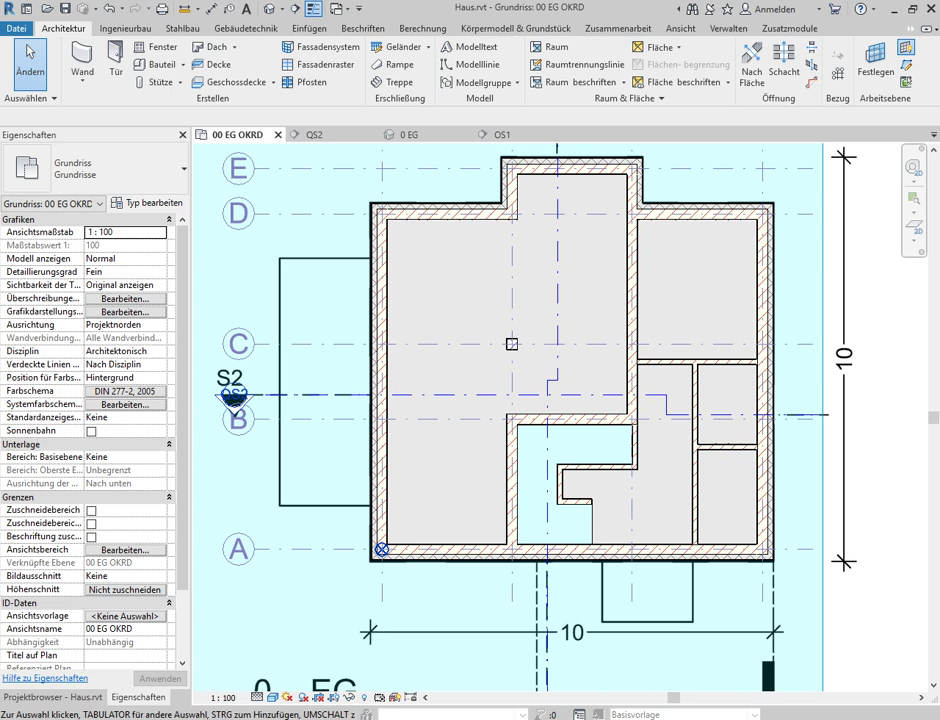
# - Review the ground-floor plan, then start sketching a non-structural floor
pyautogui.scroll(2, 493, 494)
pyautogui.scroll(1, 493, 494)
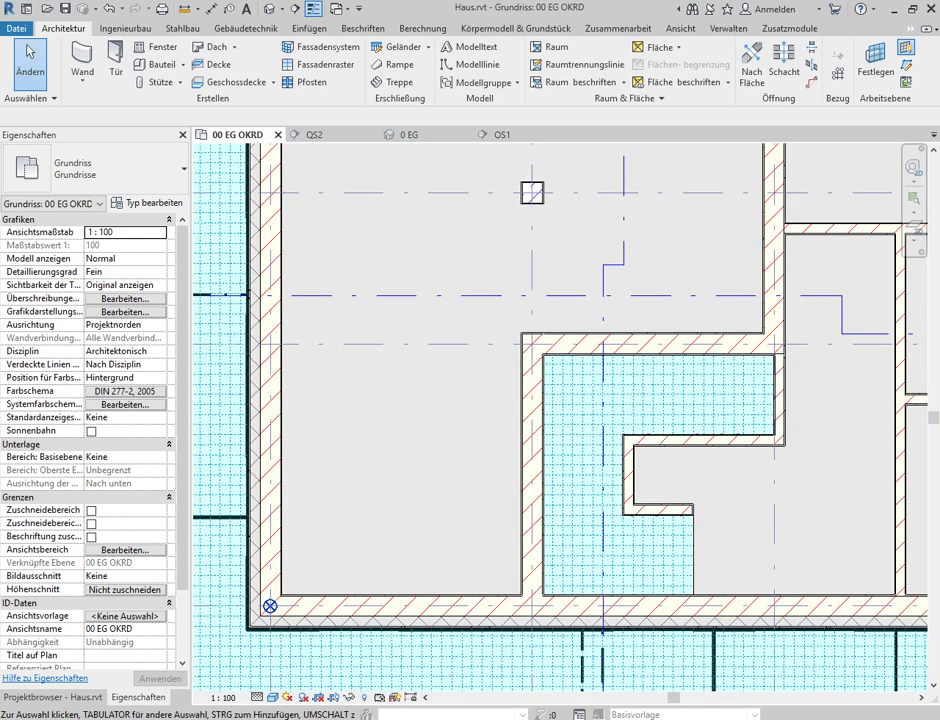
pyautogui.scroll(2, 496, 491)
pyautogui.scroll(1, 496, 491)
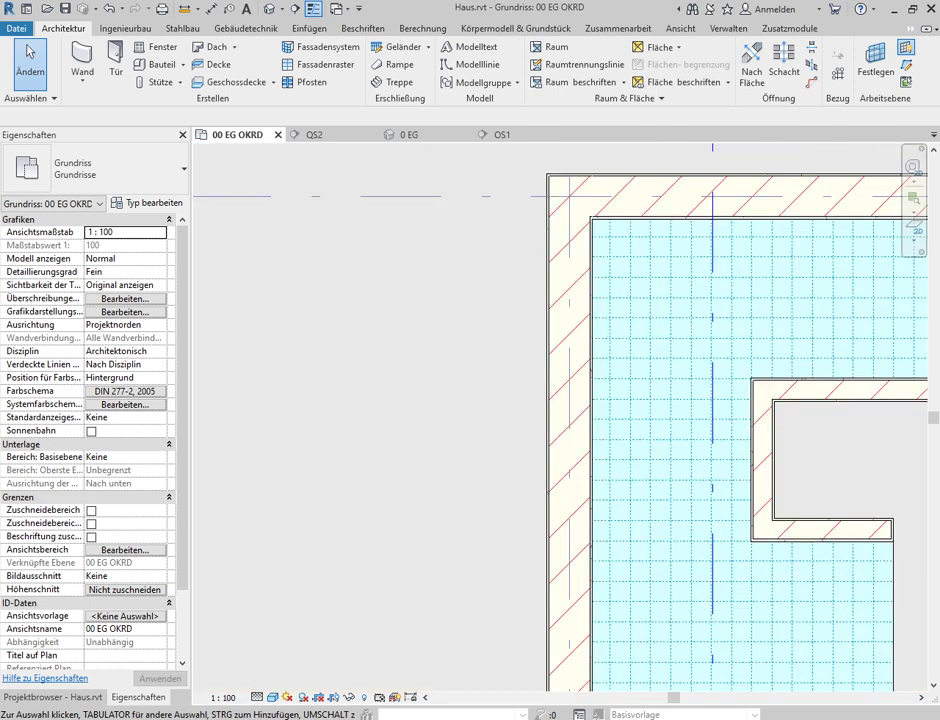
pyautogui.scroll(-2, 383, 481)
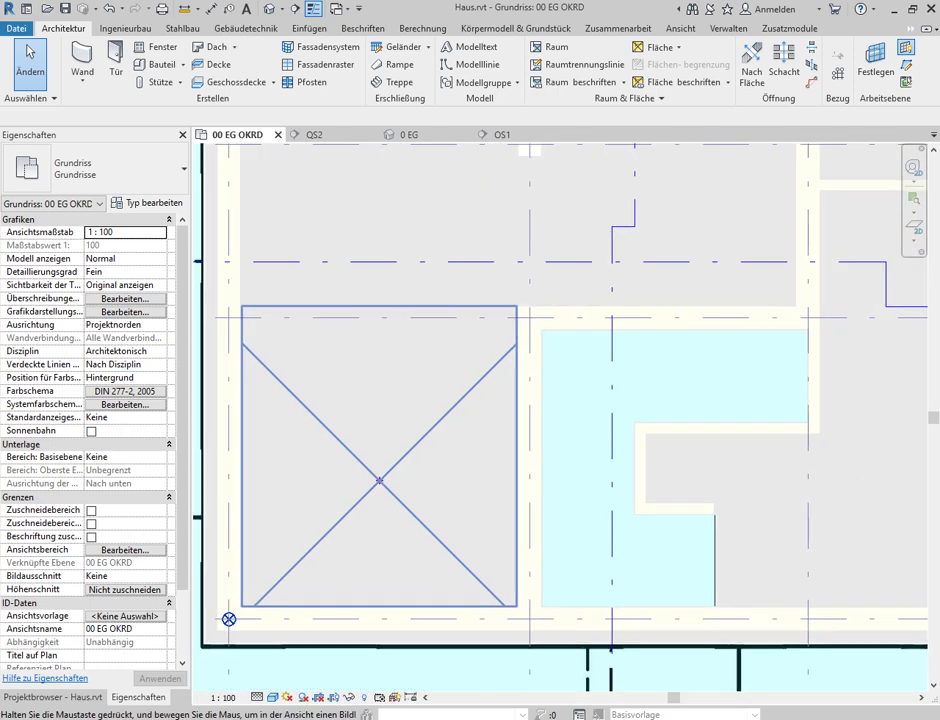
pyautogui.moveTo(190, 617); pyautogui.dragTo(481, 627, button='middle')
pyautogui.scroll(2, 548, 481)
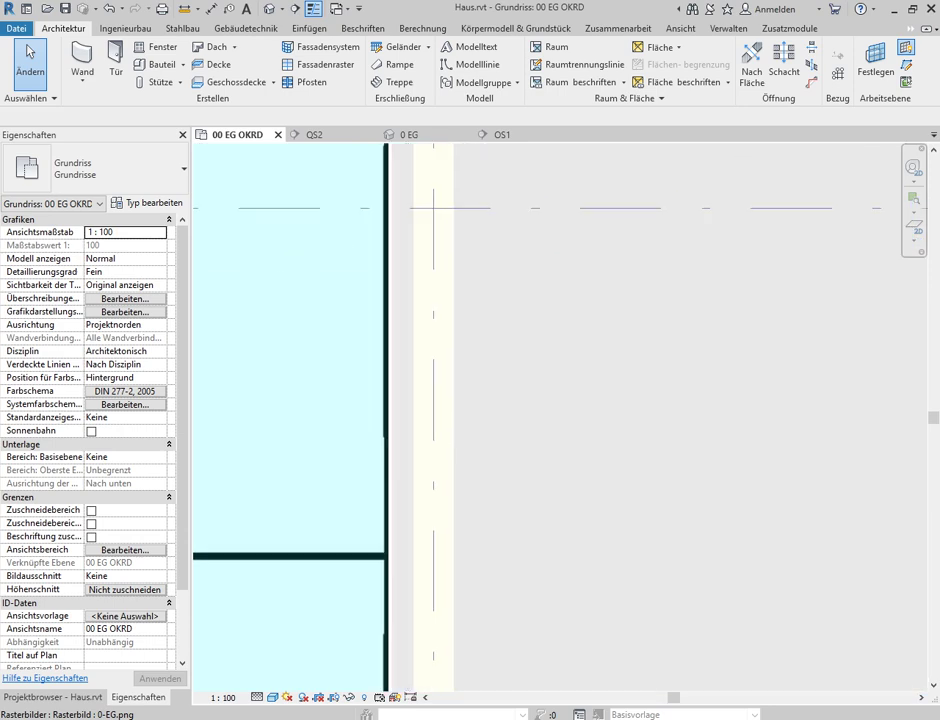
pyautogui.scroll(-1, 534, 377)
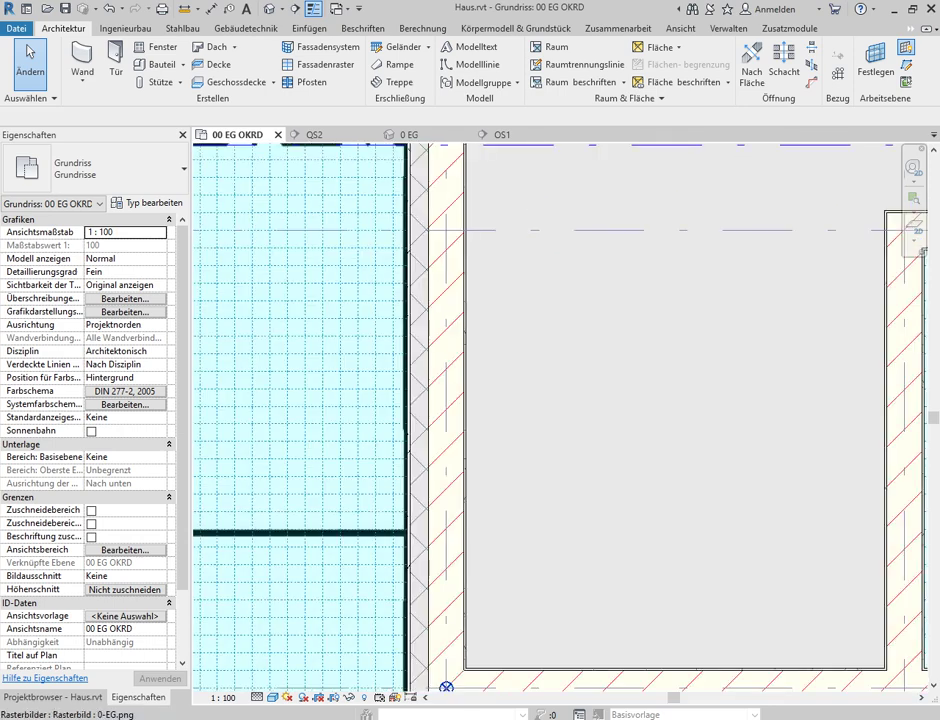
pyautogui.scroll(-2, 718, 352)
pyautogui.scroll(-2, 718, 352)
pyautogui.moveTo(718, 352); pyautogui.dragTo(598, 467, button='middle')
pyautogui.scroll(4, 650, 339)
pyautogui.scroll(3, 650, 339)
pyautogui.scroll(2, 650, 339)
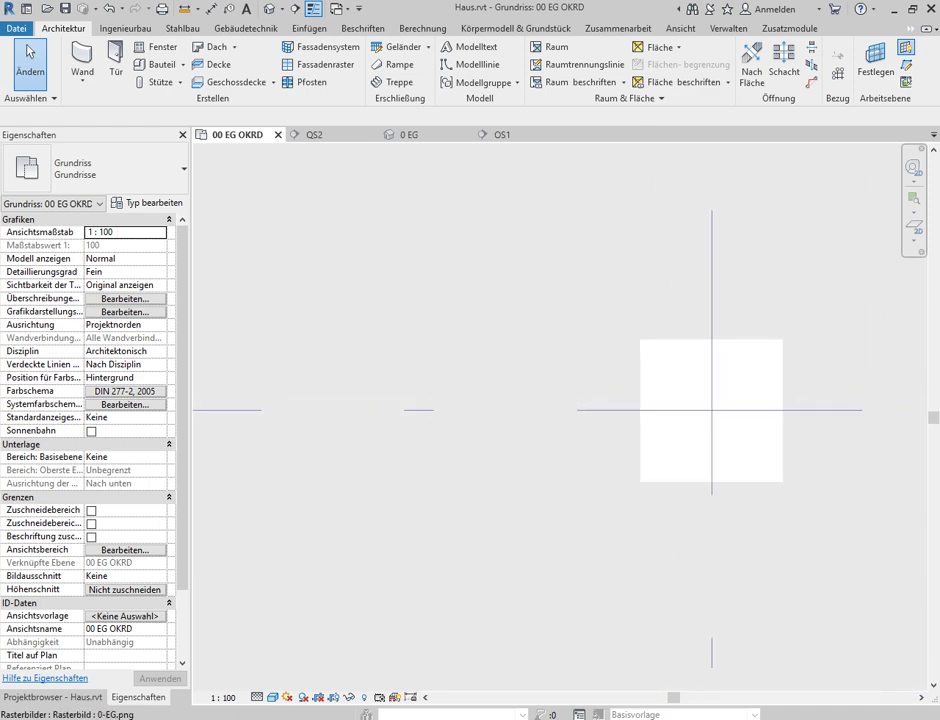
pyautogui.scroll(-3, 560, 480)
pyautogui.scroll(-4, 560, 480)
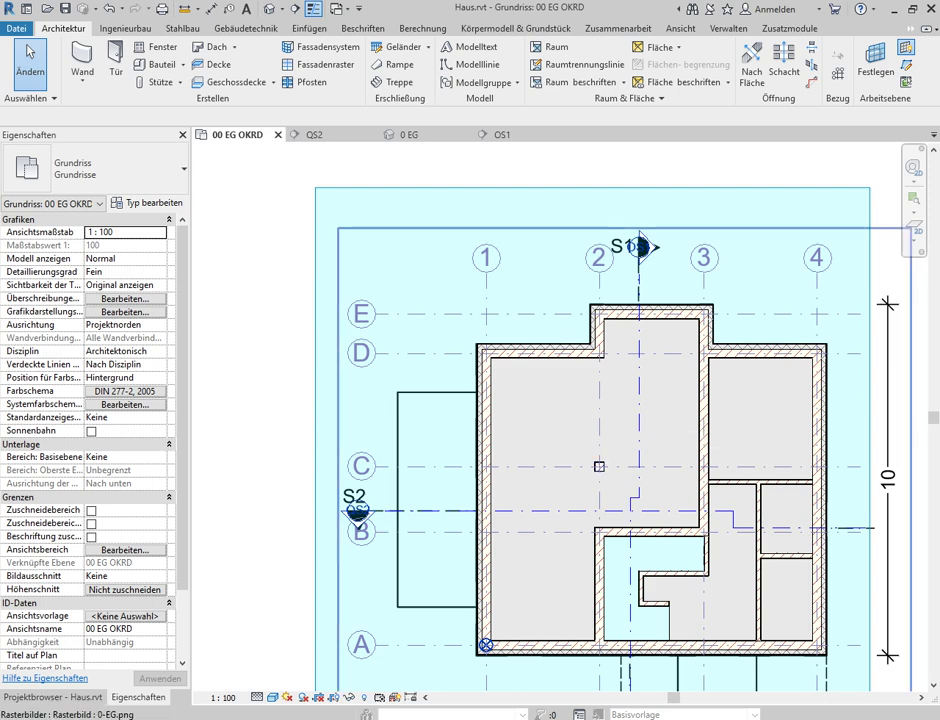
pyautogui.scroll(1, 608, 485)
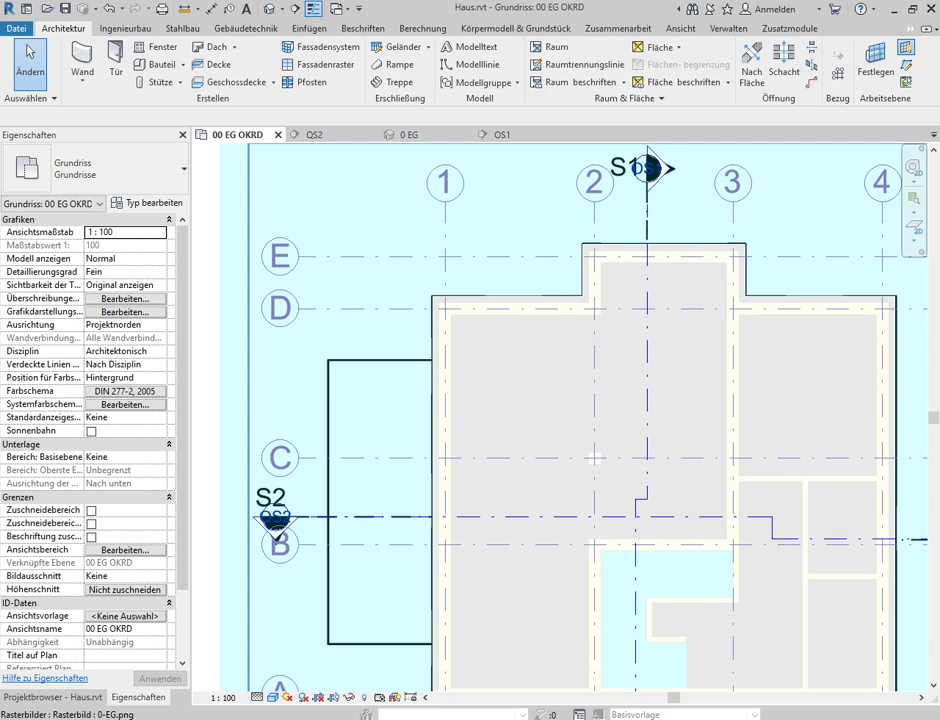
pyautogui.scroll(1, 608, 485)
pyautogui.scroll(-2, 588, 448)
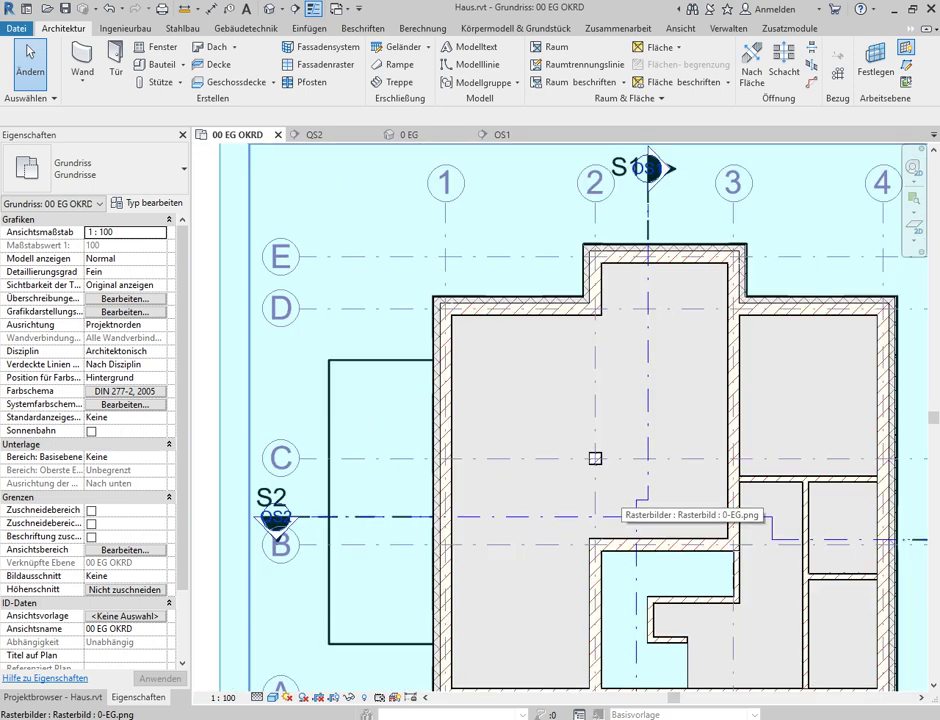
pyautogui.moveTo(584, 456); pyautogui.dragTo(432, 386, button='middle')
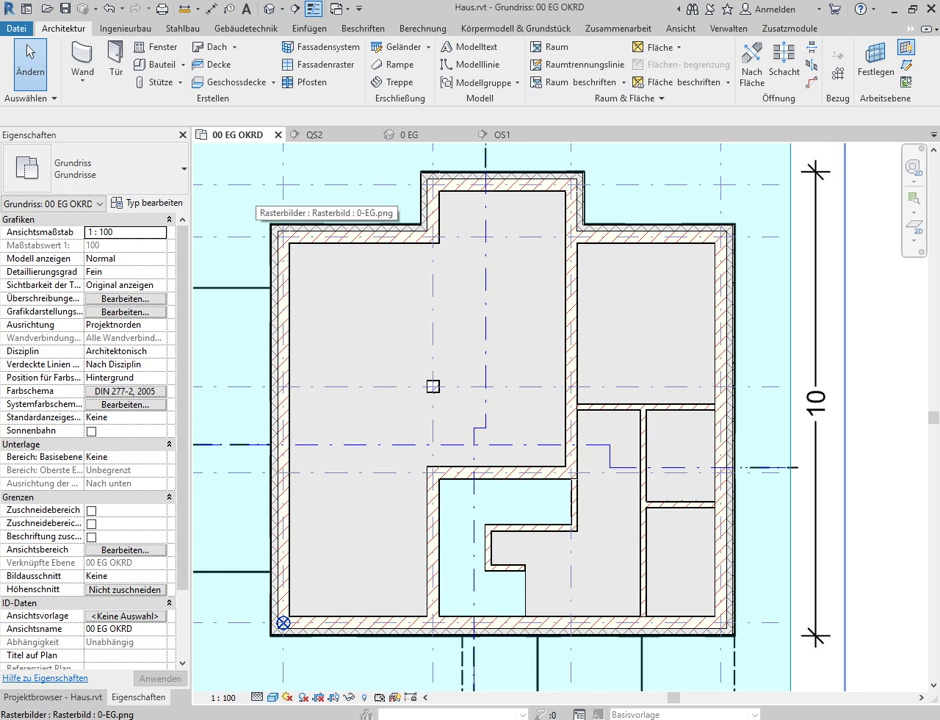
pyautogui.press('Tab')
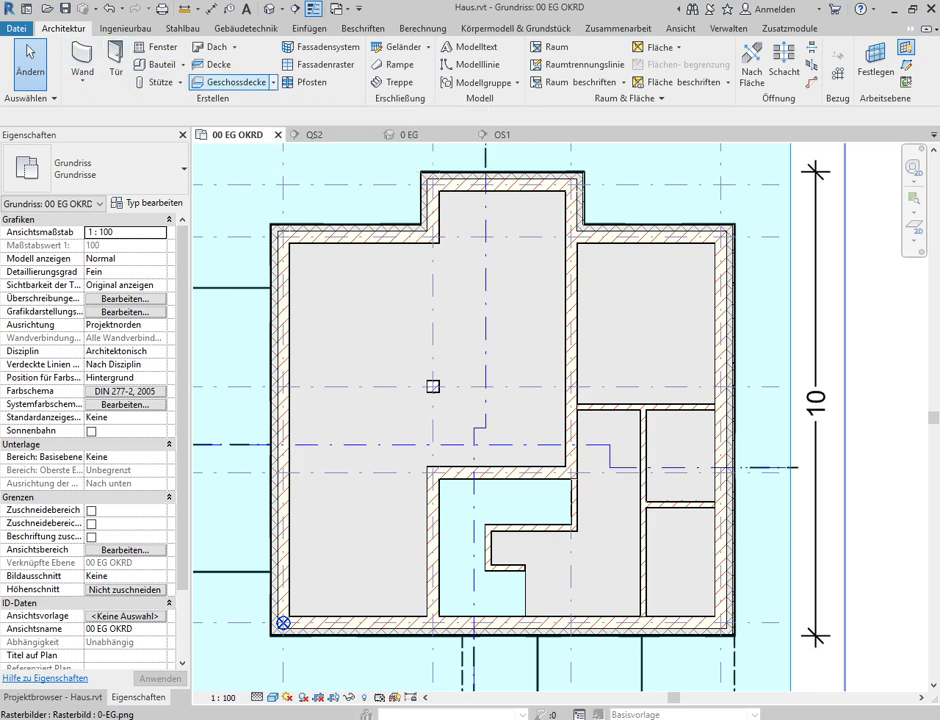
pyautogui.click(272, 82)
pyautogui.click(252, 100)
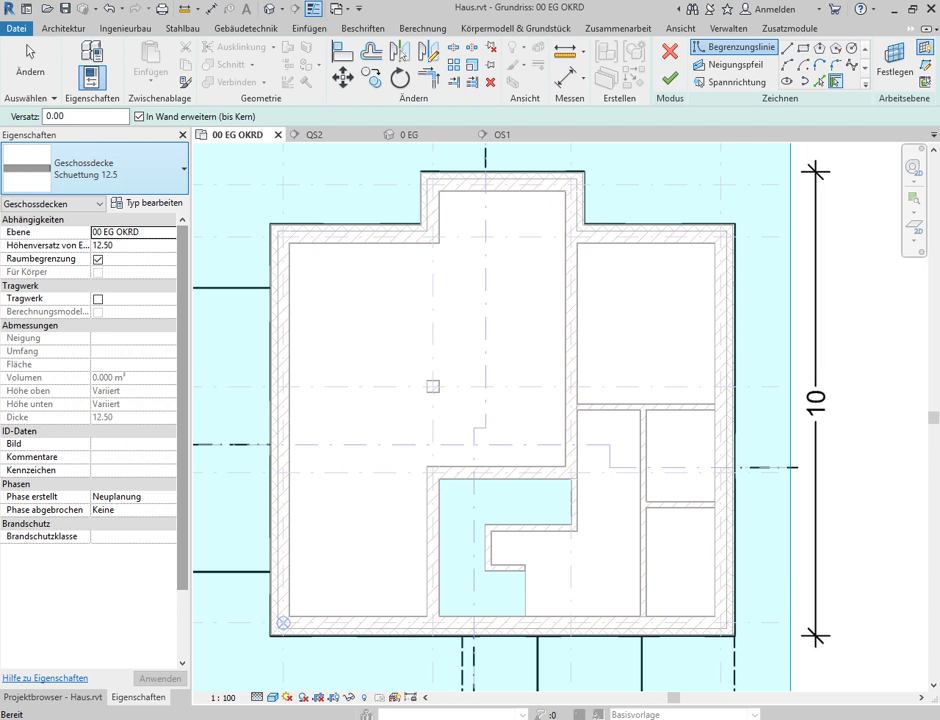
# - Switch the floor type to FB 10.0 - Fliesen 25 x 25 and show its layer build-up
pyautogui.click(95, 168)
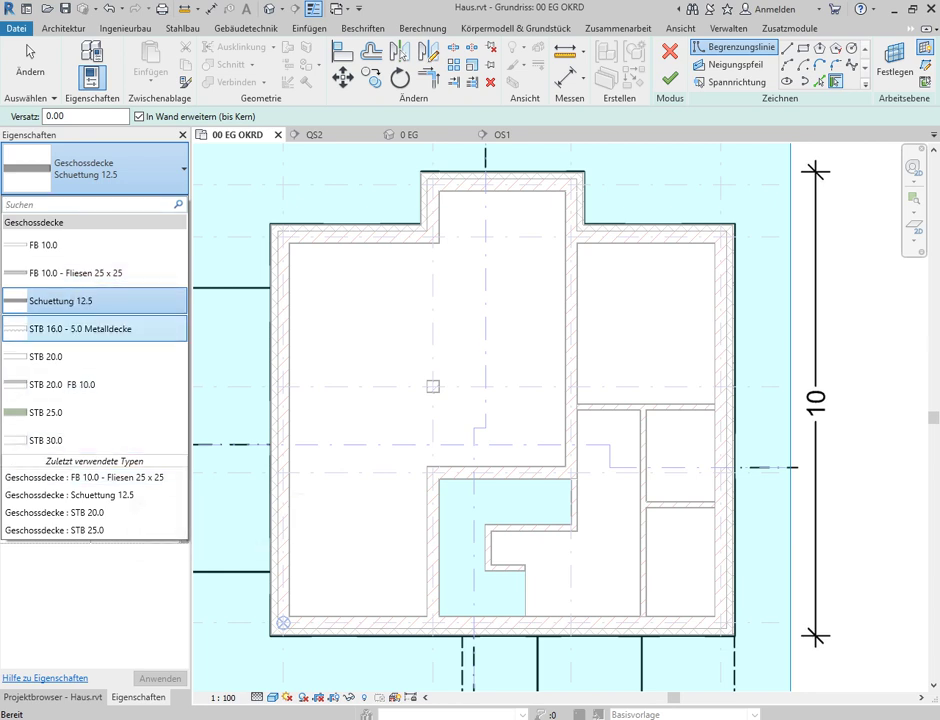
pyautogui.click(75, 272)
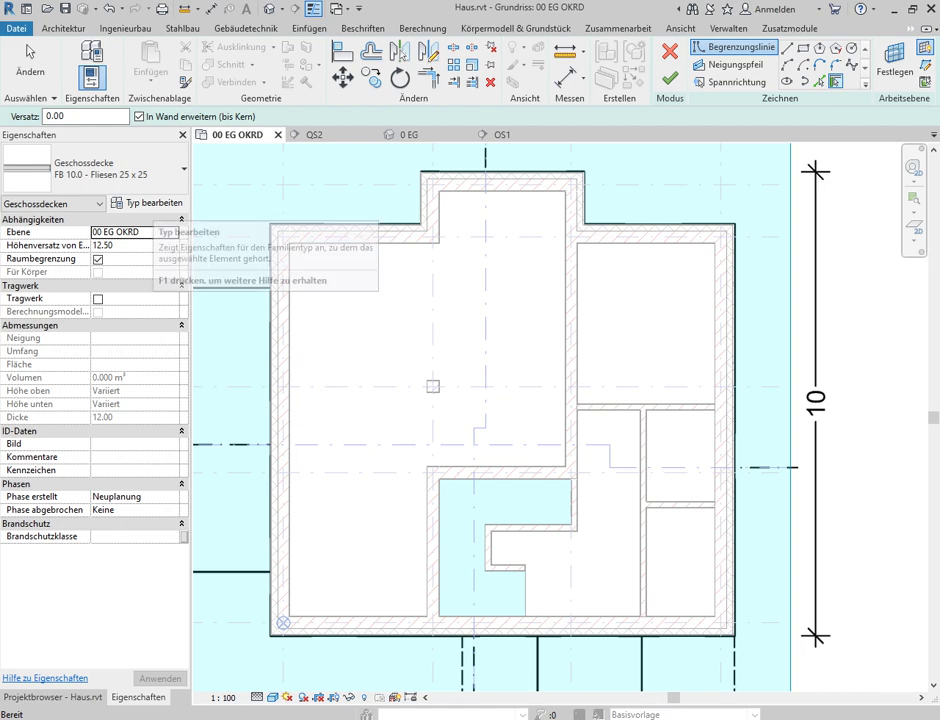
pyautogui.click(140, 203)
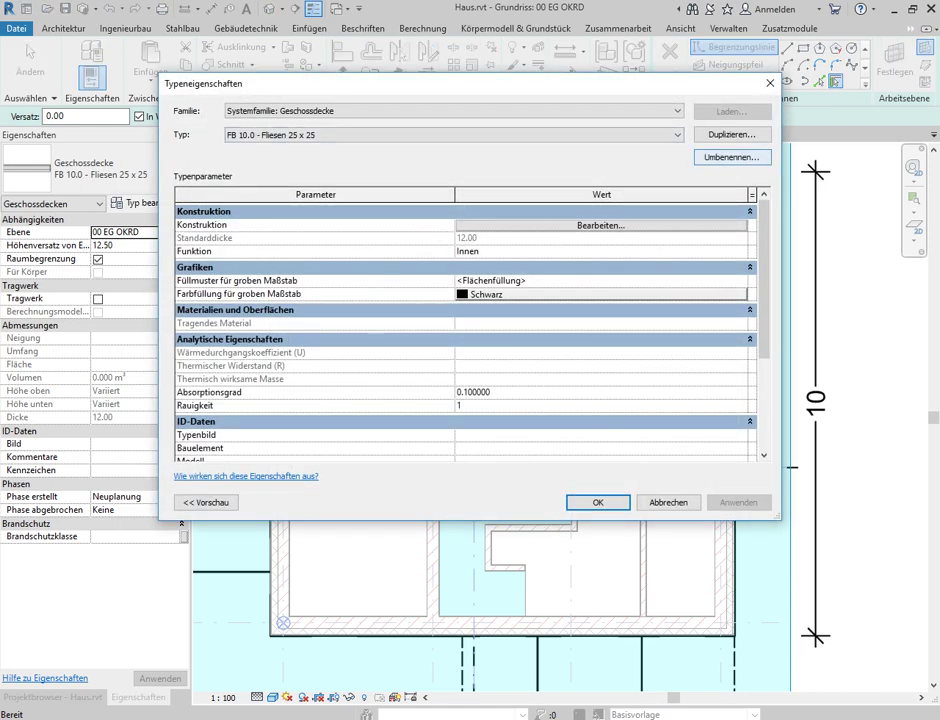
pyautogui.click(600, 225)
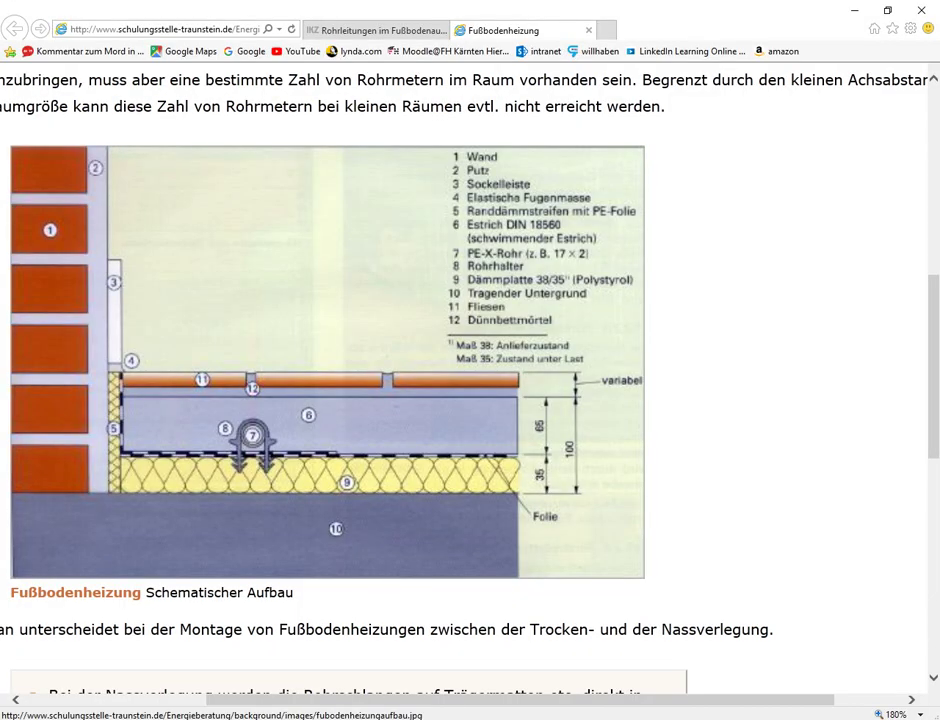
# - Return to Revit's layer list: tiles 1.50, screed 7.00, hard insulation 3.50, total 12.00
pyautogui.hotkey('alt', 'Tab')
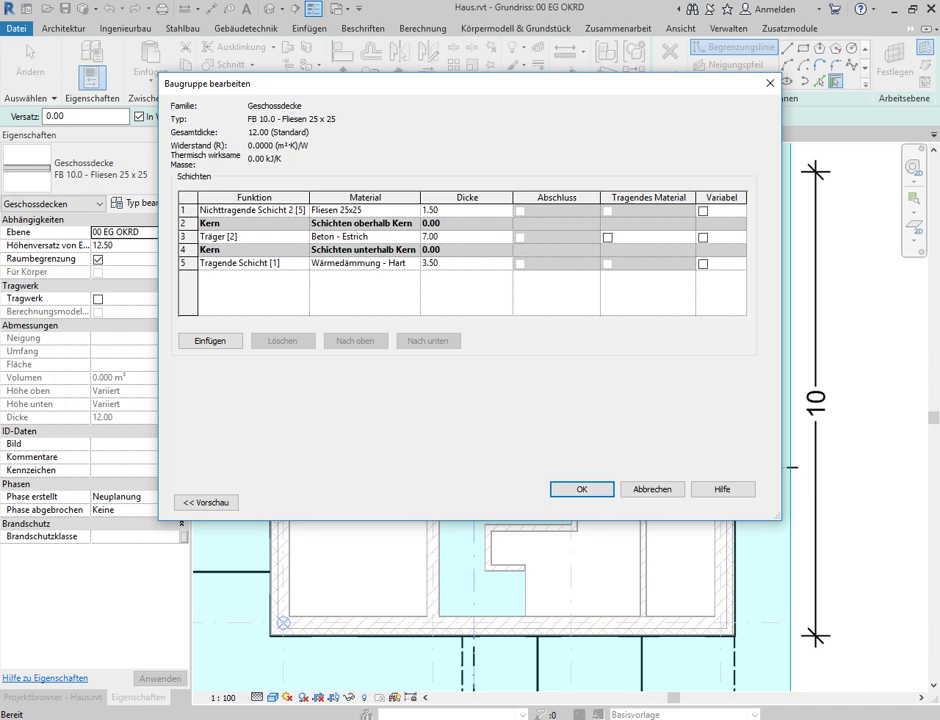
# - Insert a new layer below the screed and move it down to row 5
pyautogui.click(240, 236)
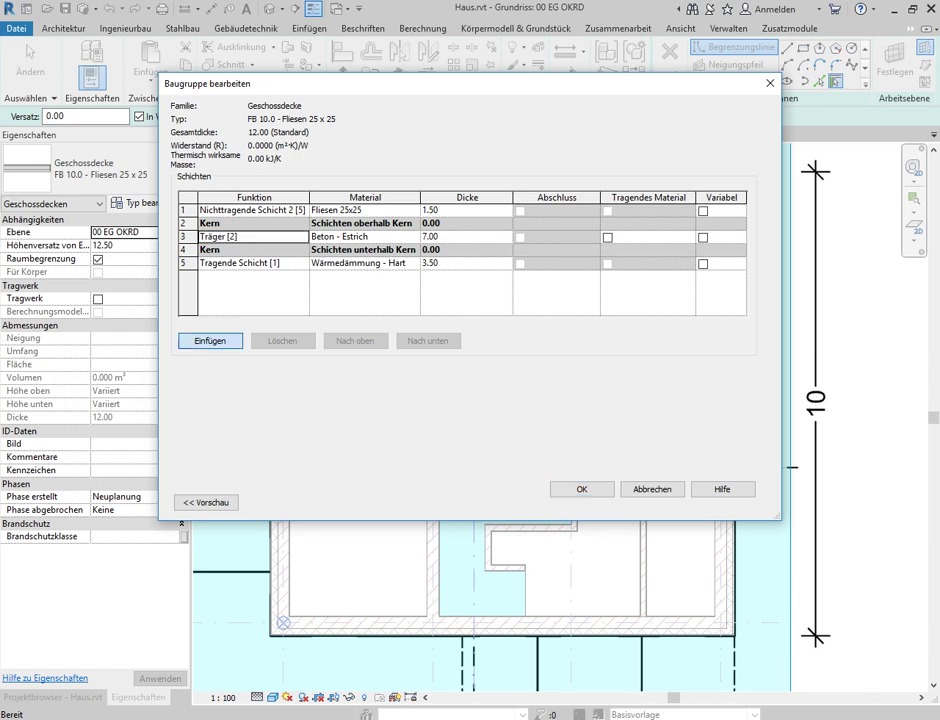
pyautogui.click(210, 340)
pyautogui.click(428, 340)
pyautogui.click(428, 340)
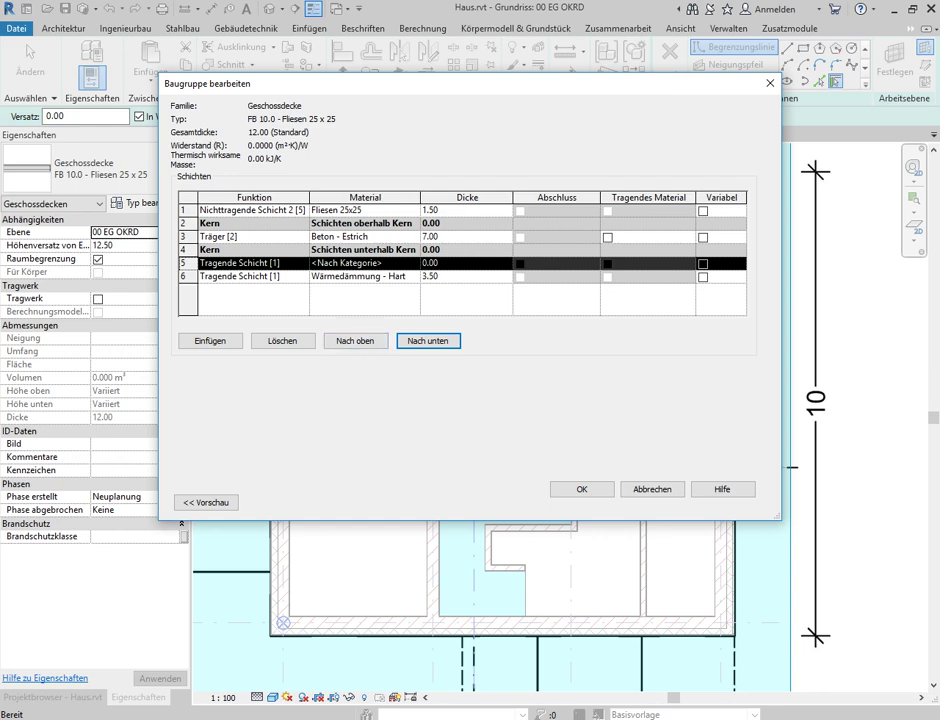
# - Set the new layer's function to Sperrschicht and bring up its material library
pyautogui.click(240, 262)
pyautogui.click(302, 262)
pyautogui.click(223, 331)
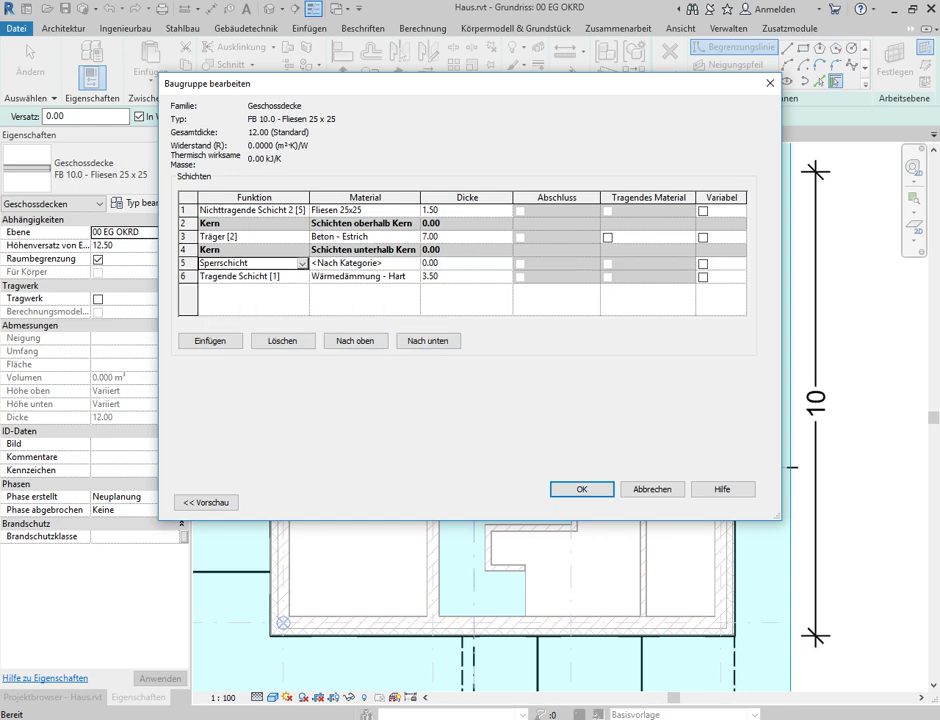
pyautogui.click(365, 262)
pyautogui.click(414, 262)
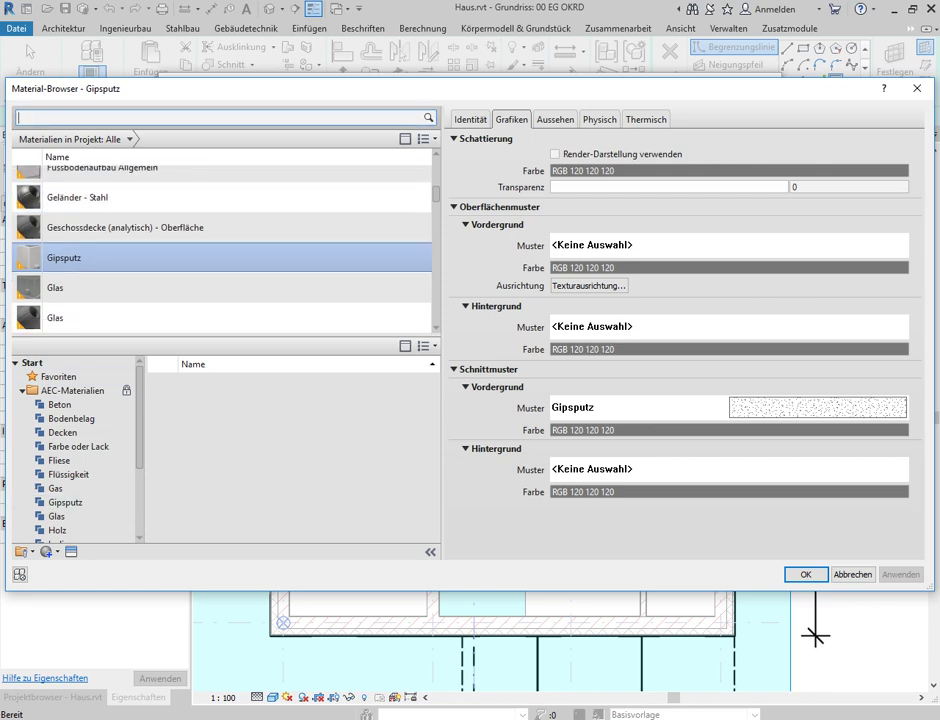
# - Add Dampfsperre (1) from AEC-Materialien > Versch. to the project materials
pyautogui.scroll(-2, 75, 450)
pyautogui.scroll(-1, 75, 440)
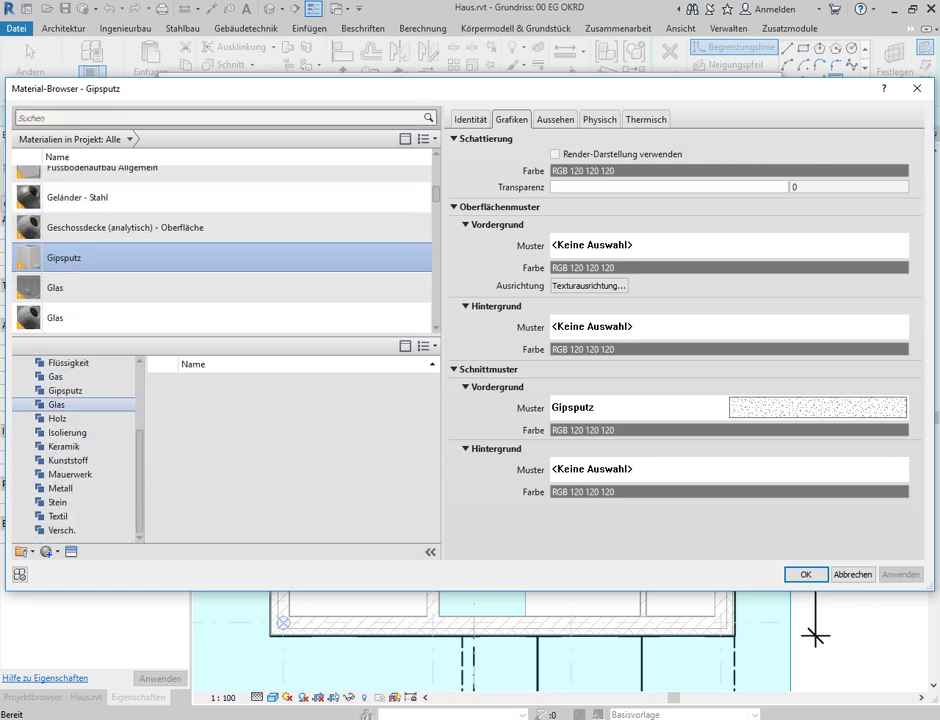
pyautogui.click(62, 530)
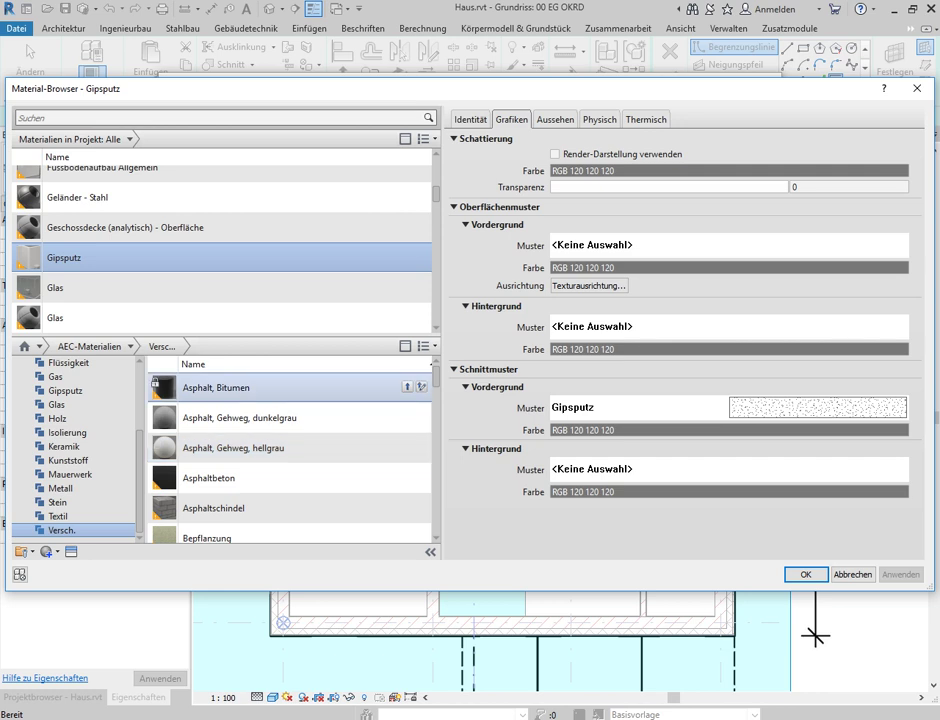
pyautogui.scroll(-1, 300, 447)
pyautogui.scroll(-2, 300, 467)
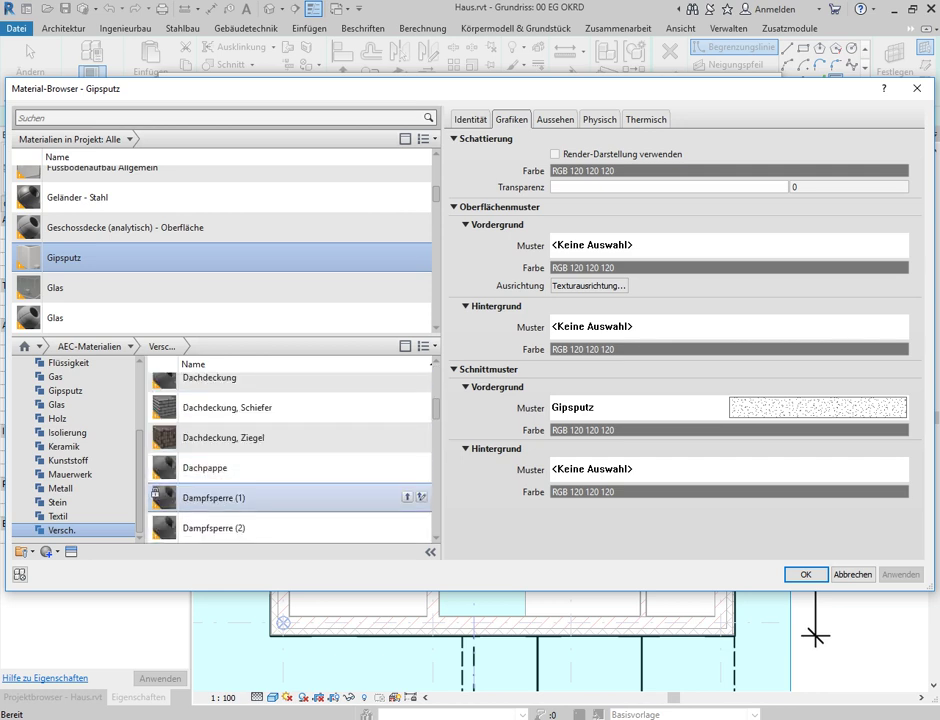
pyautogui.click(250, 497)
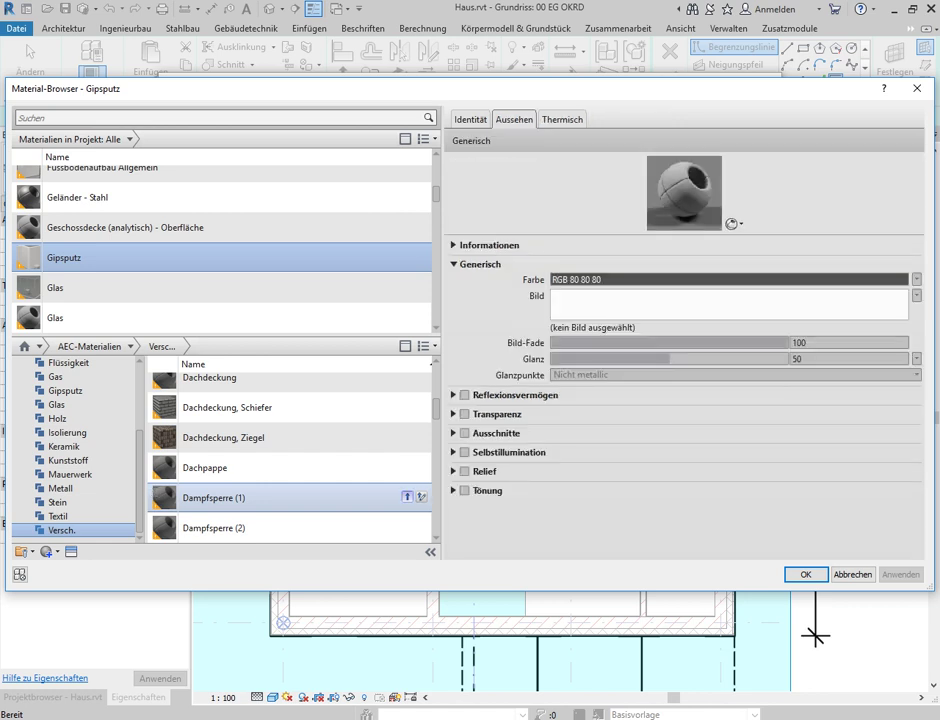
pyautogui.click(406, 496)
# - Rename Dampfsperre (1) to Abdichtung and close the Material Browser
pyautogui.rightClick(178, 250)
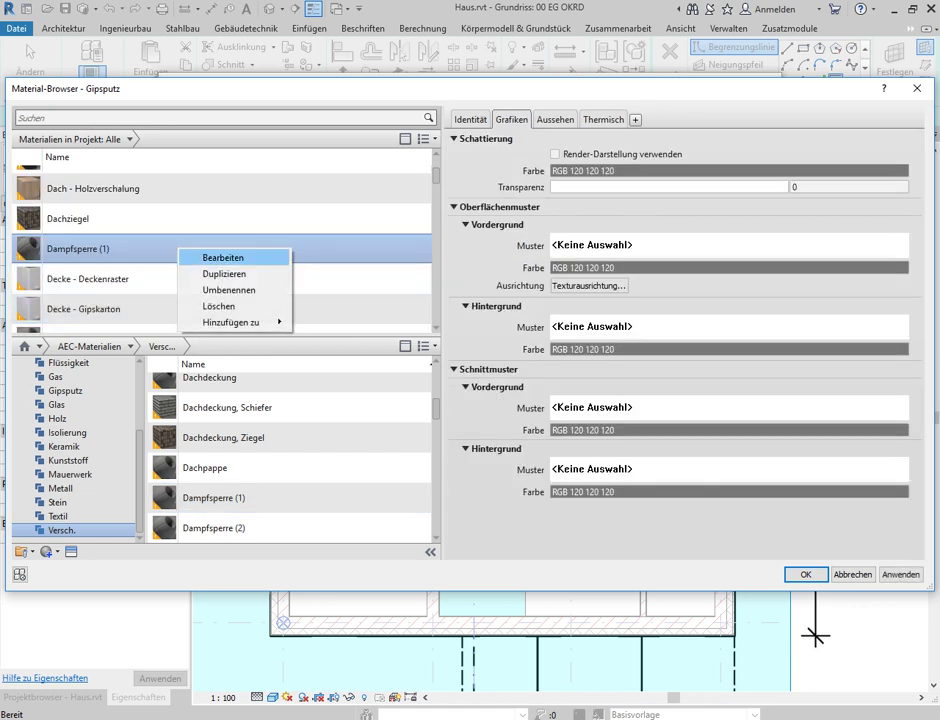
pyautogui.click(230, 289)
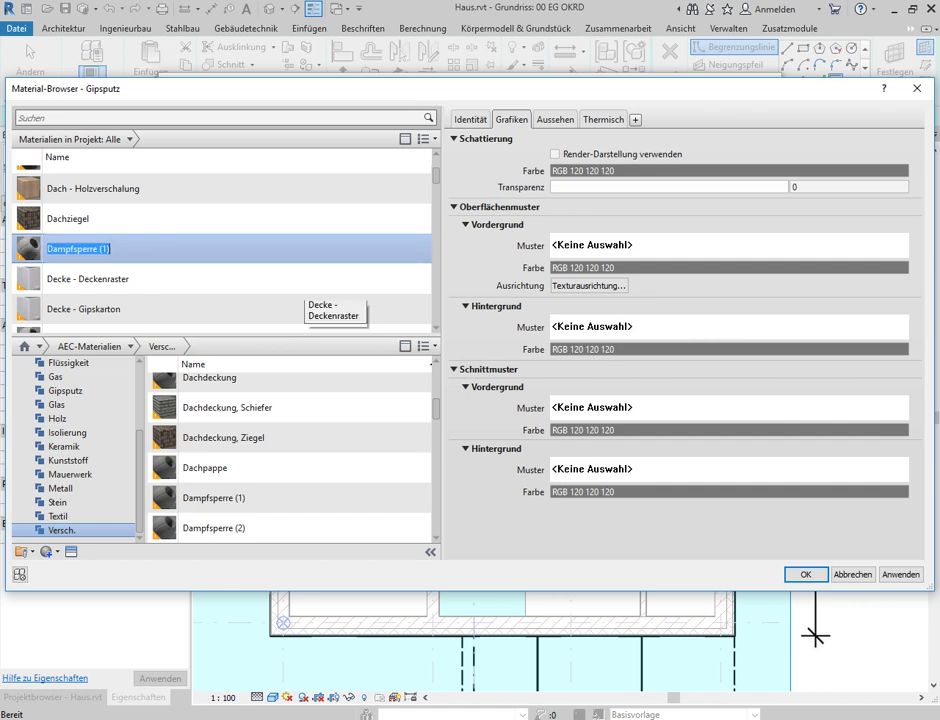
pyautogui.write('Abdichtung')
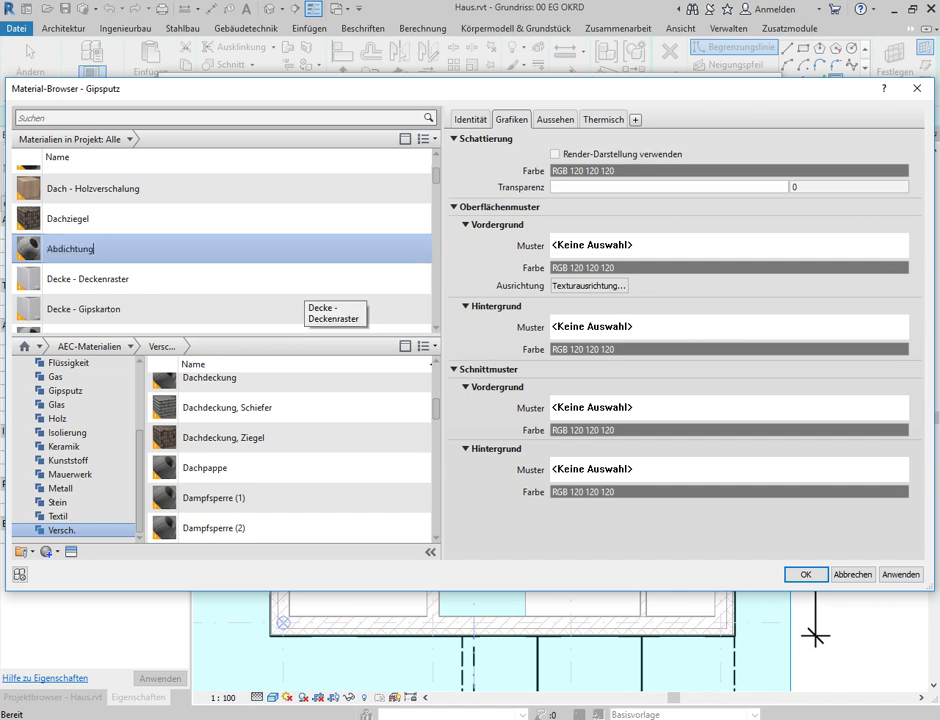
pyautogui.press('Return')
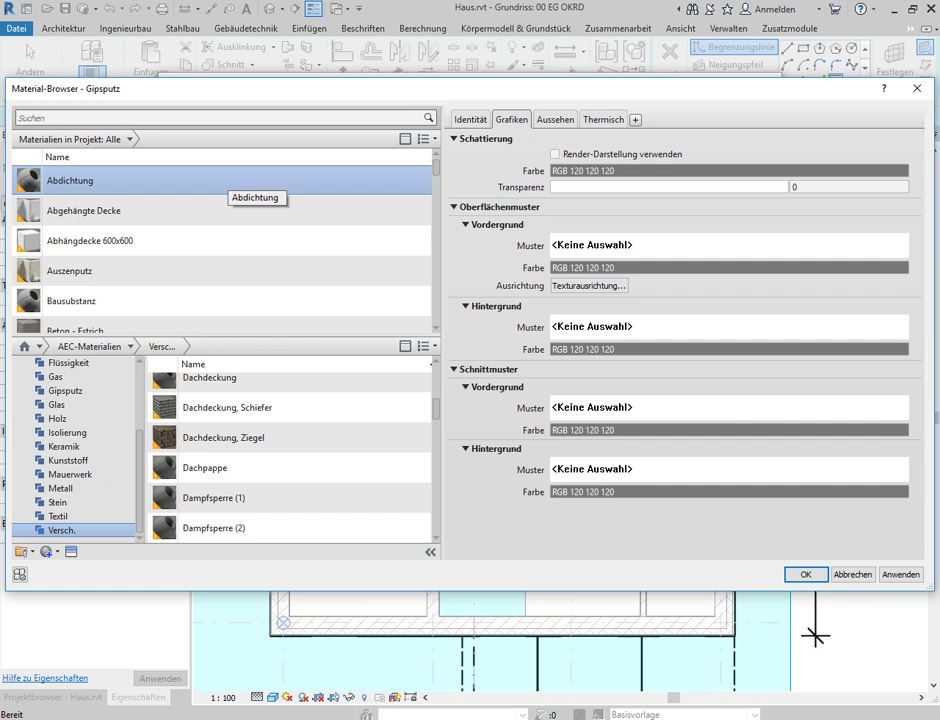
pyautogui.scroll(-1, 225, 240)
pyautogui.scroll(1, 225, 240)
pyautogui.rightClick(275, 179)
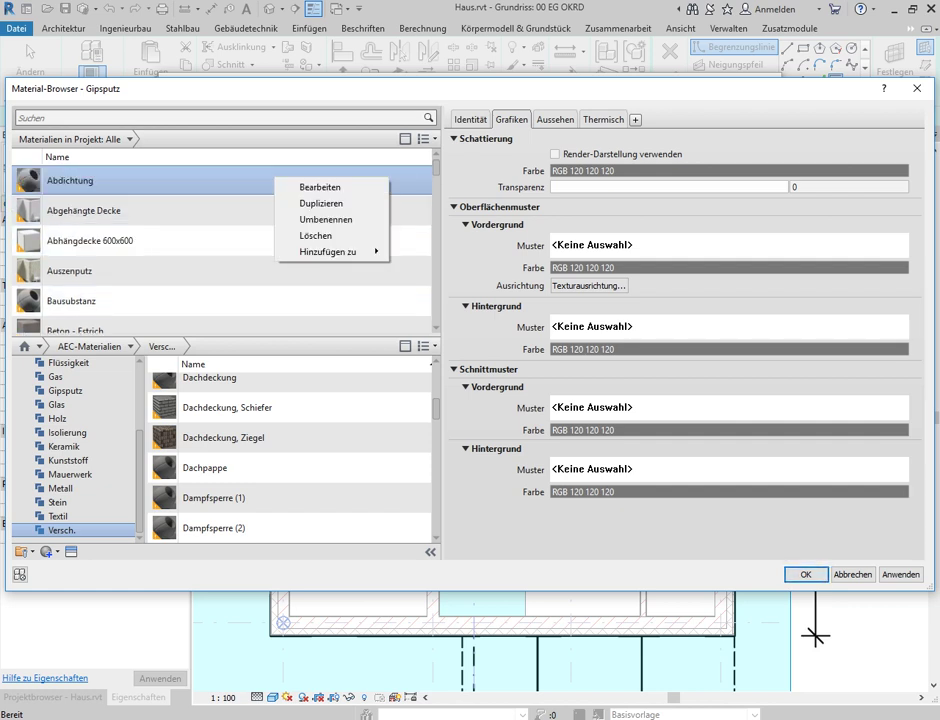
pyautogui.press('Escape')
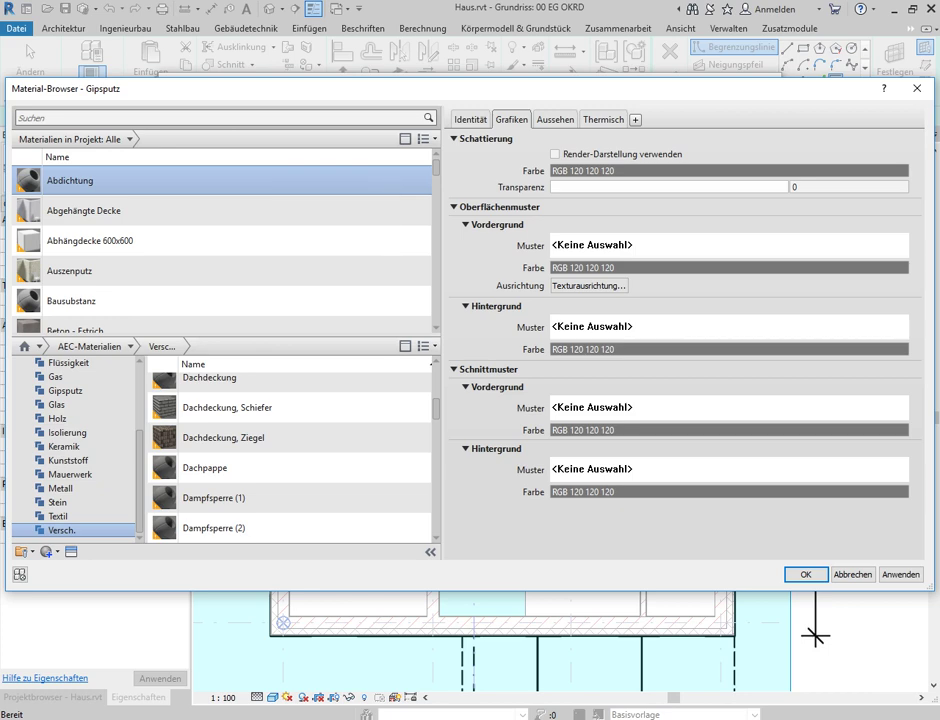
pyautogui.press('Escape')
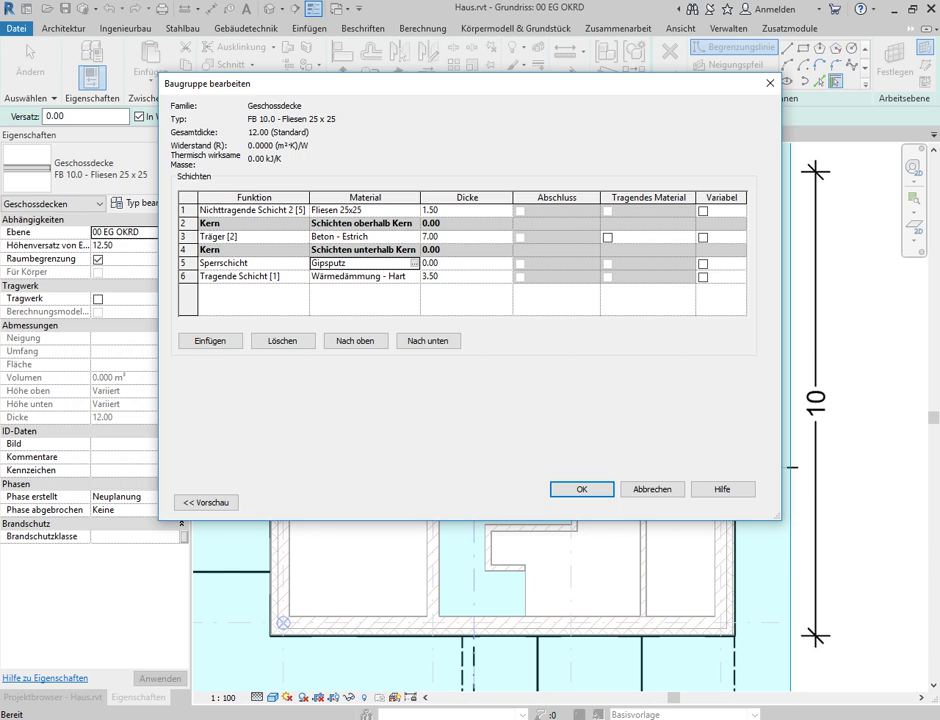
# - Replace Gipsputz with Abdichtung on layer 5, preview the build-up, and accept the changes
pyautogui.click(329, 262)
pyautogui.write('AB')
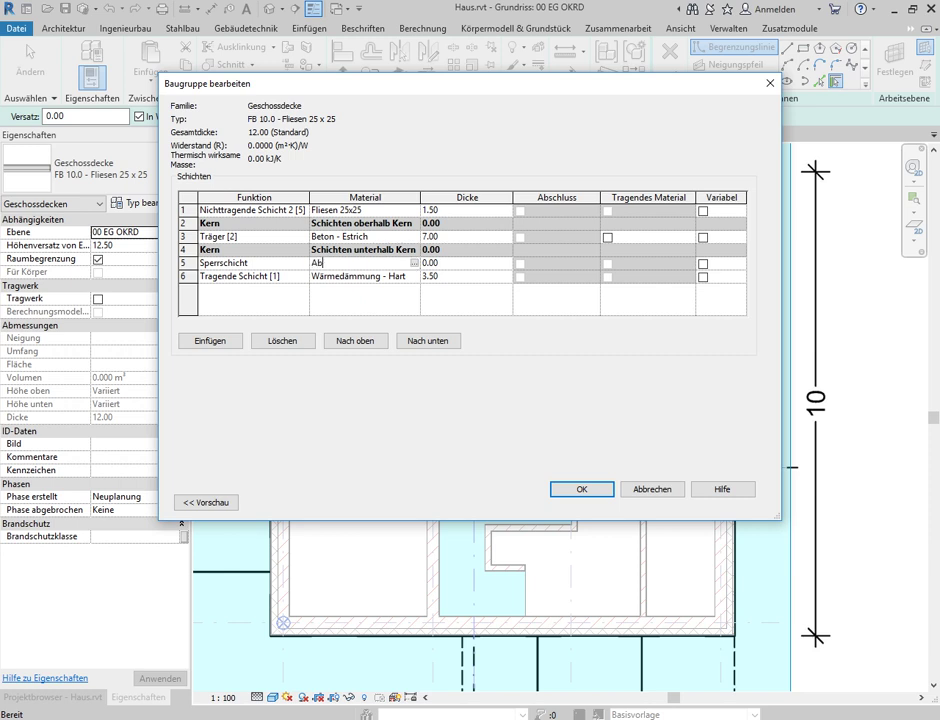
pyautogui.write('dichtung')
pyautogui.press('Tab')
pyautogui.click(205, 502)
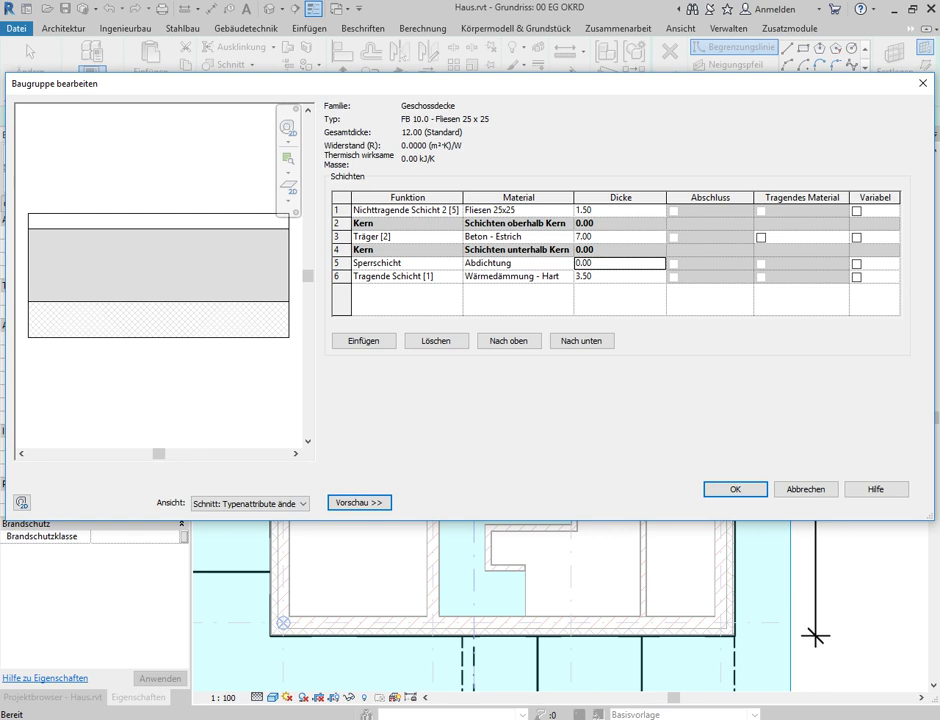
pyautogui.press('Return')
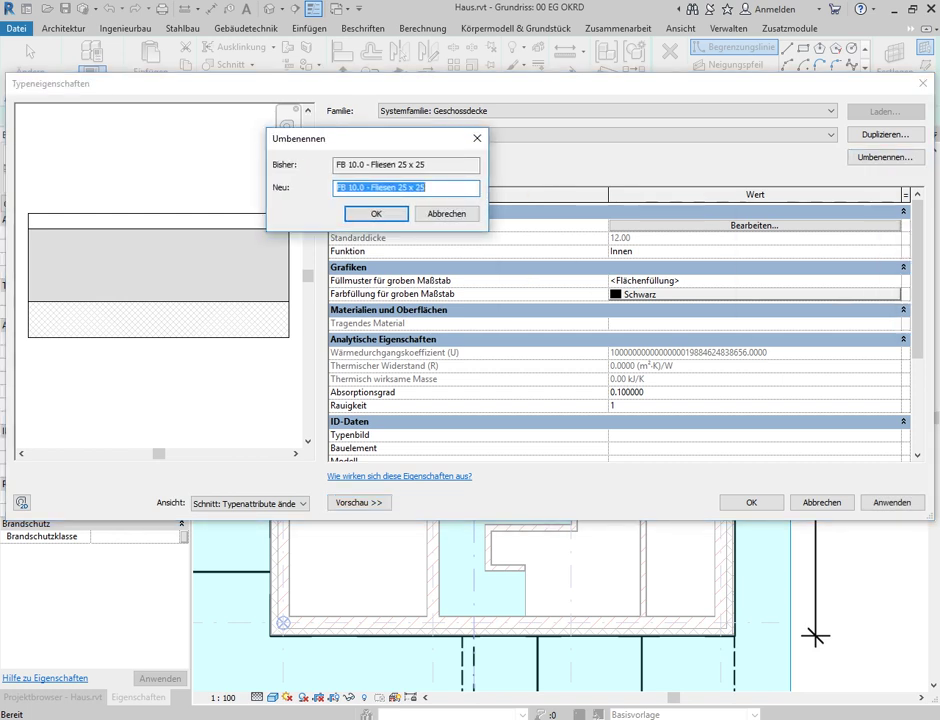
# - Change the type name from FB 10.0 to FB 12 - Fliesen 25 x 25 and close Type Properties
pyautogui.click(367, 187)
pyautogui.press('BackSpace')
pyautogui.press('BackSpace')
pyautogui.press('BackSpace')
pyautogui.write('2')
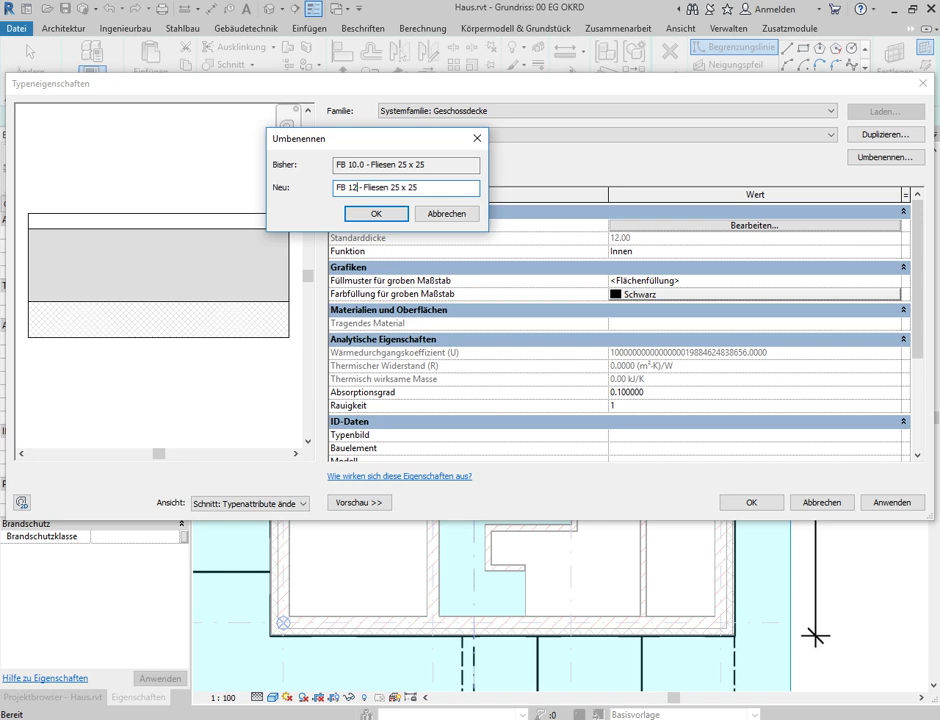
pyautogui.press('Return')
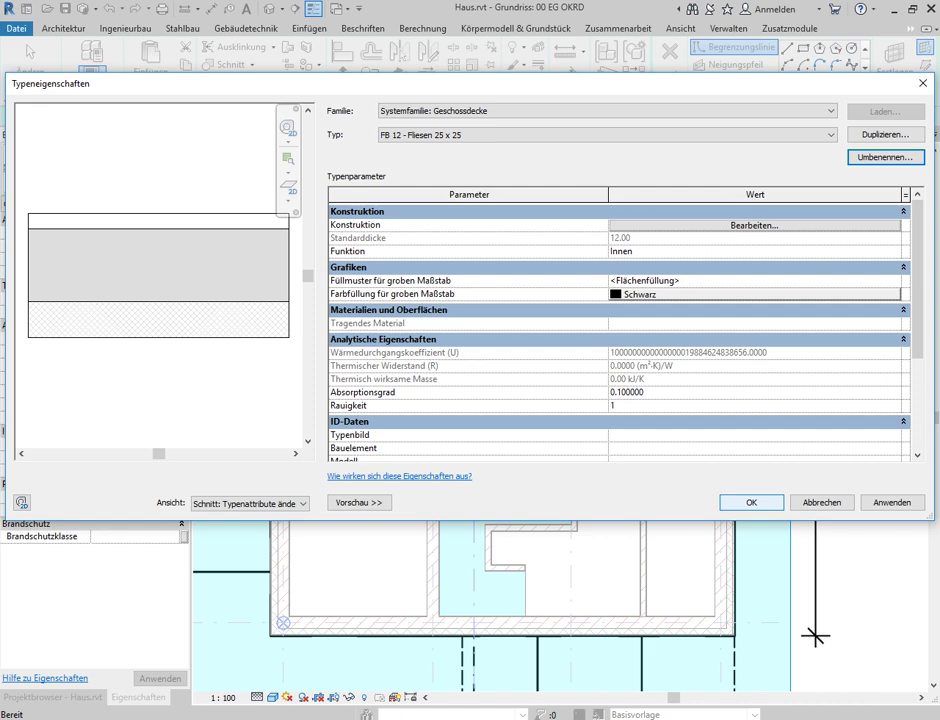
pyautogui.press('Return')
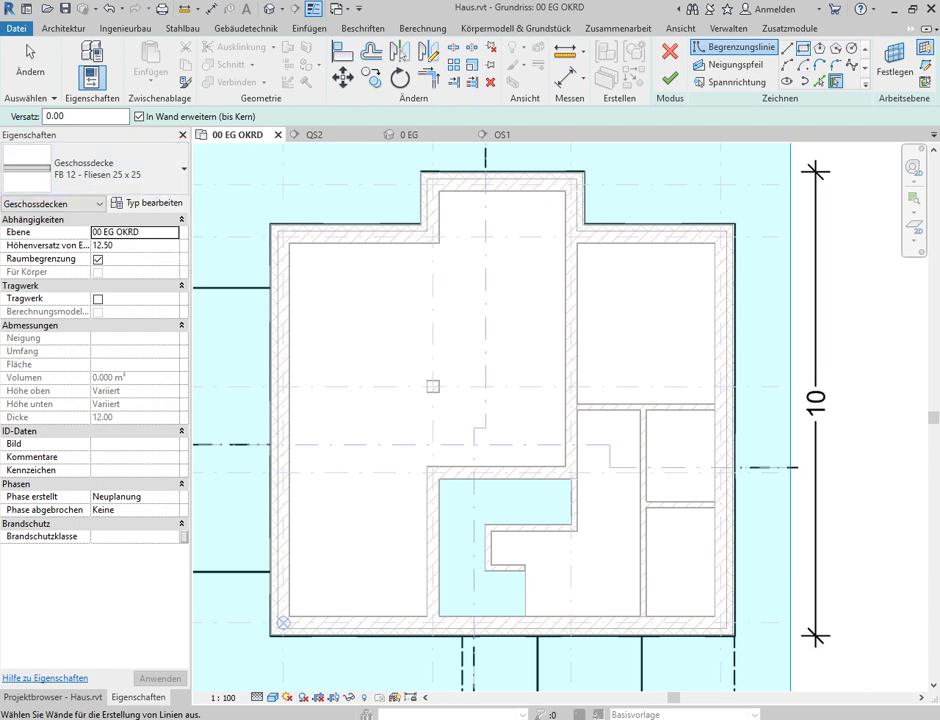
# - Draw a rectangular boundary right of the house and finish it as a 3.300 m² floor
pyautogui.click(803, 47)
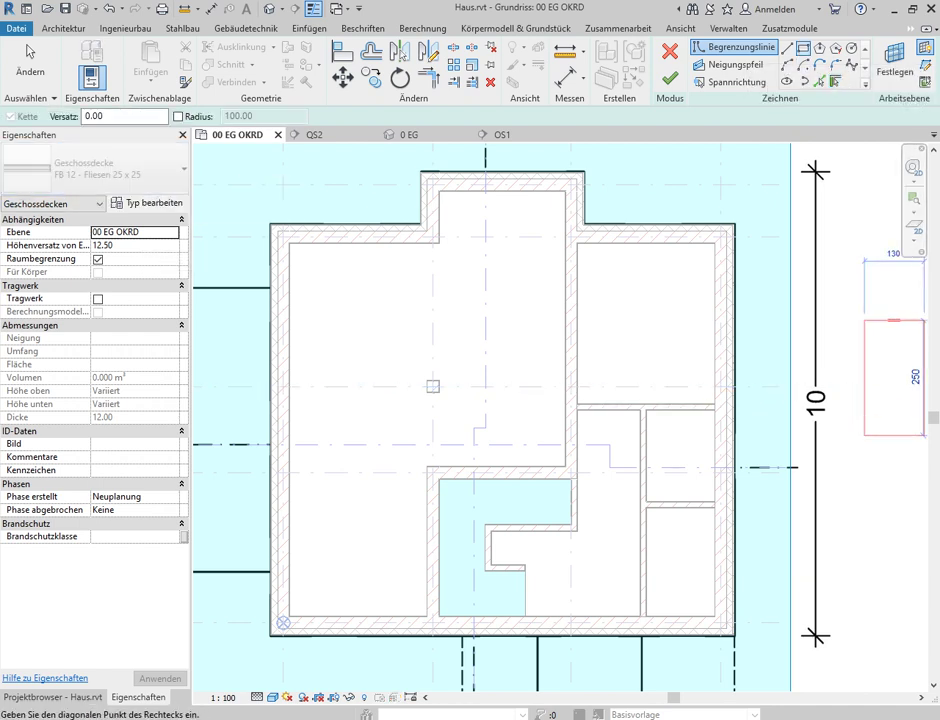
pyautogui.click(865, 320)
pyautogui.click(29, 60)
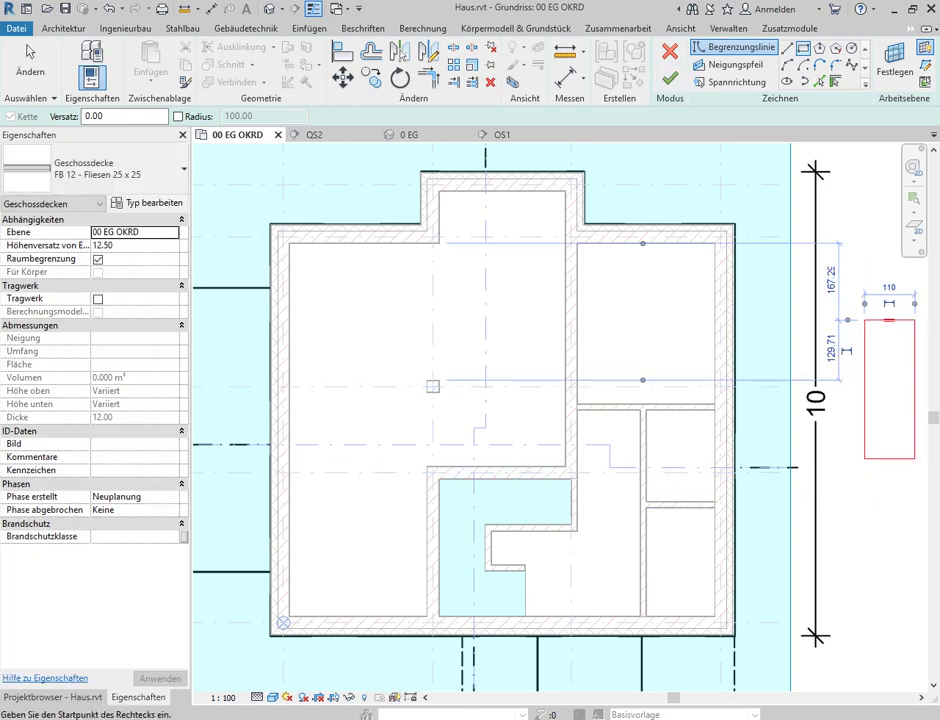
pyautogui.click(669, 77)
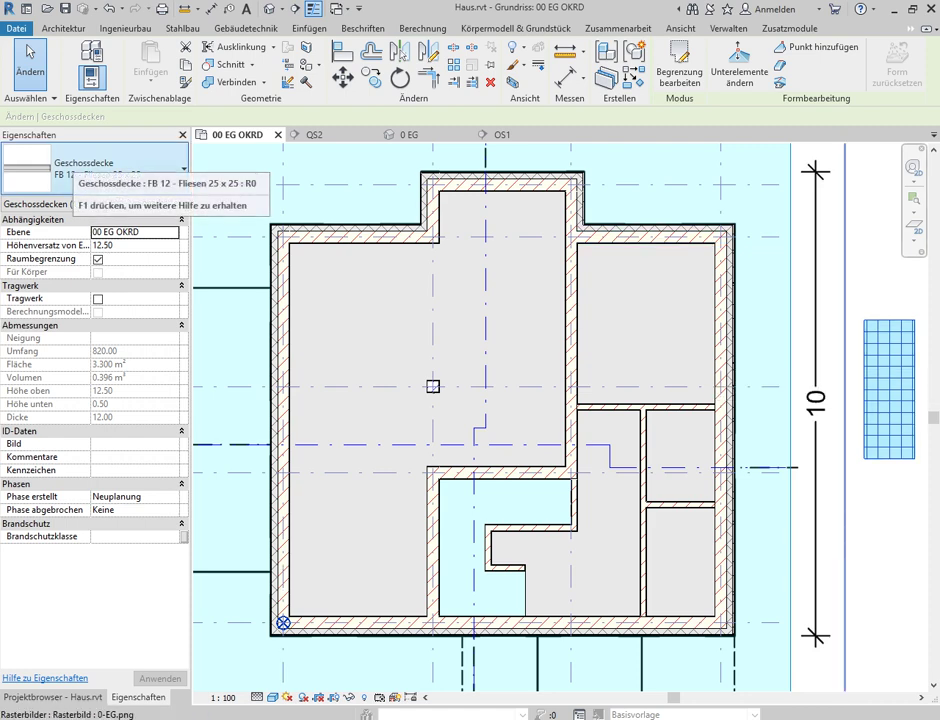
pyautogui.scroll(-3, 499, 322)
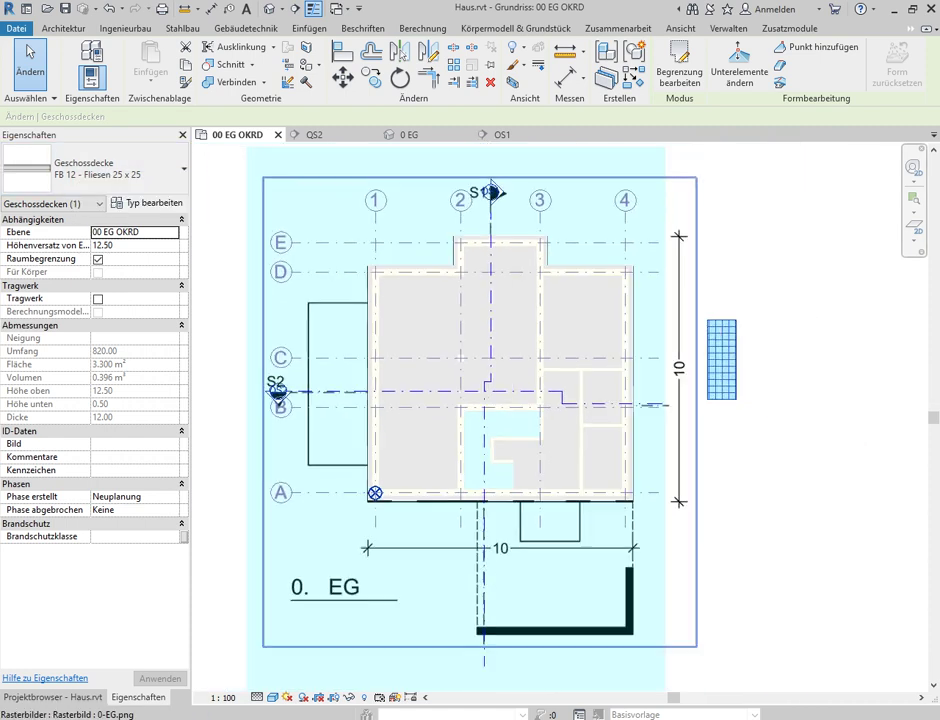
pyautogui.scroll(1, 615, 500)
pyautogui.scroll(2, 615, 500)
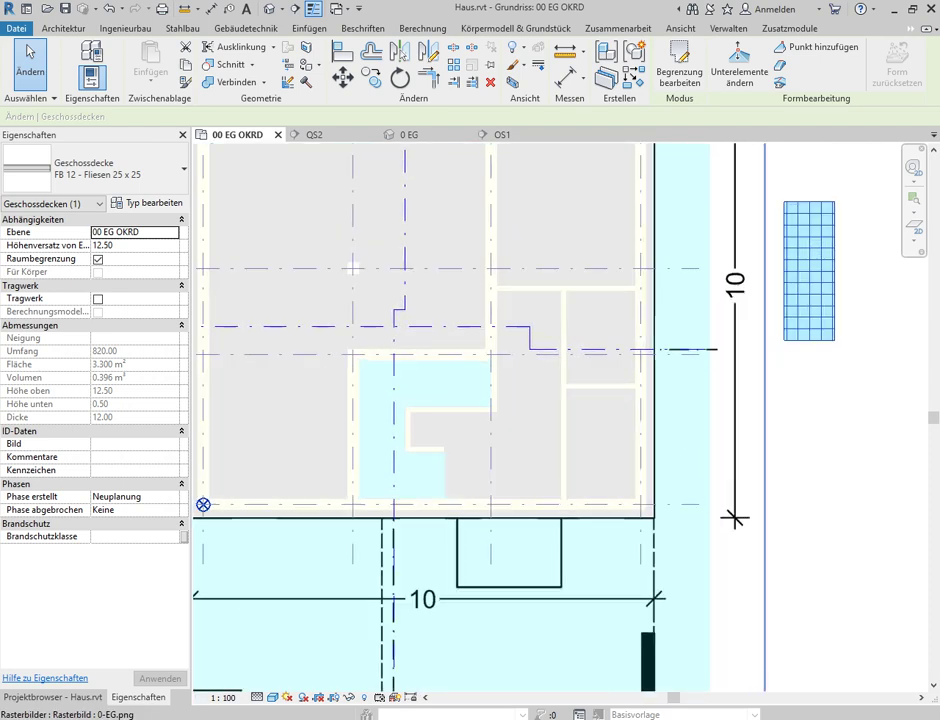
# - Filter a window selection of the whole plan down to Räume only, then show the MuM BIM Booster tab
pyautogui.scroll(-1, 615, 500)
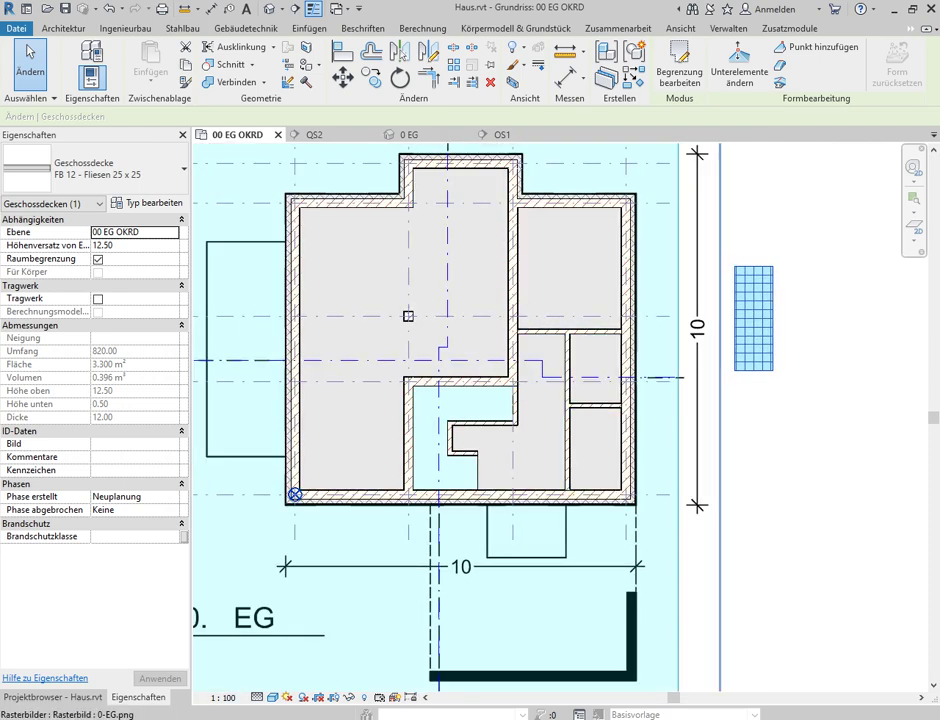
pyautogui.click(600, 495)
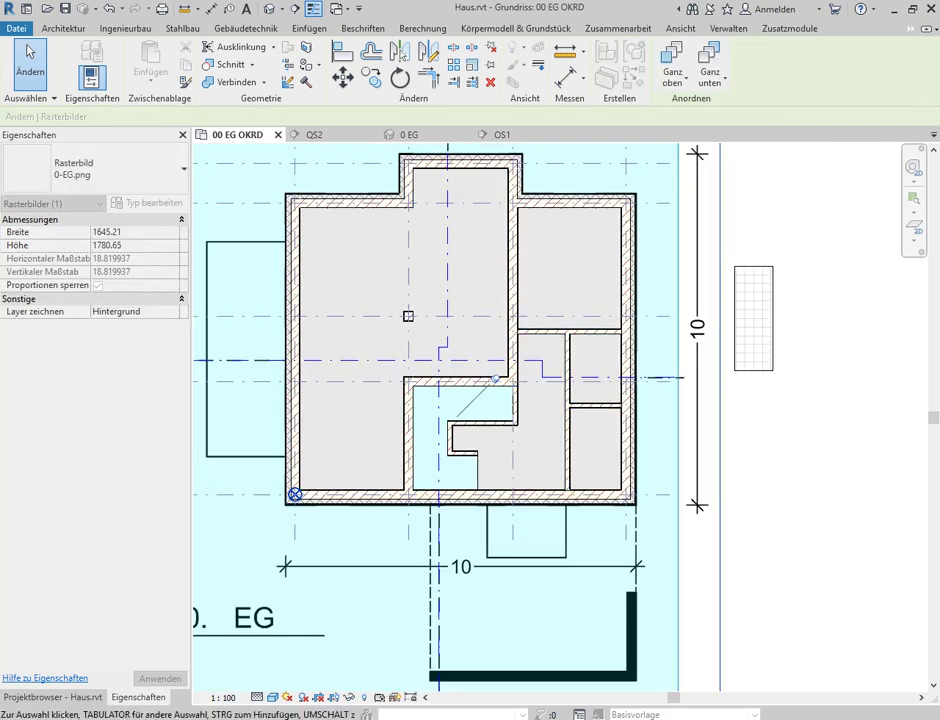
pyautogui.moveTo(790, 520); pyautogui.dragTo(270, 150)
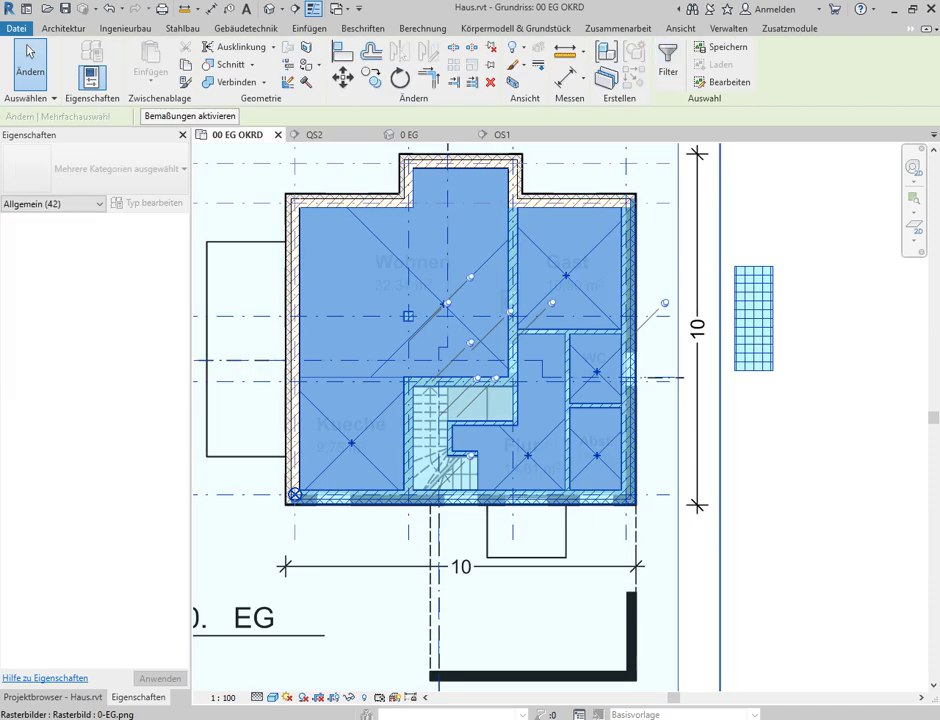
pyautogui.click(667, 60)
pyautogui.click(564, 297)
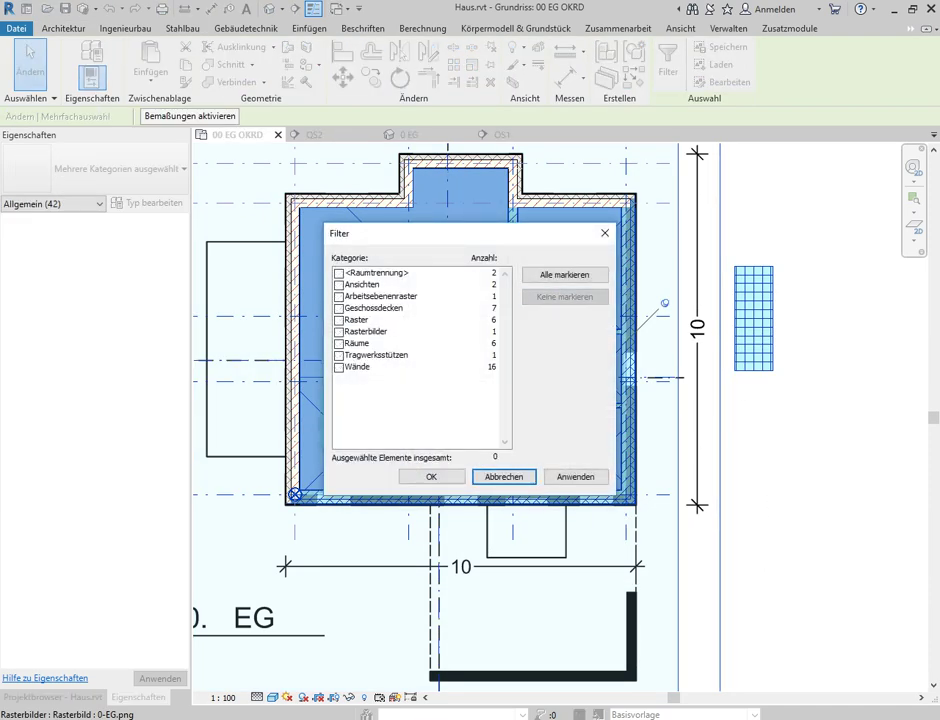
pyautogui.click(339, 343)
pyautogui.click(431, 476)
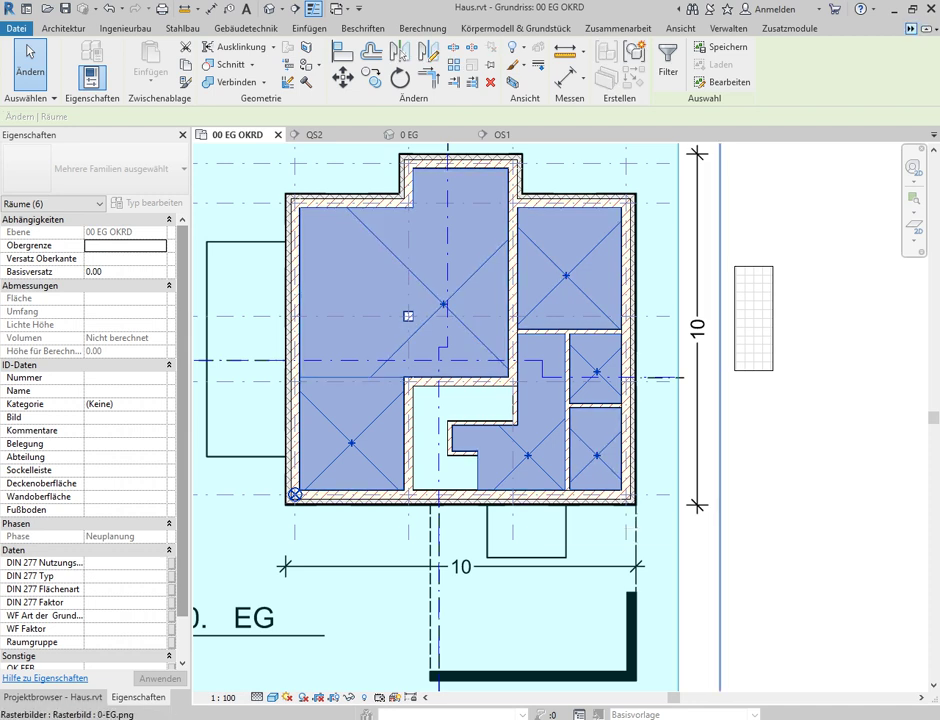
pyautogui.click(911, 28)
pyautogui.click(848, 85)
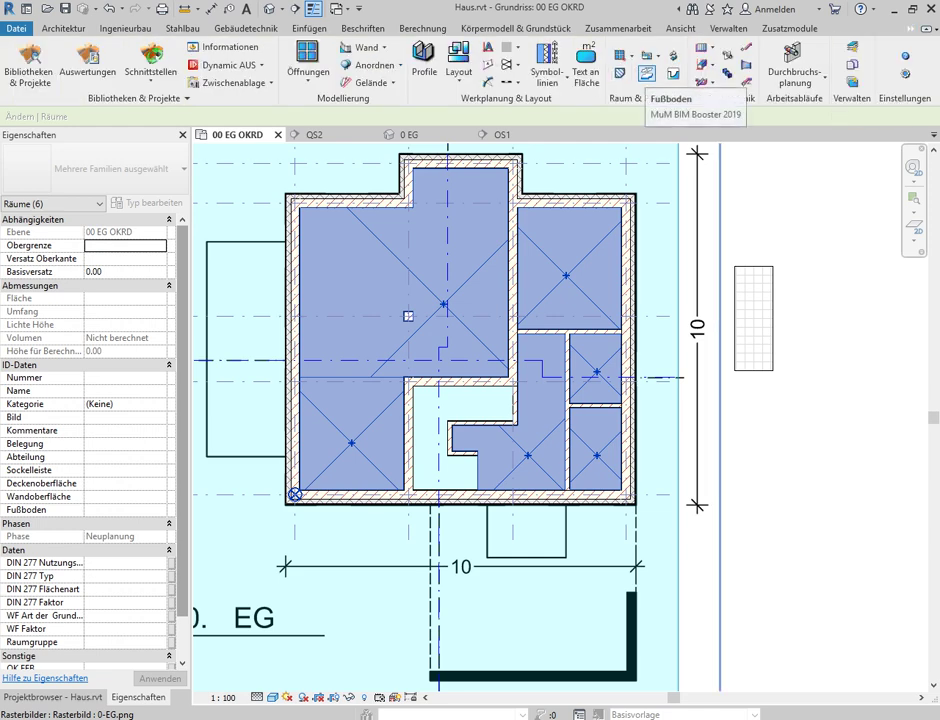
# - Run MuM Fußboden on the selected rooms with height above level 0,25
pyautogui.click(648, 73)
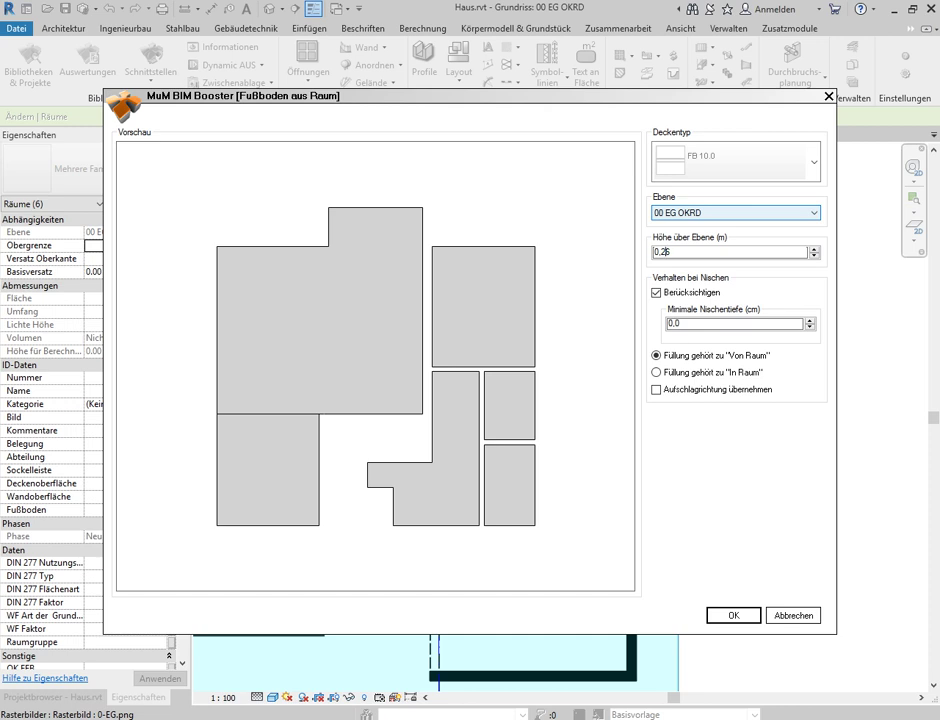
pyautogui.press('BackSpace')
pyautogui.write('4')
pyautogui.write('.')
pyautogui.press('BackSpace')
pyautogui.write('5')
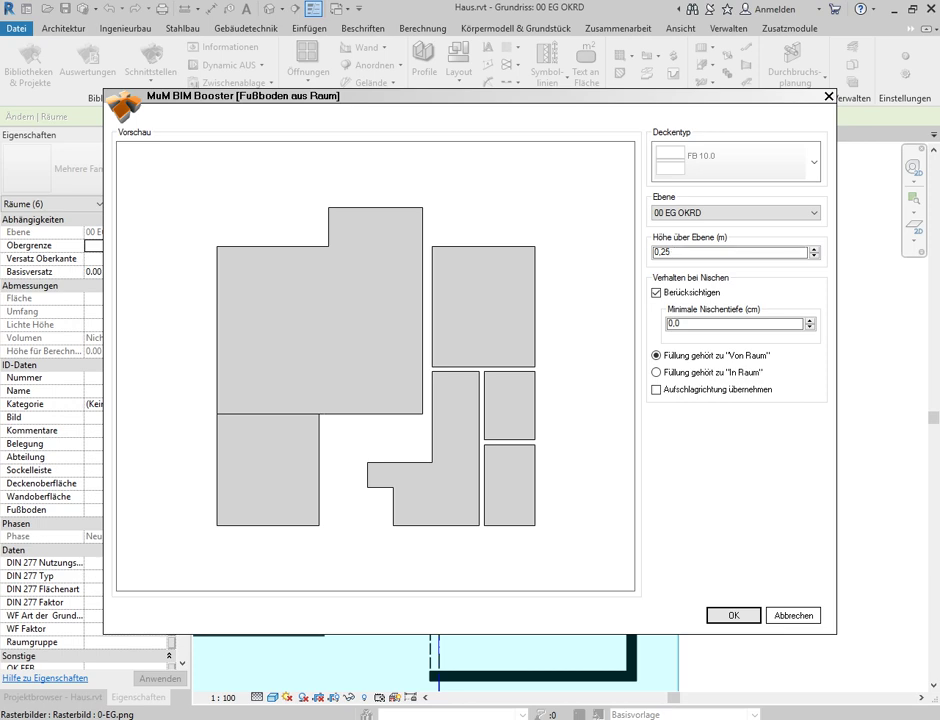
pyautogui.click(733, 615)
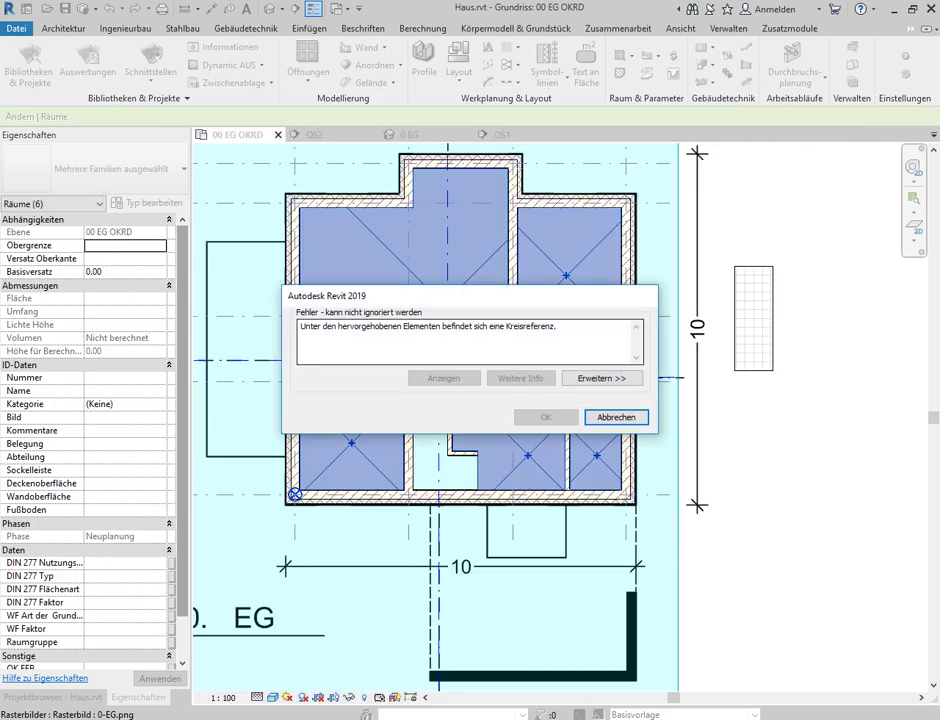
# - Inspect the circular-reference error's Fehler1 element list and cancel the floor creation
pyautogui.moveTo(563, 300)
pyautogui.mouseDown()
pyautogui.moveTo(832, 518)
pyautogui.moveTo(816, 269)
pyautogui.mouseUp()
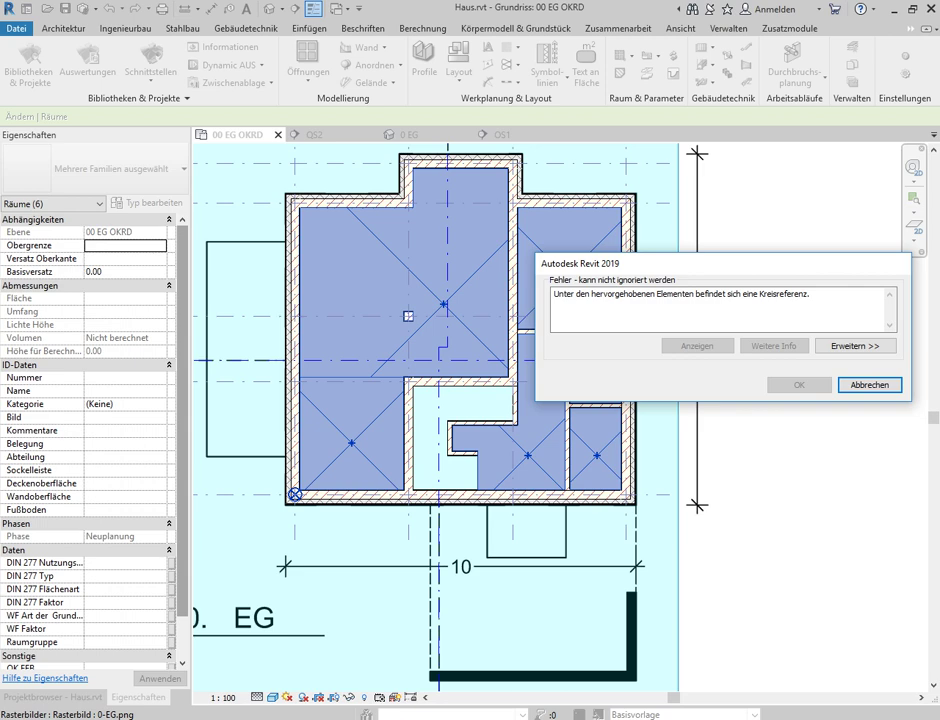
pyautogui.moveTo(587, 258)
pyautogui.mouseDown()
pyautogui.moveTo(399, 566)
pyautogui.moveTo(395, 540)
pyautogui.mouseUp()
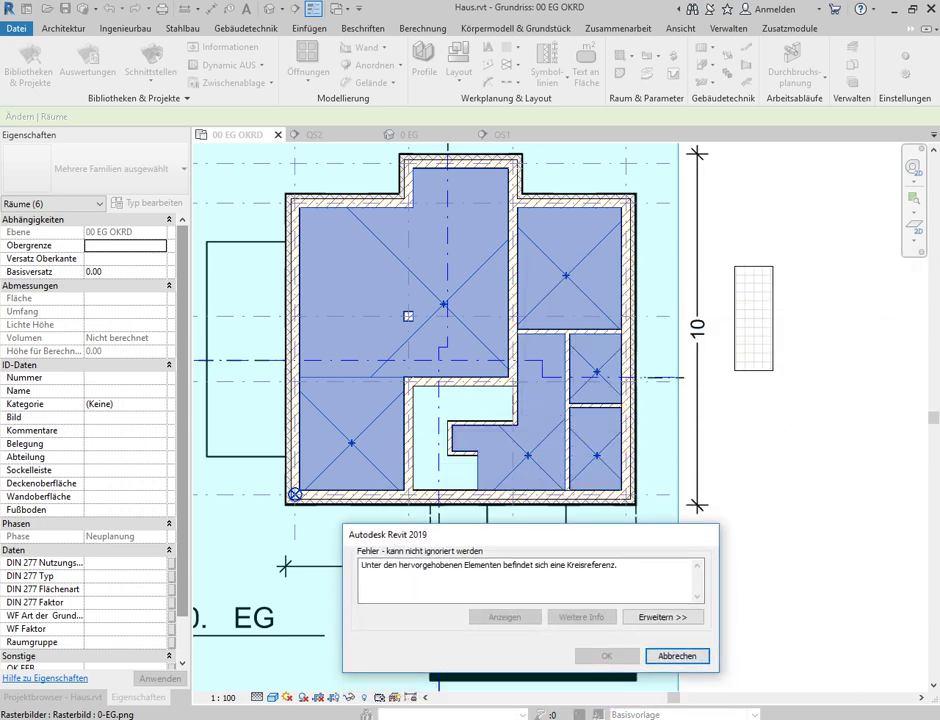
pyautogui.click(662, 617)
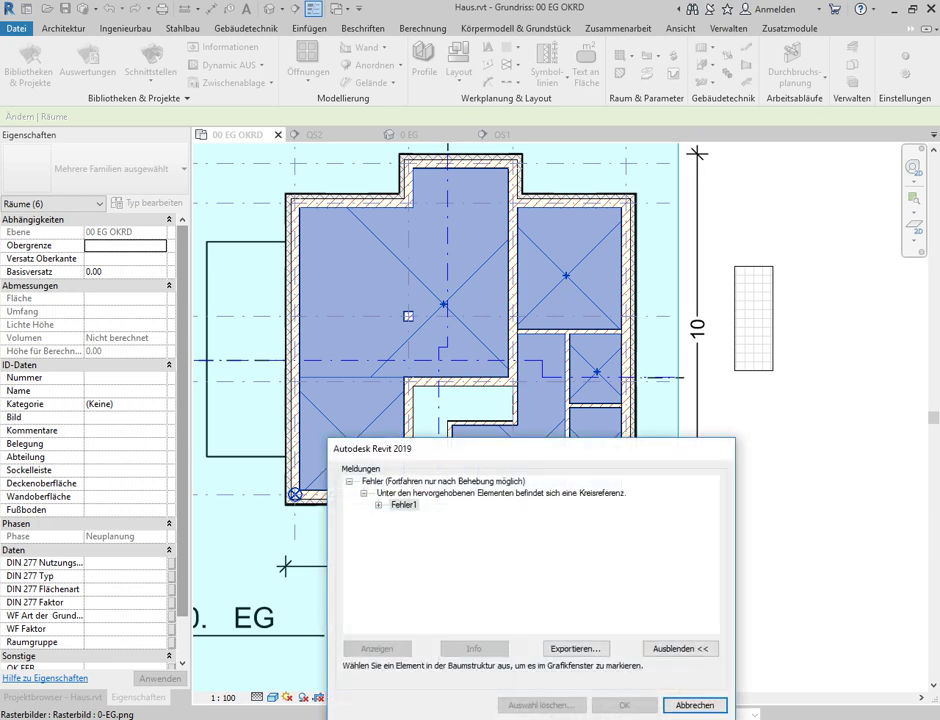
pyautogui.doubleClick(403, 505)
pyautogui.press('Down')
pyautogui.press('Down')
pyautogui.press('Down')
pyautogui.press('Down')
pyautogui.press('Down')
pyautogui.press('Down')
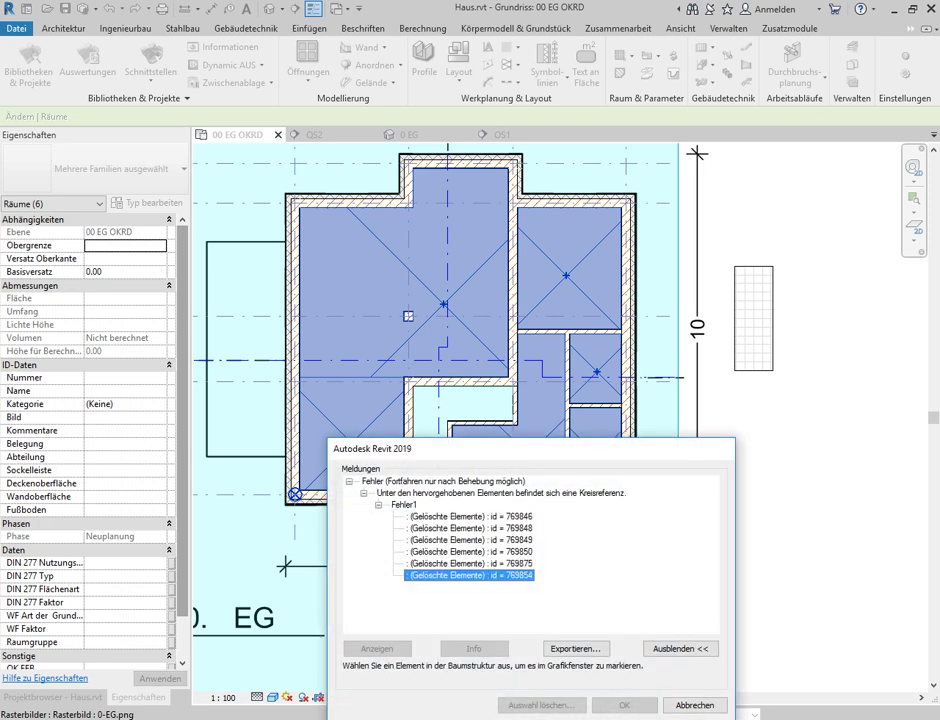
pyautogui.moveTo(435, 449); pyautogui.dragTo(645, 49)
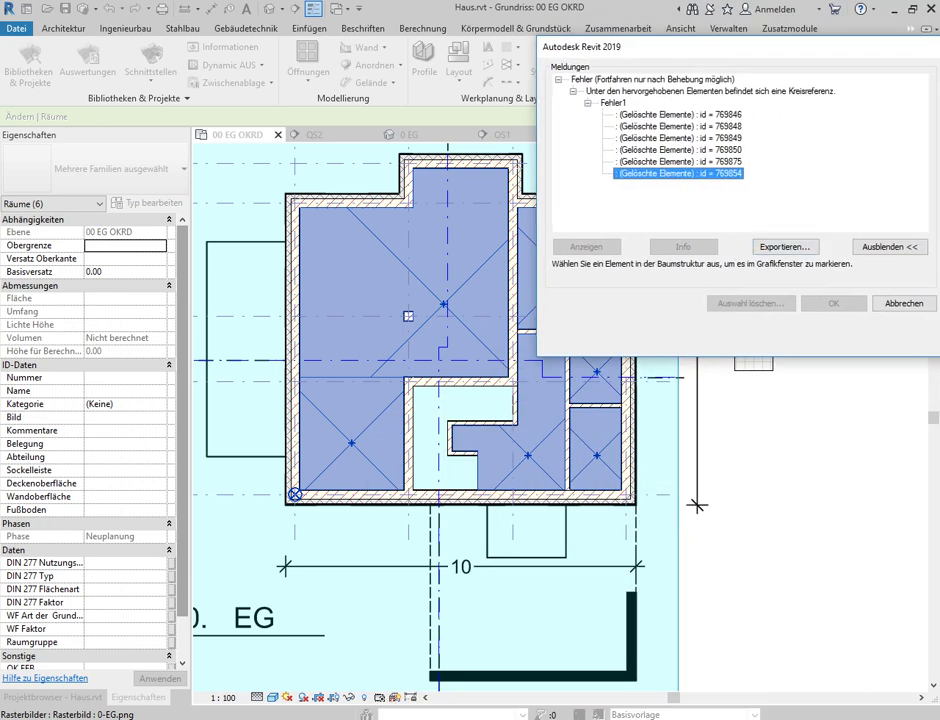
pyautogui.moveTo(828, 46); pyautogui.dragTo(585, 72)
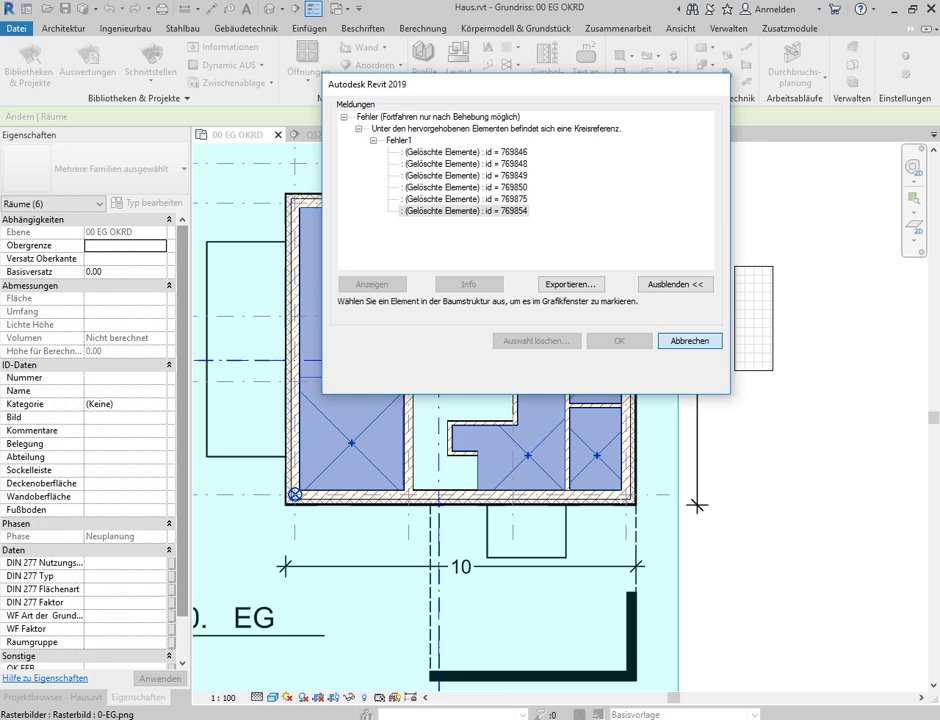
pyautogui.click(705, 336)
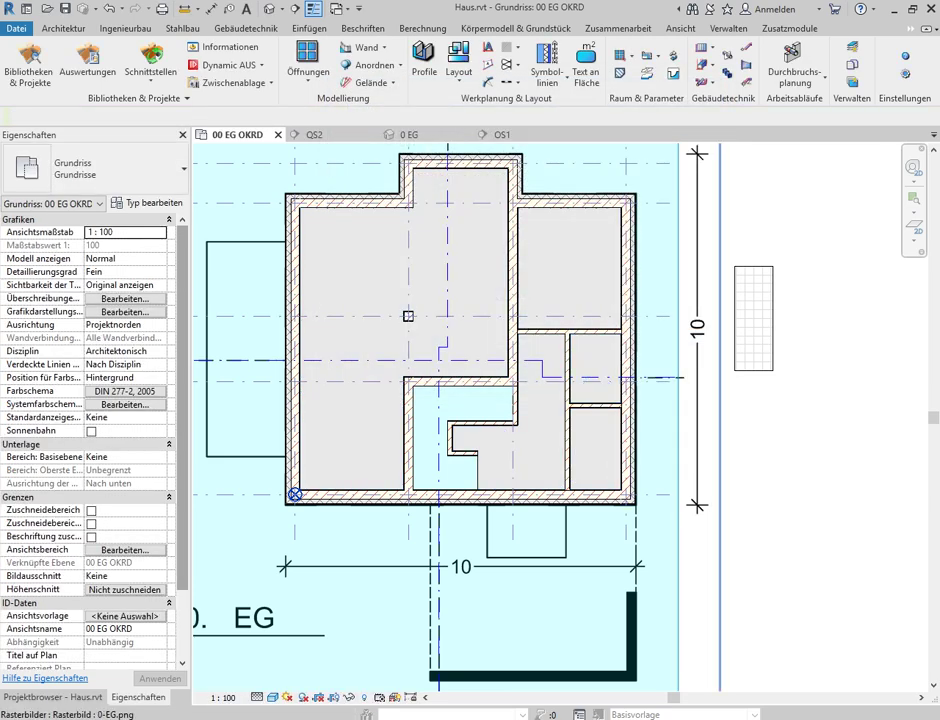
# - Inspect the small right-hand room, then the floor slab in section OS1
pyautogui.click(596, 372)
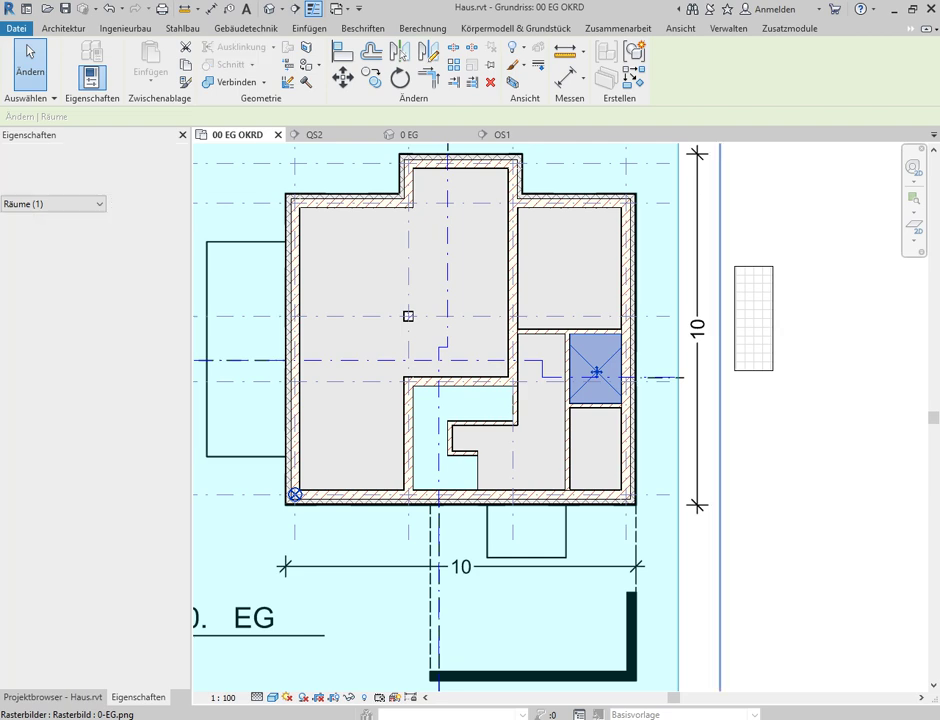
pyautogui.click(28, 50)
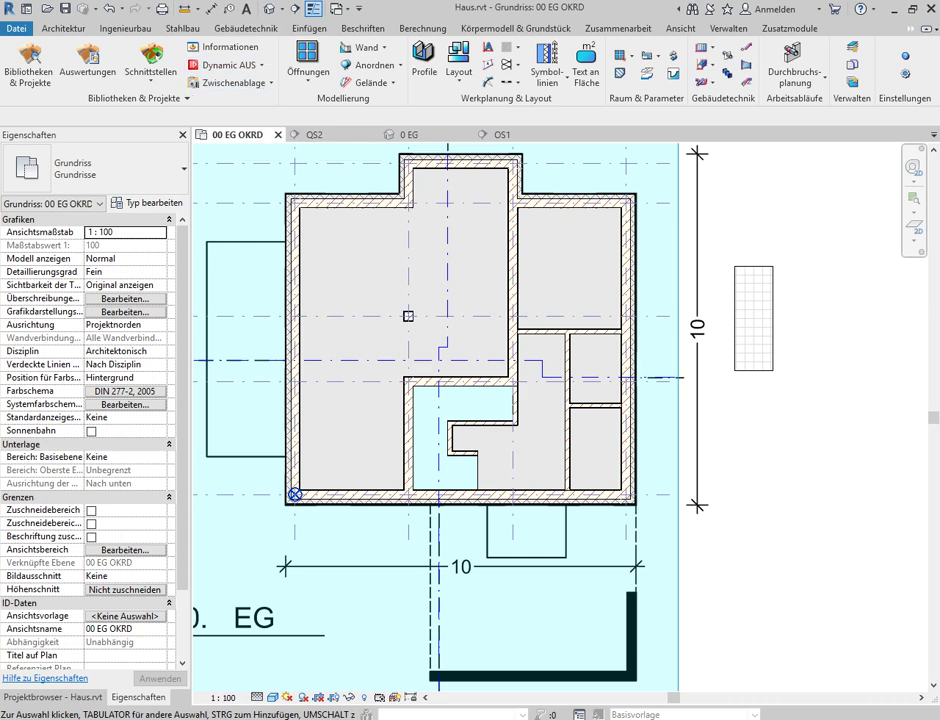
pyautogui.click(55, 697)
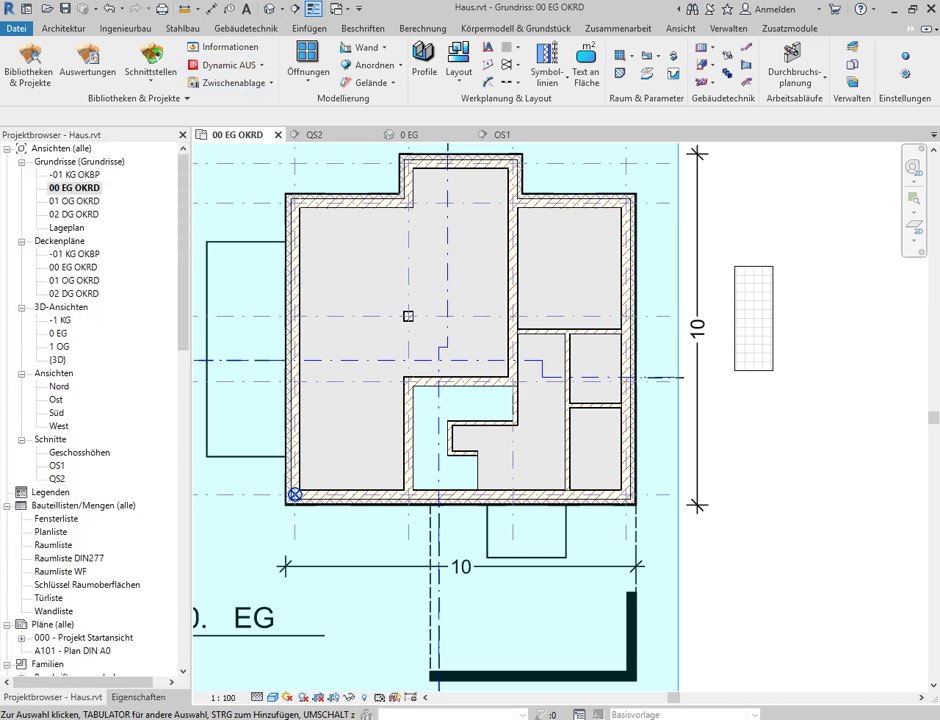
pyautogui.doubleClick(57, 465)
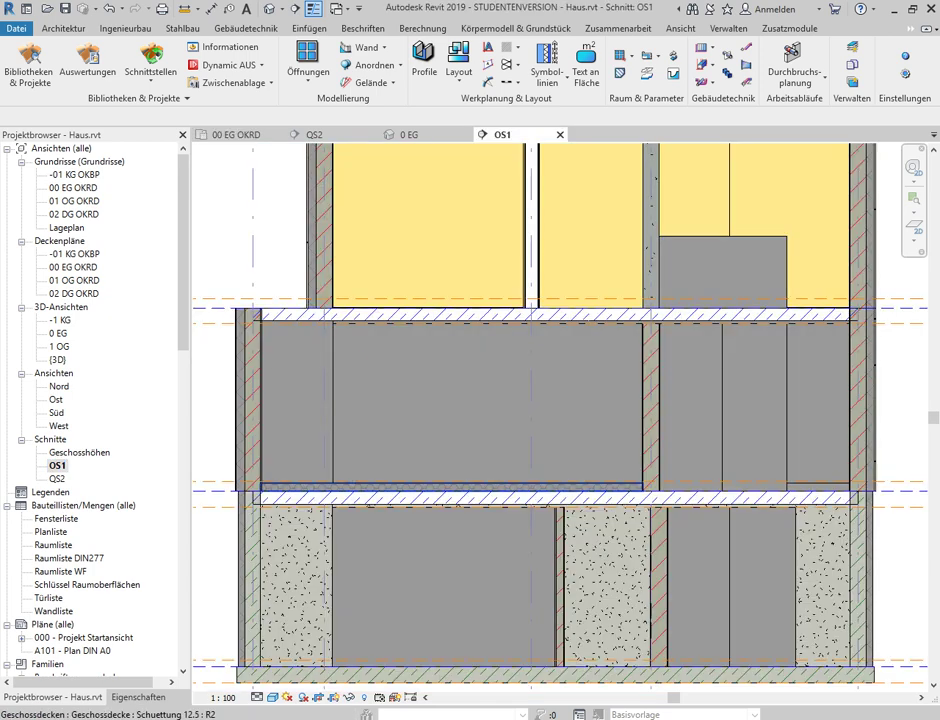
pyautogui.click(450, 487)
pyautogui.press('Escape')
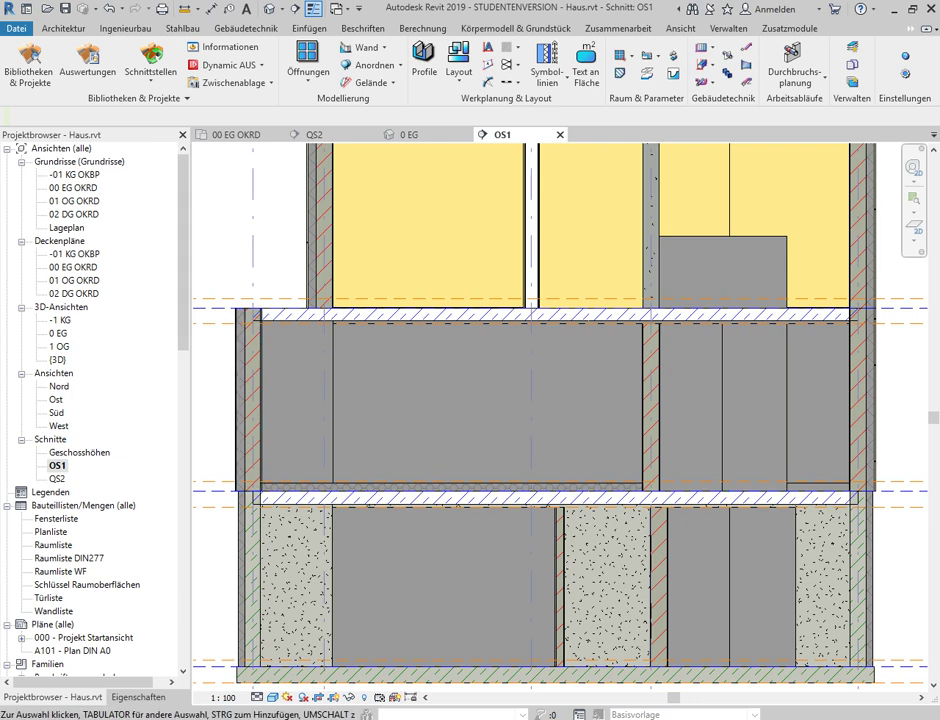
# - View the Schuettung 12.5 fill slab's properties in section QS2, then return to 00 EG OKRD
pyautogui.click(315, 134)
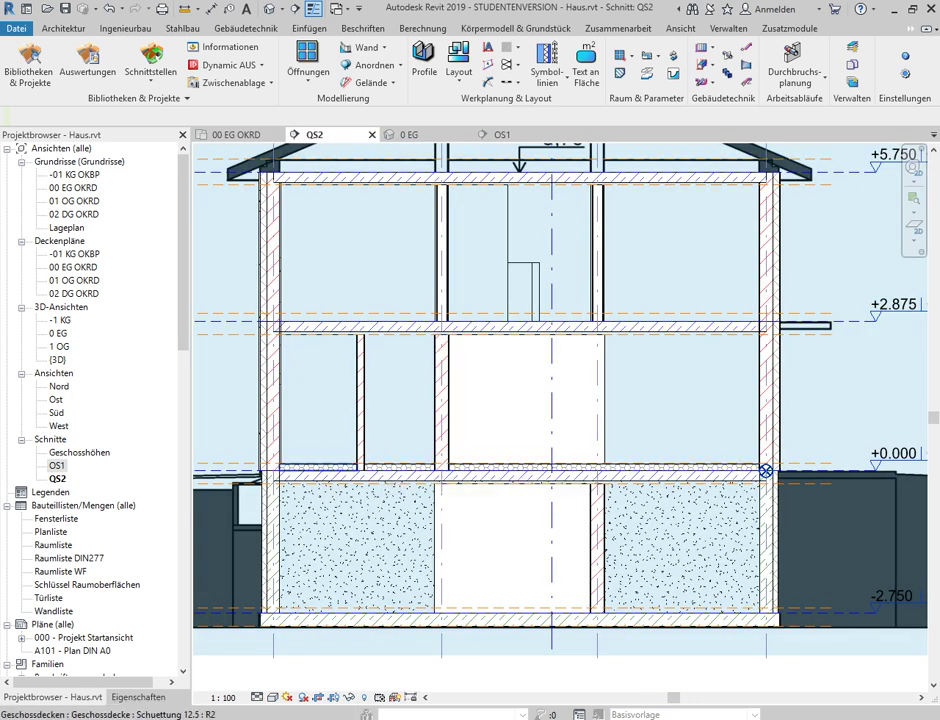
pyautogui.click(320, 467)
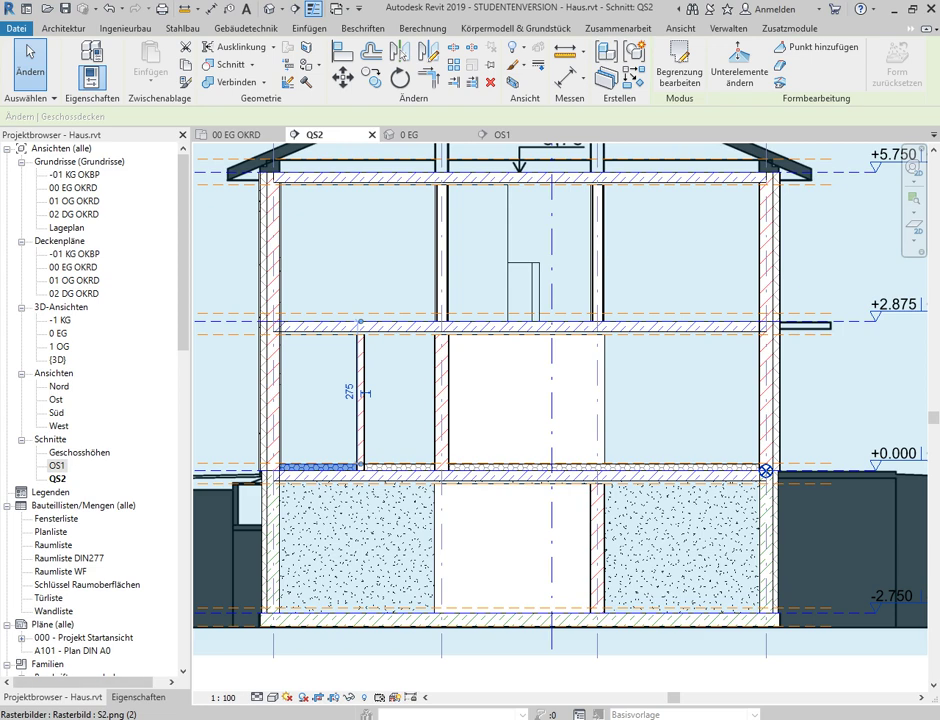
pyautogui.click(138, 697)
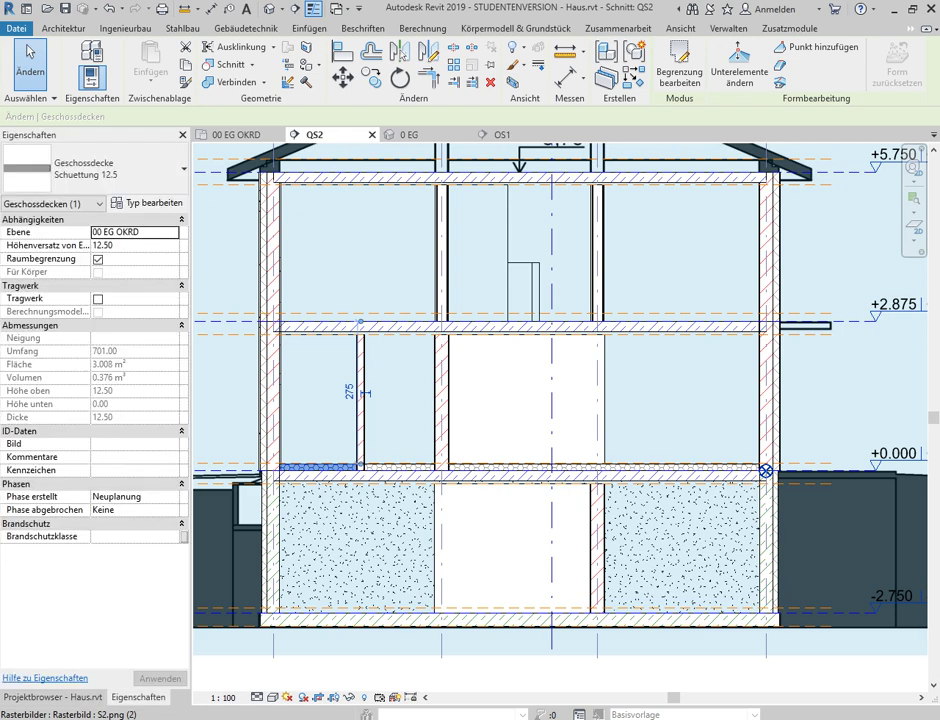
pyautogui.press('Escape')
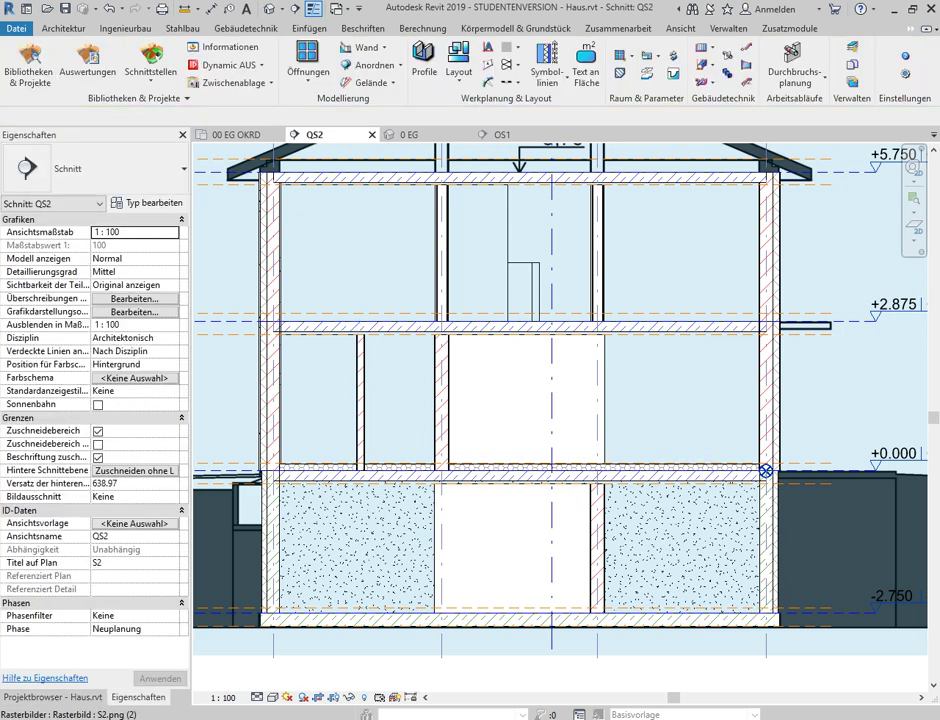
pyautogui.hotkey('ctrl', 'Tab')
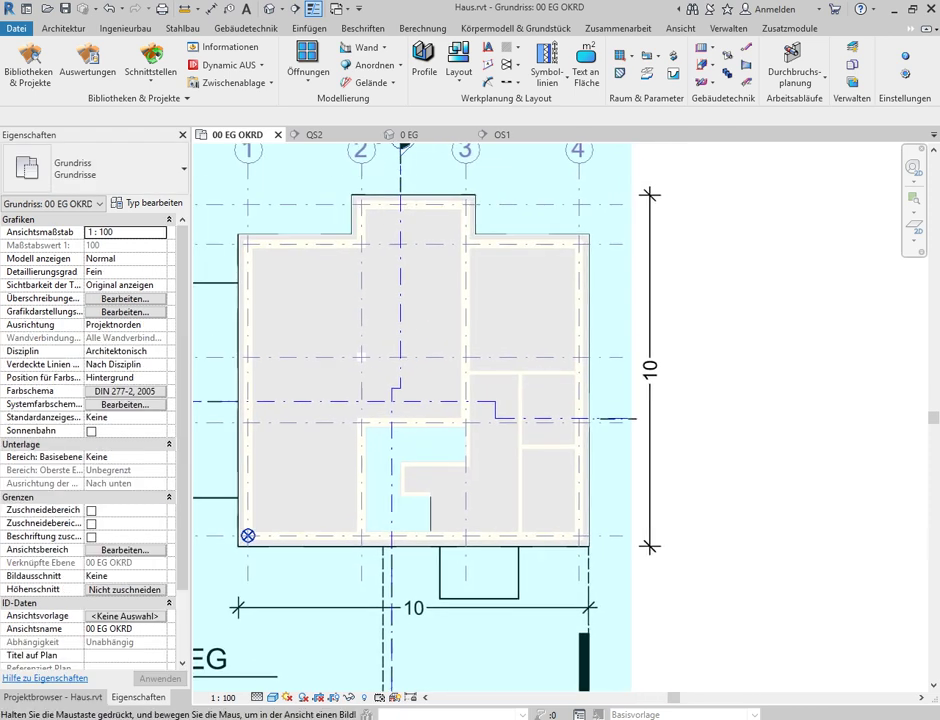
# - Crossing-select the ground-floor plan and filter it down to the six Räume only
pyautogui.moveTo(430, 380); pyautogui.dragTo(410, 435, button='middle')
pyautogui.moveTo(752, 608); pyautogui.dragTo(275, 278)
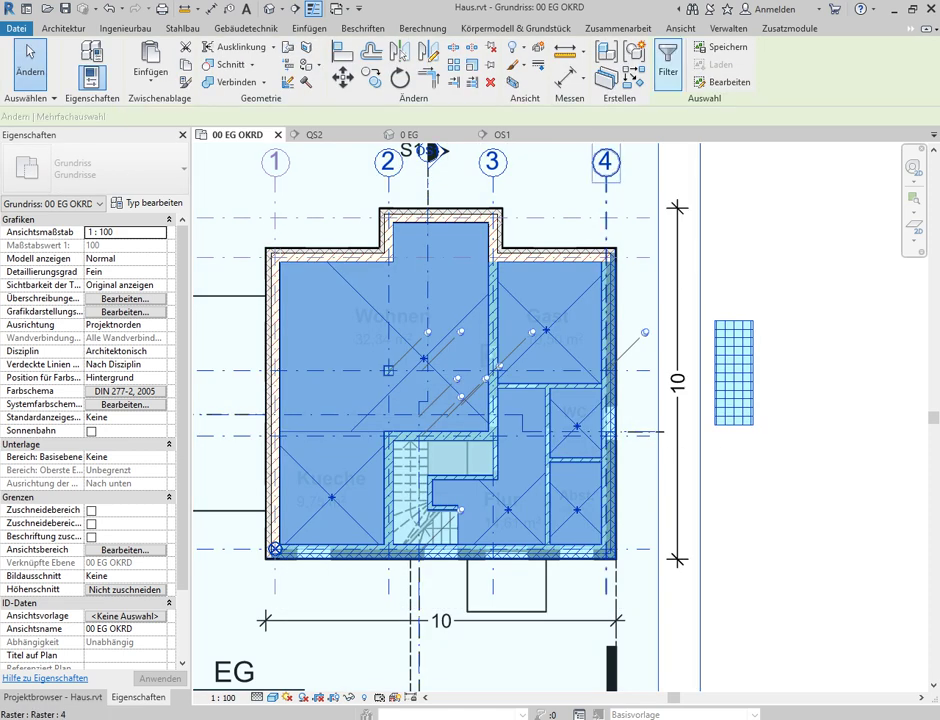
pyautogui.click(667, 62)
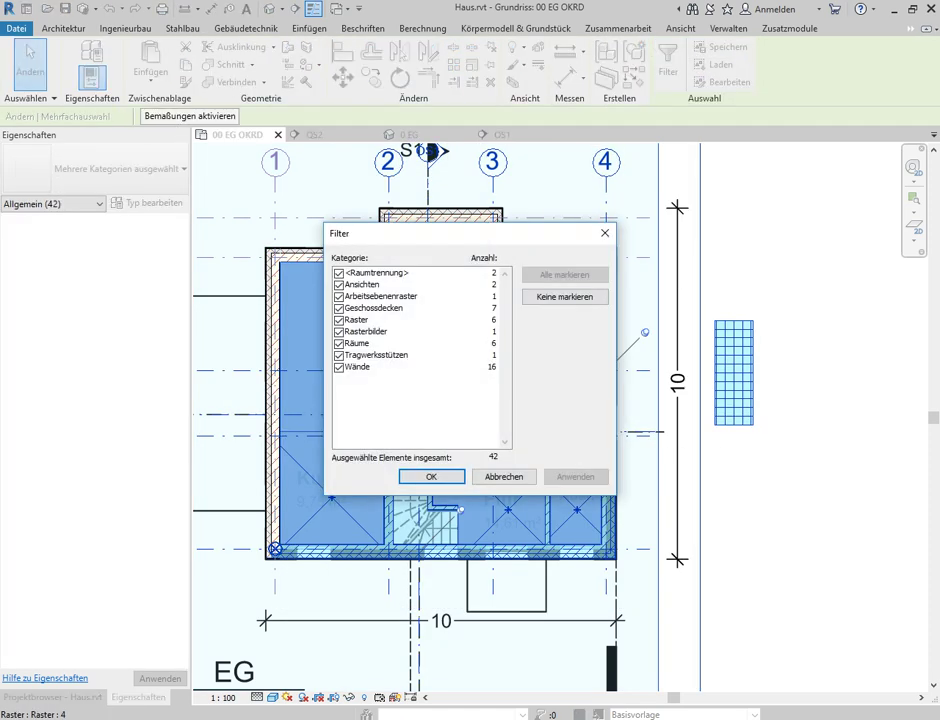
pyautogui.click(565, 297)
pyautogui.click(339, 343)
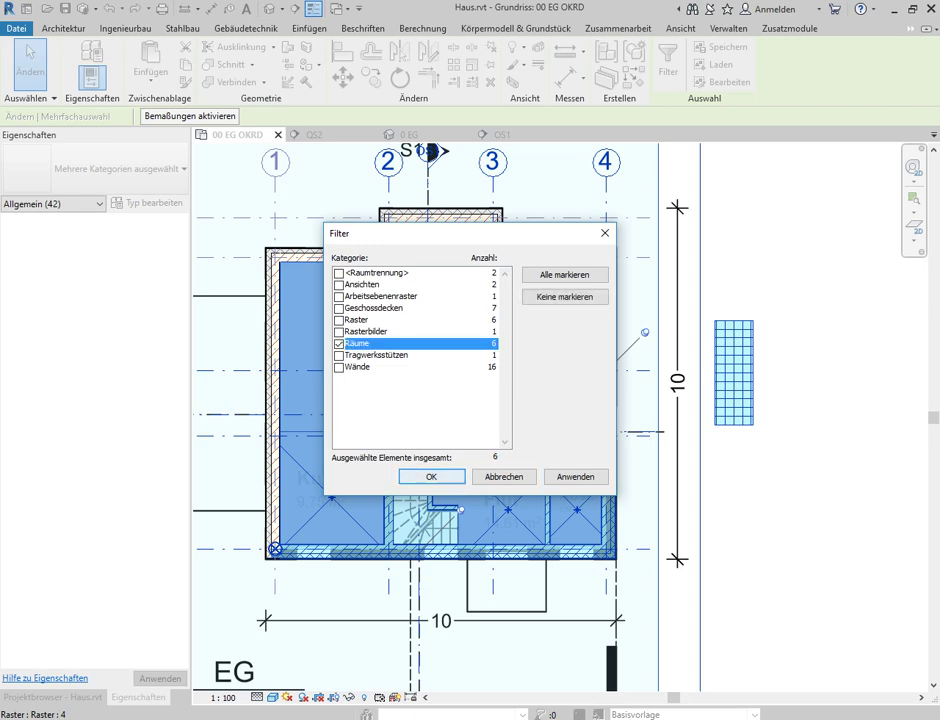
pyautogui.press('Return')
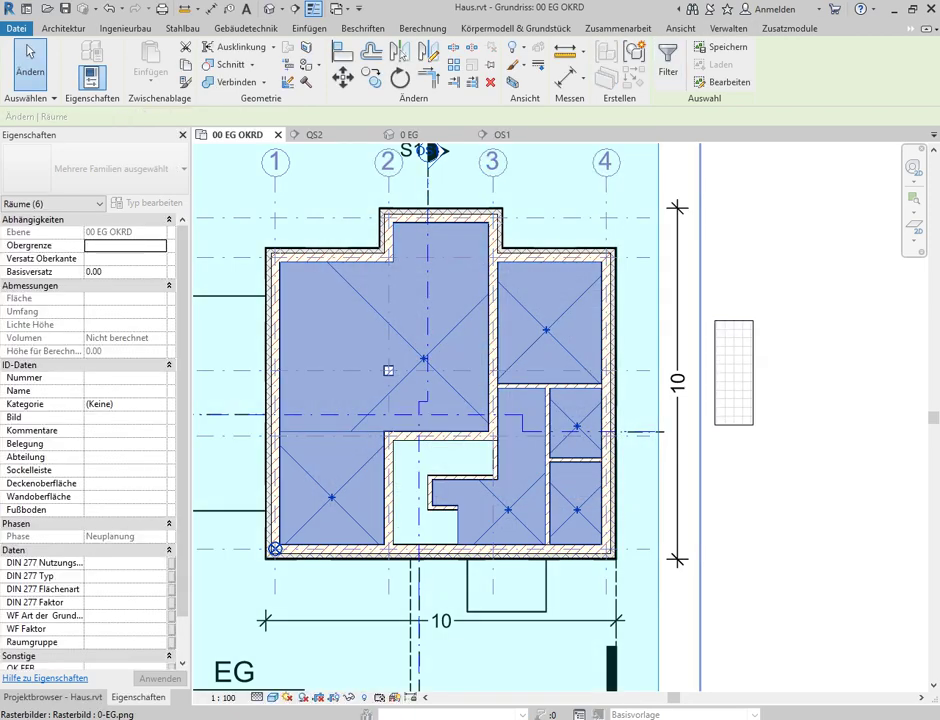
pyautogui.click(925, 28)
pyautogui.click(848, 85)
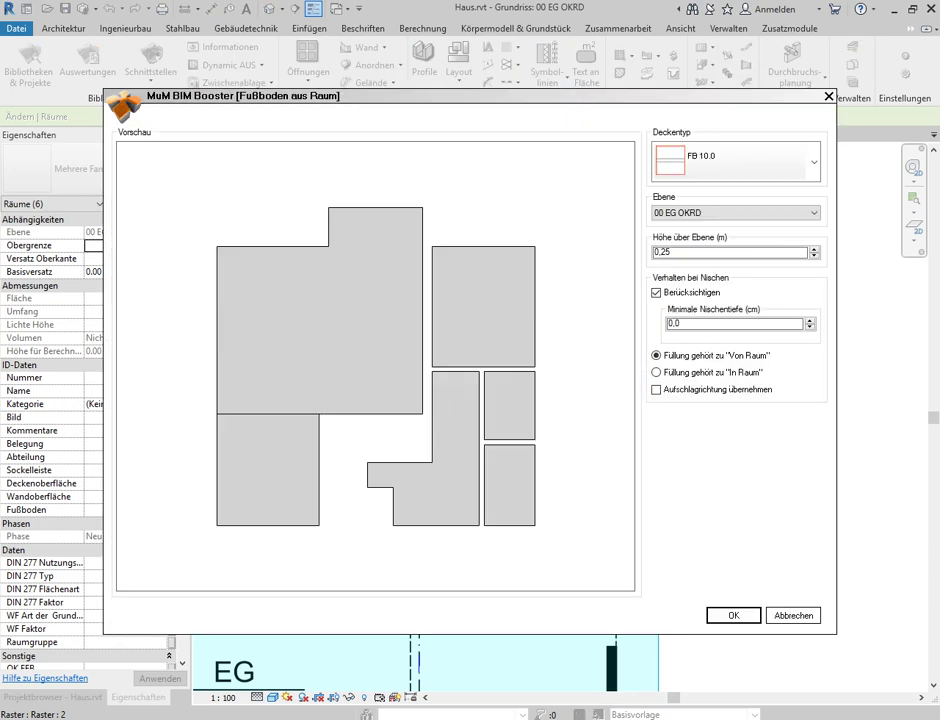
# - Keep FB 10.0 at 0,25 with niche fill Von Raum and confirm floor creation
pyautogui.click(659, 252)
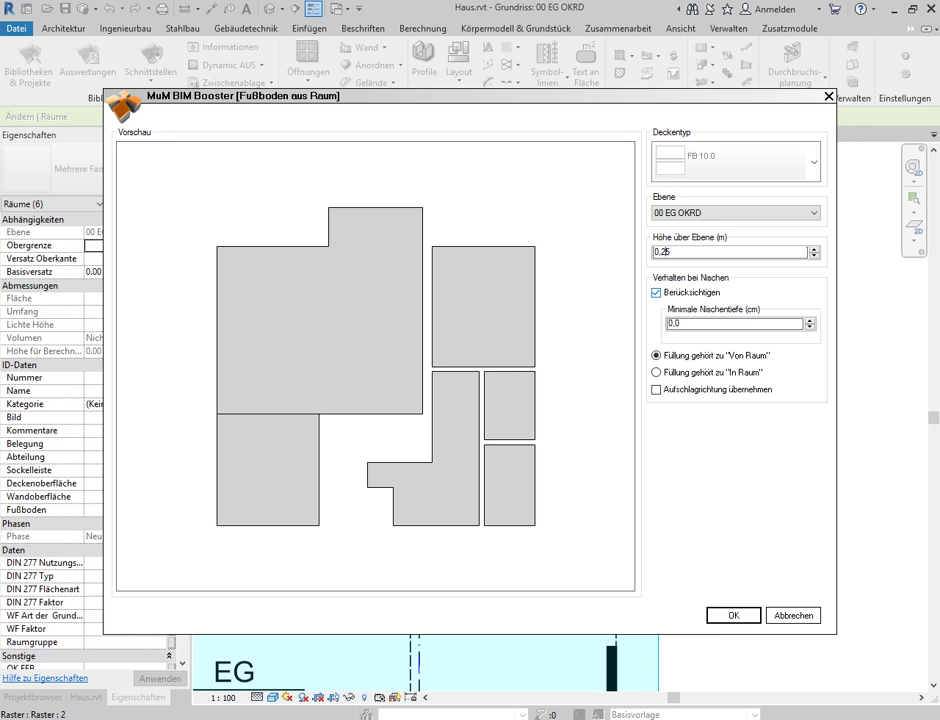
pyautogui.write('4')
pyautogui.press('BackSpace')
pyautogui.click(656, 372)
pyautogui.press('Up')
pyautogui.press('Down')
pyautogui.press('Up')
pyautogui.press('Return')
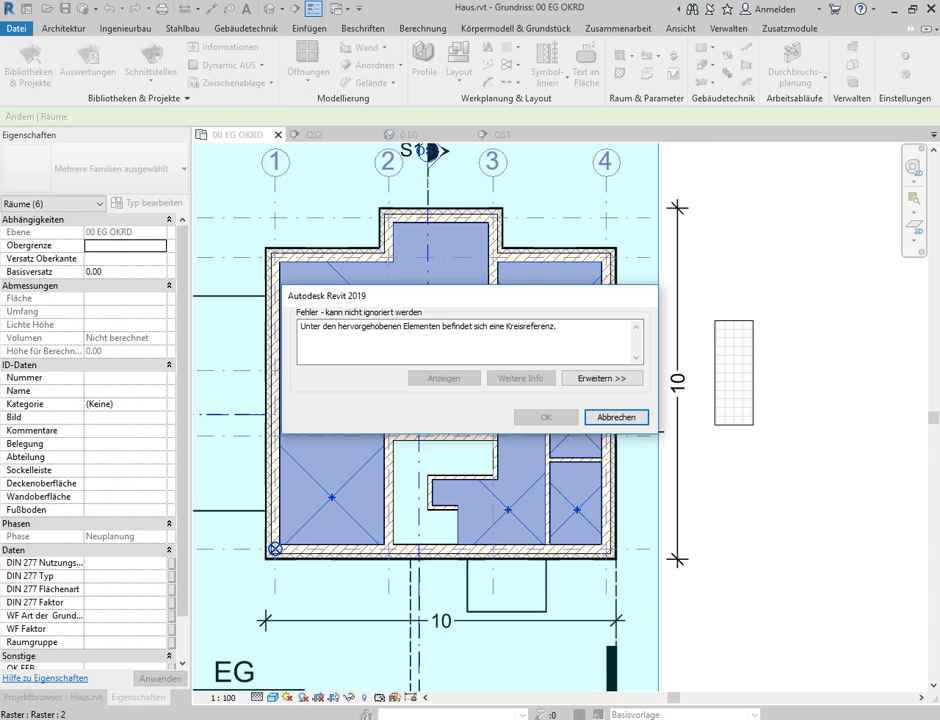
# - Move the Kreisreferenz error dialog aside to check the plan, then cancel floor creation
pyautogui.press('Return')
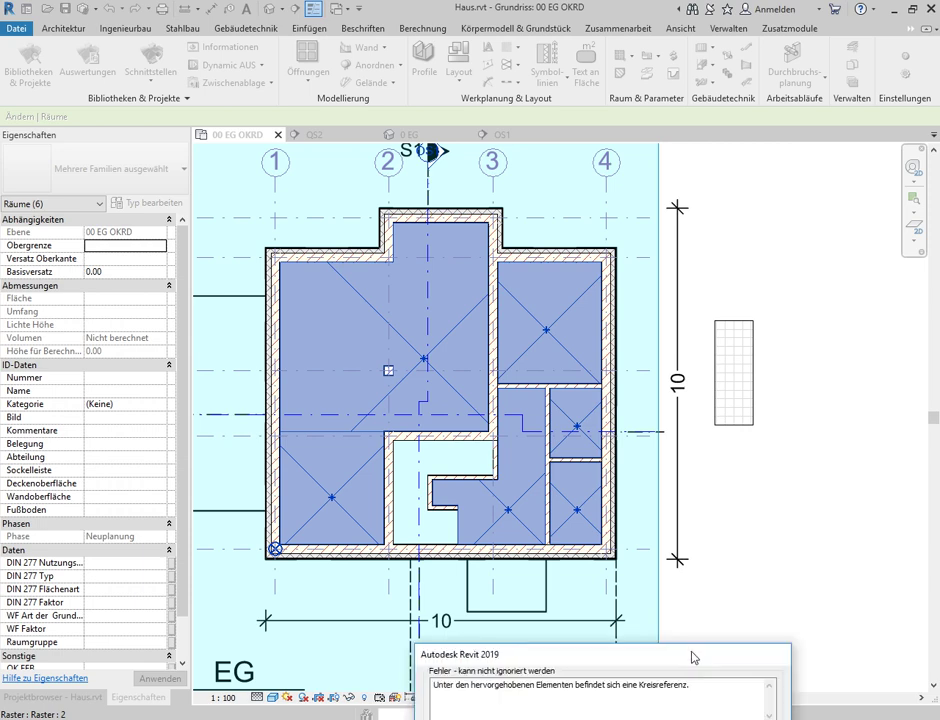
pyautogui.moveTo(693, 594); pyautogui.dragTo(916, 309)
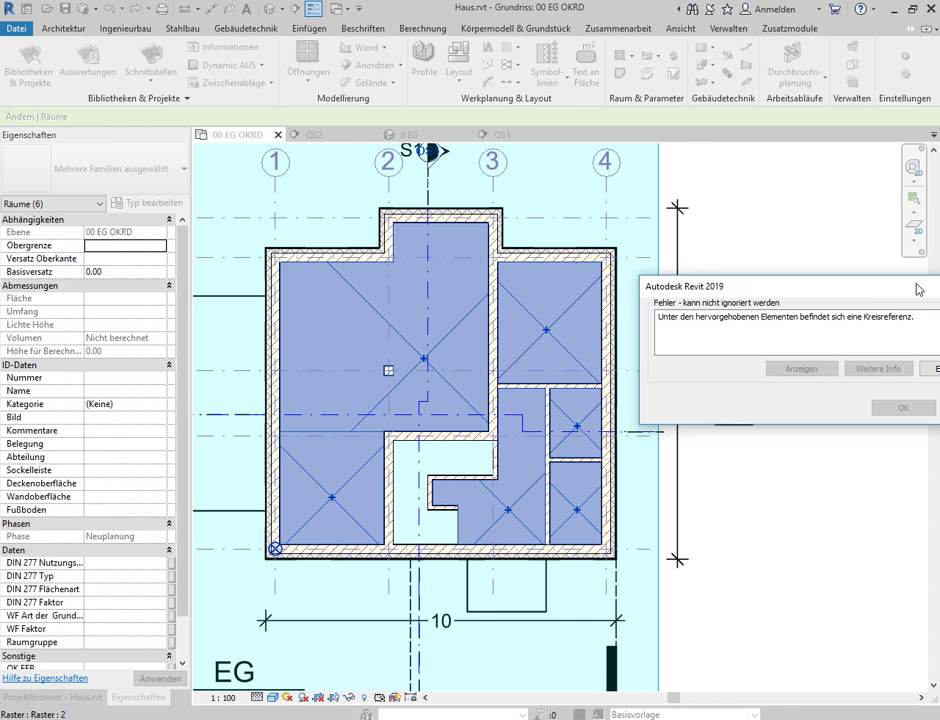
pyautogui.moveTo(918, 289); pyautogui.dragTo(938, 243)
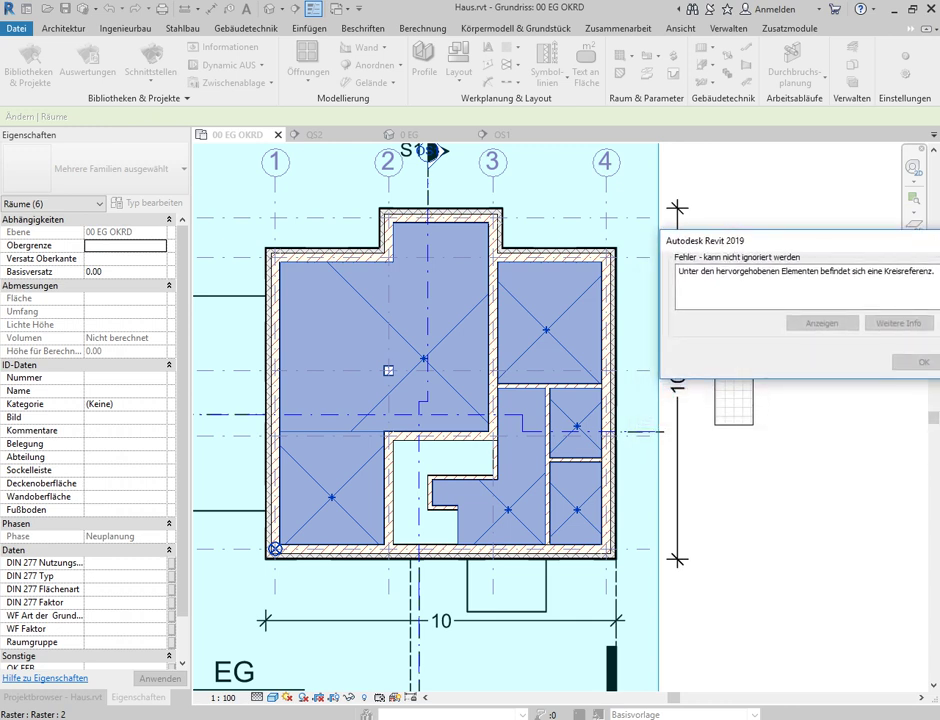
pyautogui.moveTo(833, 243); pyautogui.dragTo(481, 151)
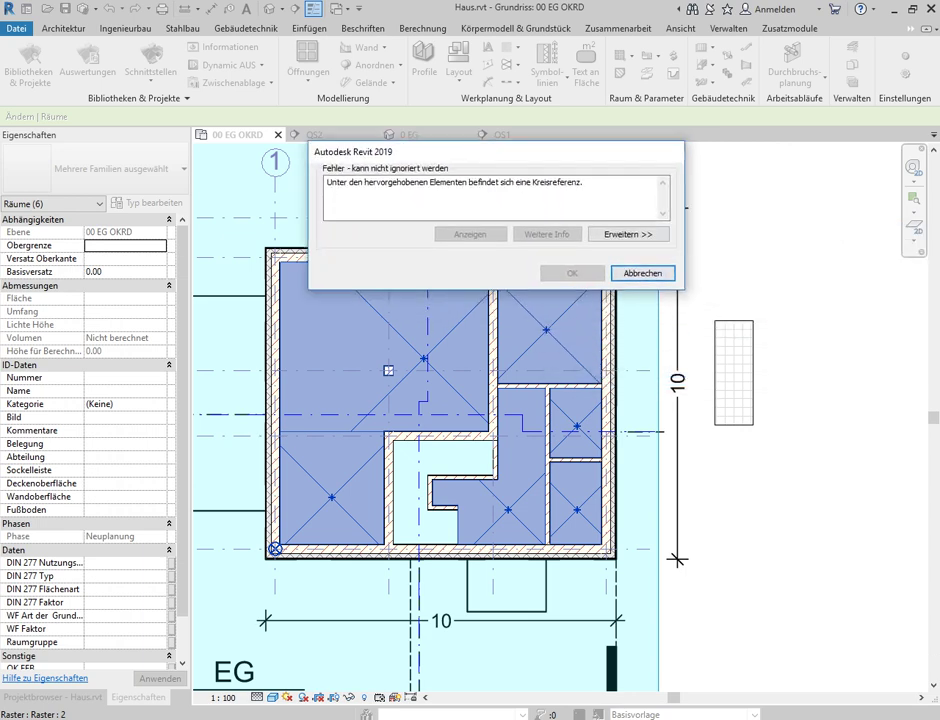
pyautogui.press('Escape')
pyautogui.press('Escape')
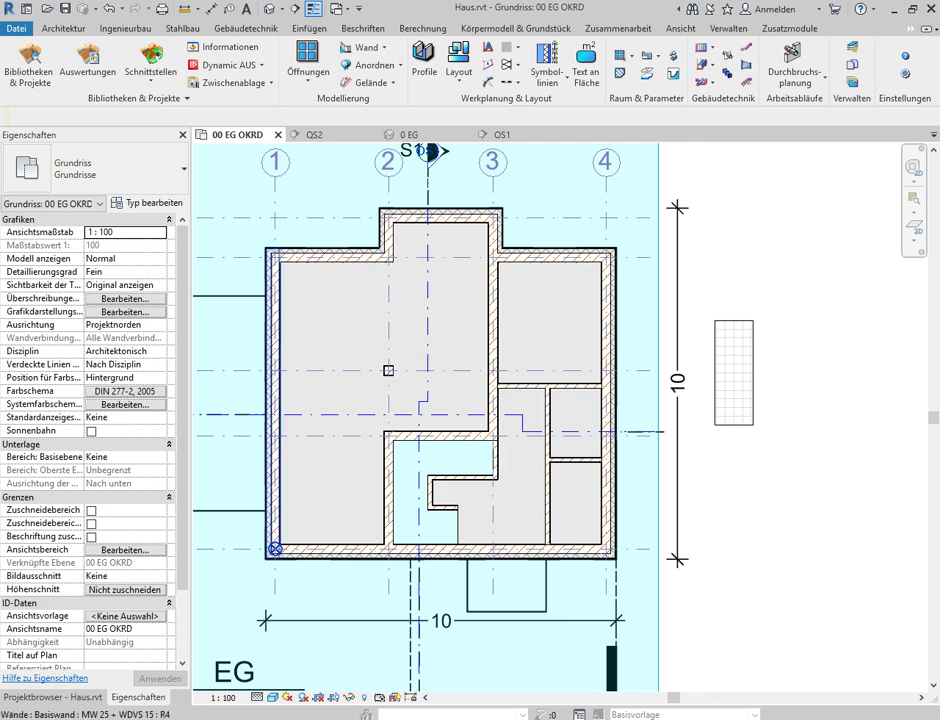
# - From section OS1, turn Raumbegrenzung off for every Schuettung 12.5 slab in the project
pyautogui.press('Tab')
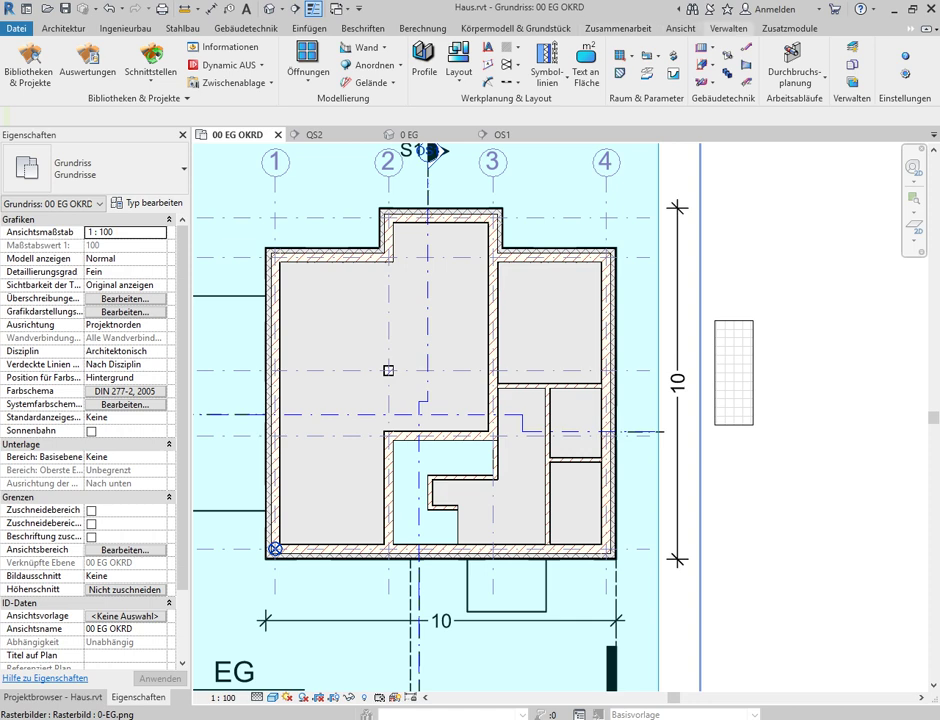
pyautogui.hotkey('ctrl', 'Tab')
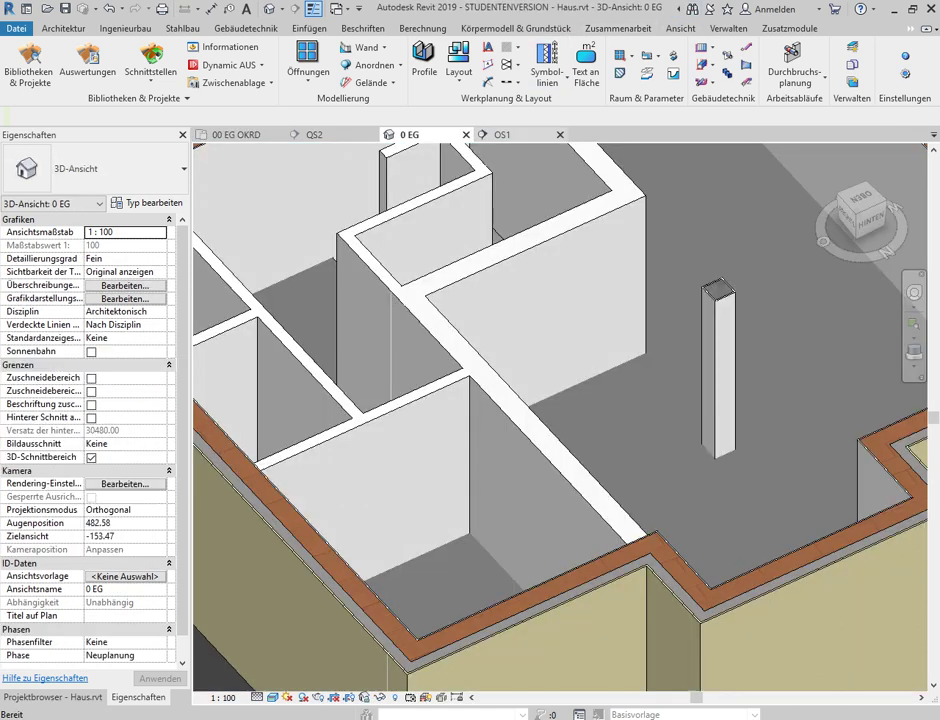
pyautogui.hotkey('ctrl', 'Tab')
pyautogui.click(495, 488)
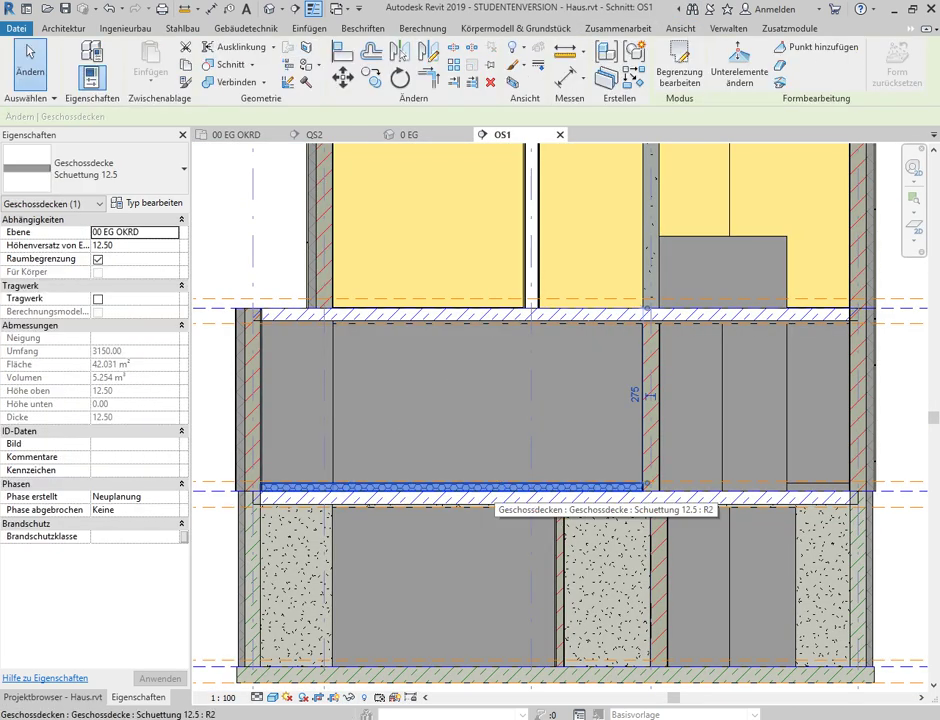
pyautogui.rightClick(495, 488)
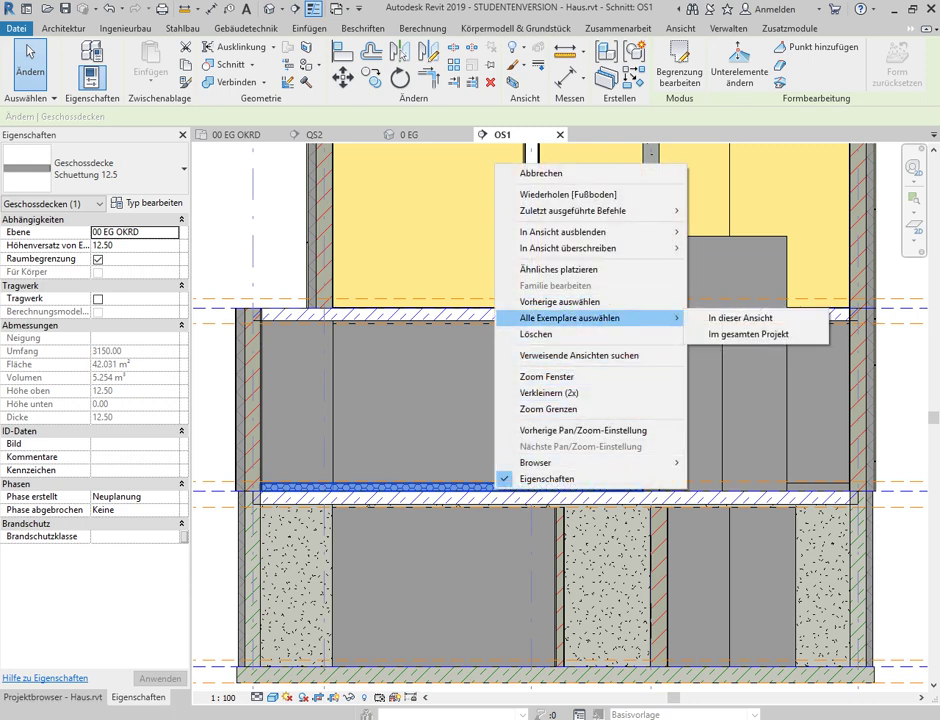
pyautogui.click(745, 335)
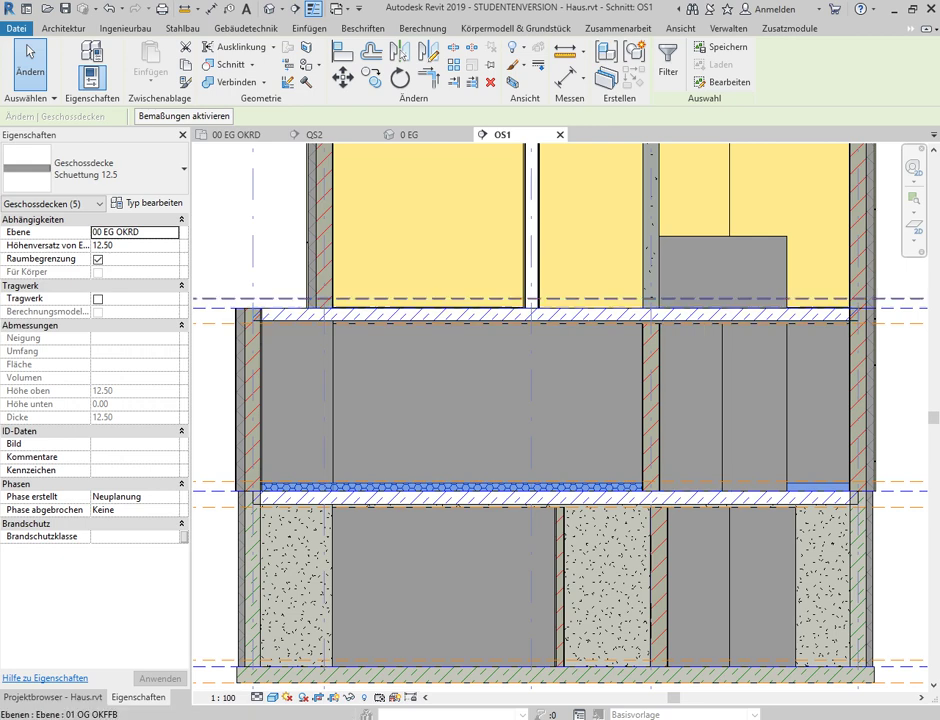
pyautogui.click(98, 259)
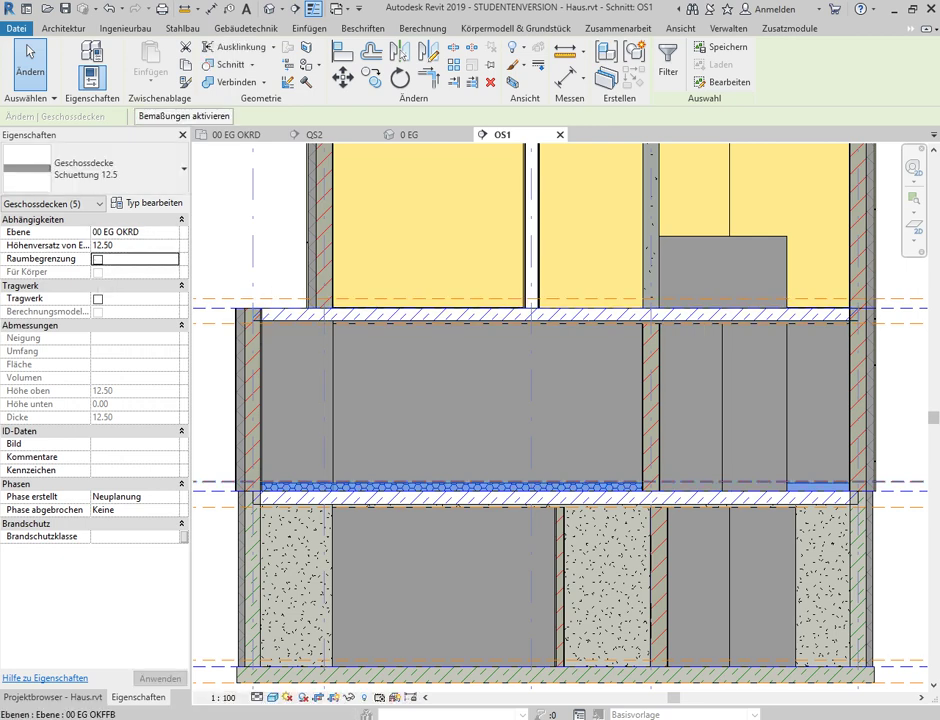
pyautogui.press('Escape')
pyautogui.hotkey('ctrl', 'Tab')
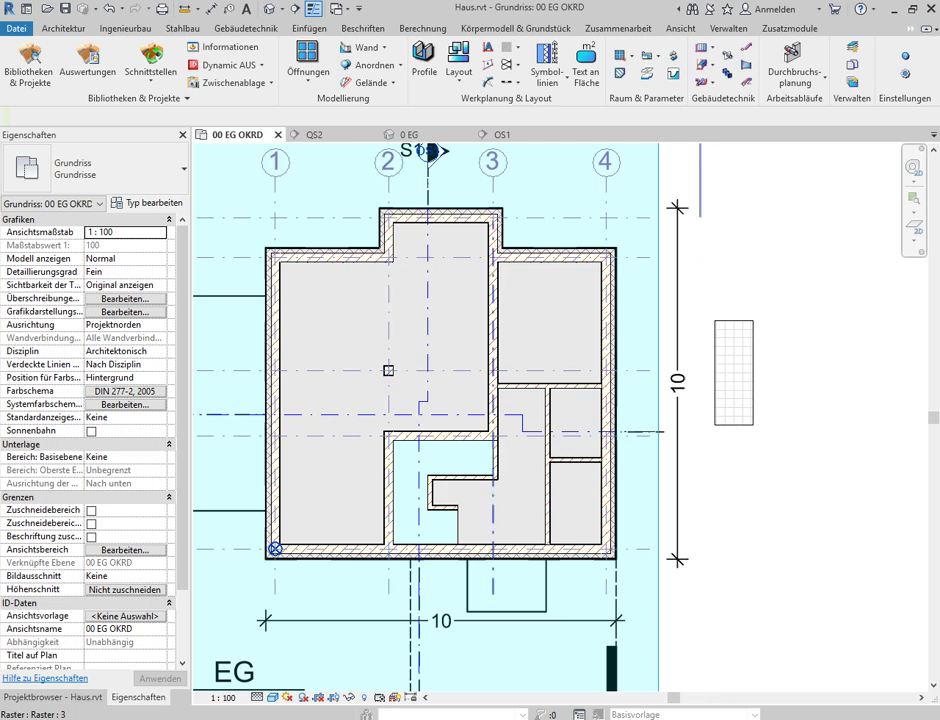
# - Filter a crossing selection of the ground-floor plan to the six rooms and verify it
pyautogui.moveTo(835, 576); pyautogui.dragTo(299, 342)
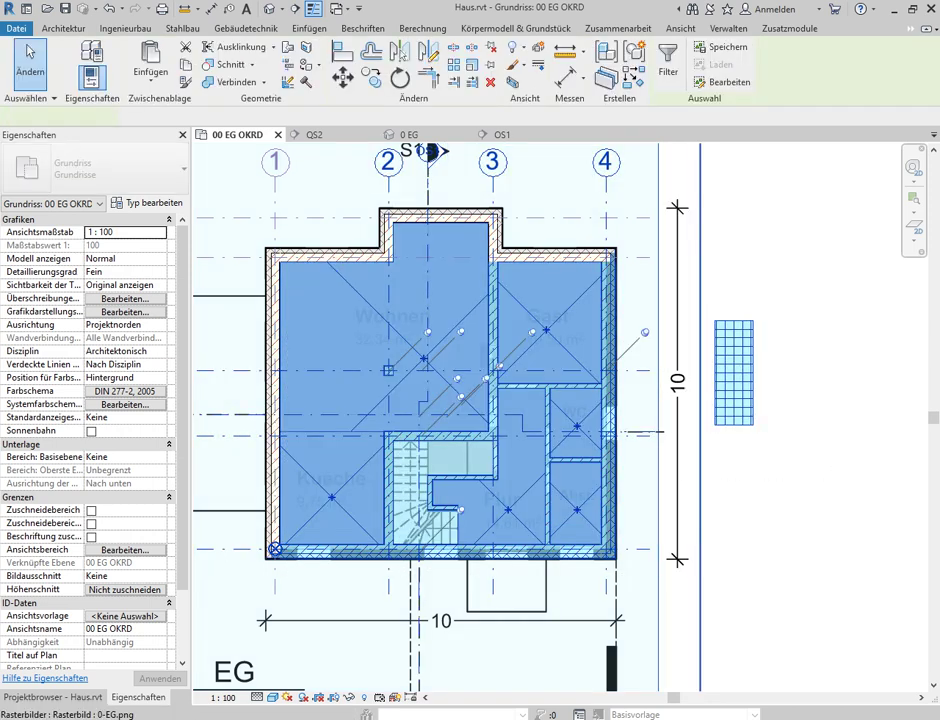
pyautogui.click(668, 62)
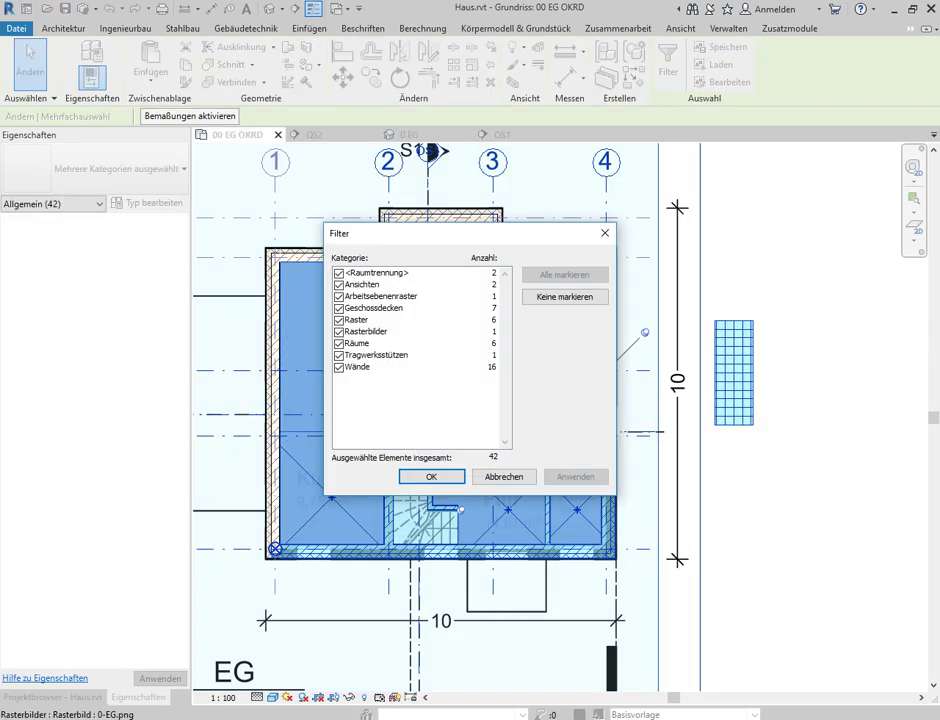
pyautogui.click(565, 297)
pyautogui.click(357, 343)
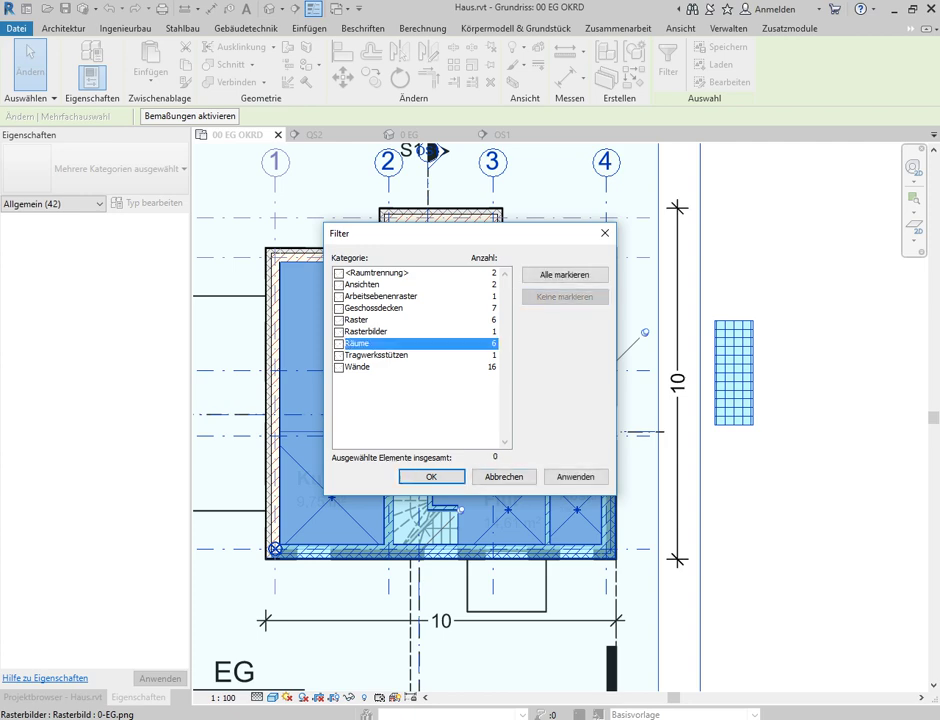
pyautogui.press('space')
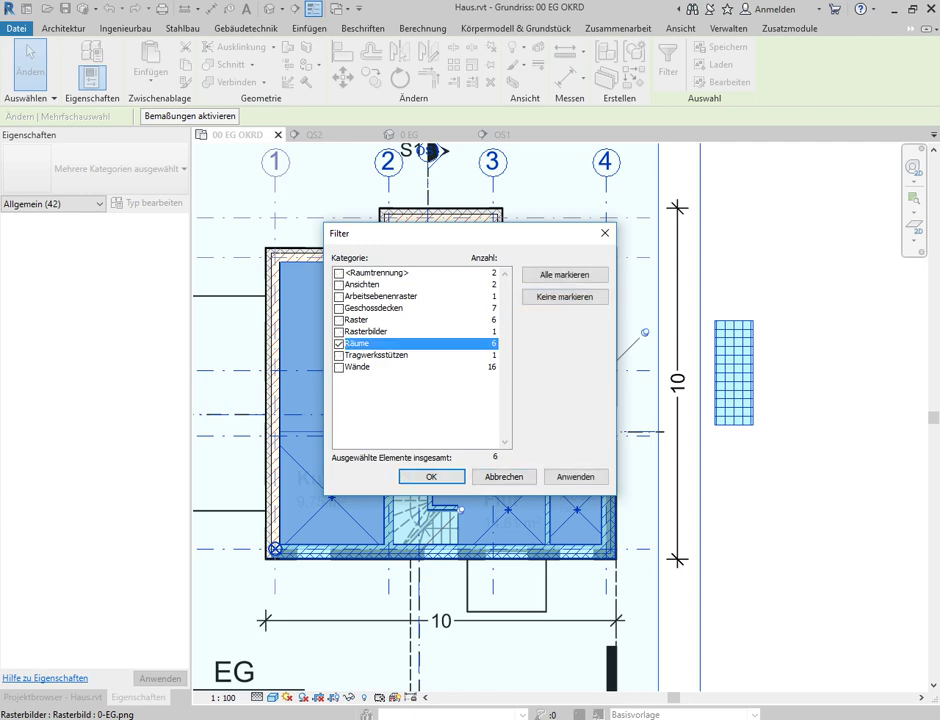
pyautogui.press('Return')
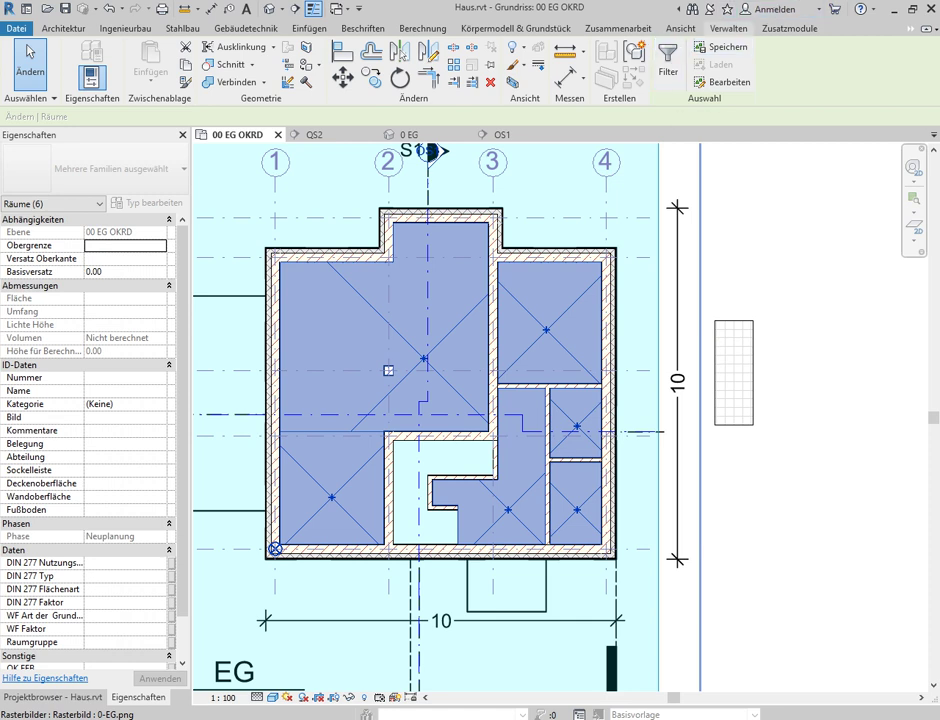
pyautogui.click(667, 62)
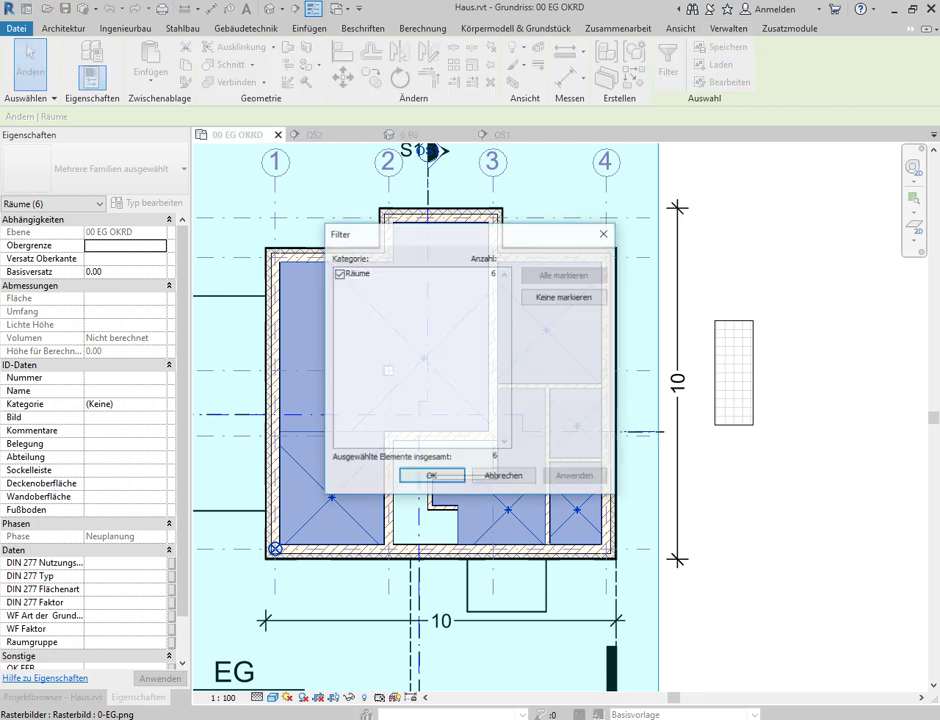
pyautogui.press('Return')
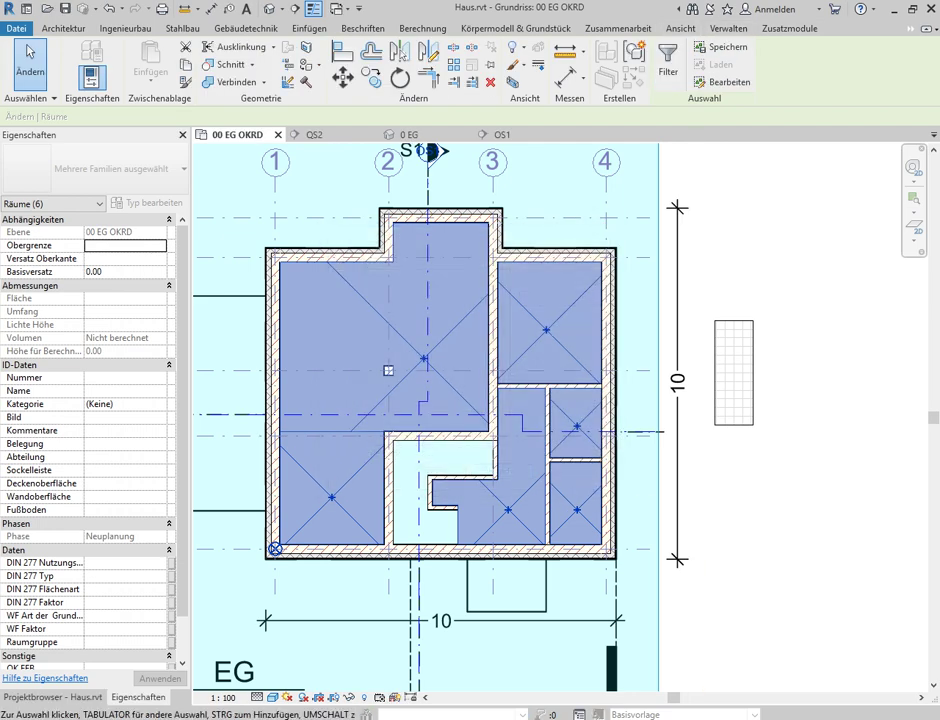
# - Launch MuM BIM Booster 'Fußboden aus Raum' for the six selected rooms
pyautogui.click(912, 29)
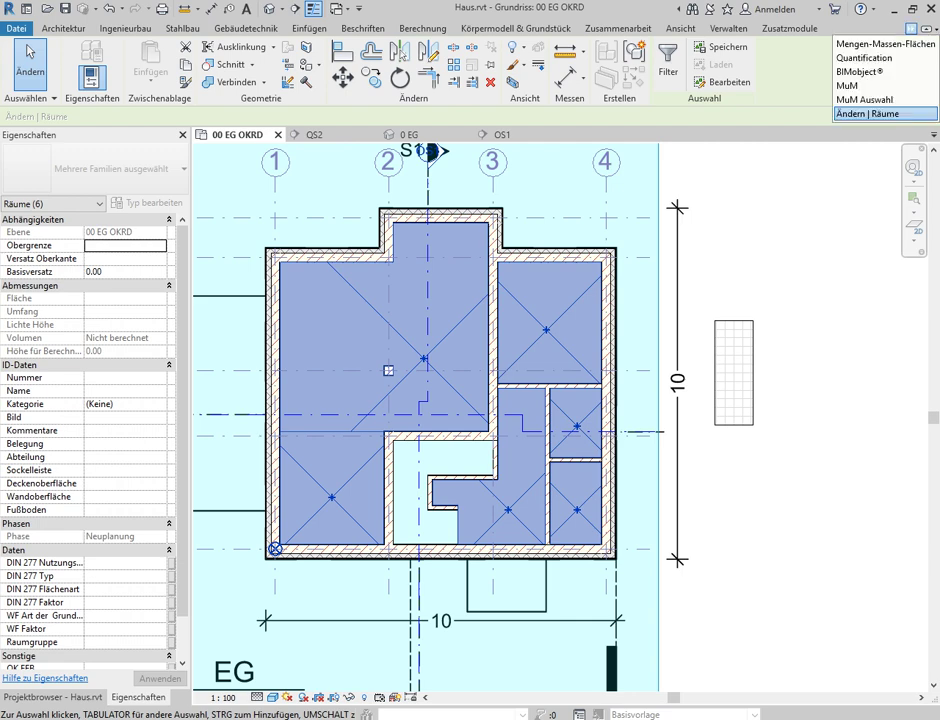
pyautogui.click(850, 84)
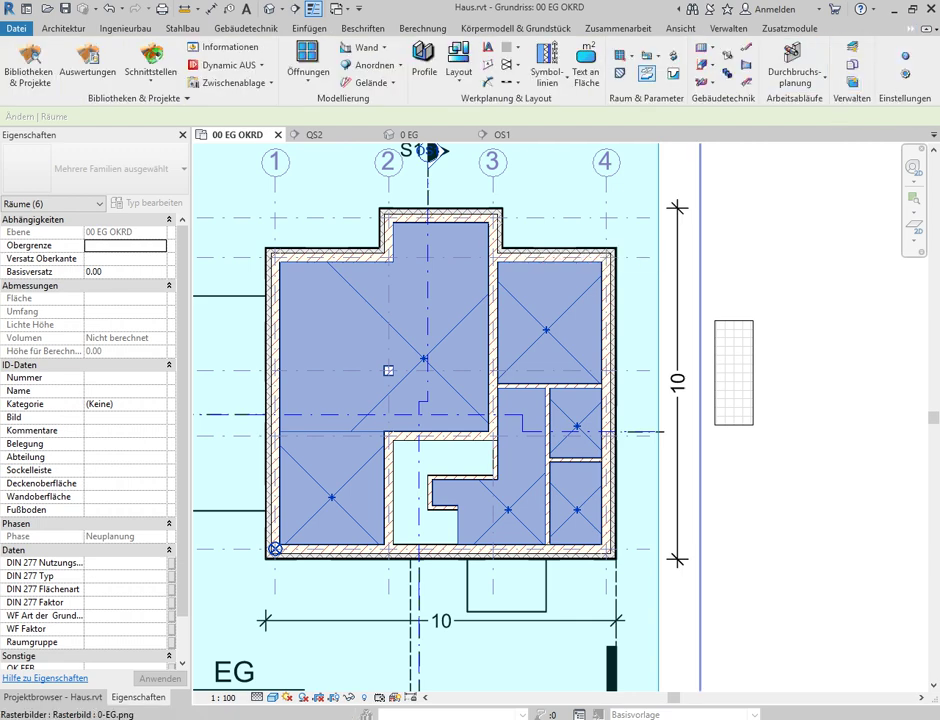
pyautogui.click(478, 54)
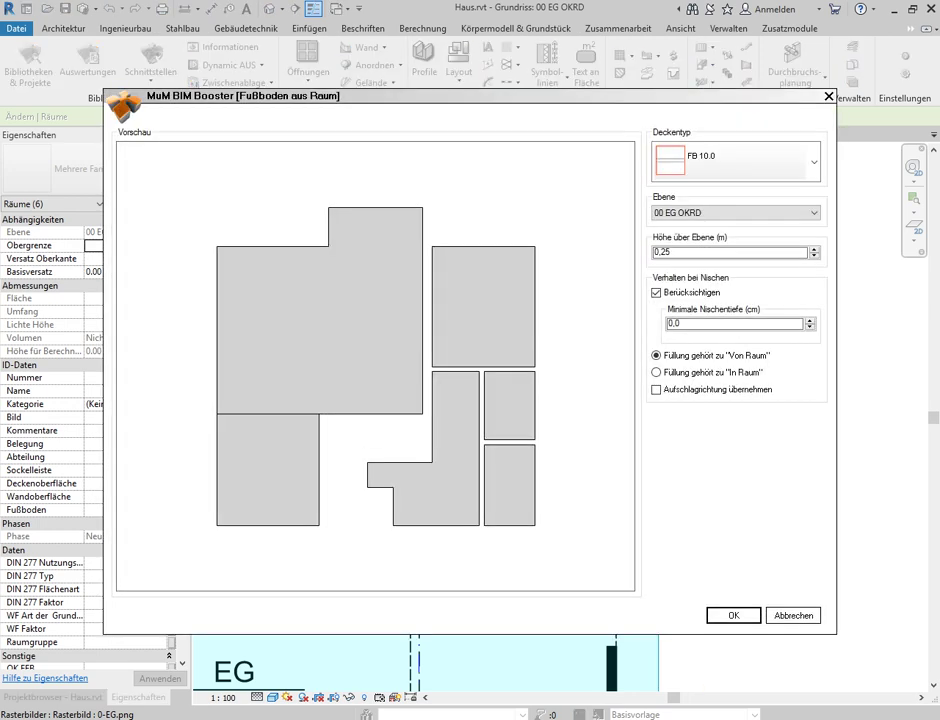
# - Set the height above level to 0,245, confirm, and dismiss the circular-reference error
pyautogui.click(668, 252)
pyautogui.write('4')
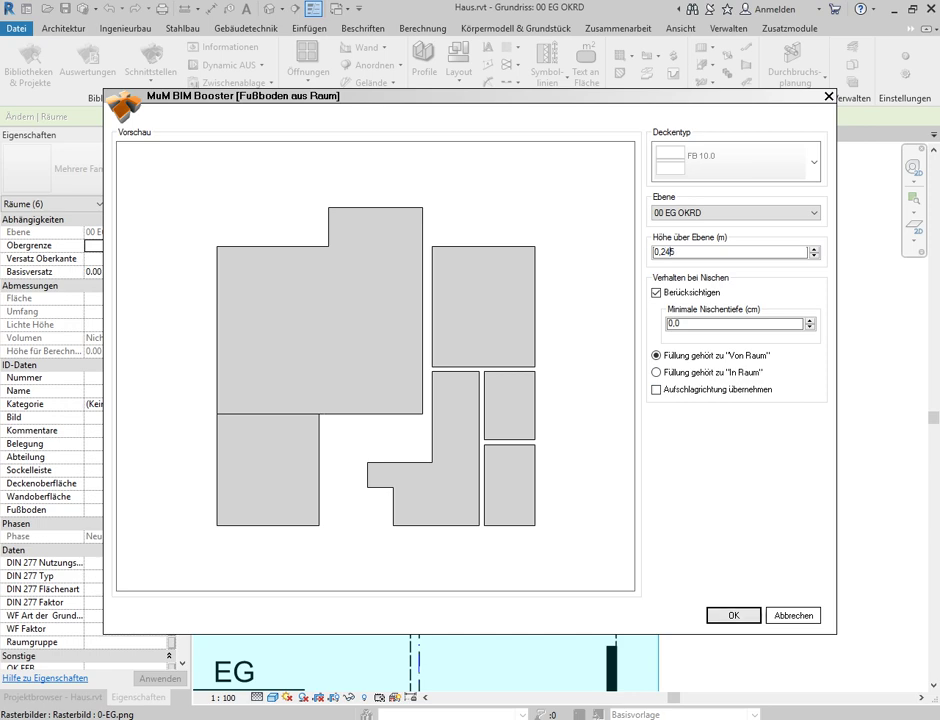
pyautogui.press('Return')
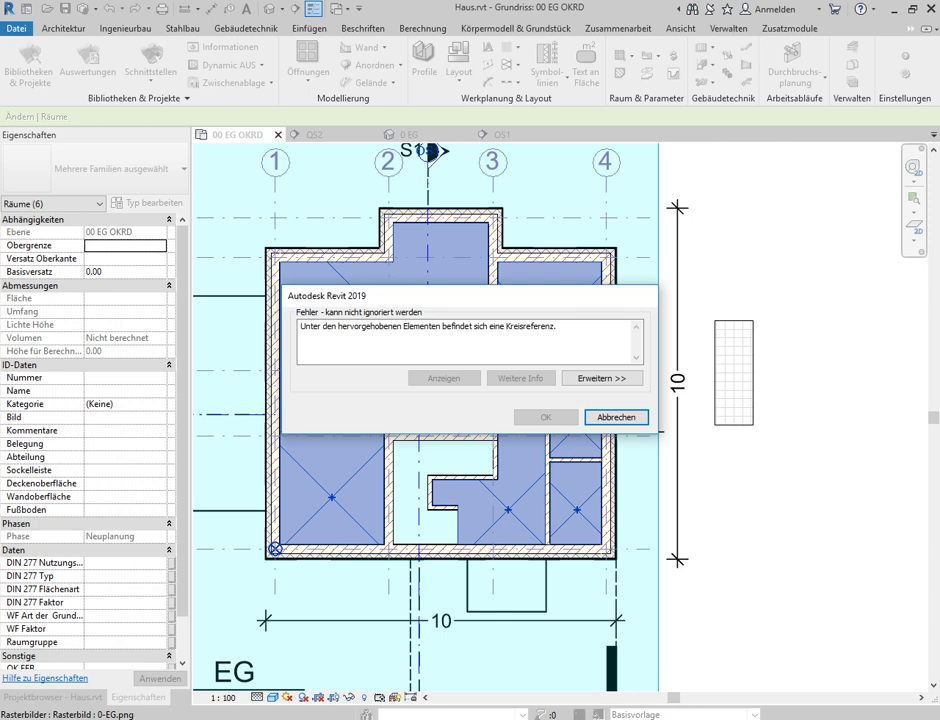
pyautogui.press('Return')
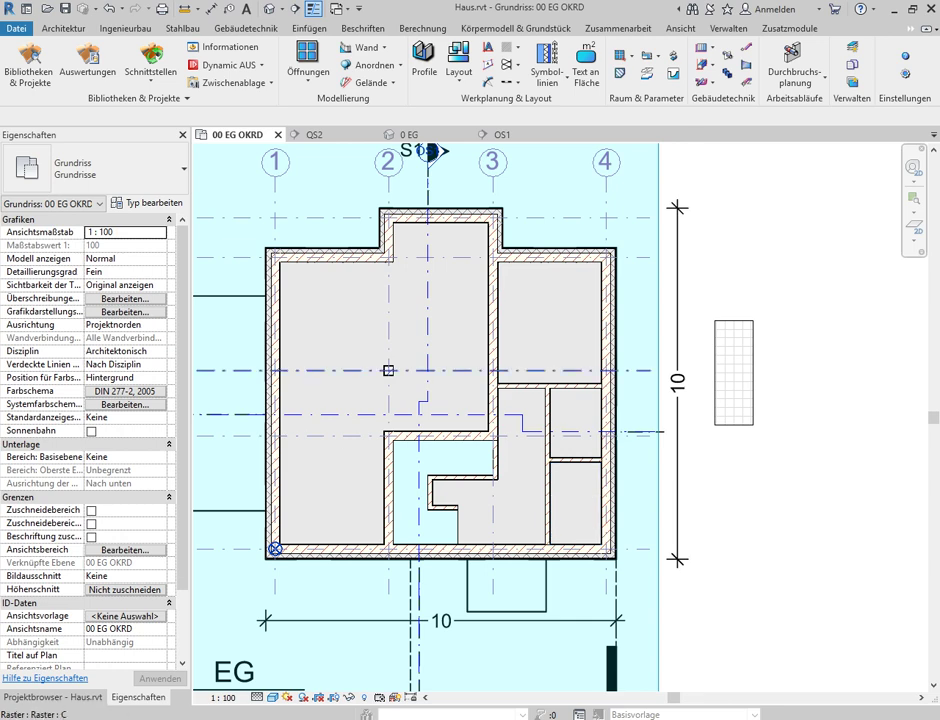
# - Crossing-select the right side of the plan and filter it to Räume only
pyautogui.moveTo(795, 297); pyautogui.dragTo(578, 660)
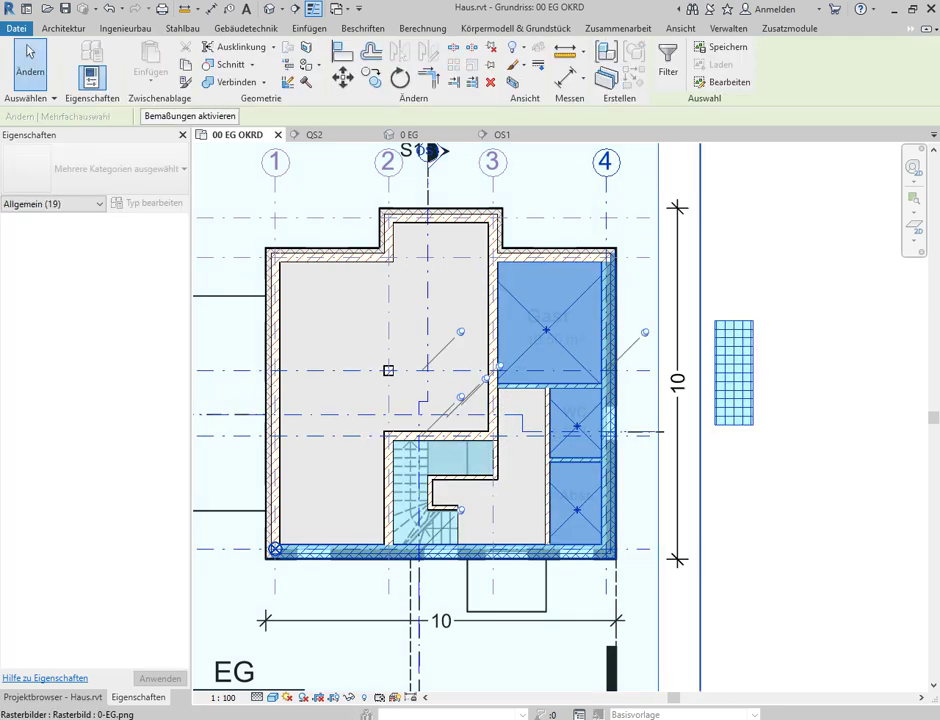
pyautogui.click(668, 60)
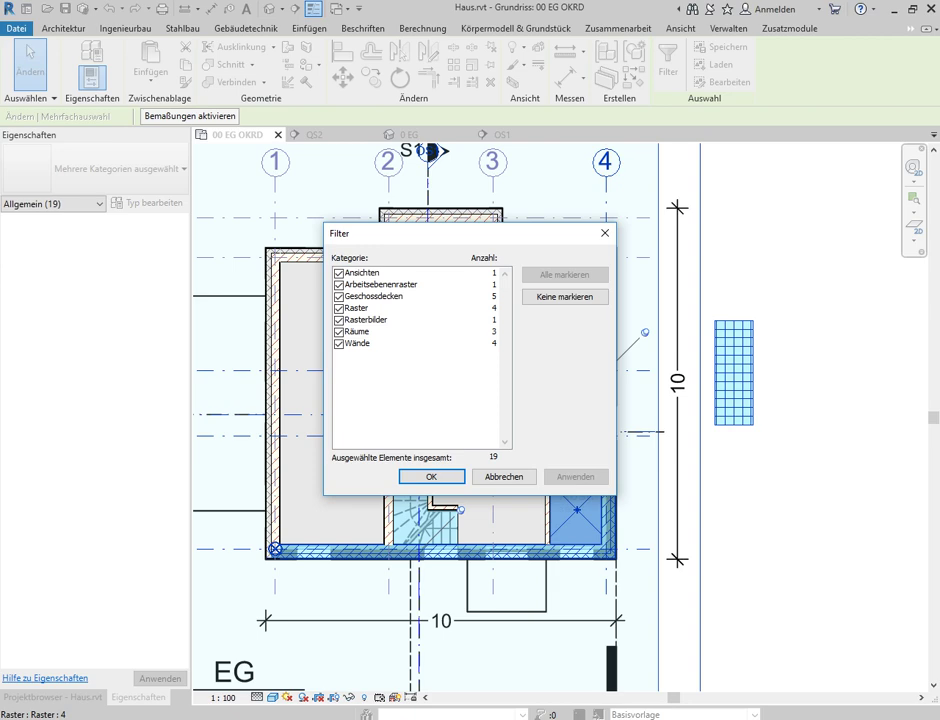
pyautogui.click(565, 297)
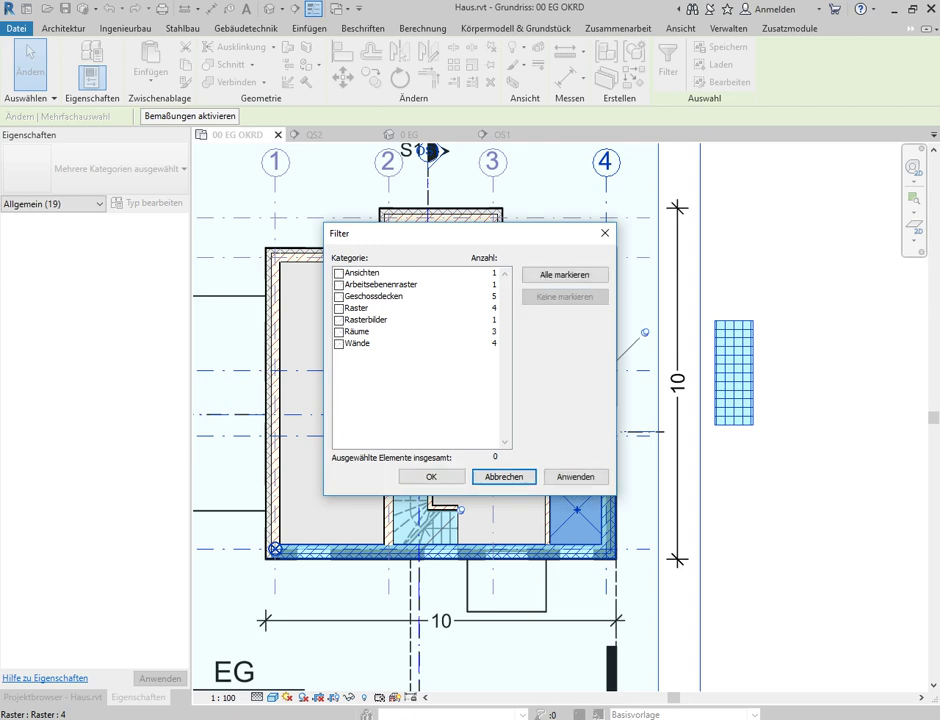
pyautogui.click(339, 331)
pyautogui.press('Return')
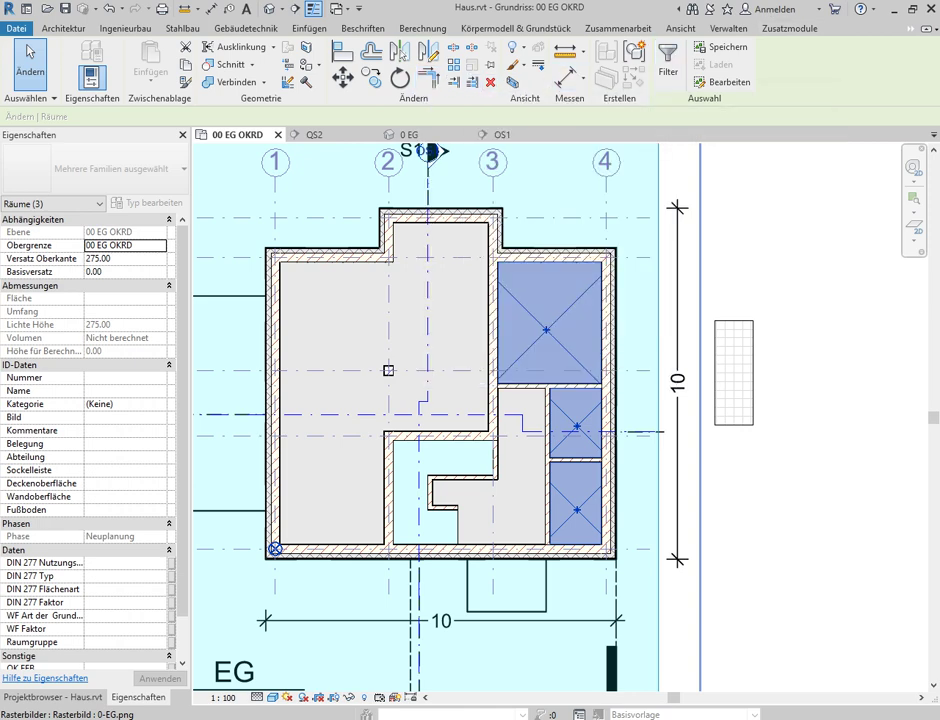
# - Run Fußboden aus Raum for the three rooms at height 0,245 above 00 EG OKRD
pyautogui.click(880, 28)
pyautogui.click(847, 85)
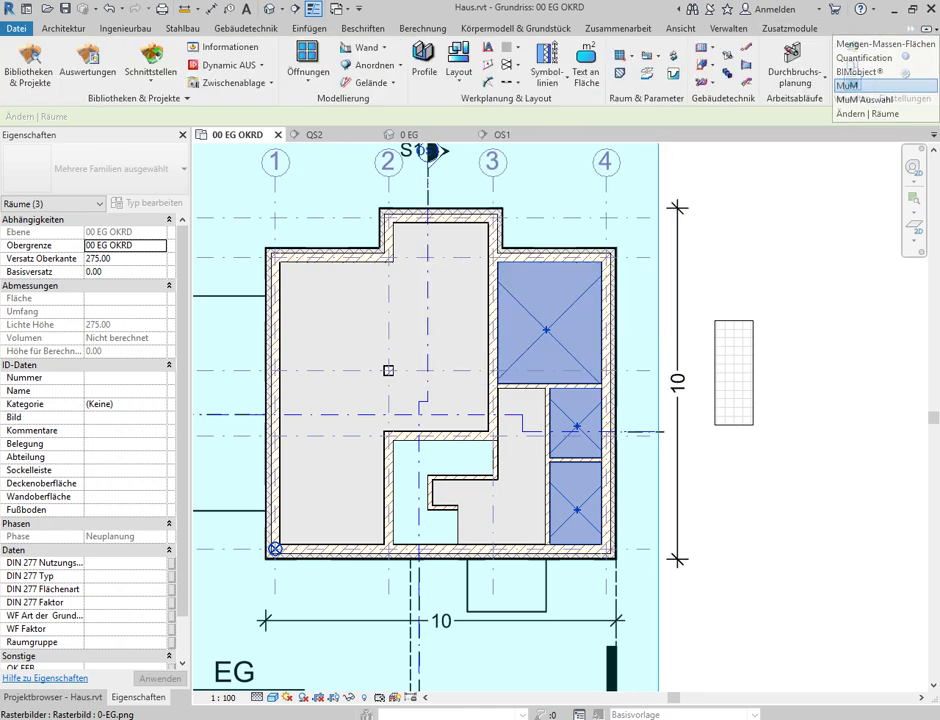
pyautogui.click(472, 52)
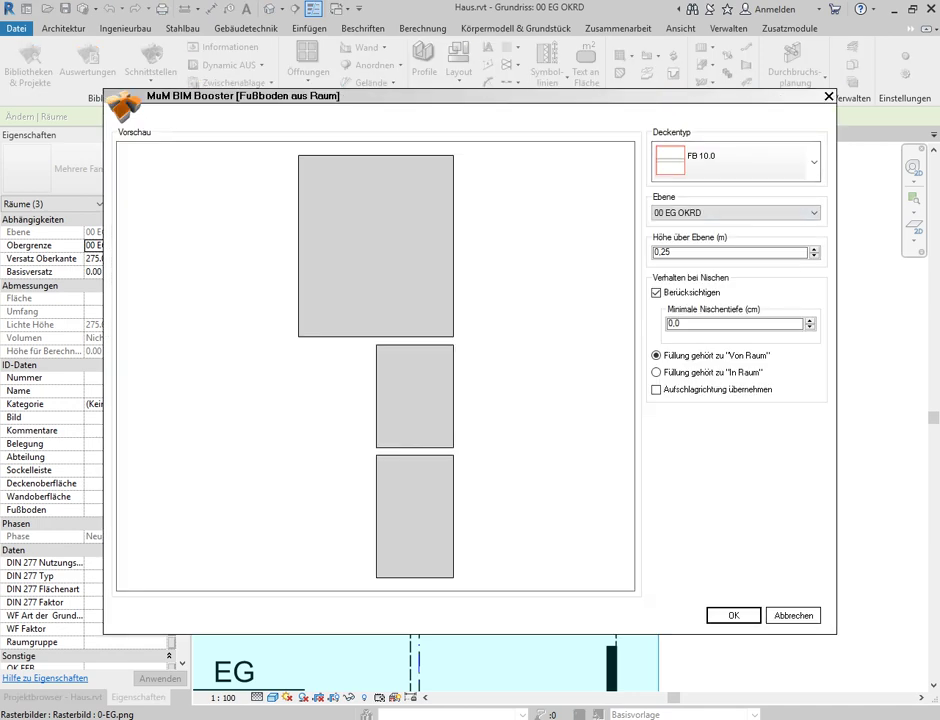
pyautogui.write('4')
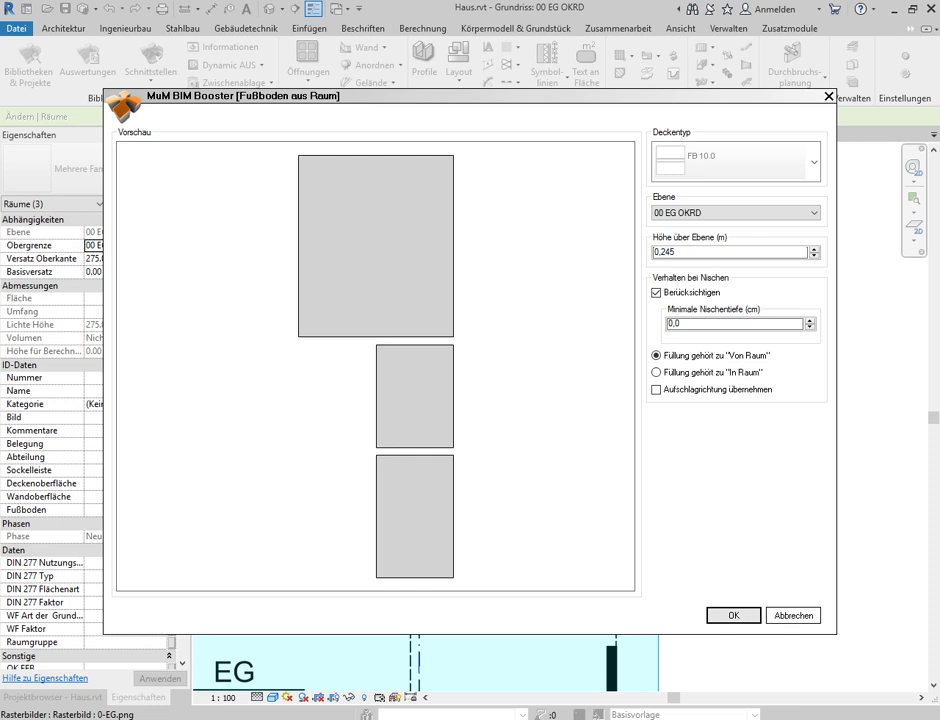
pyautogui.press('Return')
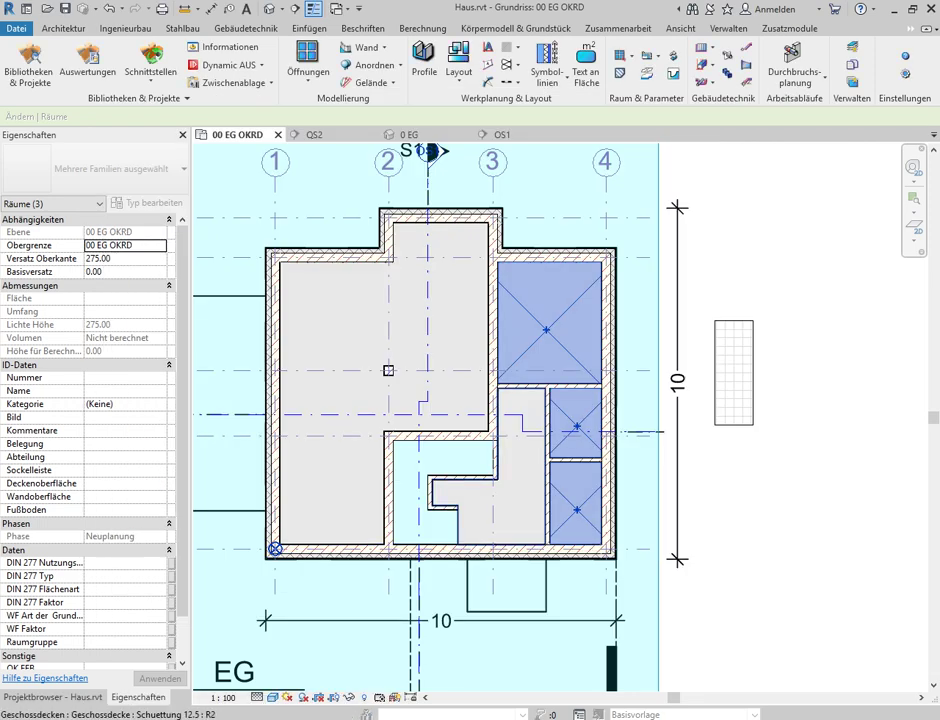
# - Inspect the existing floor in the L-shaped room and the underlying raster plan image
pyautogui.click(462, 522)
pyautogui.click(455, 527)
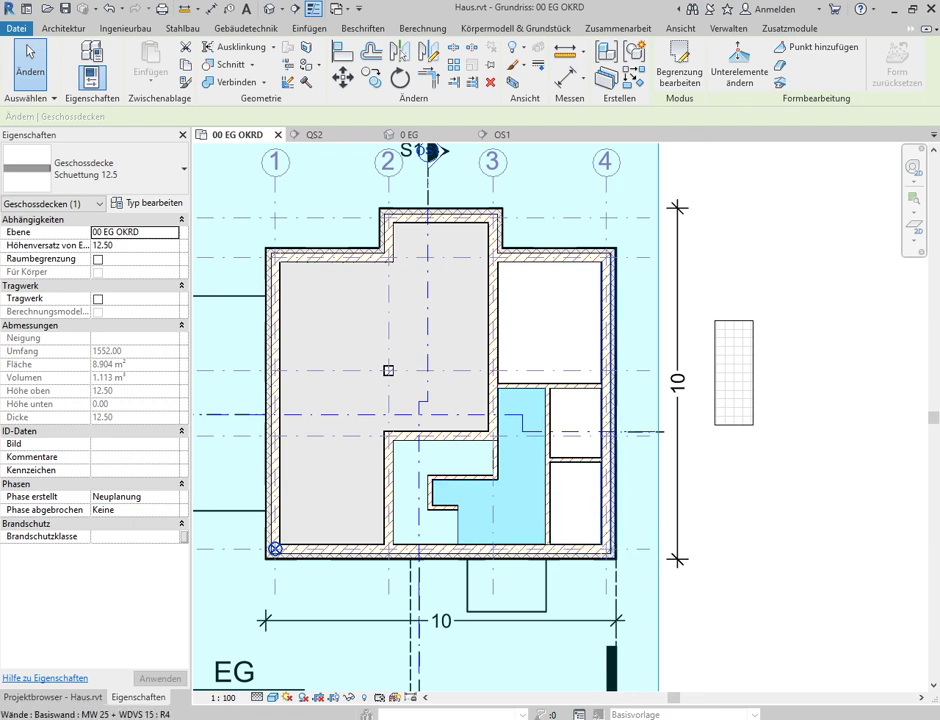
pyautogui.press('Escape')
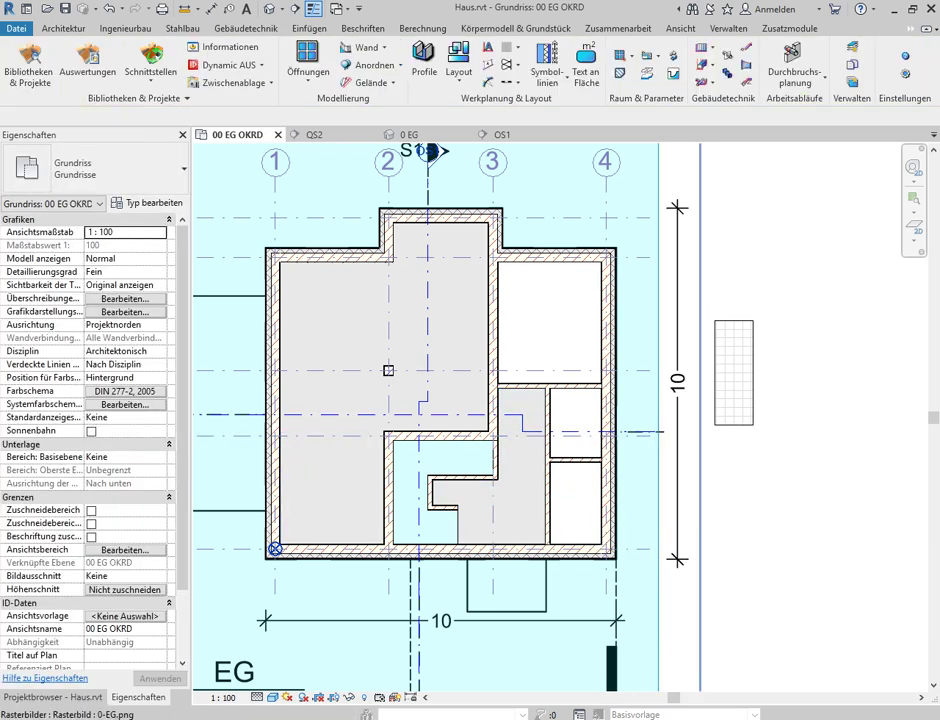
pyautogui.click(388, 370)
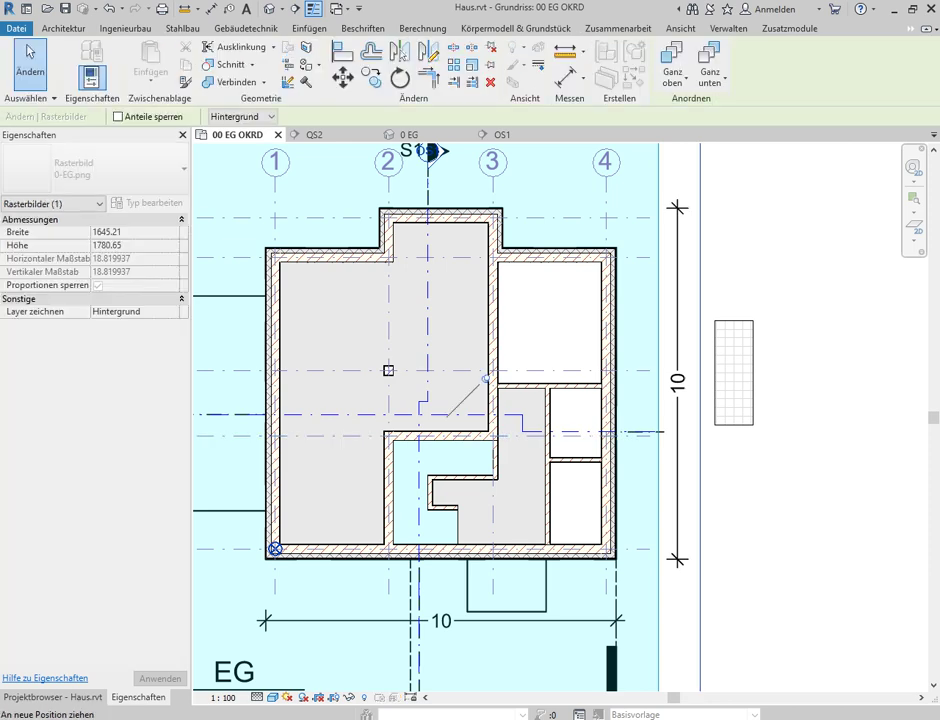
pyautogui.scroll(-3, 310, 438)
pyautogui.scroll(-2, 320, 453)
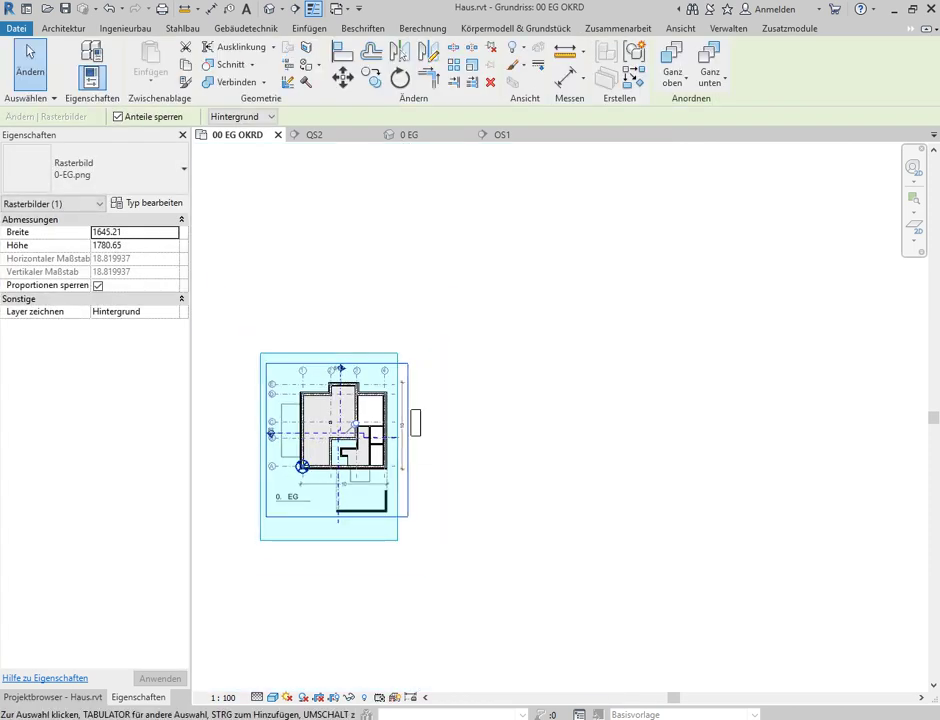
pyautogui.press('Escape')
pyautogui.scroll(1, 310, 560)
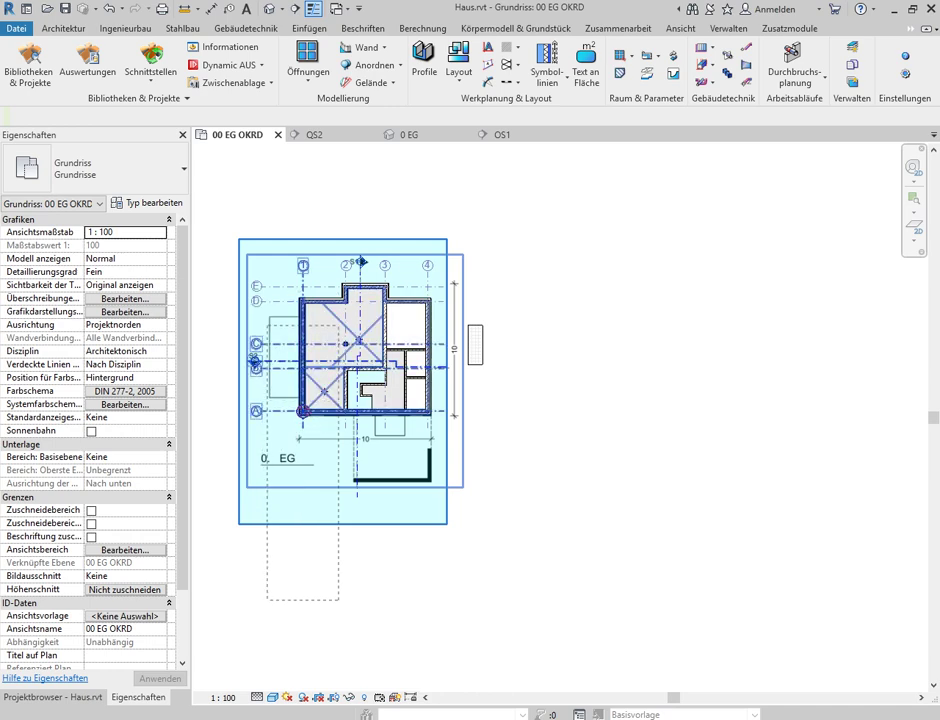
# - Crossing-select the left part of the house and filter it to the two Räume
pyautogui.moveTo(362, 262); pyautogui.dragTo(190, 390)
pyautogui.click(668, 60)
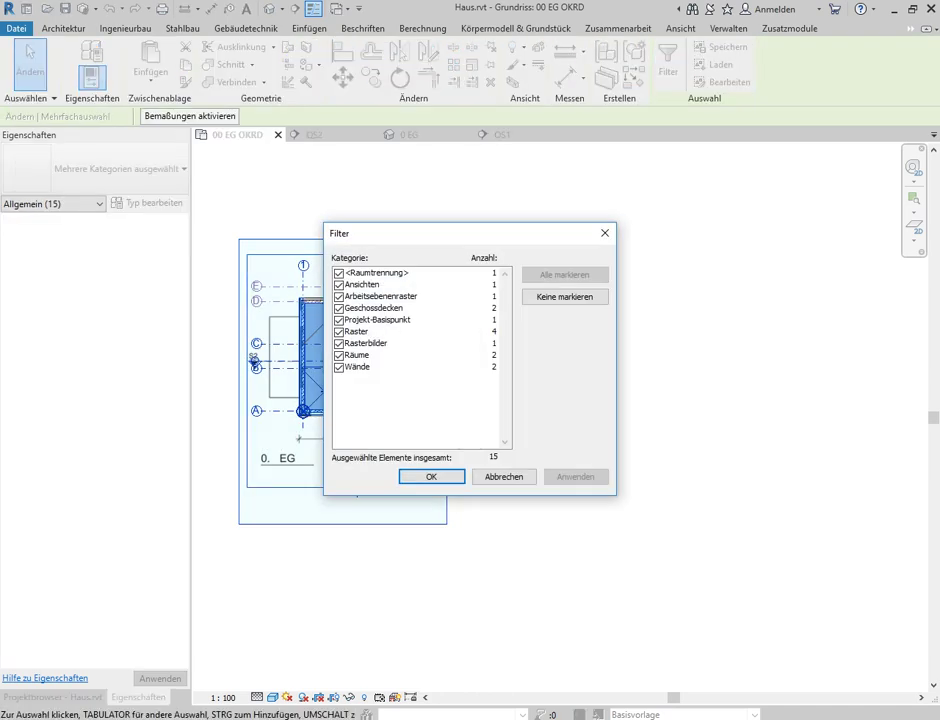
pyautogui.click(564, 296)
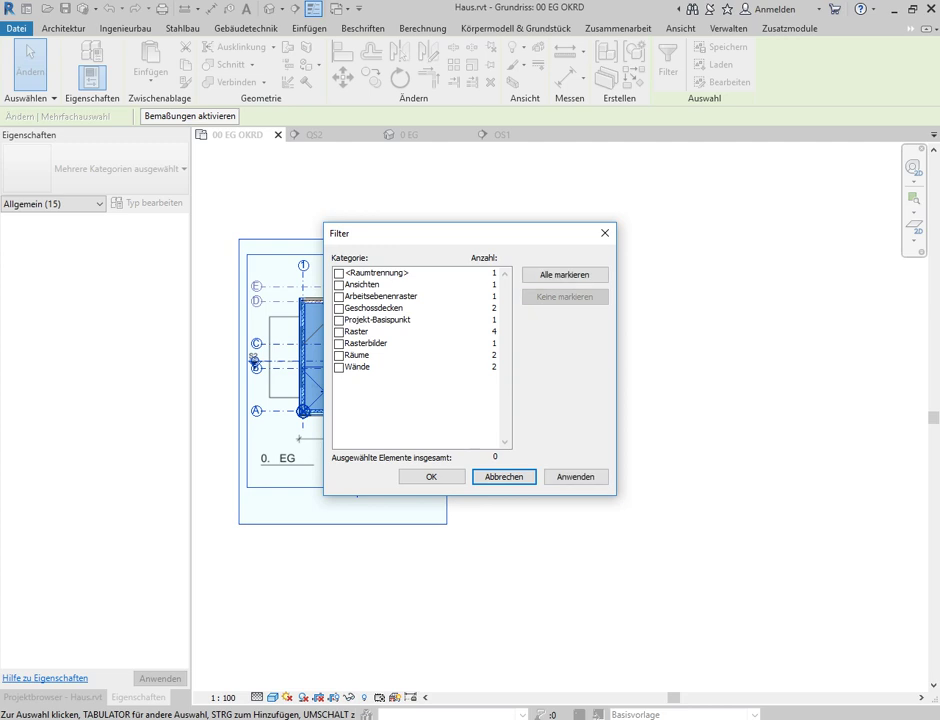
pyautogui.click(338, 355)
pyautogui.click(431, 476)
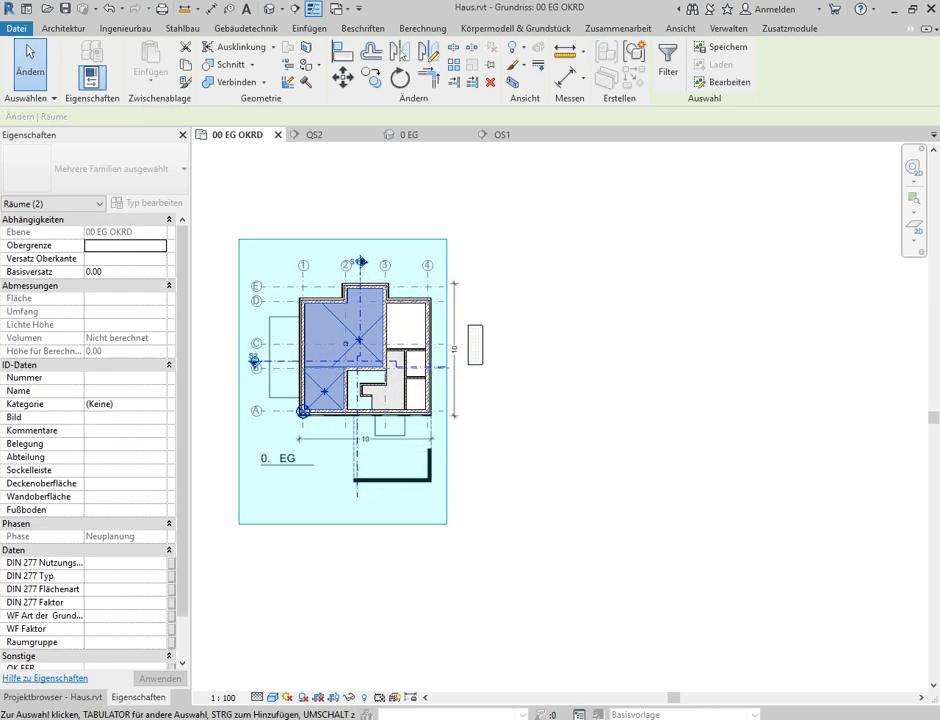
# - Launch the MuM Fußboden aus Raum generator for the two left rooms
pyautogui.click(911, 28)
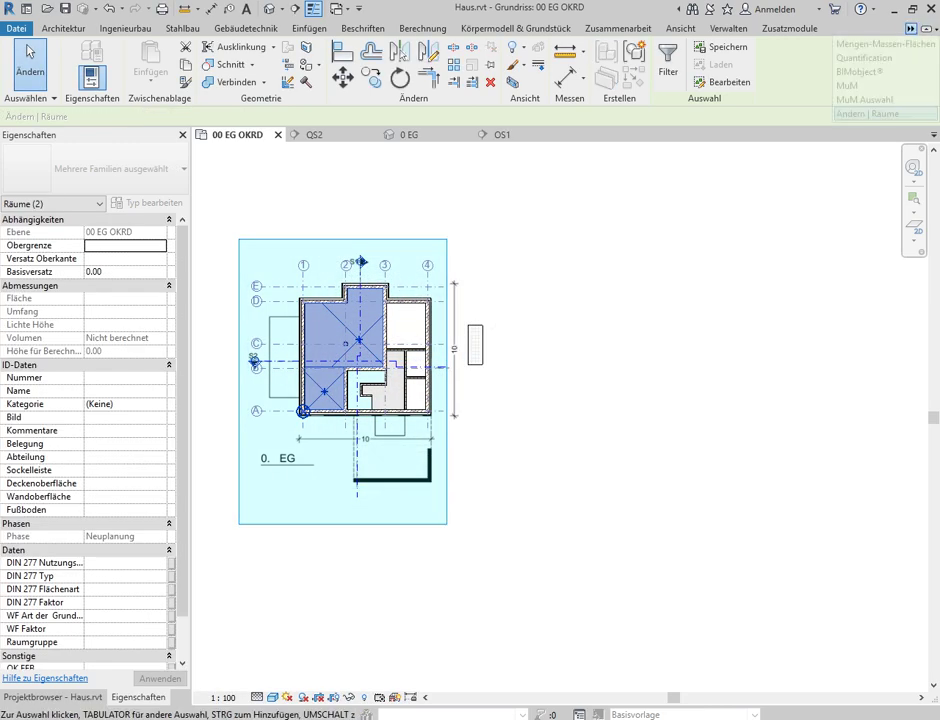
pyautogui.click(848, 85)
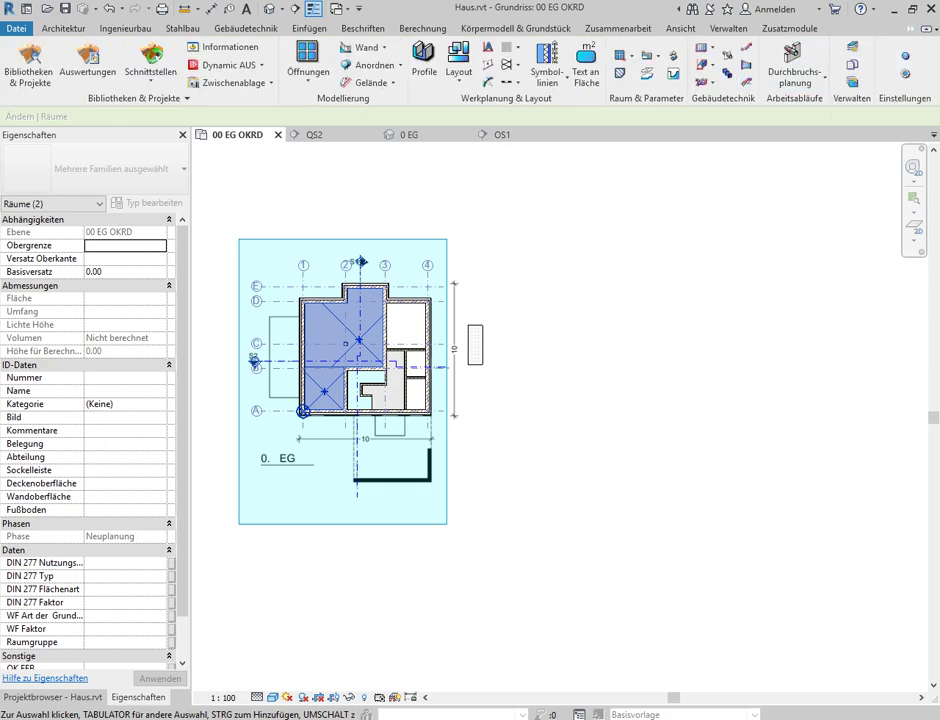
pyautogui.click(475, 54)
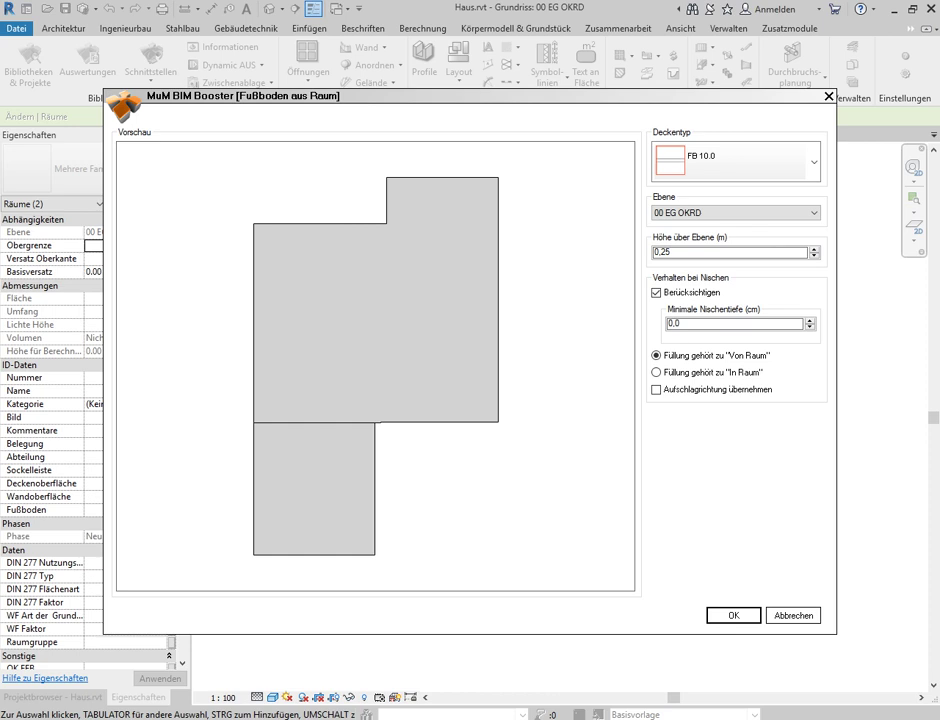
# - Set Höhe über Ebene to 0,245 and create FB 10.0 floors for the two left rooms
pyautogui.click(700, 252)
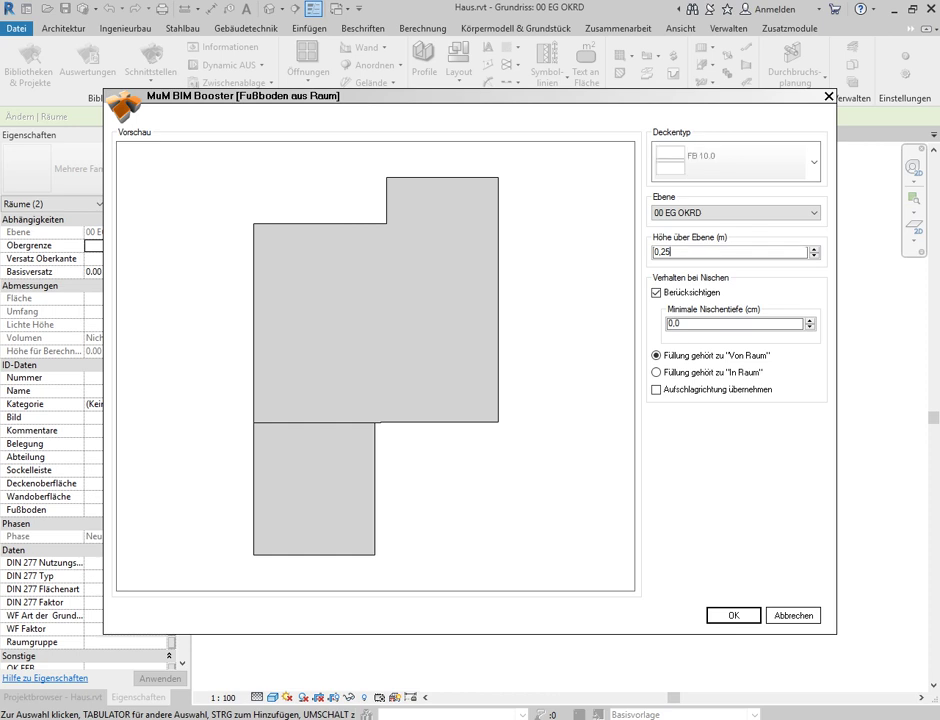
pyautogui.write('4')
pyautogui.press('Tab')
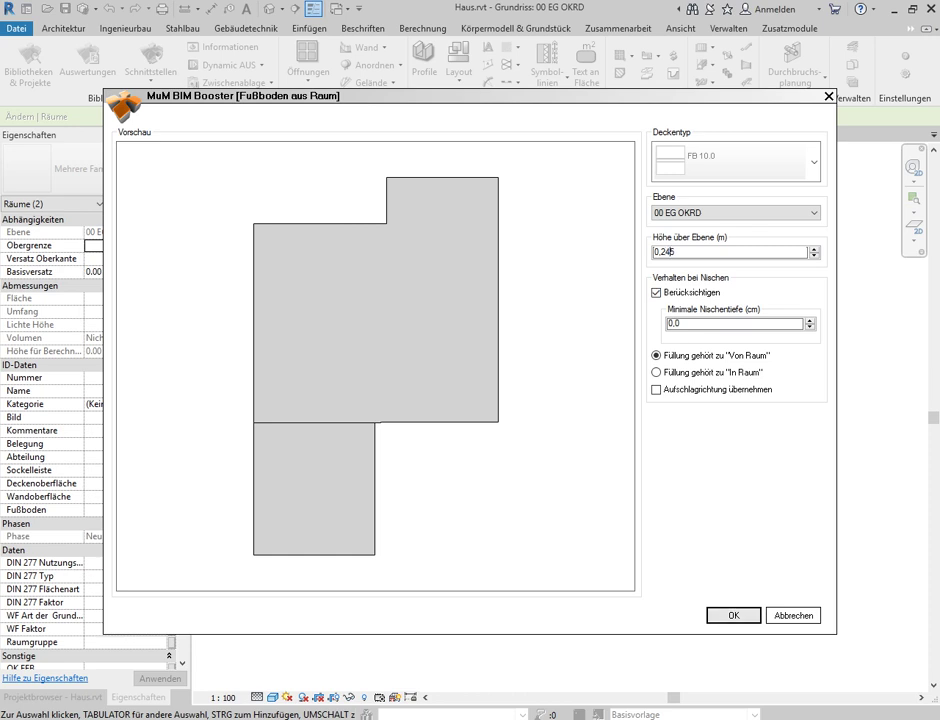
pyautogui.press('Return')
pyautogui.press('Return')
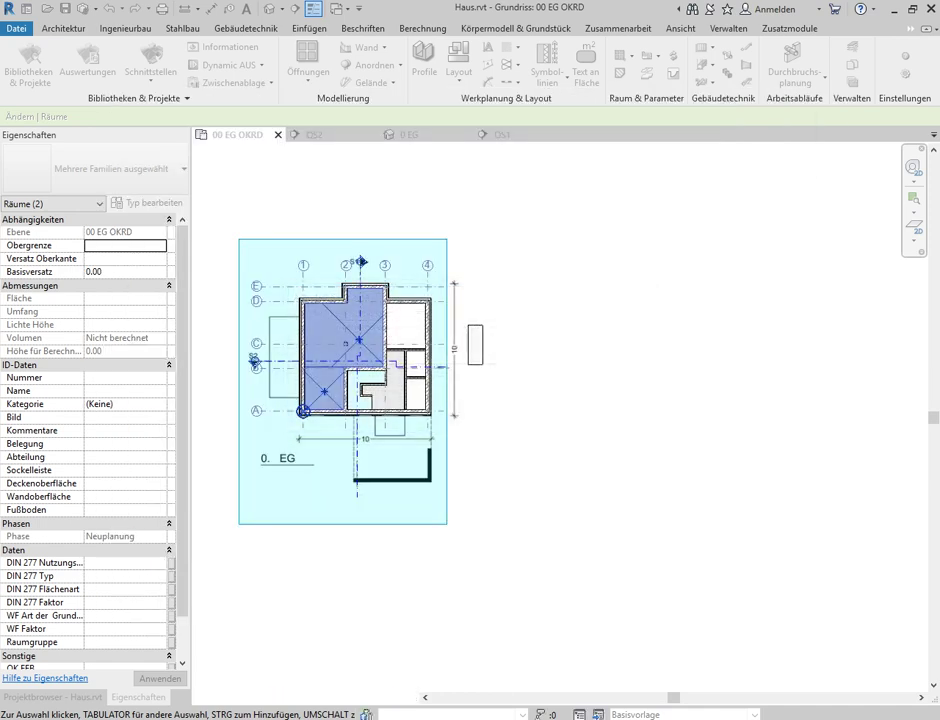
pyautogui.press('Escape')
# - Select the Wohnen/Essen room, cancelling an accidental move of the background raster image
pyautogui.scroll(3, 330, 362)
pyautogui.scroll(2, 330, 362)
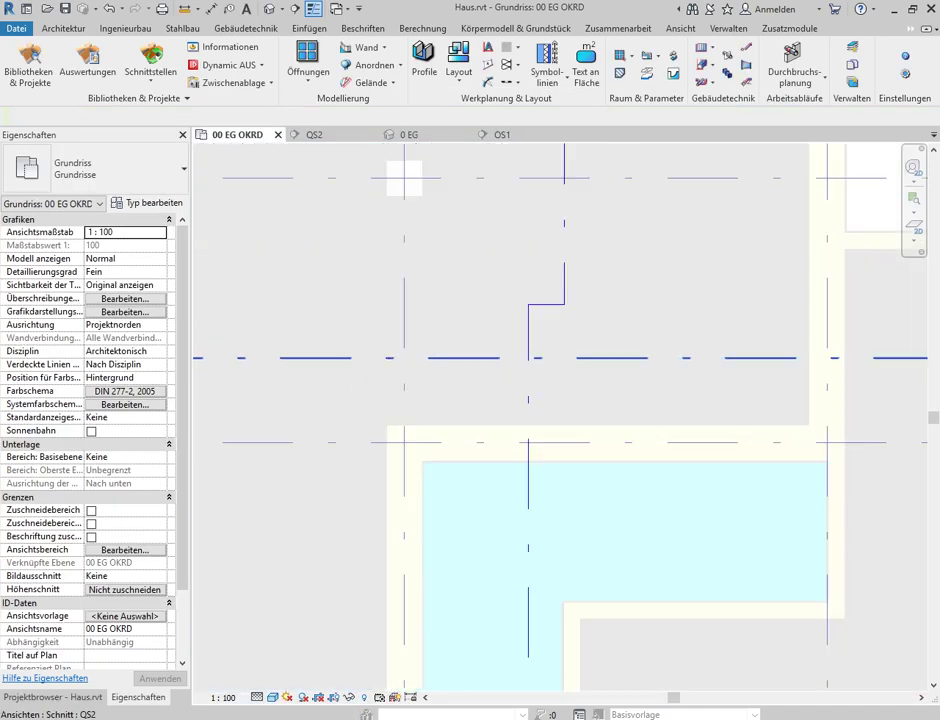
pyautogui.scroll(2, 495, 545)
pyautogui.scroll(1, 495, 545)
pyautogui.scroll(1, 495, 545)
pyautogui.scroll(1, 495, 545)
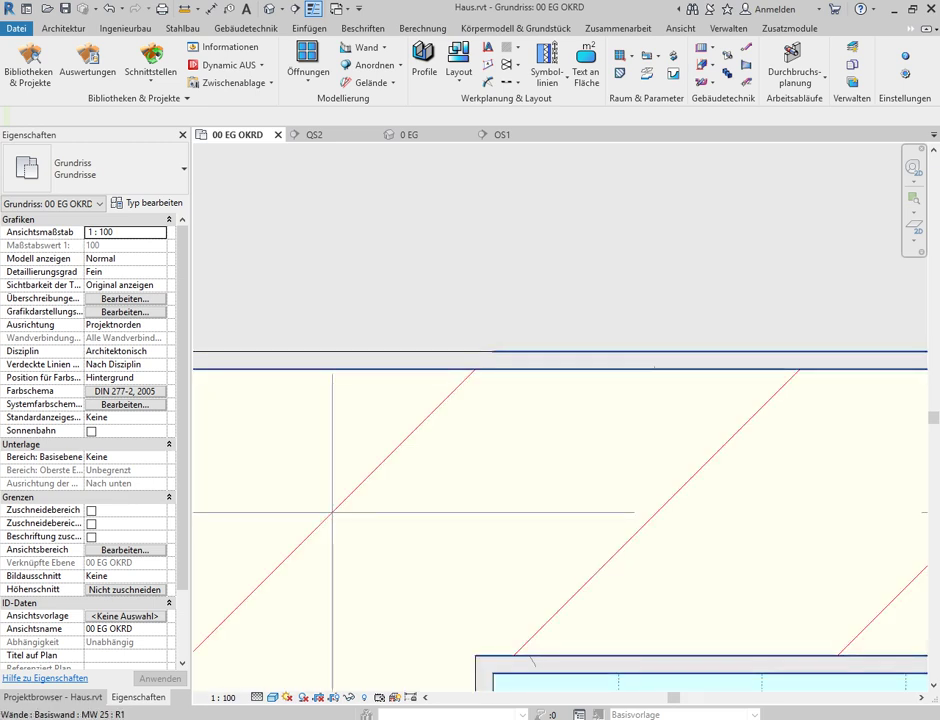
pyautogui.scroll(-3, 332, 512)
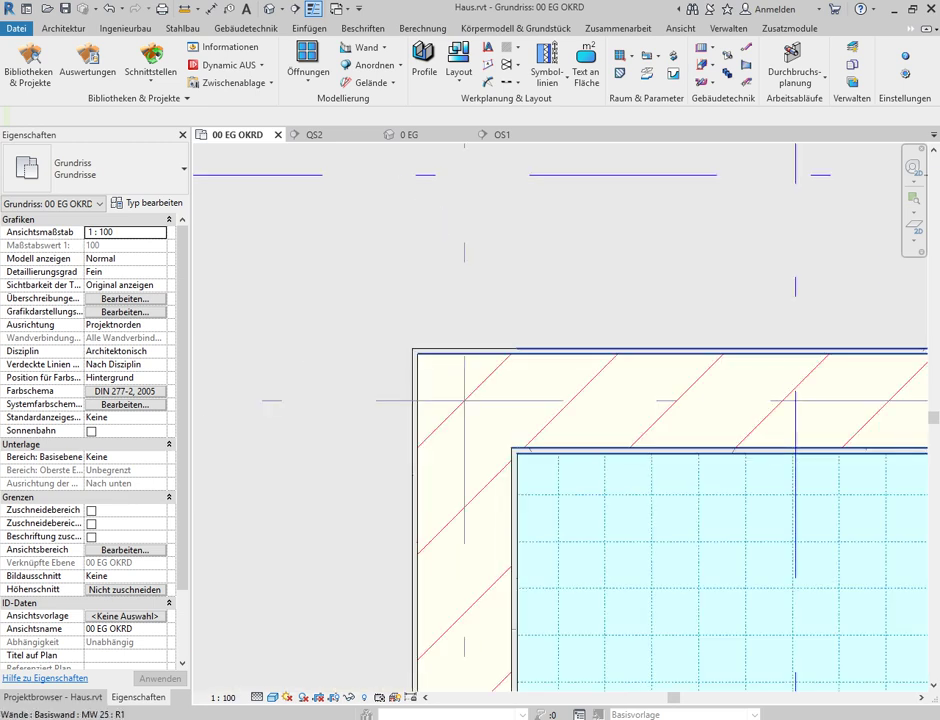
pyautogui.scroll(-2, 439, 331)
pyautogui.scroll(-2, 439, 331)
pyautogui.scroll(-2, 439, 331)
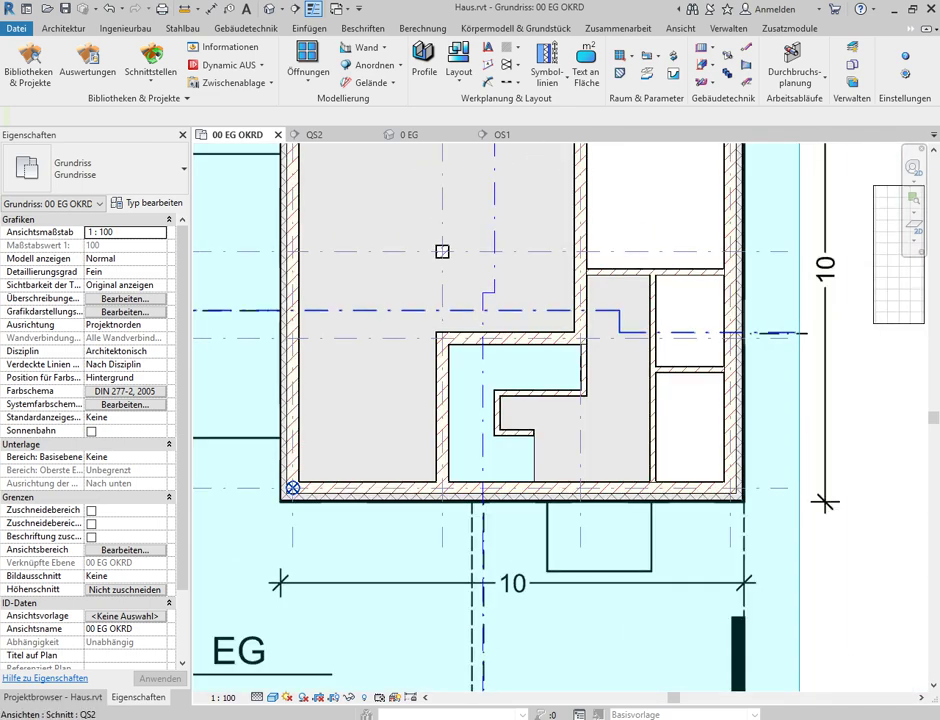
pyautogui.scroll(2, 295, 312)
pyautogui.scroll(1, 295, 312)
pyautogui.scroll(1, 295, 312)
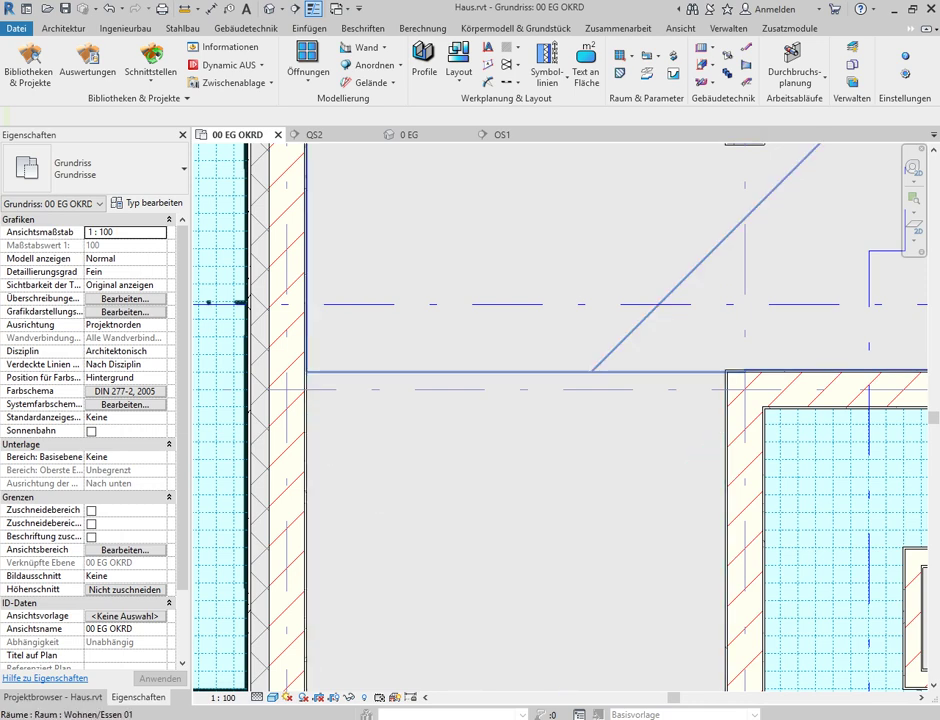
pyautogui.click(615, 257)
pyautogui.scroll(-2, 599, 379)
pyautogui.scroll(-2, 599, 379)
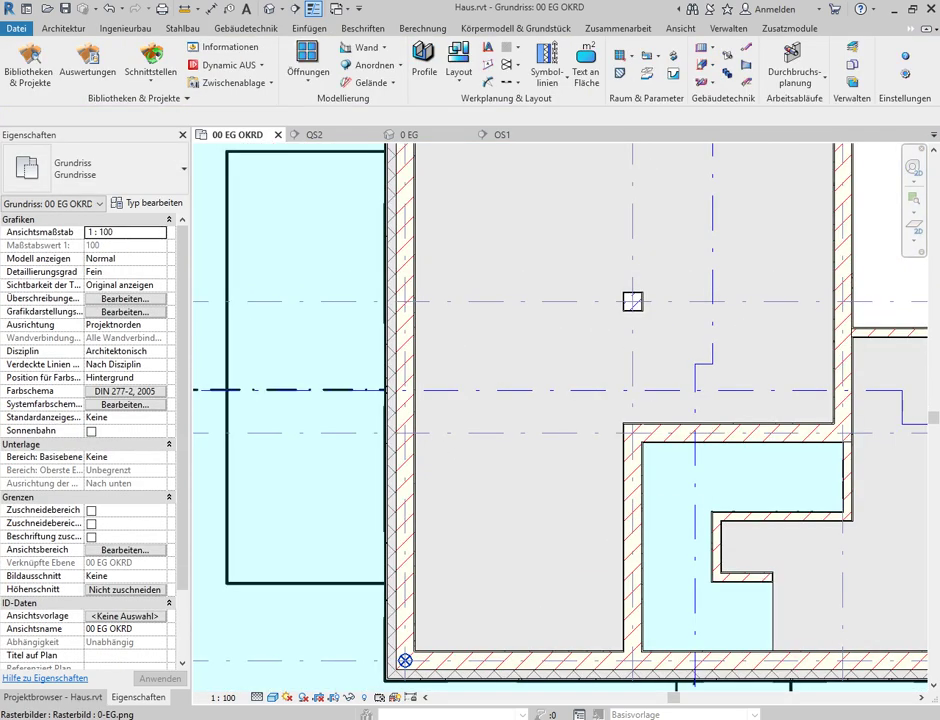
pyautogui.click(599, 379)
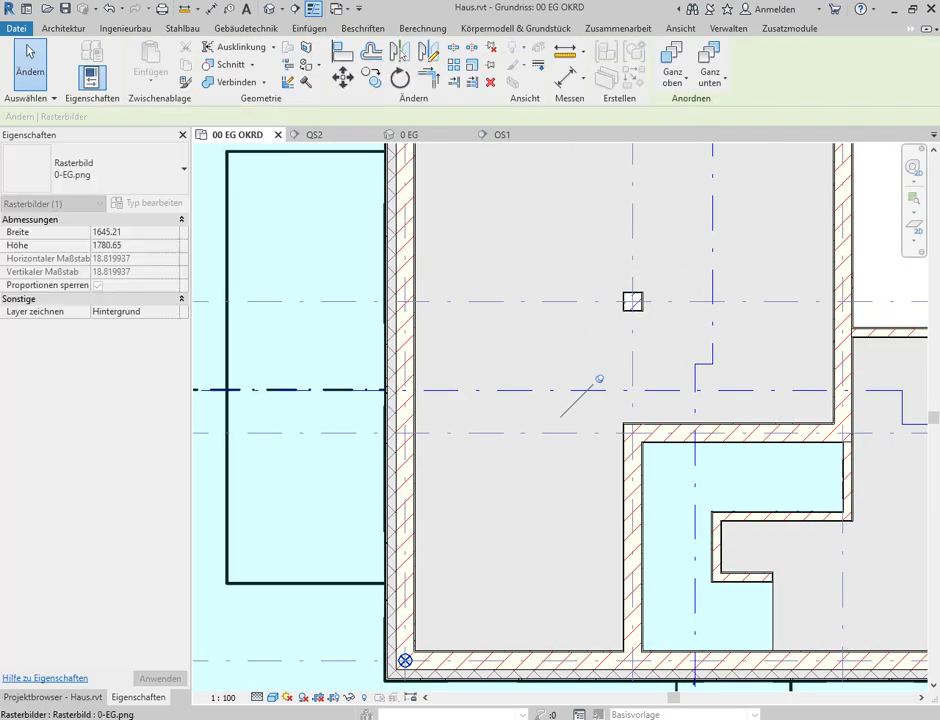
pyautogui.scroll(-2, 593, 585)
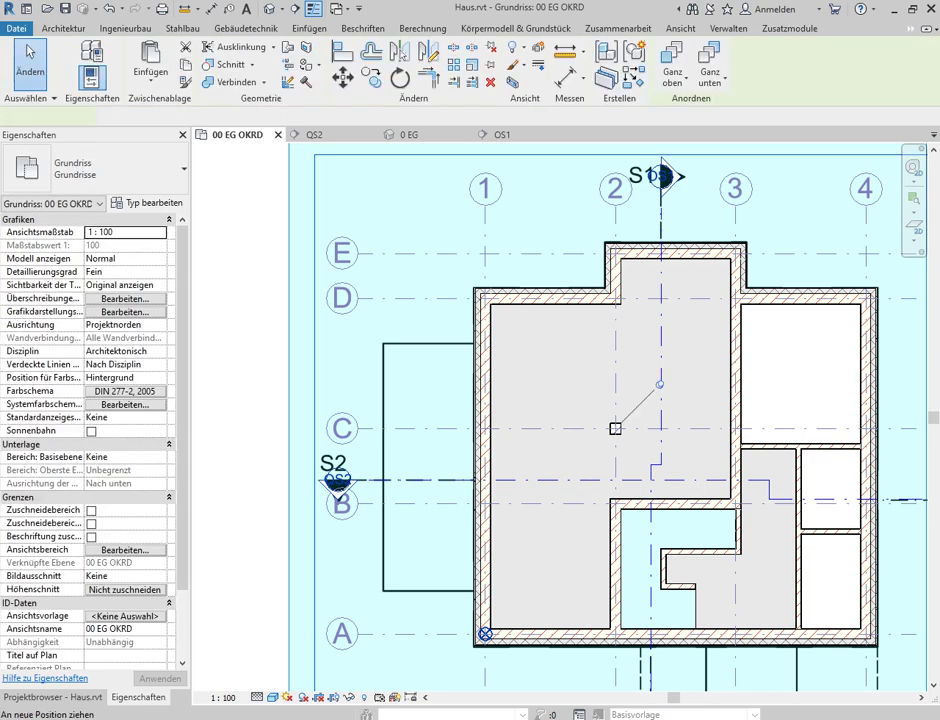
pyautogui.moveTo(615, 428); pyautogui.dragTo(659, 384)
pyautogui.press('Escape')
# - Window-select the living and kitchen area of the ground-floor plan
pyautogui.scroll(-3, 536, 618)
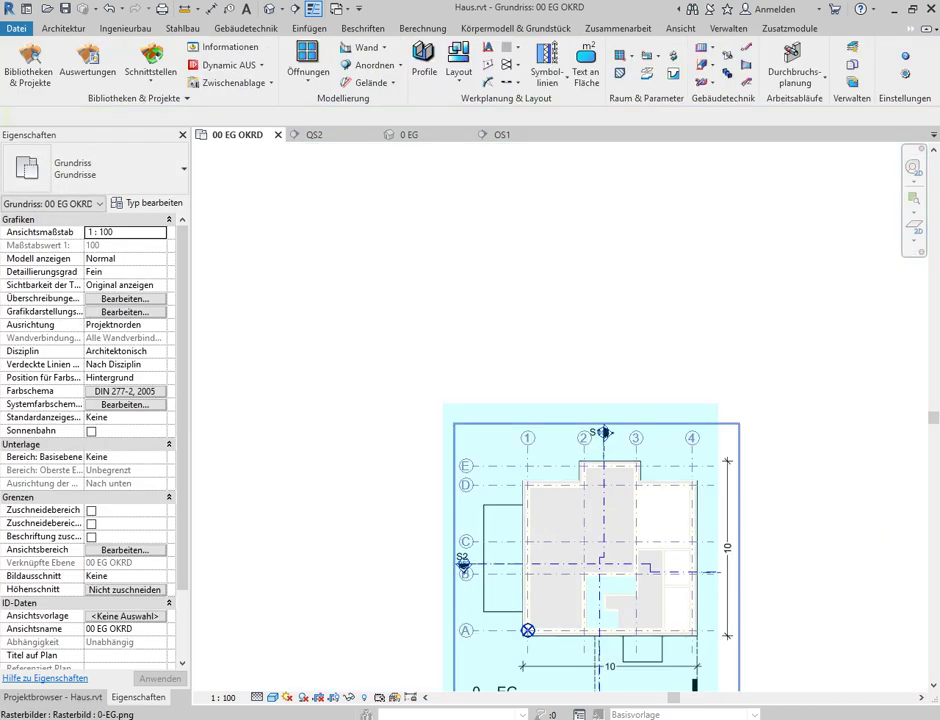
pyautogui.moveTo(536, 618); pyautogui.dragTo(390, 322, button='middle')
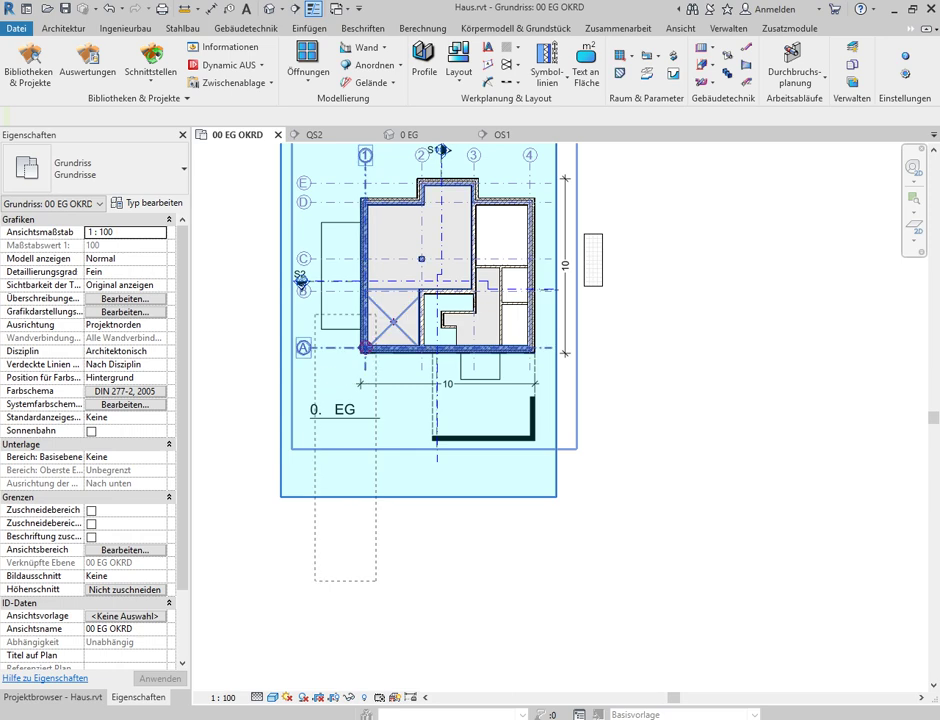
pyautogui.click(421, 257)
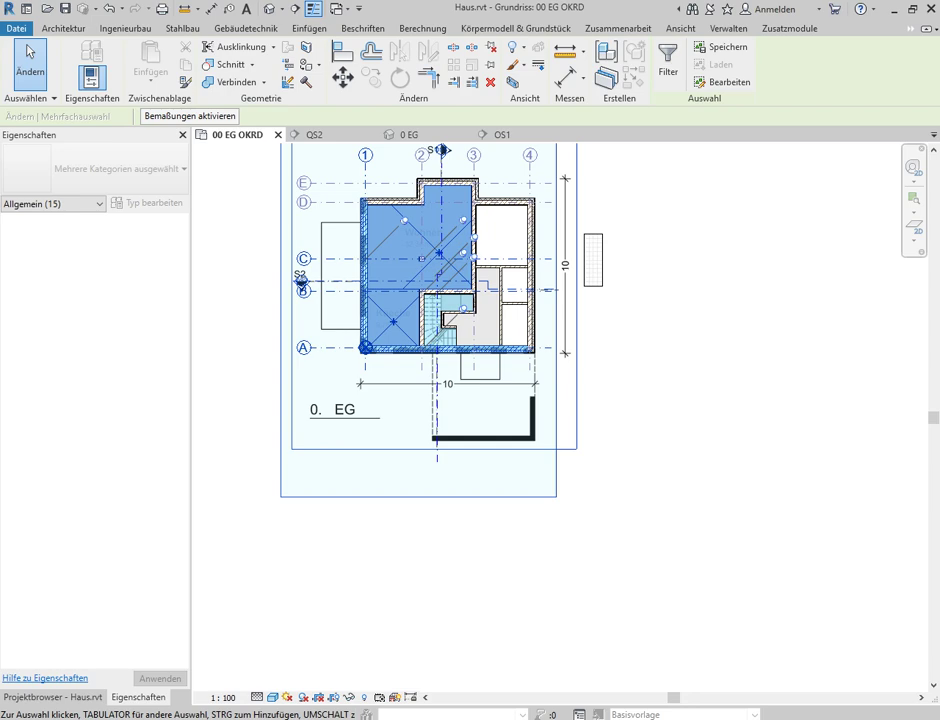
# - Filter the selection down to only the <Raumtrennung> room-separation line
pyautogui.scroll(5, 529, 342)
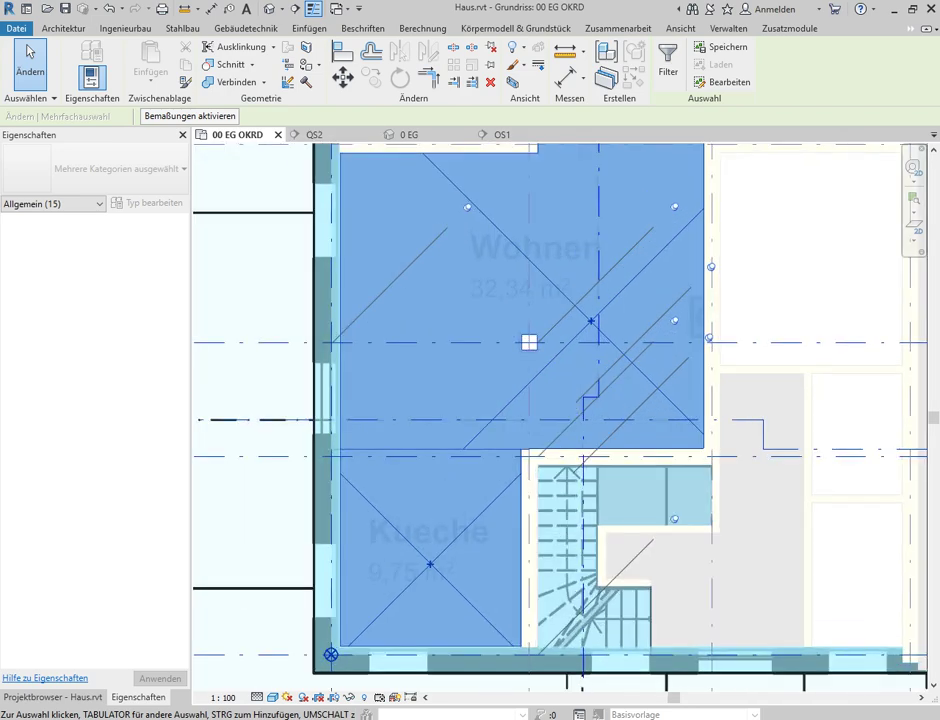
pyautogui.click(668, 60)
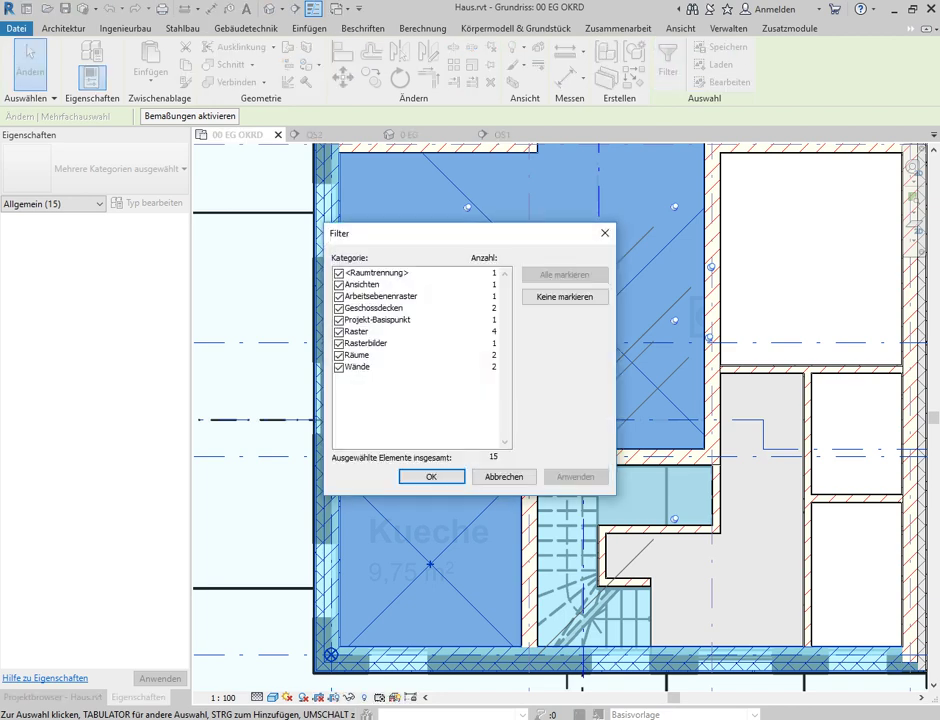
pyautogui.click(565, 296)
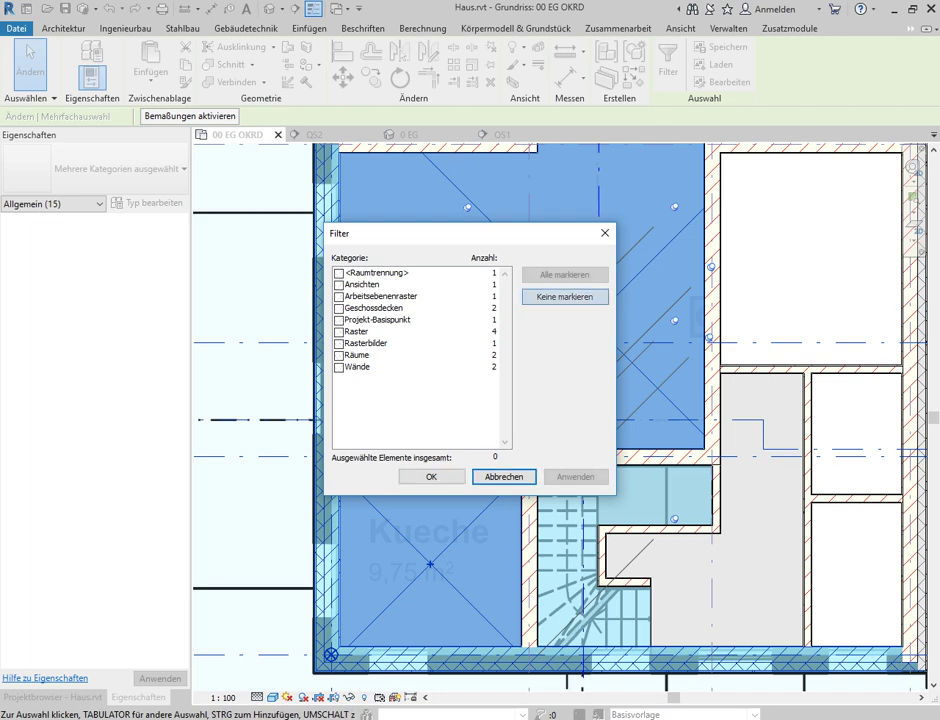
pyautogui.click(339, 273)
pyautogui.press('Return')
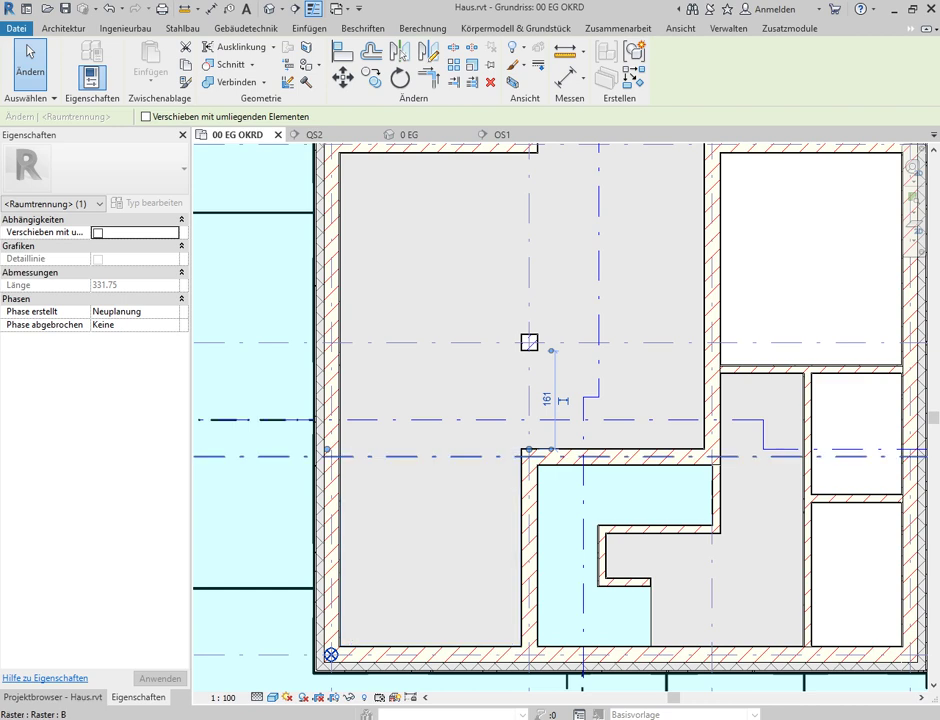
# - Switch the ground-floor plan's visual style to Drahtmodell (wireframe)
pyautogui.scroll(2, 438, 459)
pyautogui.scroll(2, 438, 459)
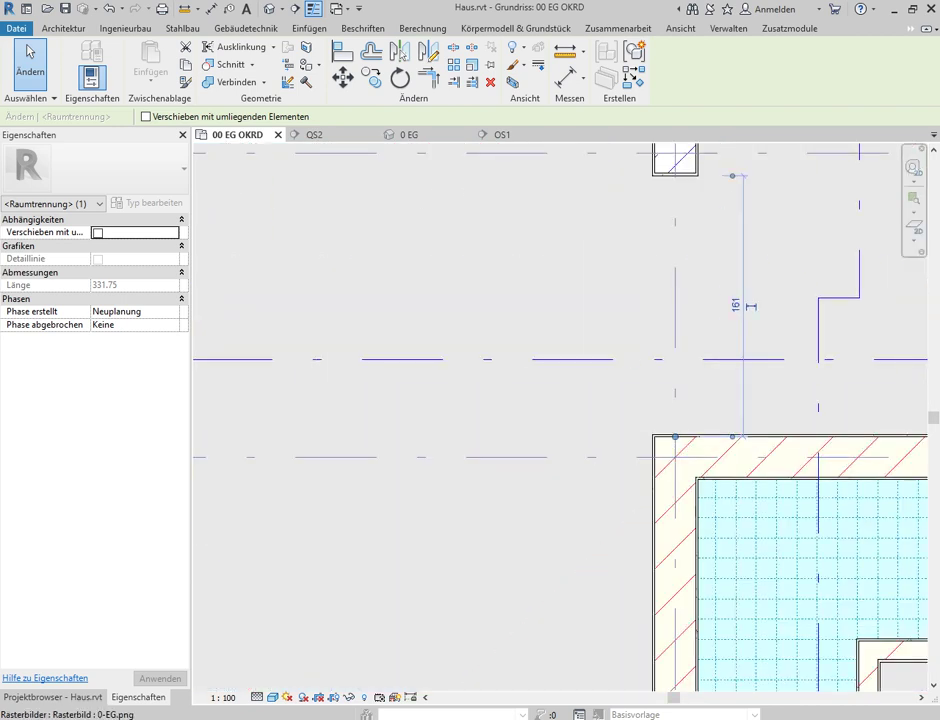
pyautogui.scroll(2, 628, 396)
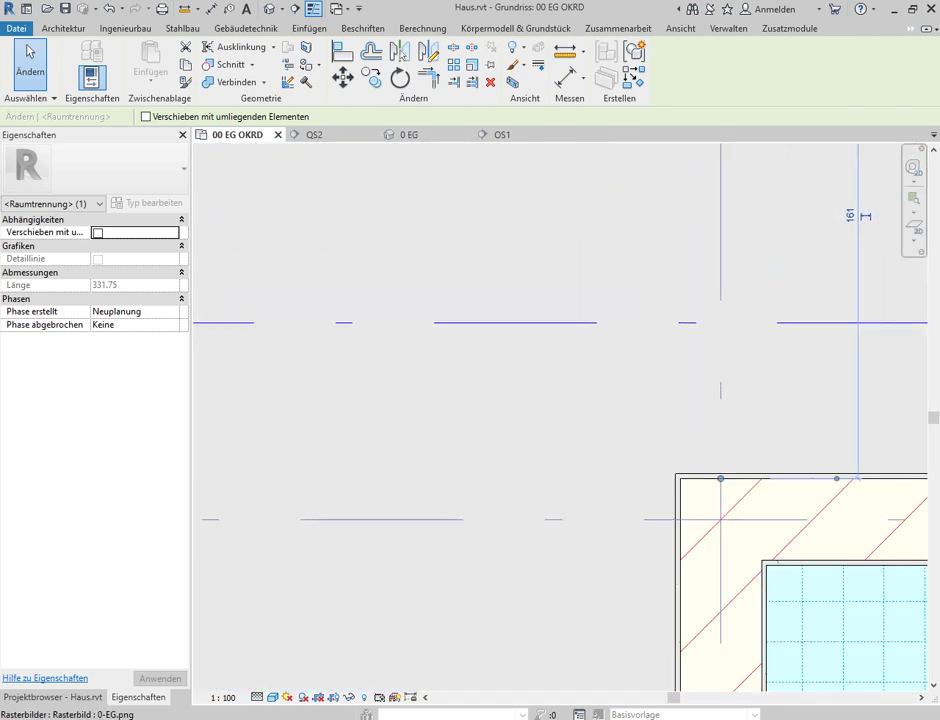
pyautogui.click(272, 697)
pyautogui.click(300, 604)
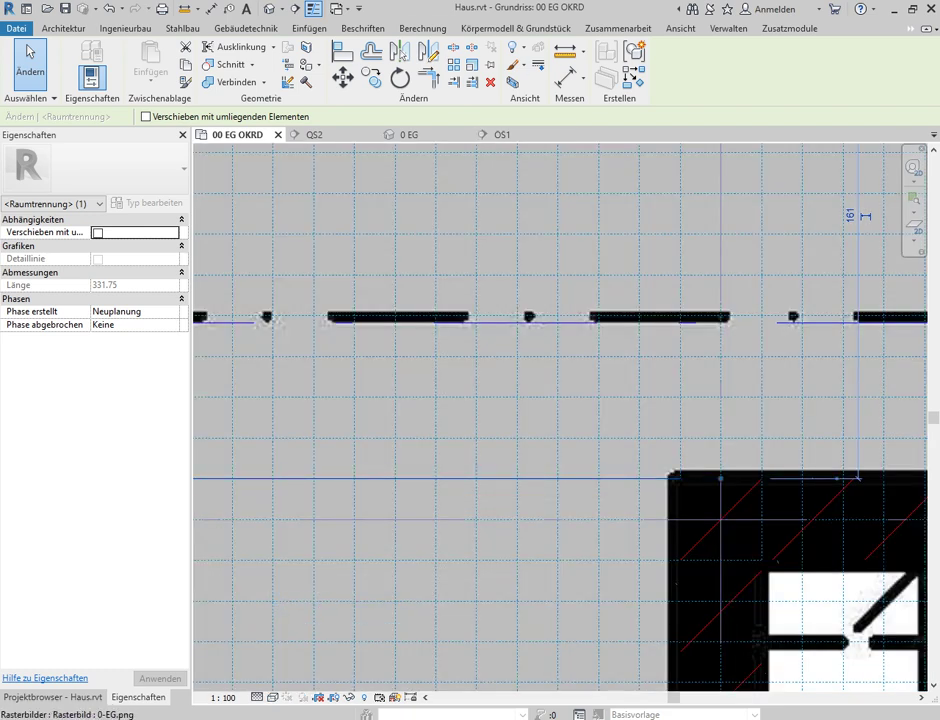
pyautogui.press('a')
pyautogui.press('l')
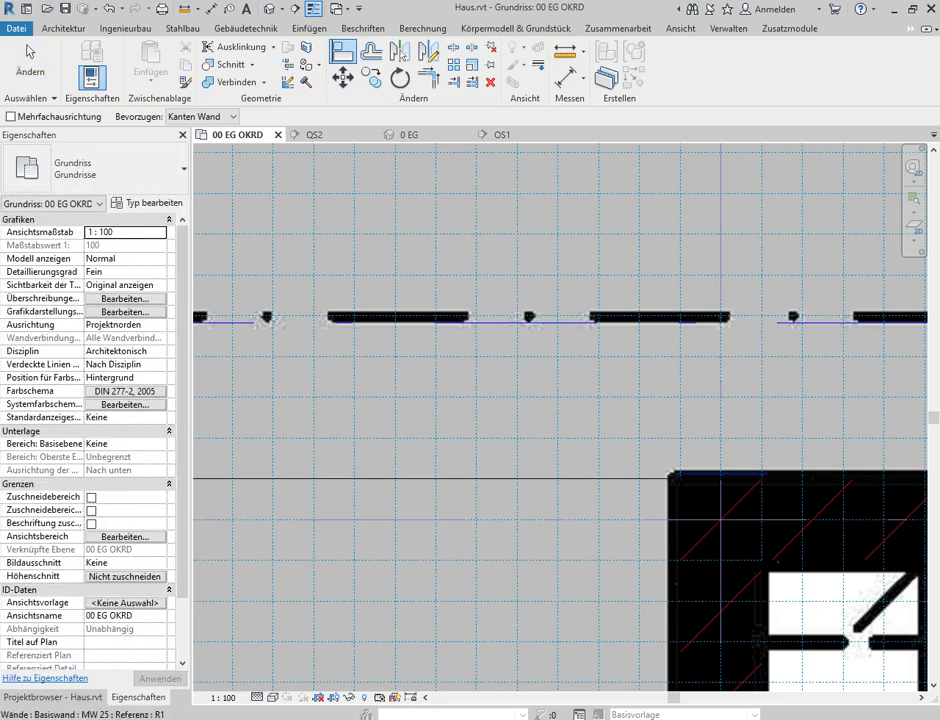
pyautogui.scroll(5, 730, 480)
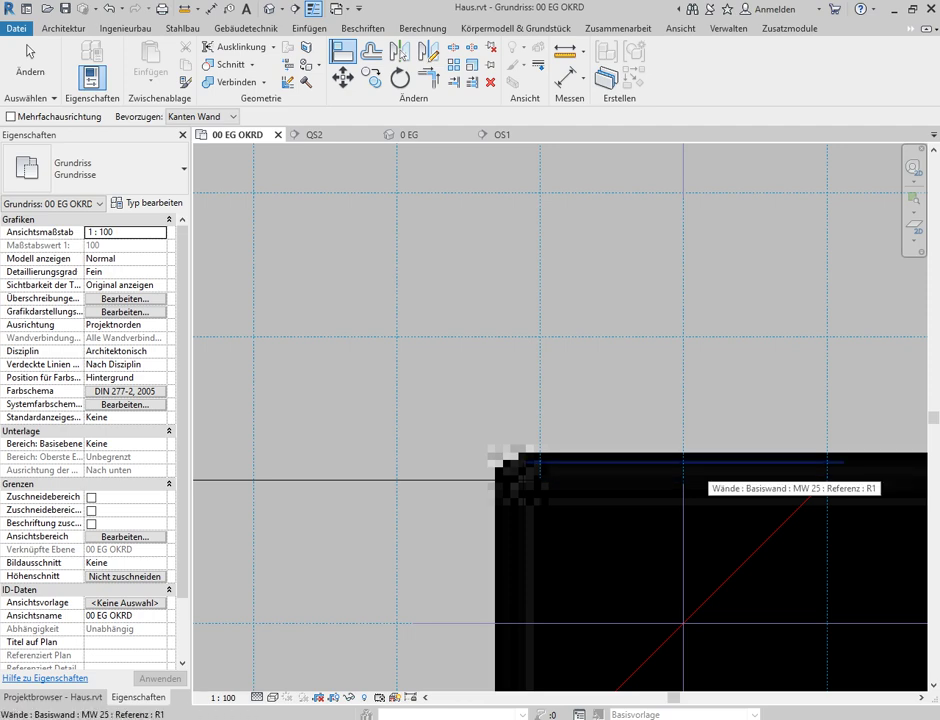
pyautogui.press('a')
pyautogui.press('l')
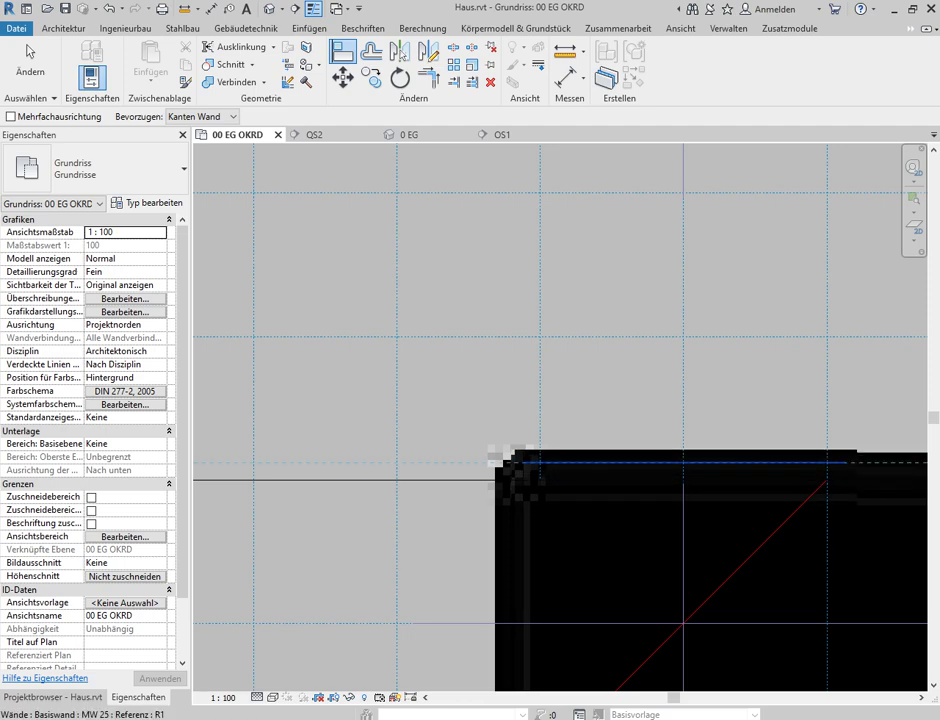
pyautogui.click(600, 461)
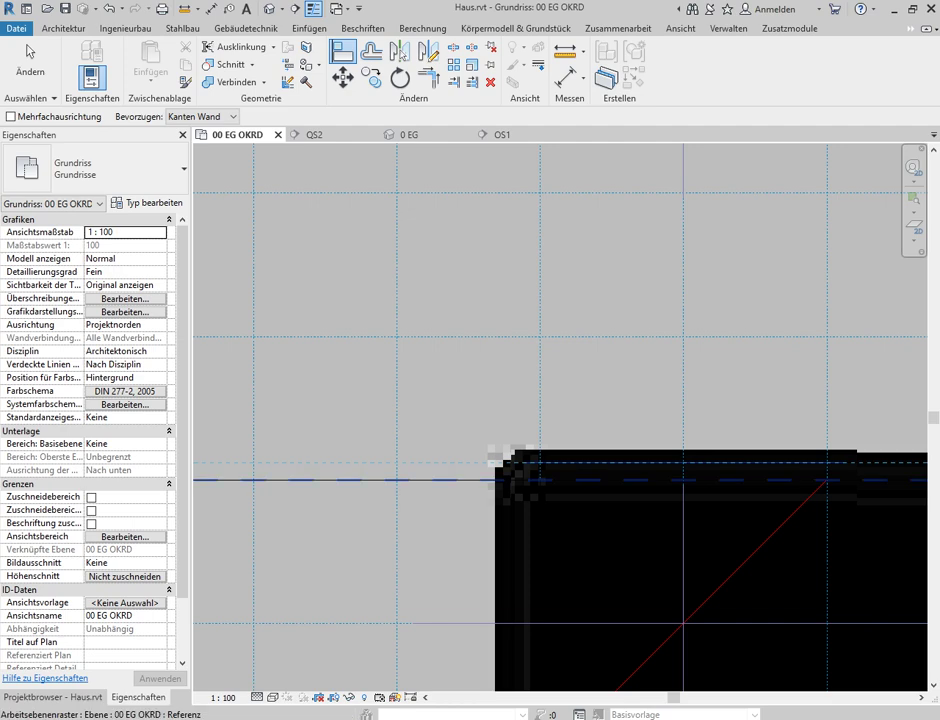
pyautogui.click(400, 480)
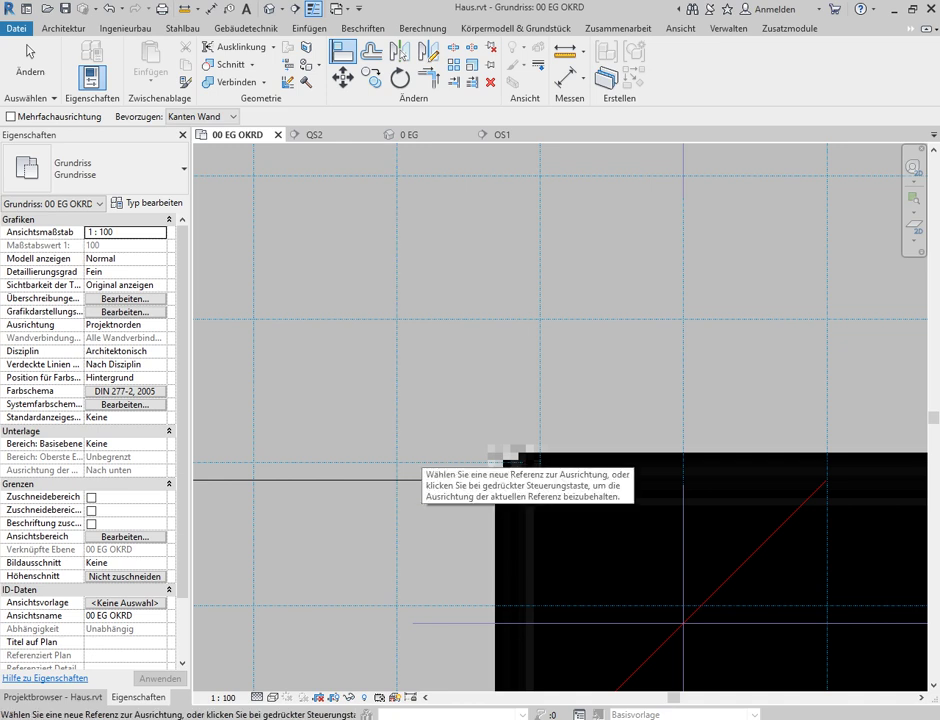
pyautogui.hotkey('ctrl', 'z')
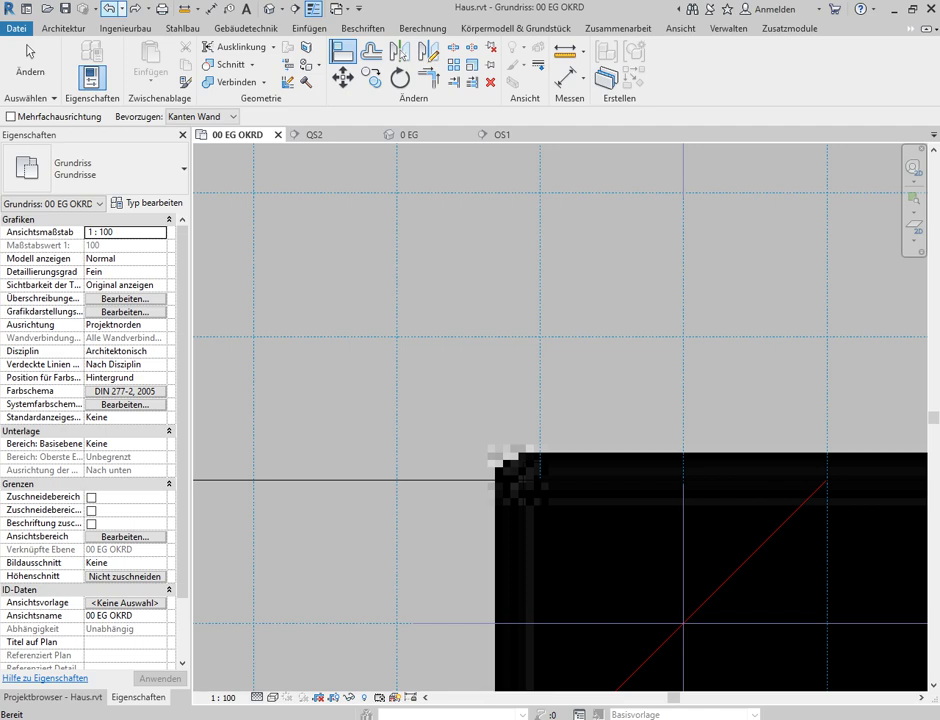
pyautogui.press('a')
pyautogui.press('l')
pyautogui.scroll(-4, 564, 407)
pyautogui.scroll(-3, 564, 407)
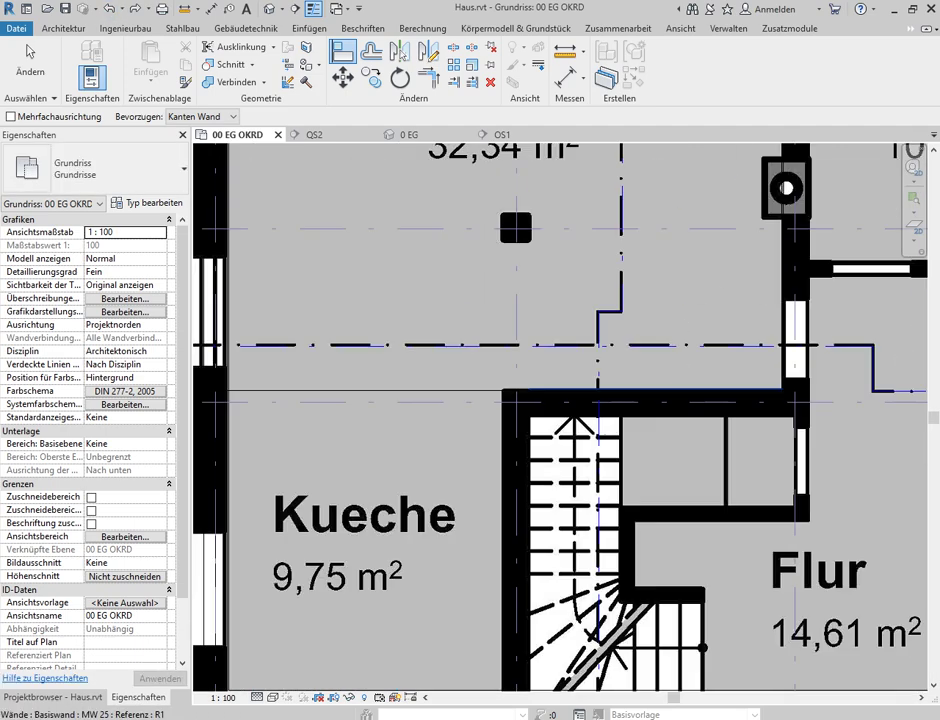
# - Hide the Rasterbilder category in the plan's Visibility/Graphics settings
pyautogui.scroll(-2, 564, 407)
pyautogui.press('Escape')
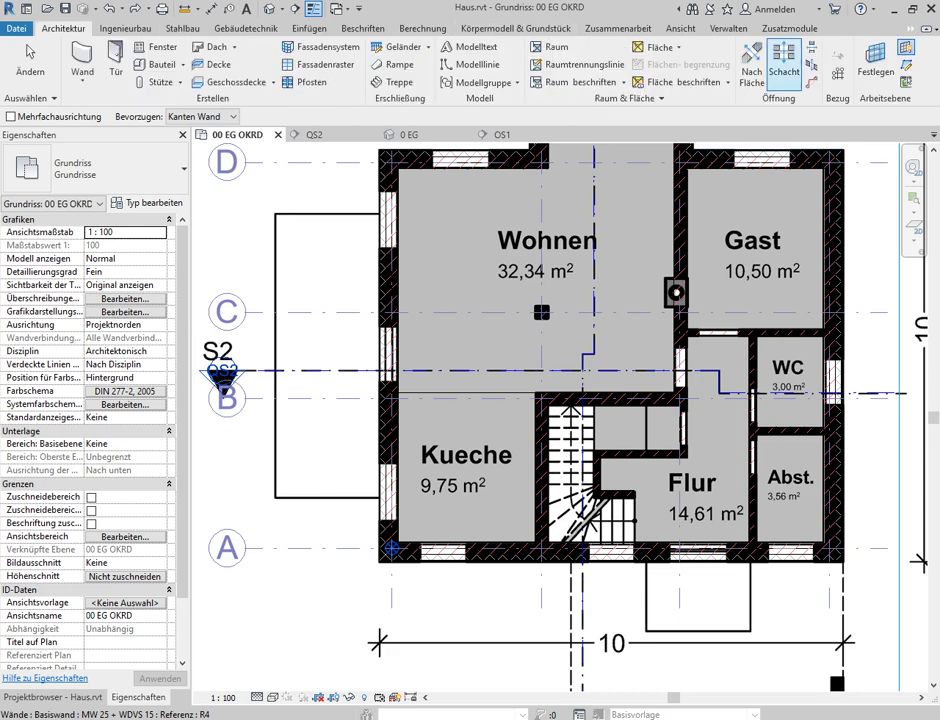
pyautogui.press('a')
pyautogui.press('l')
pyautogui.scroll(2, 547, 381)
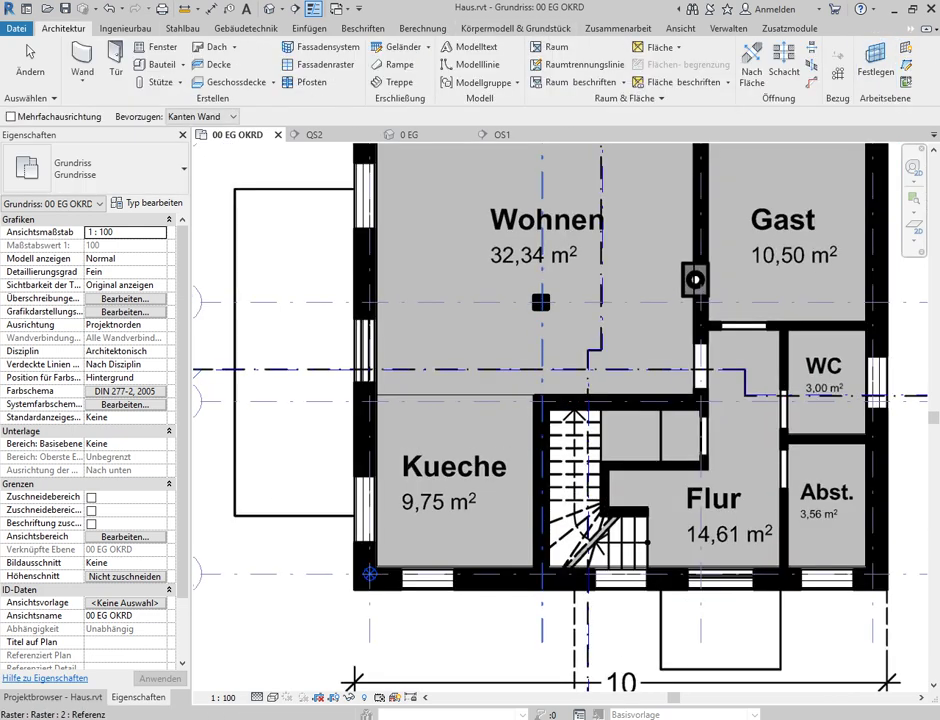
pyautogui.scroll(3, 547, 381)
pyautogui.press('v')
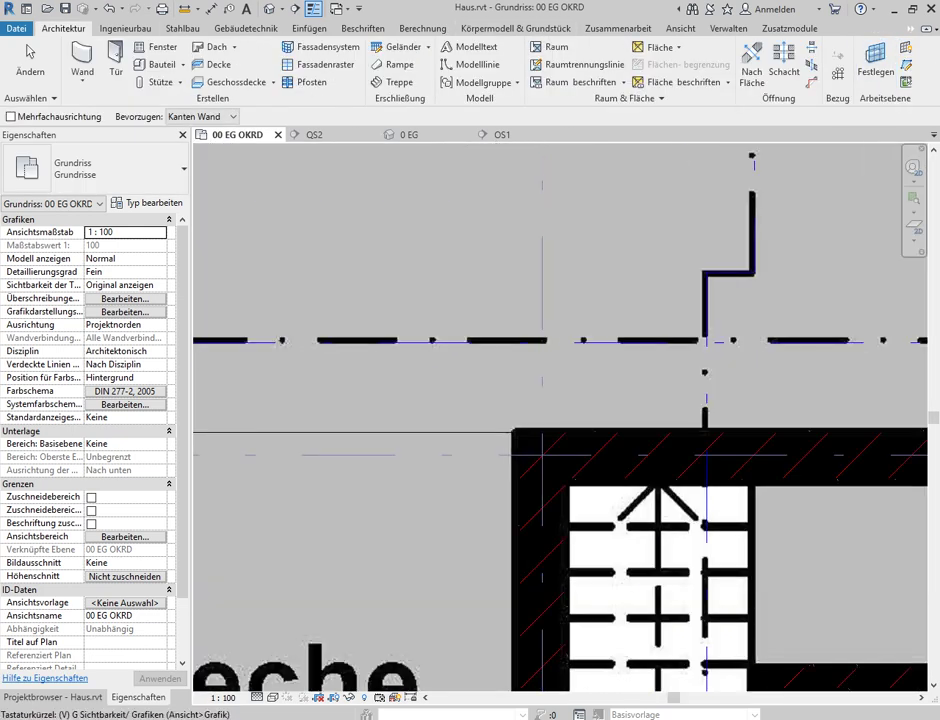
pyautogui.press('g')
pyautogui.press('r')
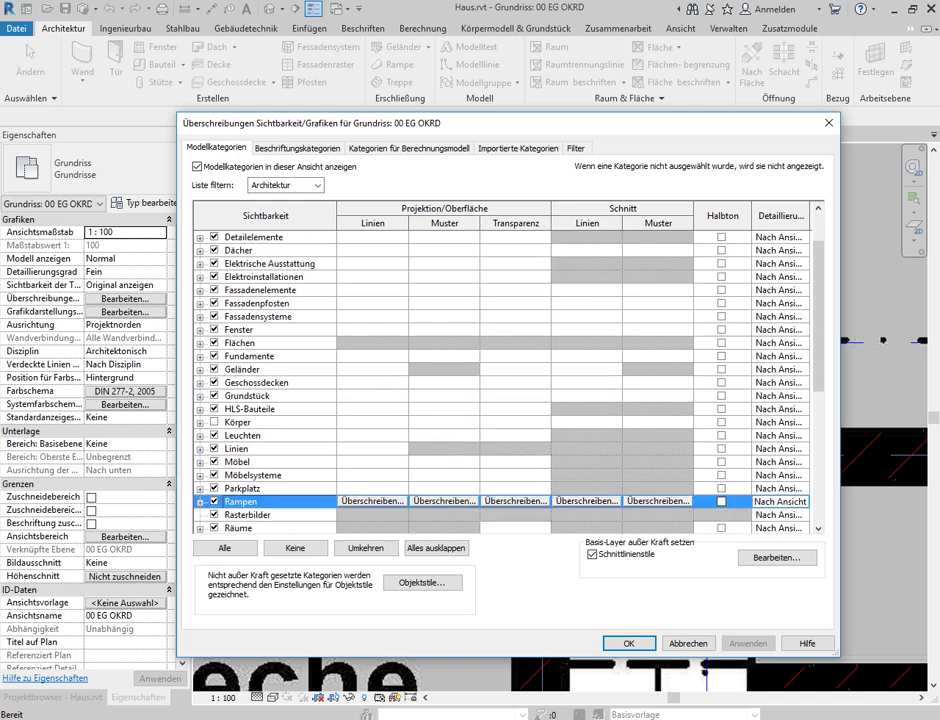
pyautogui.press('r')
pyautogui.press('space')
pyautogui.press('Return')
# - Align the room-separation line flush with the wall face, then zoom to fit
pyautogui.press('a')
pyautogui.press('l')
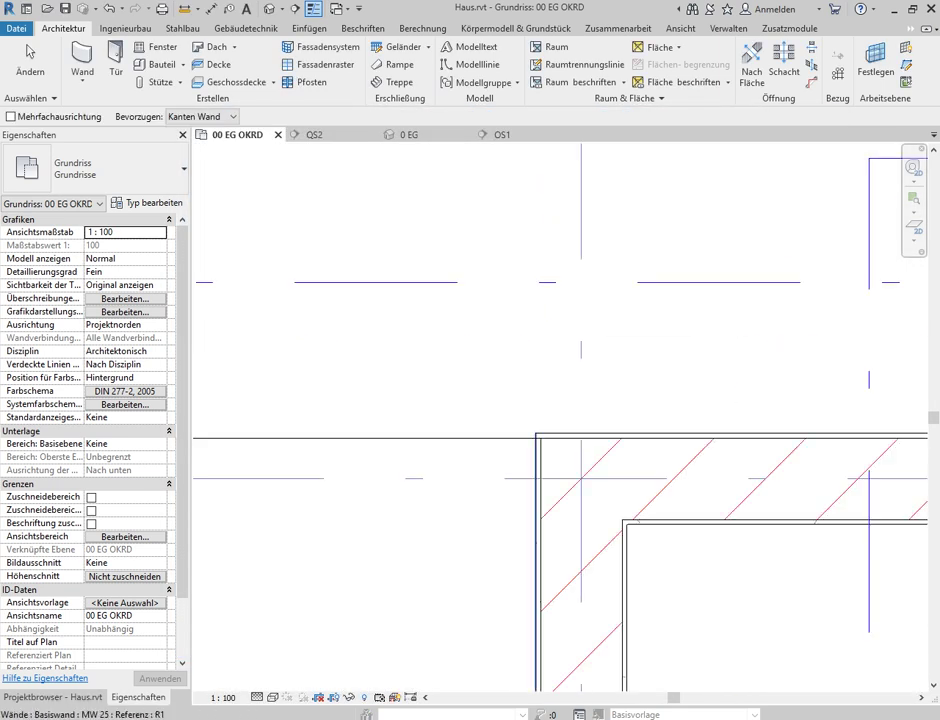
pyautogui.click(760, 433)
pyautogui.click(485, 438)
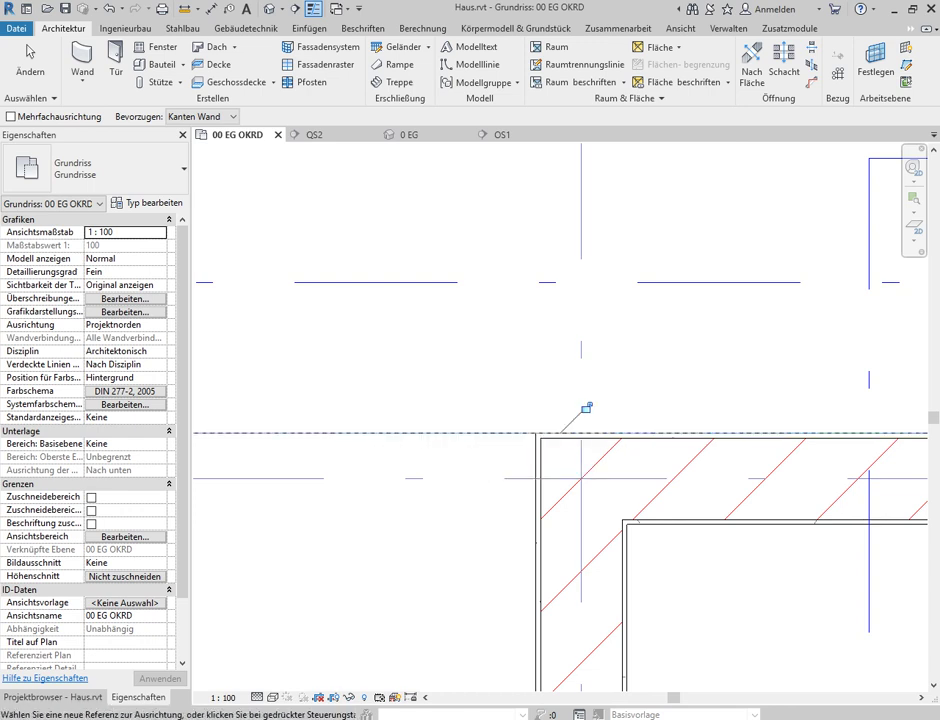
pyautogui.scroll(-4, 651, 502)
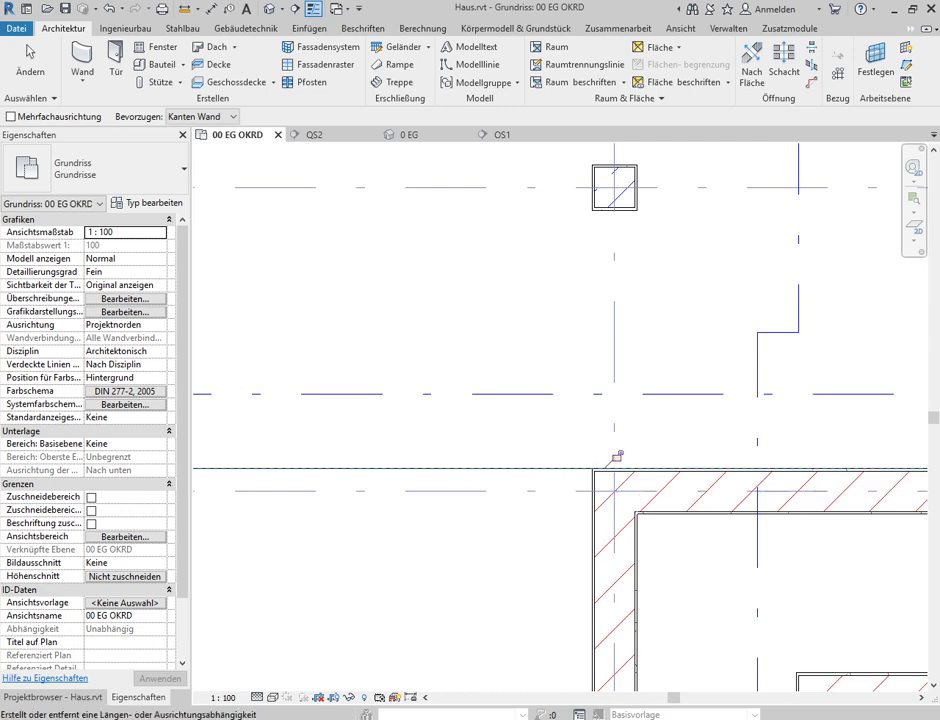
pyautogui.scroll(-3, 655, 526)
pyautogui.scroll(-4, 655, 526)
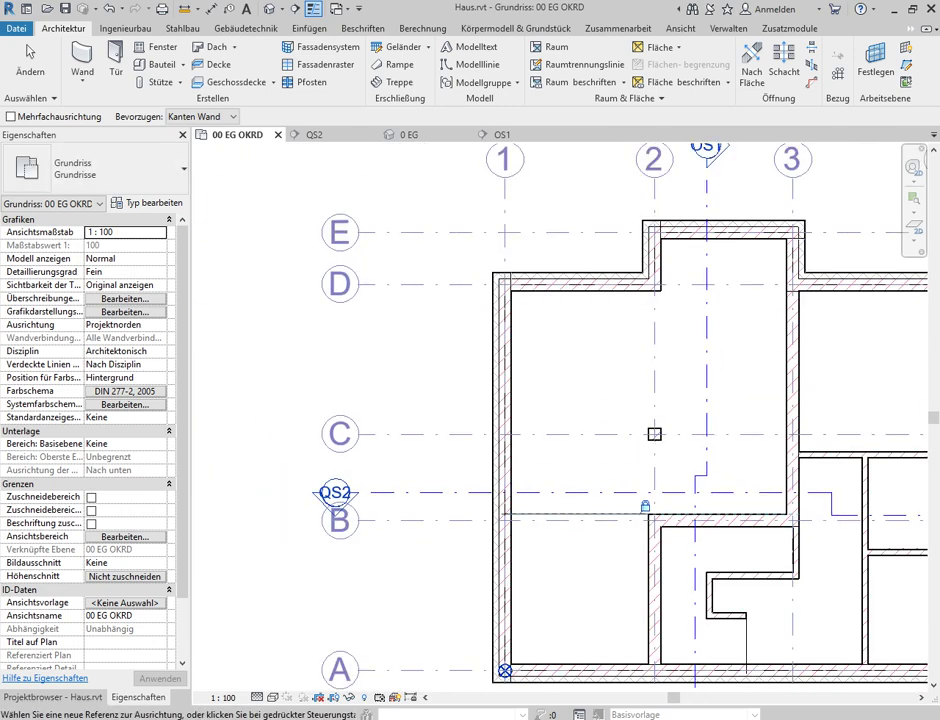
pyautogui.press('Escape')
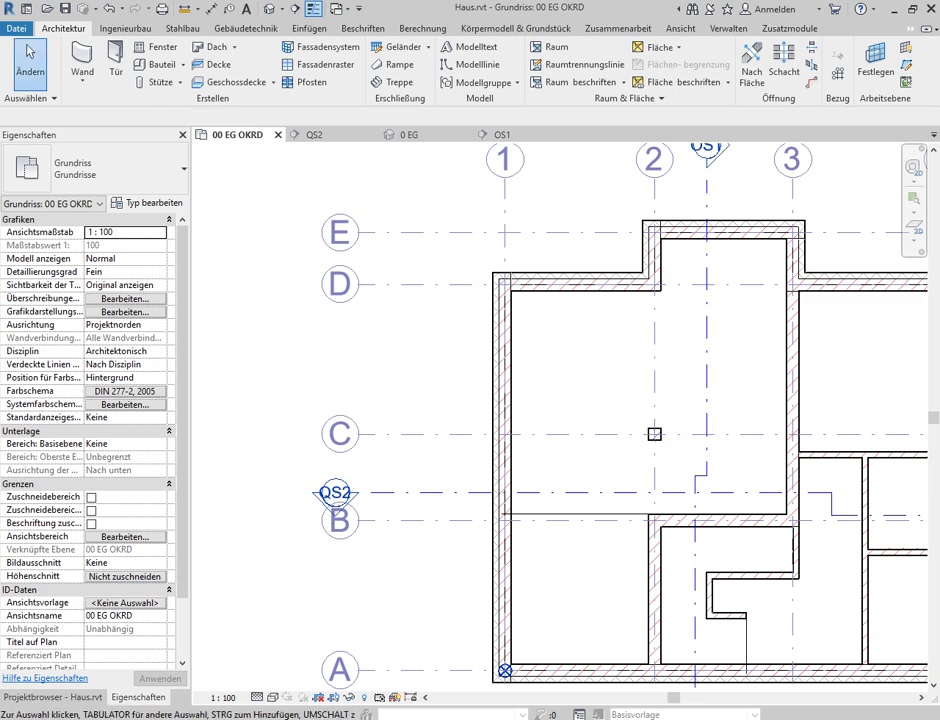
pyautogui.click(182, 28)
pyautogui.press('z')
pyautogui.press('f')
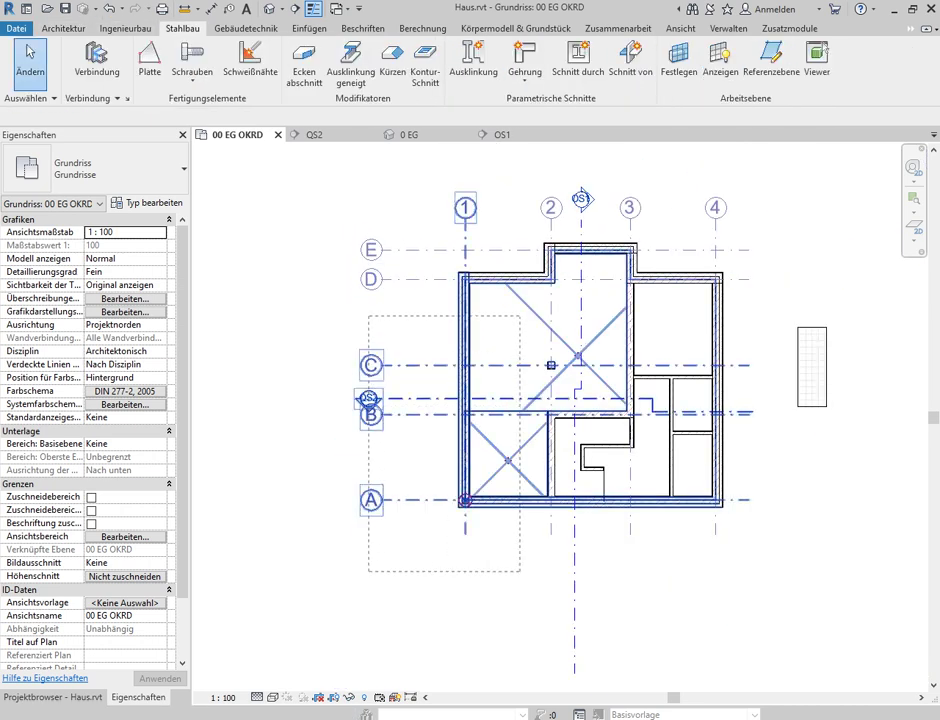
pyautogui.moveTo(516, 629); pyautogui.dragTo(367, 317)
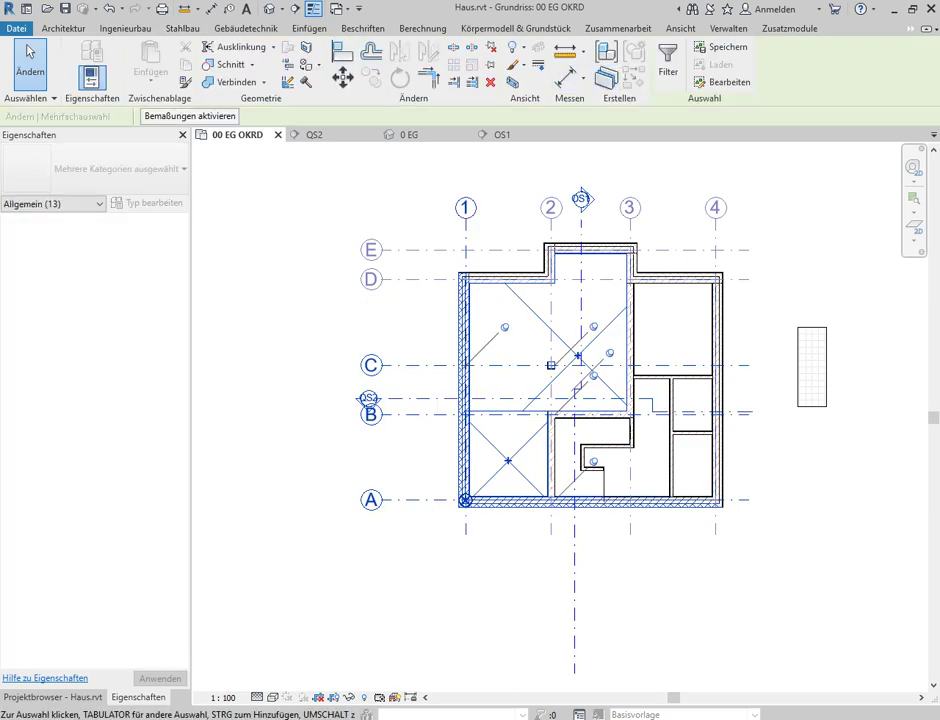
pyautogui.click(667, 58)
pyautogui.click(911, 28)
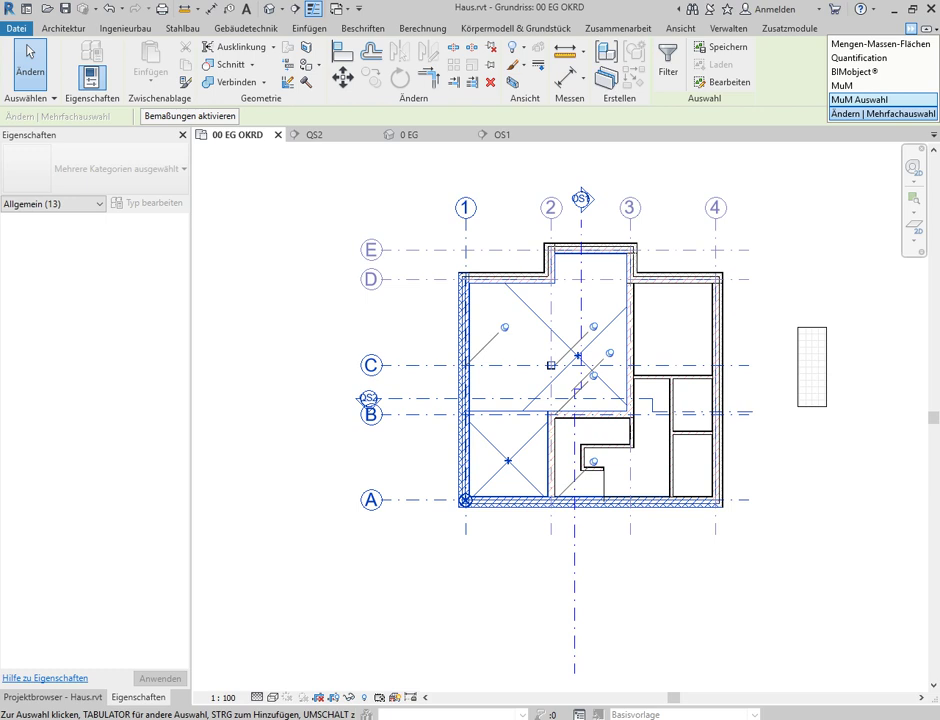
pyautogui.click(880, 99)
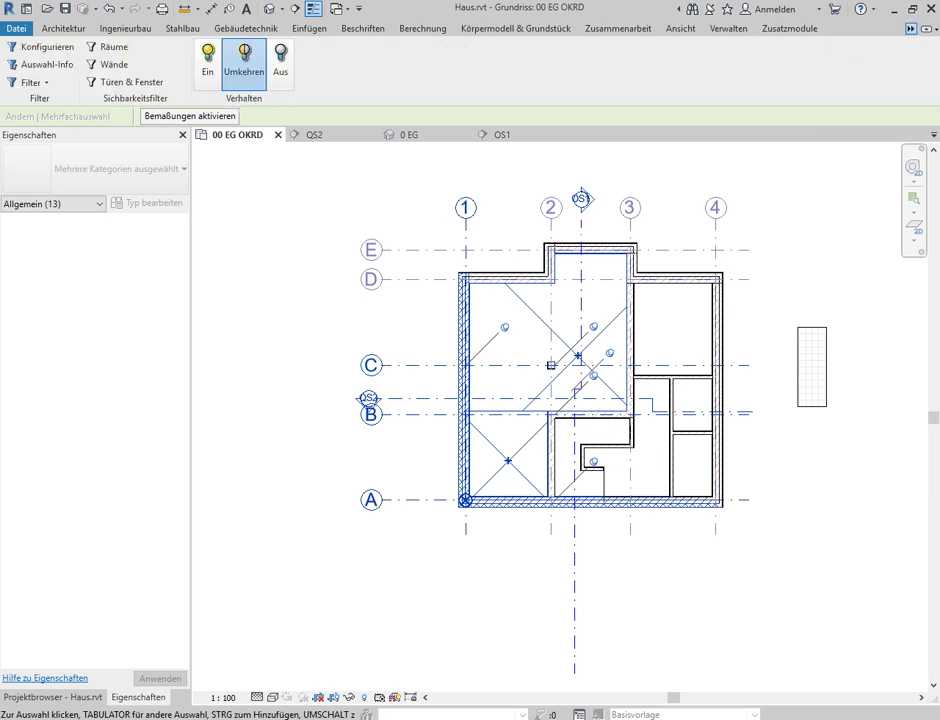
pyautogui.click(911, 28)
pyautogui.click(880, 86)
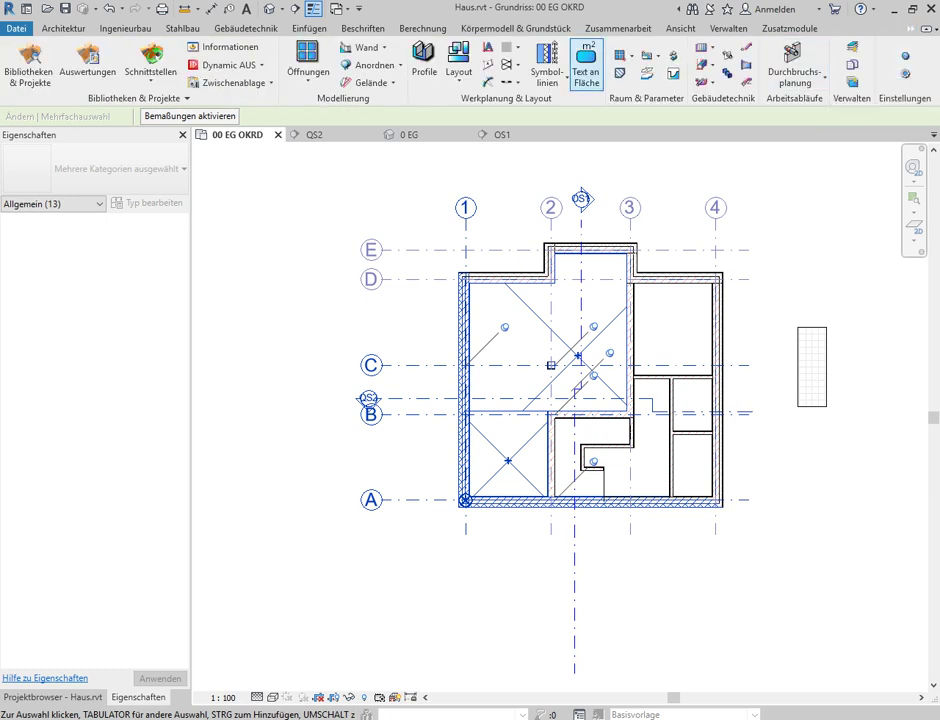
pyautogui.click(472, 54)
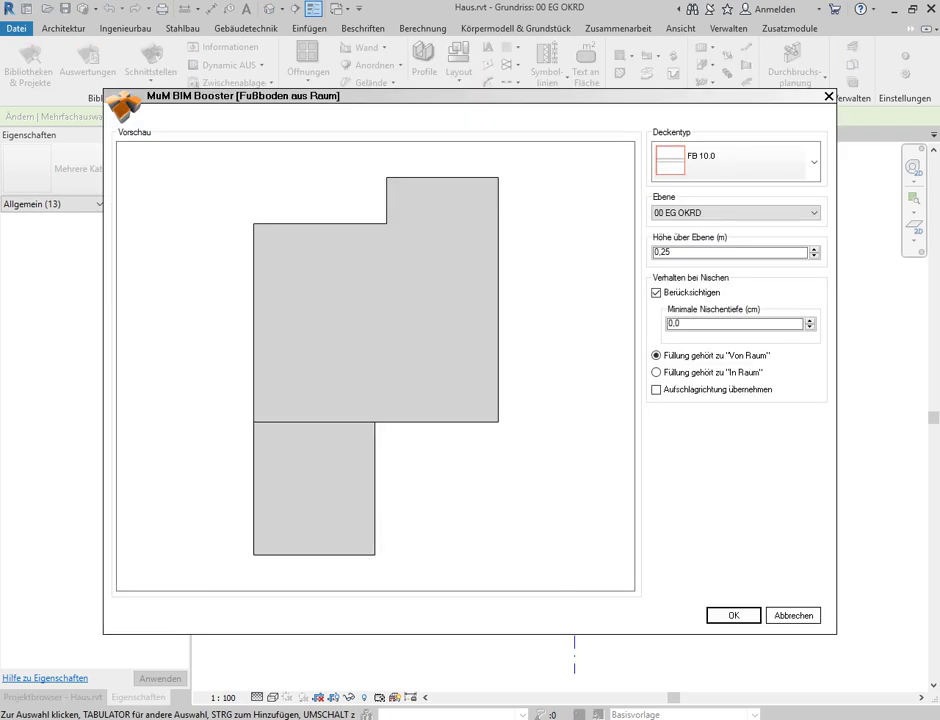
pyautogui.click(670, 252)
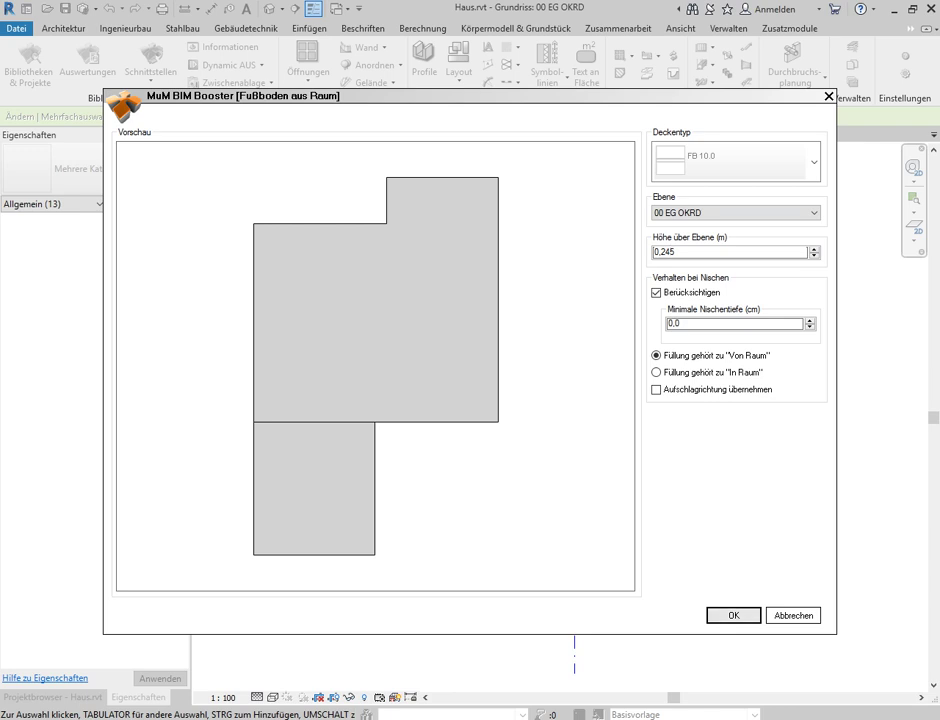
pyautogui.press('Return')
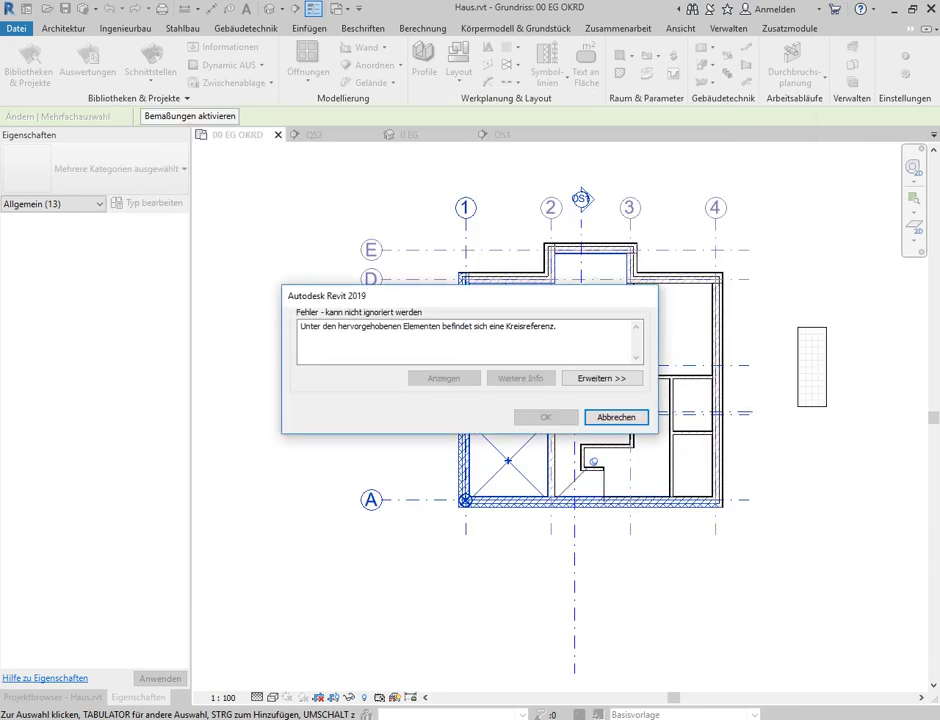
pyautogui.moveTo(550, 296)
pyautogui.mouseDown()
pyautogui.moveTo(560, 438)
pyautogui.moveTo(590, 535)
pyautogui.moveTo(585, 500)
pyautogui.mouseUp()
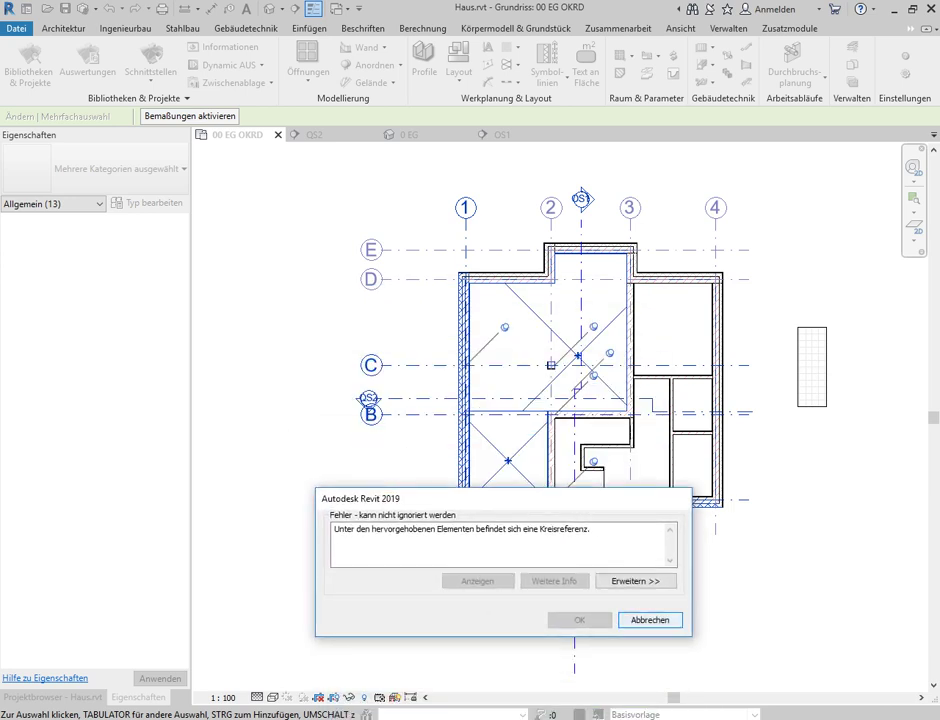
pyautogui.press('Escape')
pyautogui.scroll(2, 524, 397)
pyautogui.scroll(1, 524, 397)
pyautogui.scroll(1, 524, 397)
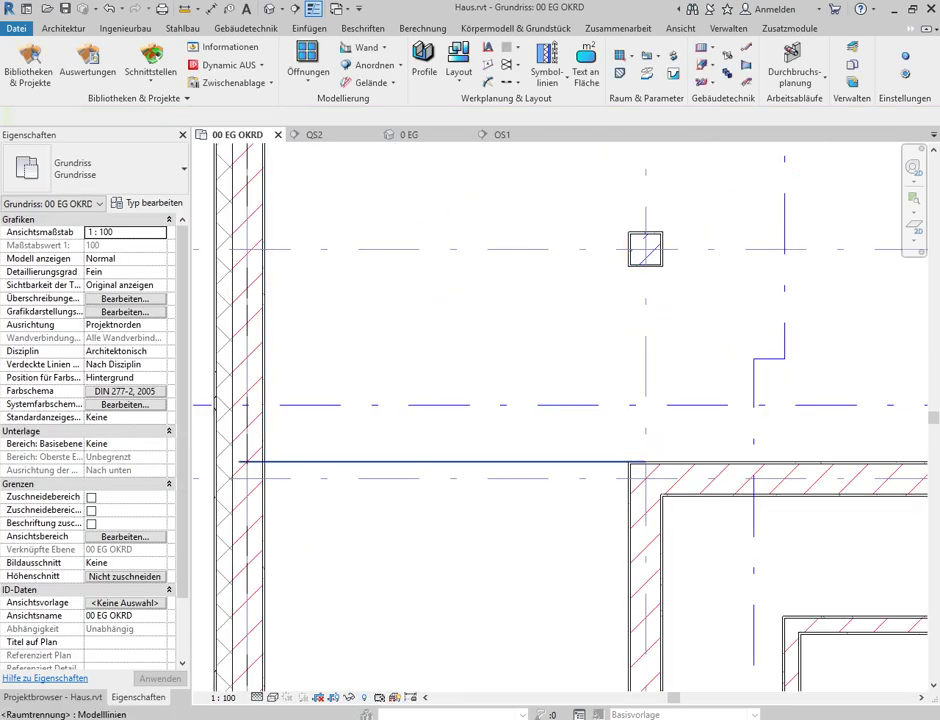
pyautogui.click(298, 461)
pyautogui.scroll(2, 298, 462)
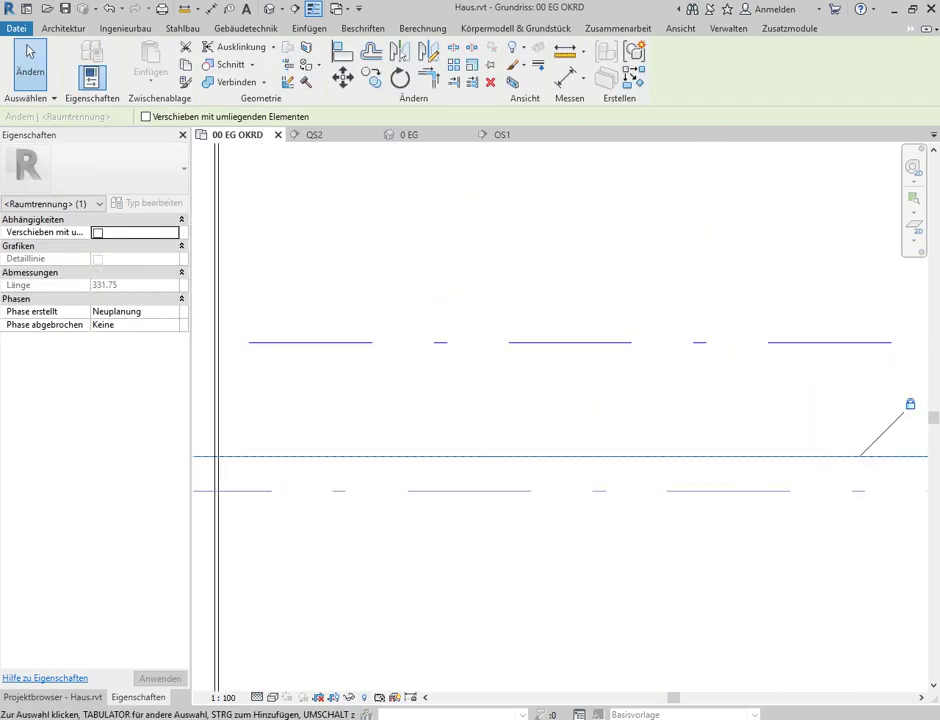
pyautogui.scroll(-3, 320, 456)
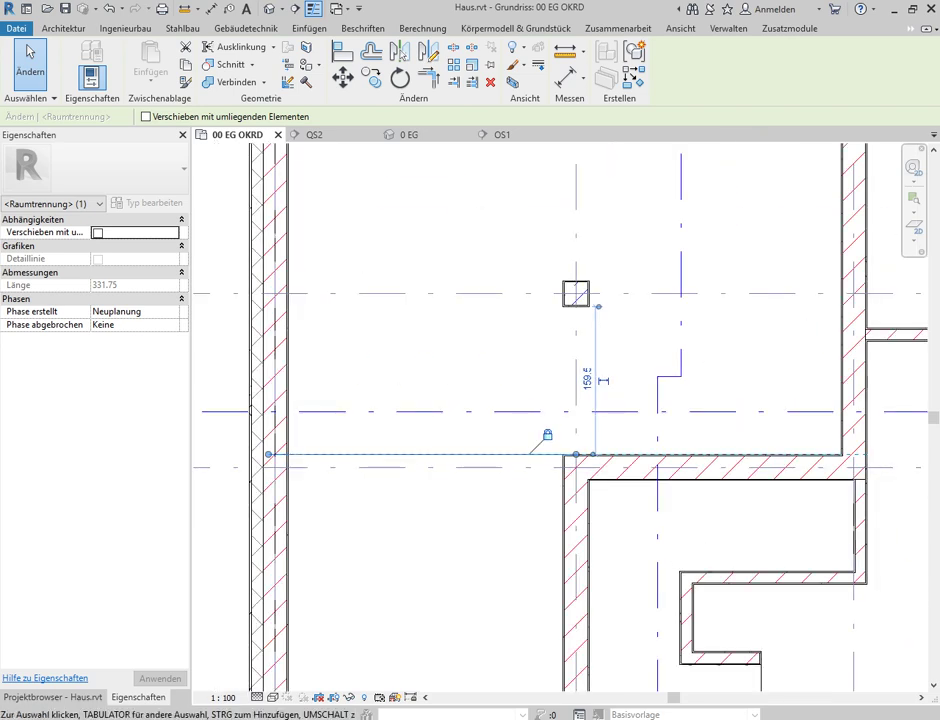
pyautogui.press('Escape')
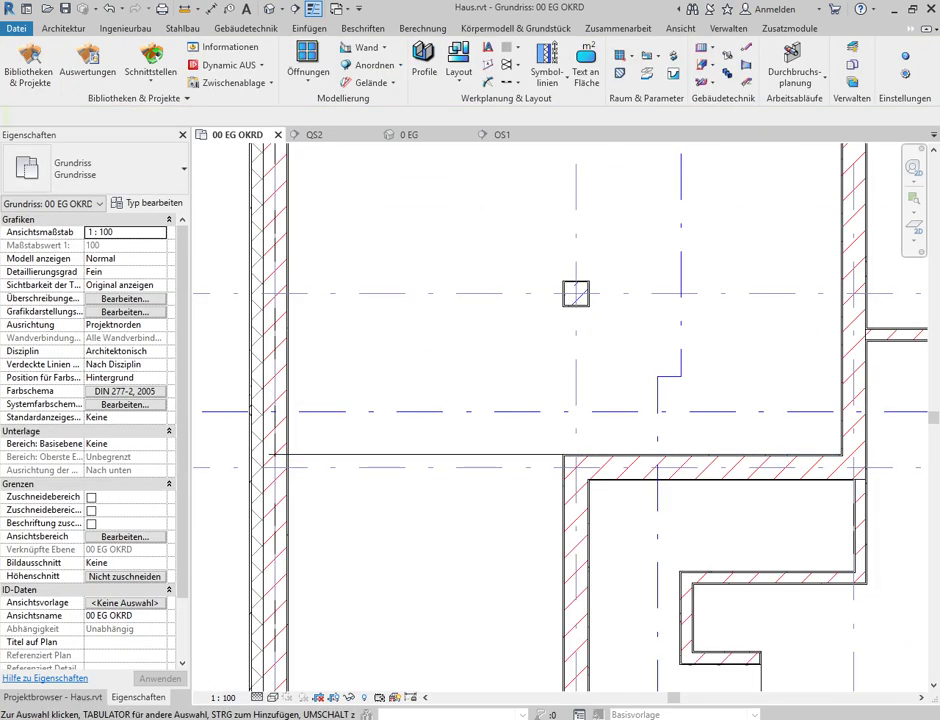
pyautogui.scroll(-1, 589, 327)
pyautogui.scroll(-2, 578, 296)
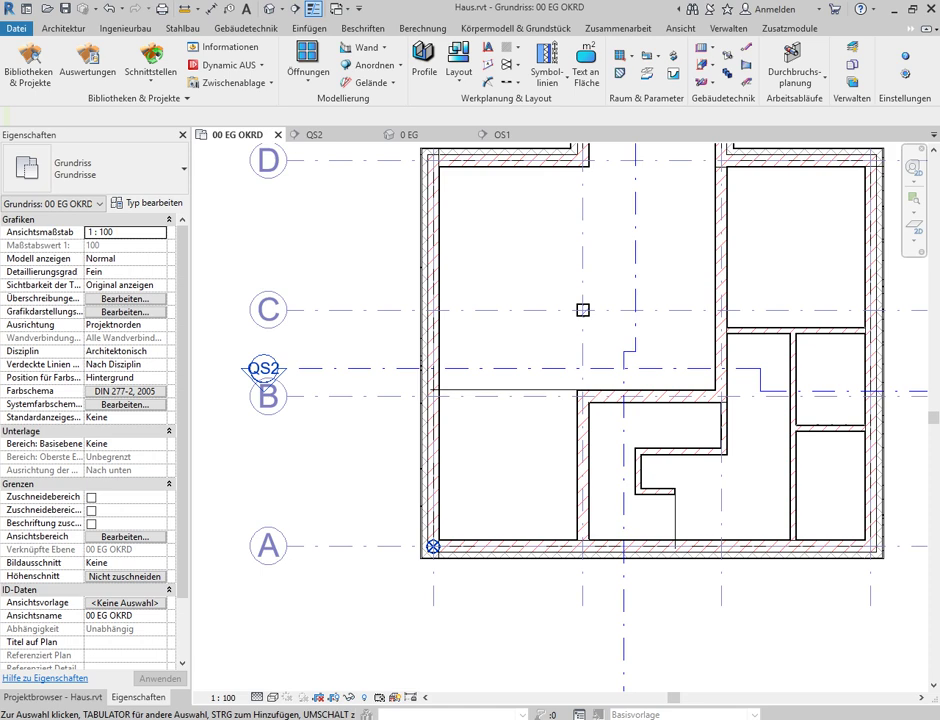
pyautogui.press('Tab')
pyautogui.press('Tab')
pyautogui.press('Tab')
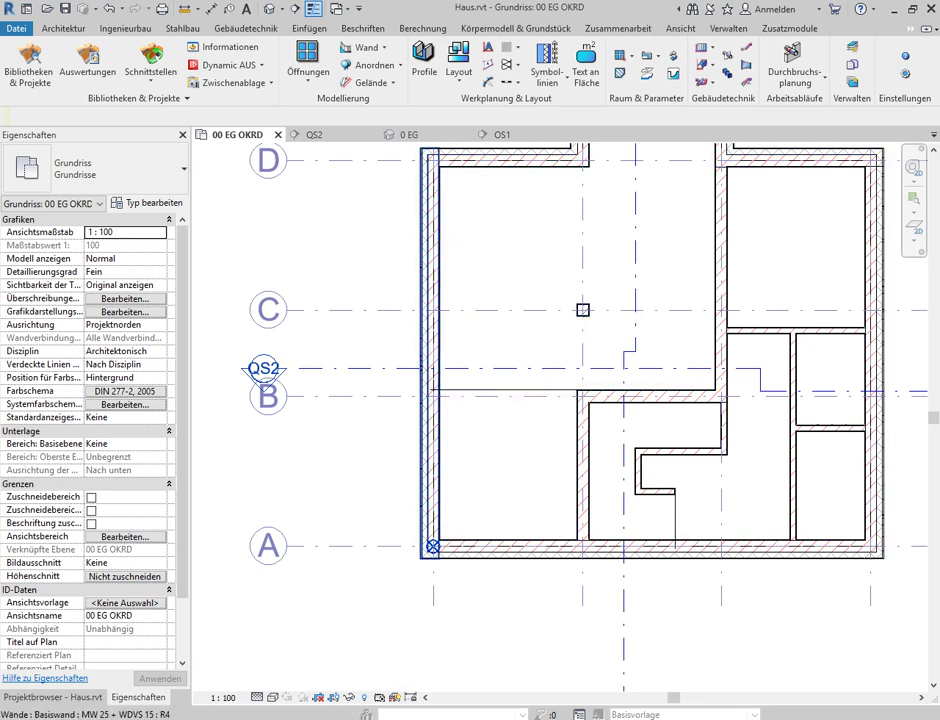
pyautogui.press('Tab')
pyautogui.click(583, 310)
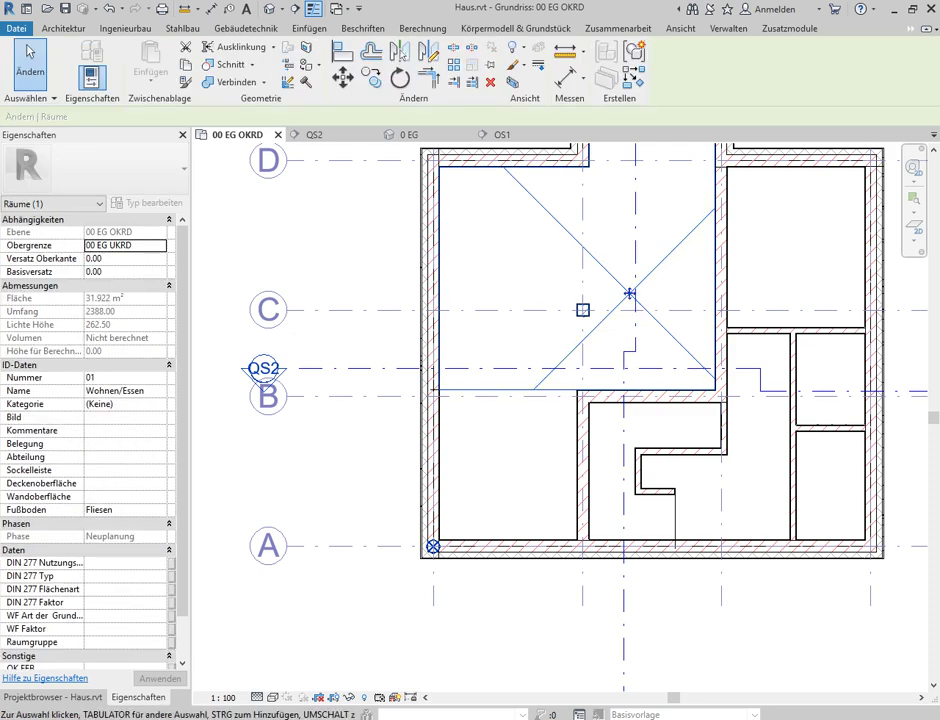
pyautogui.scroll(2, 580, 396)
pyautogui.scroll(3, 580, 396)
pyautogui.scroll(-2, 580, 396)
pyautogui.scroll(-2, 580, 396)
pyautogui.scroll(-2, 580, 396)
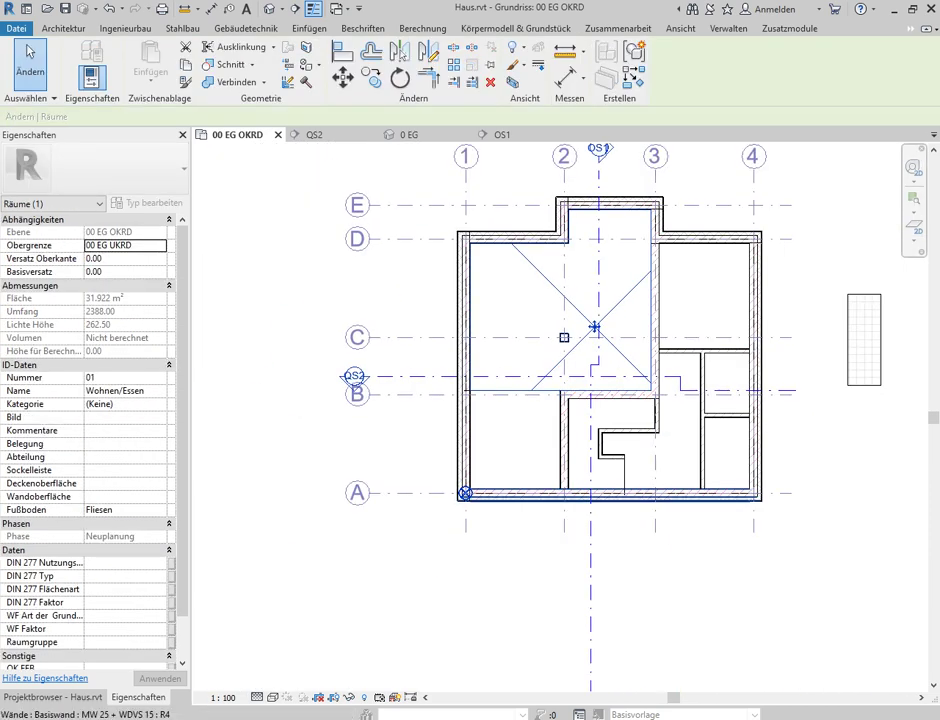
pyautogui.scroll(3, 528, 465)
pyautogui.click(520, 318)
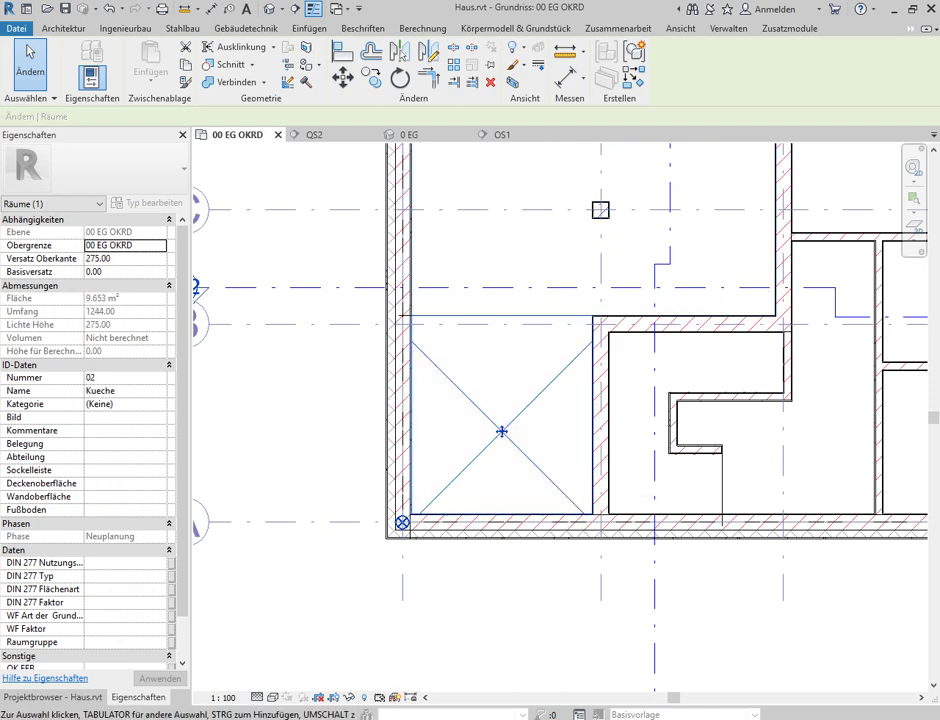
pyautogui.scroll(2, 520, 310)
pyautogui.scroll(3, 520, 310)
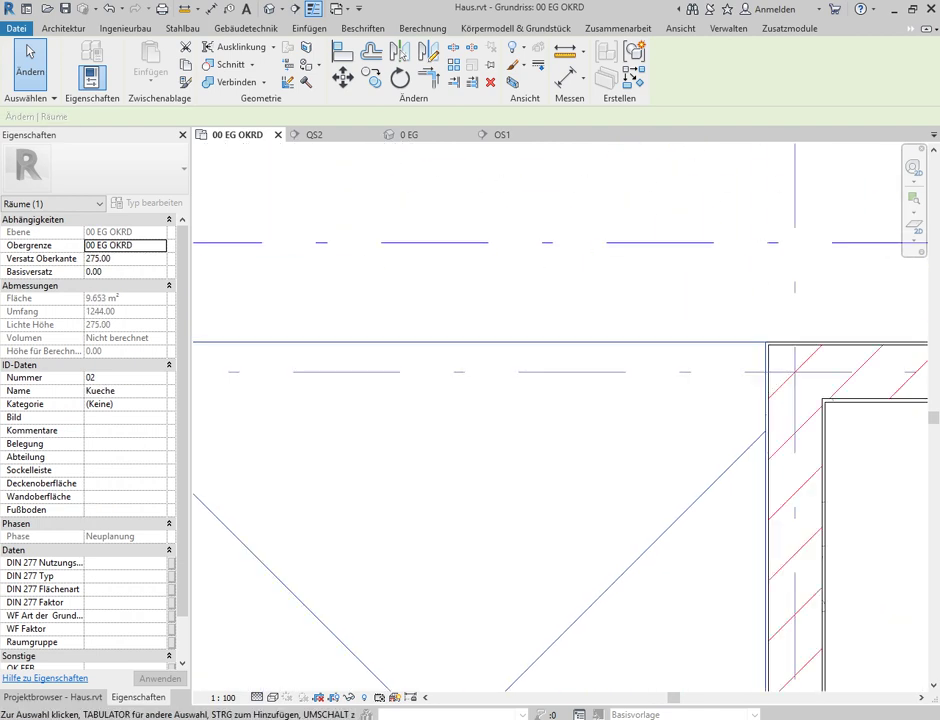
pyautogui.scroll(-2, 520, 310)
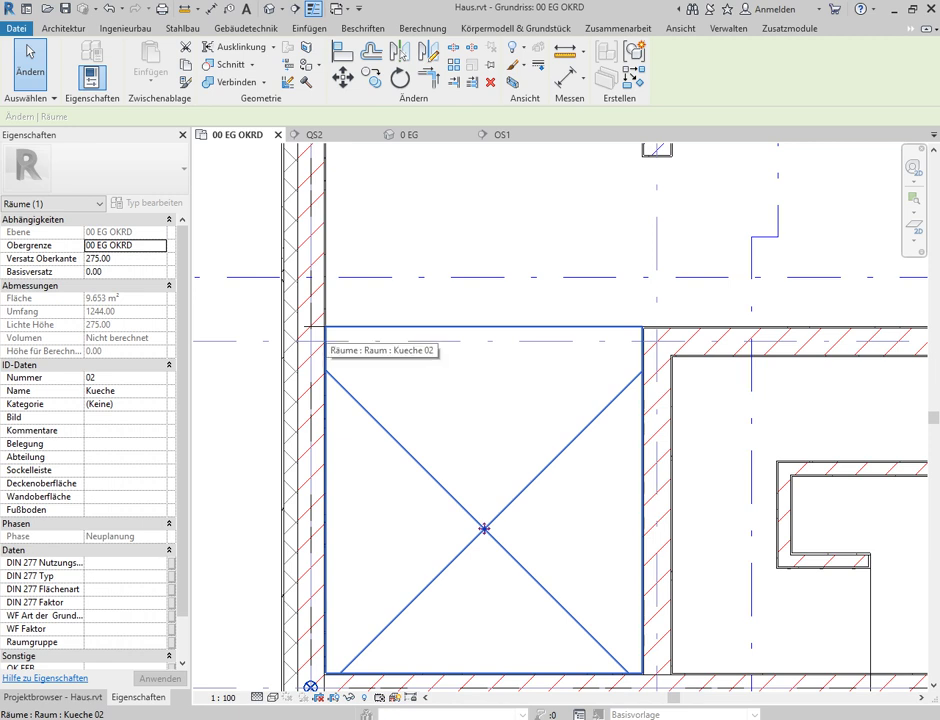
pyautogui.scroll(-2, 326, 342)
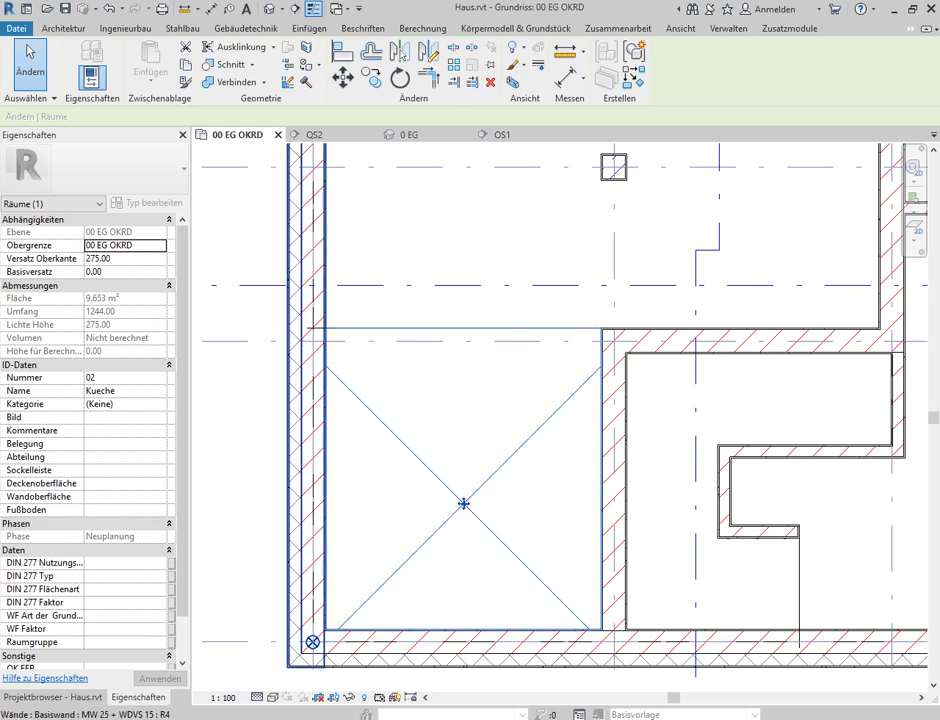
pyautogui.press('Escape')
pyautogui.click(303, 334)
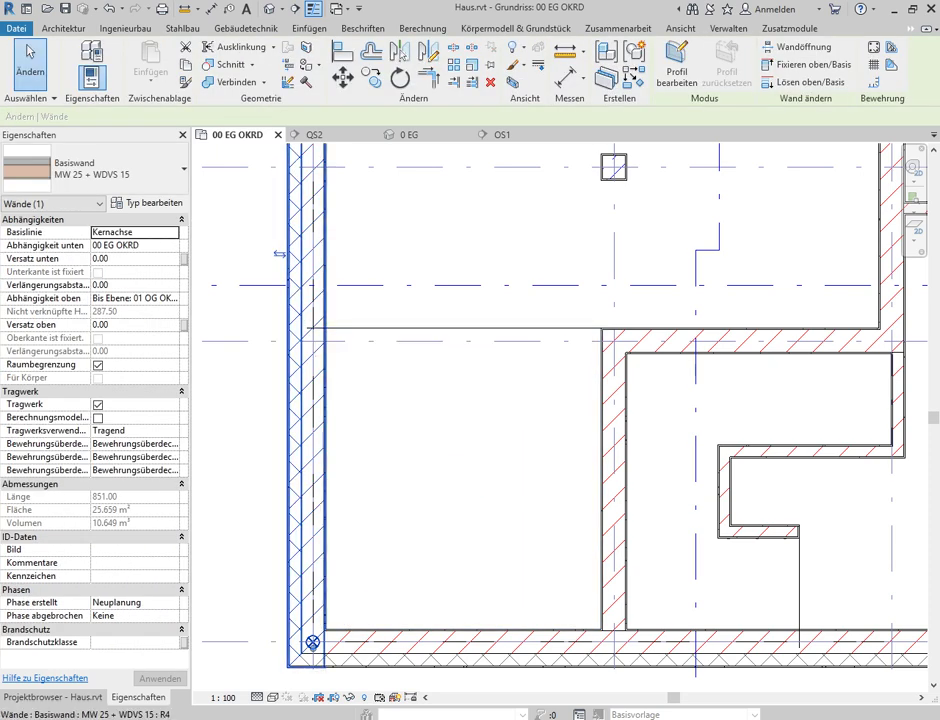
pyautogui.press('Escape')
pyautogui.click(510, 330)
pyautogui.scroll(2, 715, 342)
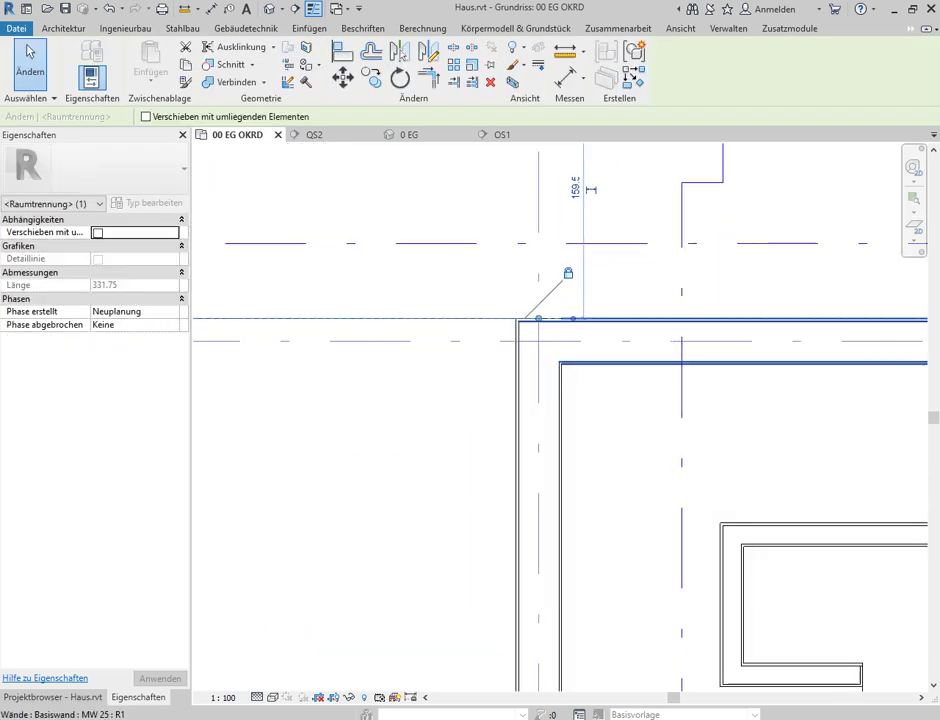
pyautogui.moveTo(640, 400); pyautogui.dragTo(328, 427, button='middle')
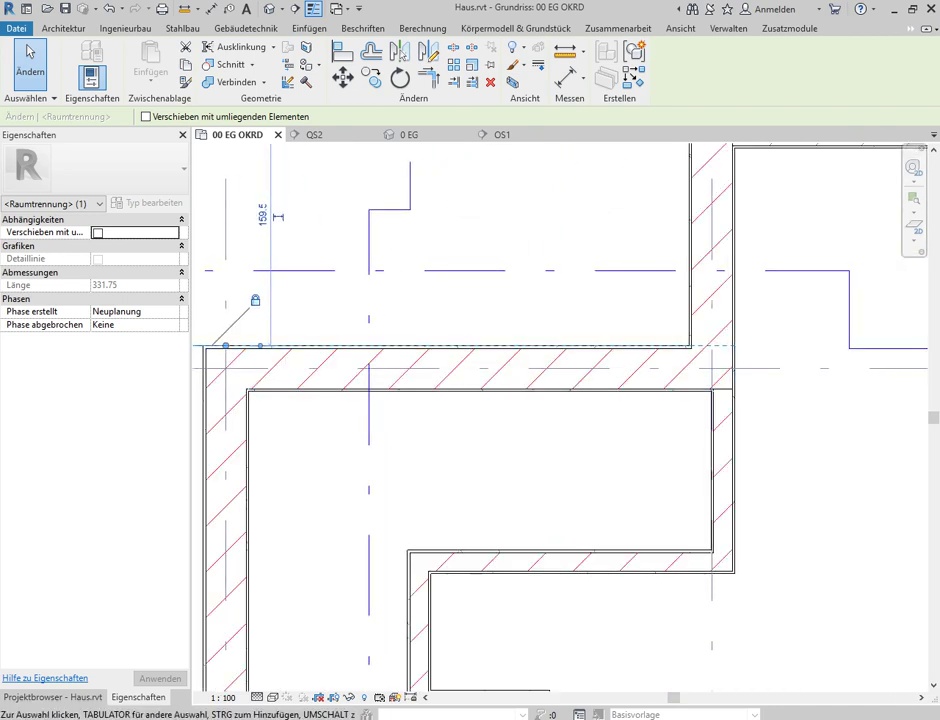
pyautogui.moveTo(400, 400)
pyautogui.mouseDown(button='middle')
pyautogui.moveTo(455, 420)
pyautogui.moveTo(750, 415)
pyautogui.mouseUp(button='middle')
pyautogui.scroll(3, 557, 352)
pyautogui.scroll(3, 557, 352)
pyautogui.scroll(3, 557, 352)
pyautogui.press('c')
pyautogui.press('s')
pyautogui.click(600, 330)
pyautogui.press('Escape')
pyautogui.press('Escape')
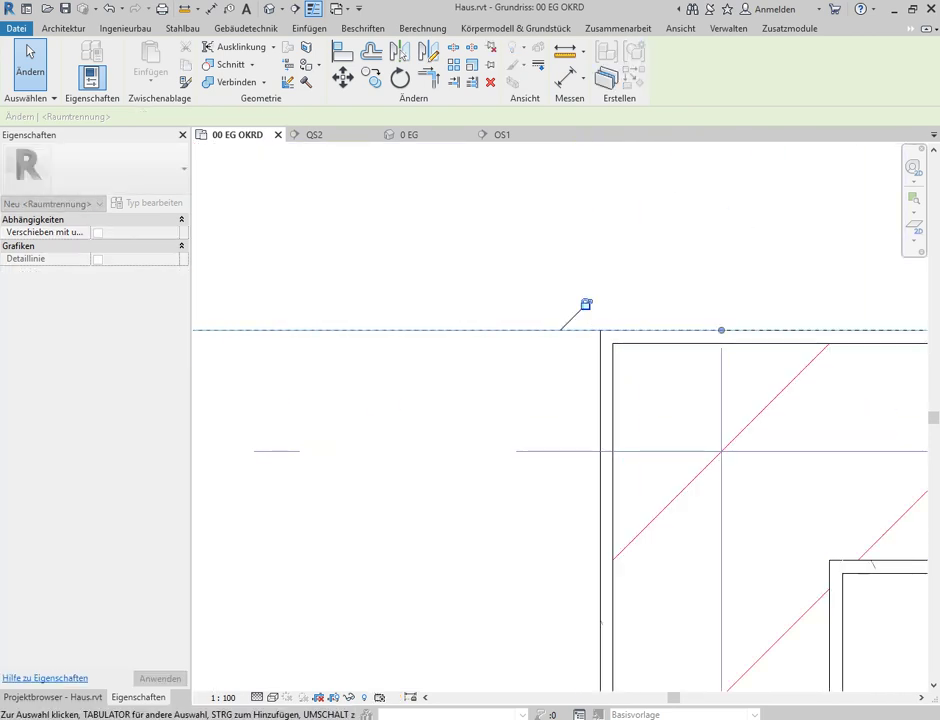
pyautogui.scroll(-4, 583, 304)
pyautogui.scroll(-3, 560, 363)
pyautogui.moveTo(556, 394); pyautogui.dragTo(716, 358, button='middle')
pyautogui.scroll(3, 516, 340)
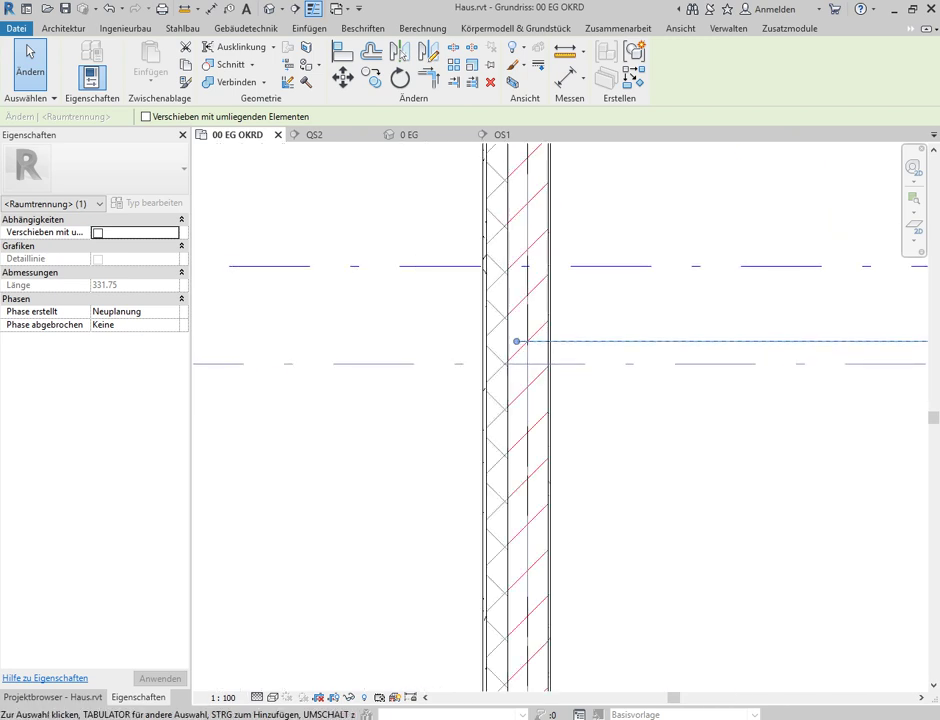
pyautogui.scroll(2, 376, 321)
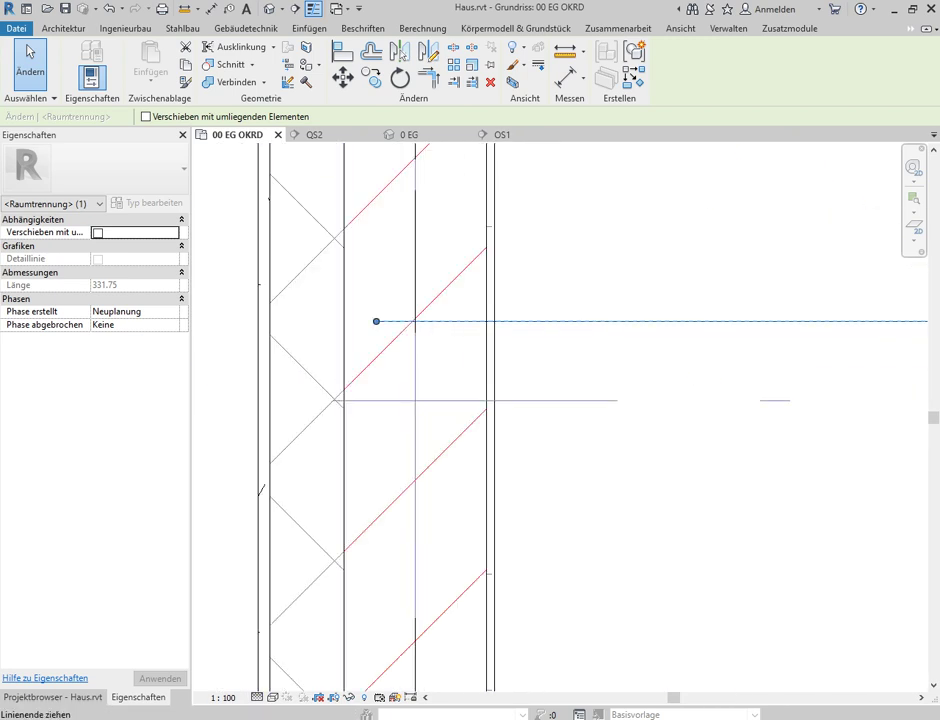
pyautogui.press('c')
pyautogui.press('s')
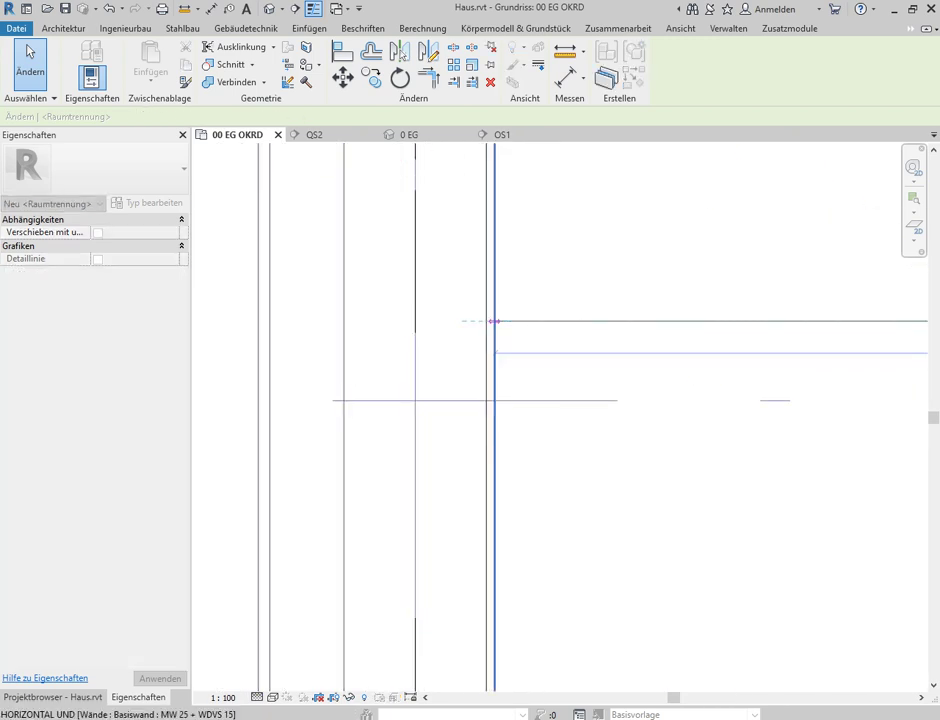
pyautogui.click(493, 321)
pyautogui.scroll(-1, 493, 321)
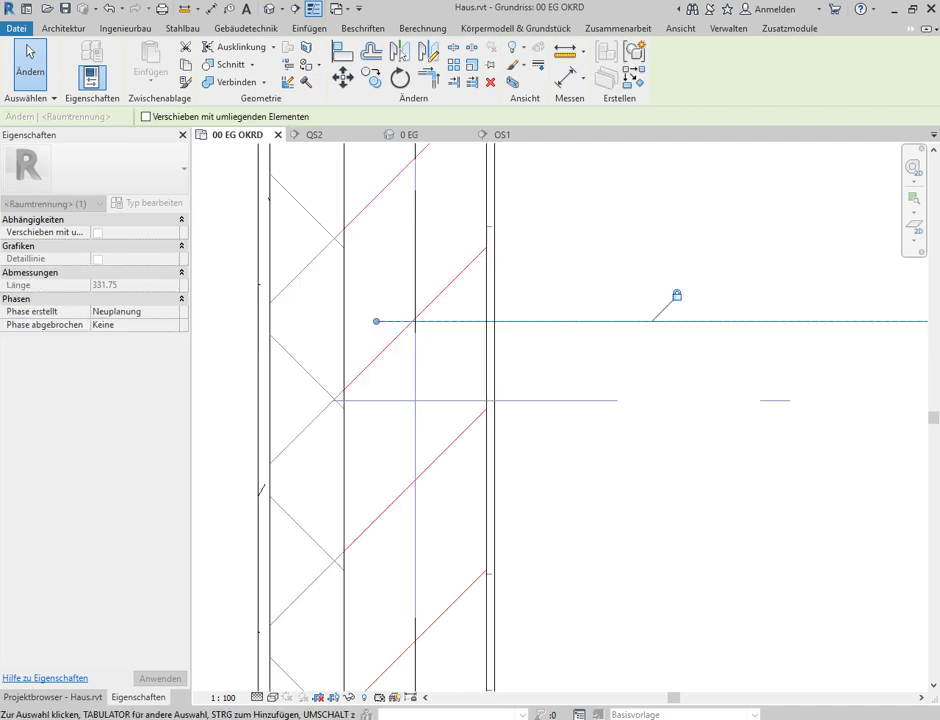
pyautogui.scroll(-1, 493, 321)
pyautogui.scroll(-2, 430, 340)
pyautogui.scroll(-1, 515, 354)
pyautogui.press('Escape')
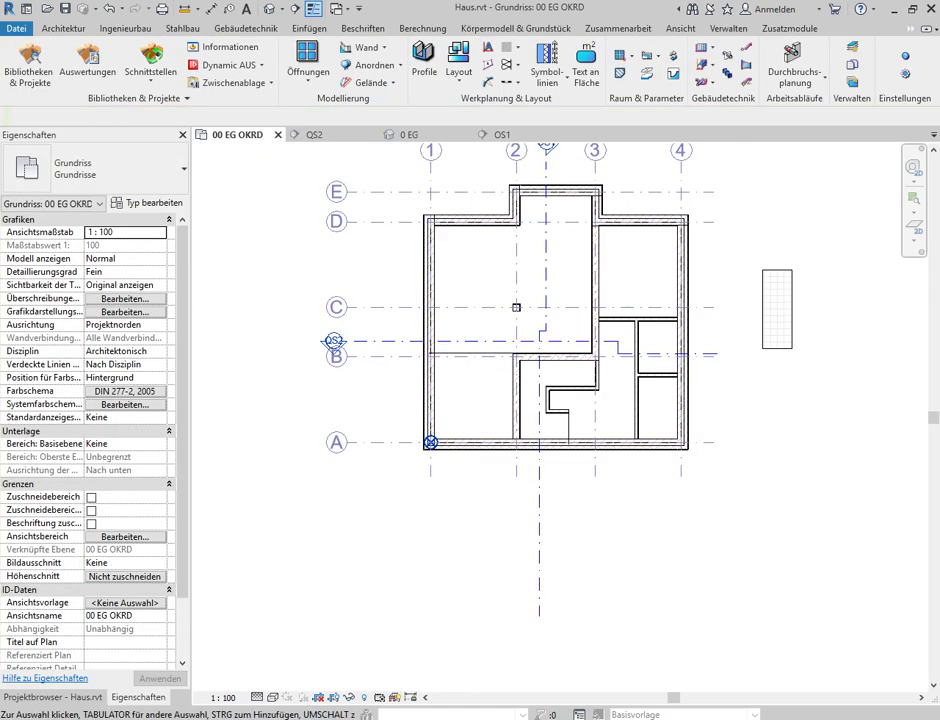
pyautogui.moveTo(600, 535); pyautogui.dragTo(453, 397)
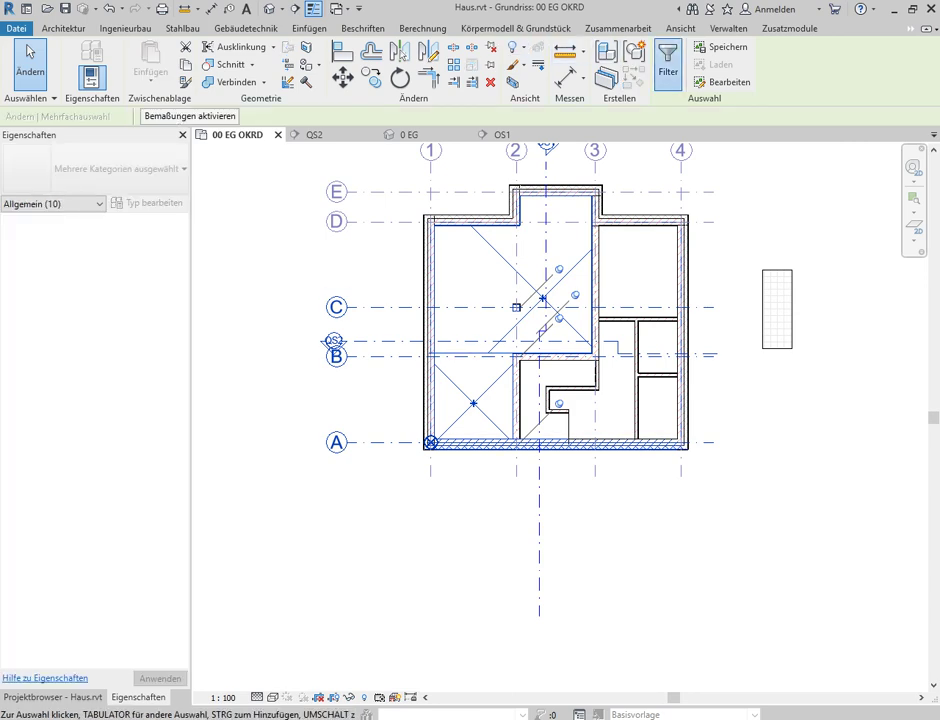
pyautogui.click(667, 62)
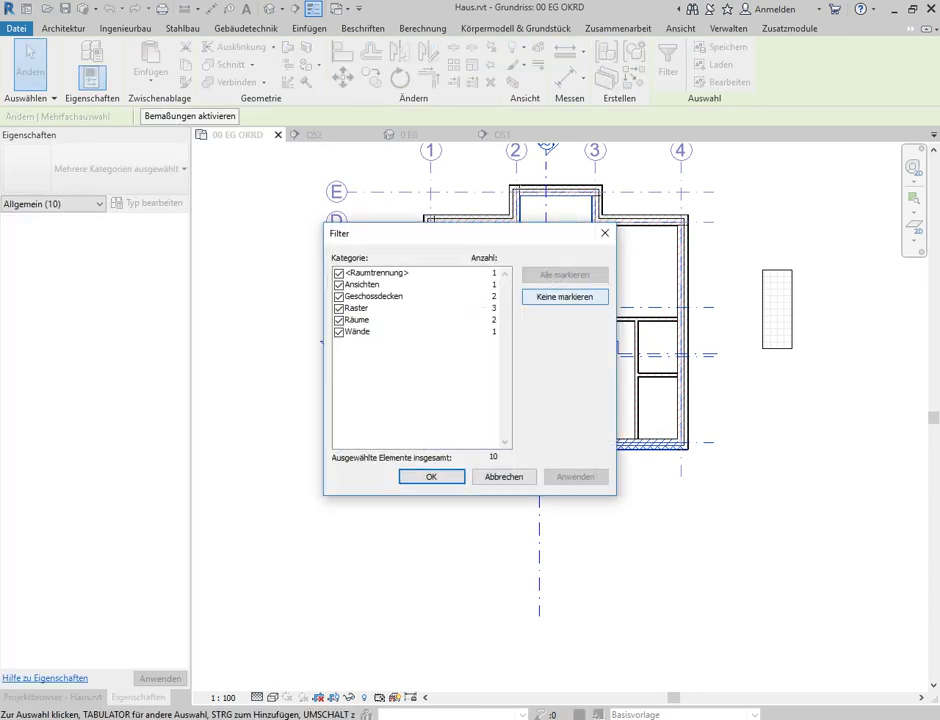
pyautogui.click(564, 296)
pyautogui.click(338, 319)
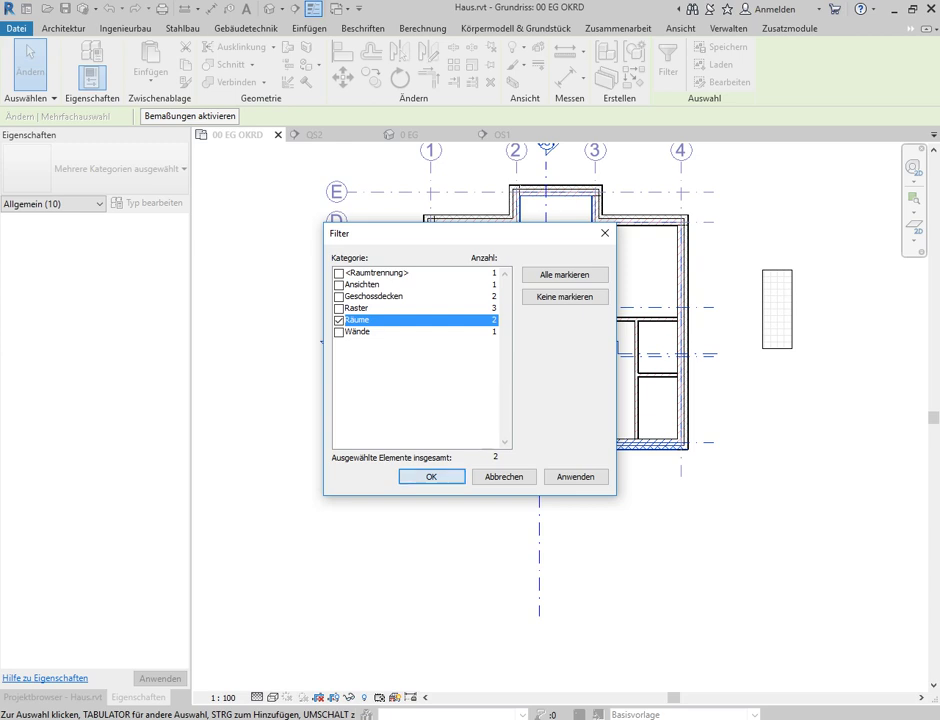
pyautogui.click(431, 476)
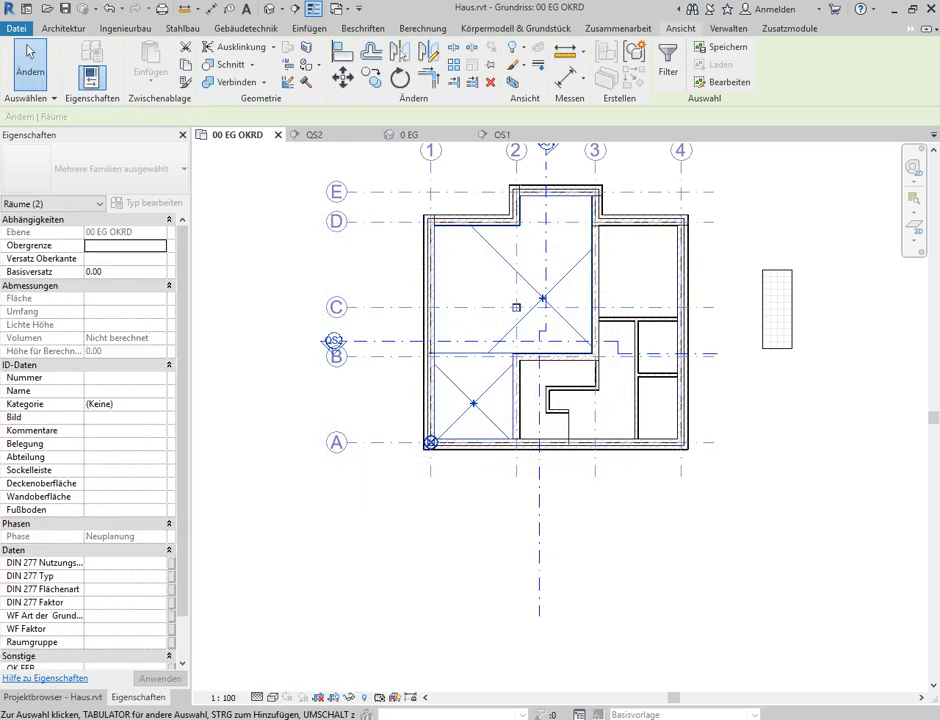
pyautogui.click(911, 28)
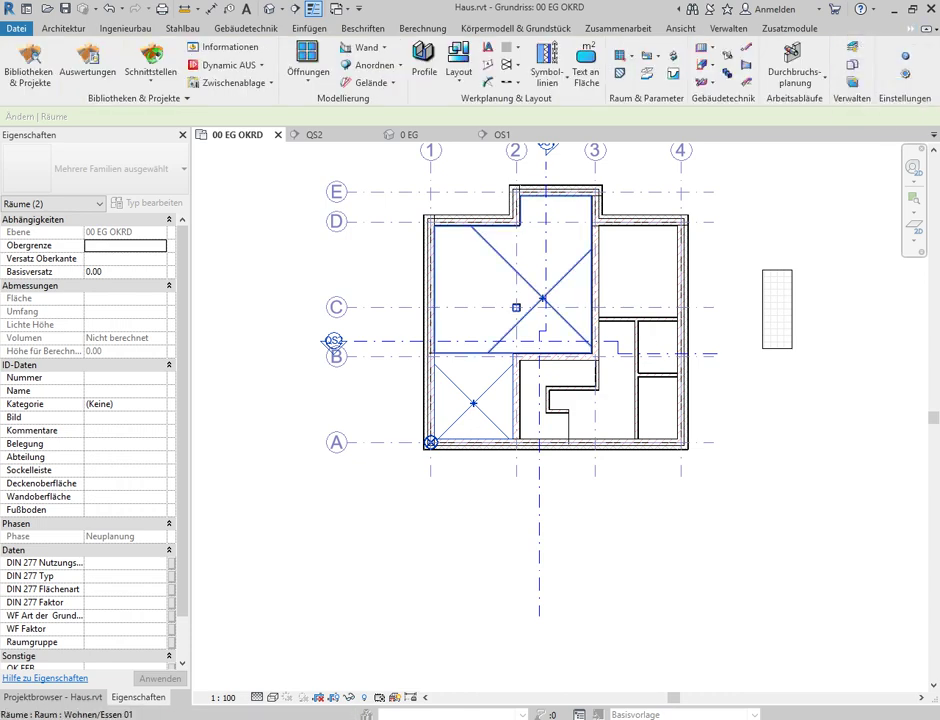
pyautogui.click(474, 52)
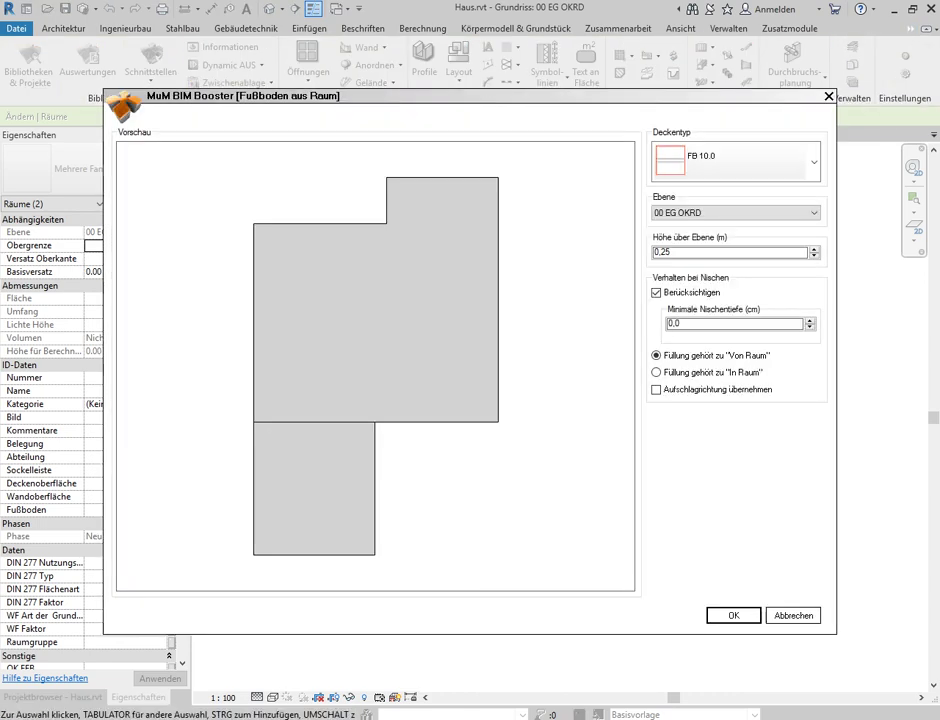
pyautogui.click(664, 252)
pyautogui.write('4')
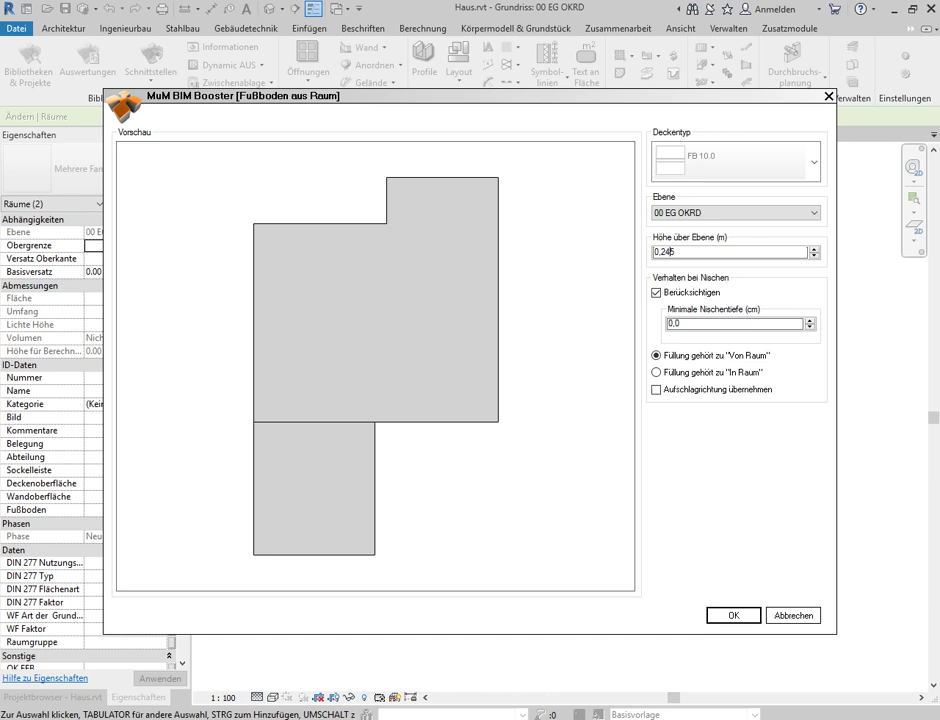
pyautogui.press('Return')
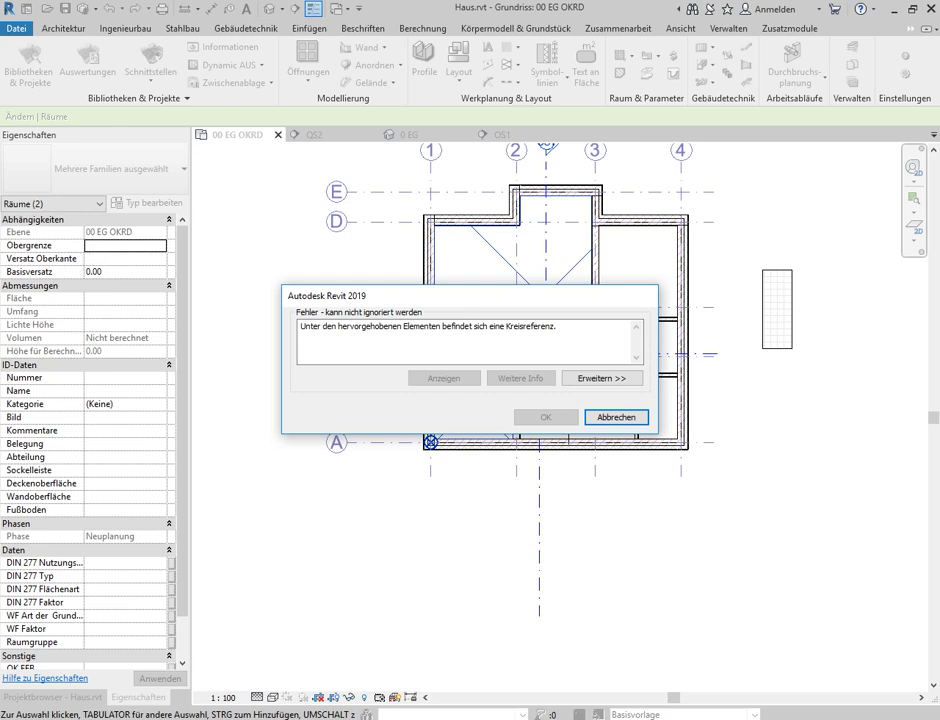
pyautogui.press('Escape')
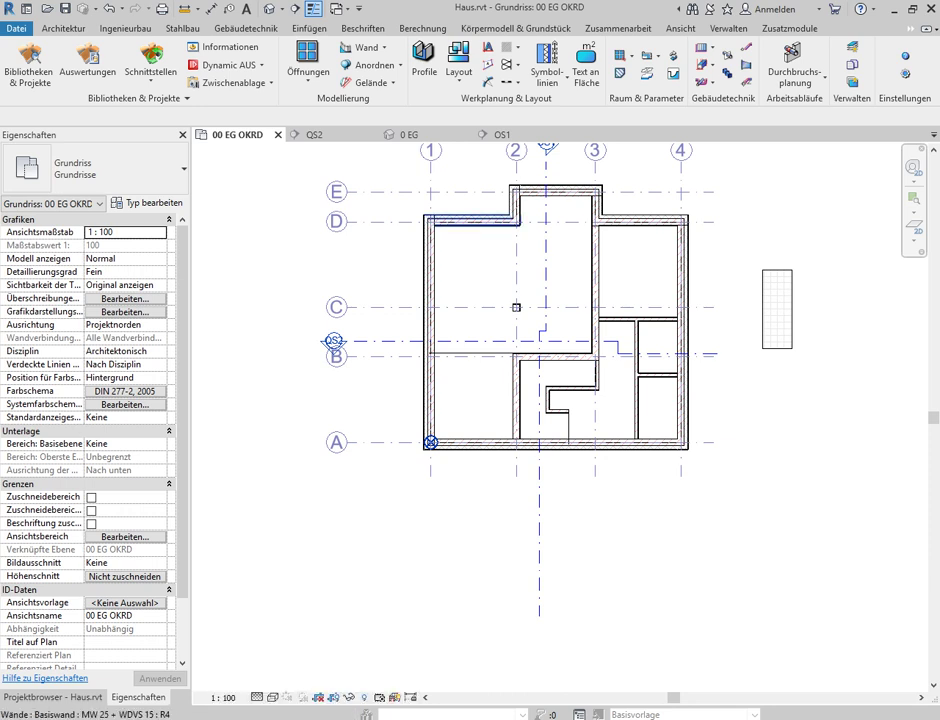
pyautogui.press('Tab')
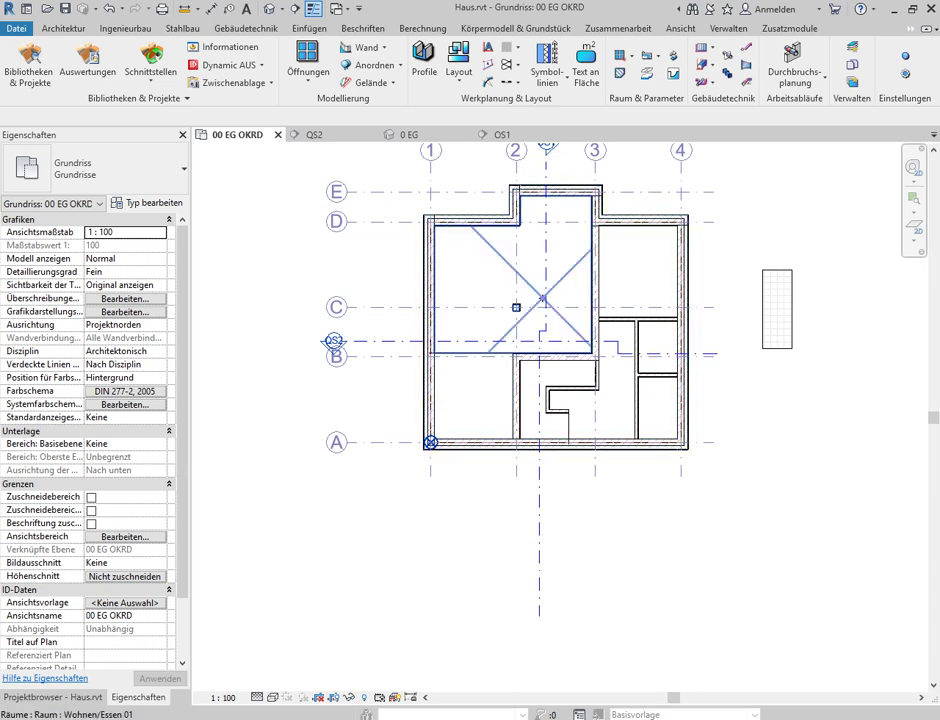
# - Run MuM Fußboden aus Raum on Wohnen/Essen at 0,245 m above level and expand the error details
pyautogui.click(478, 232)
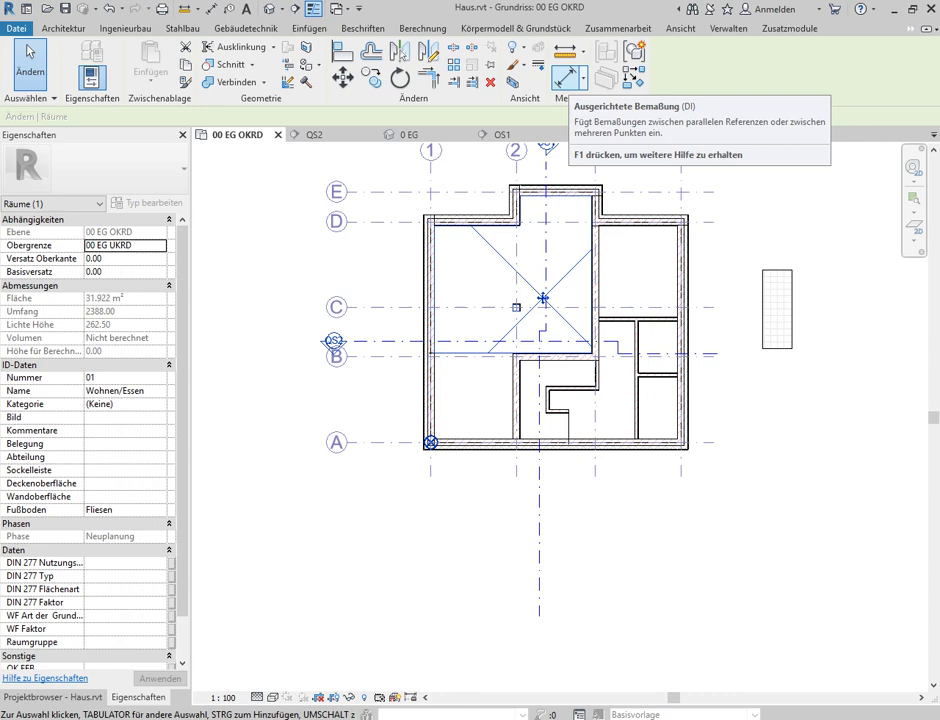
pyautogui.click(911, 28)
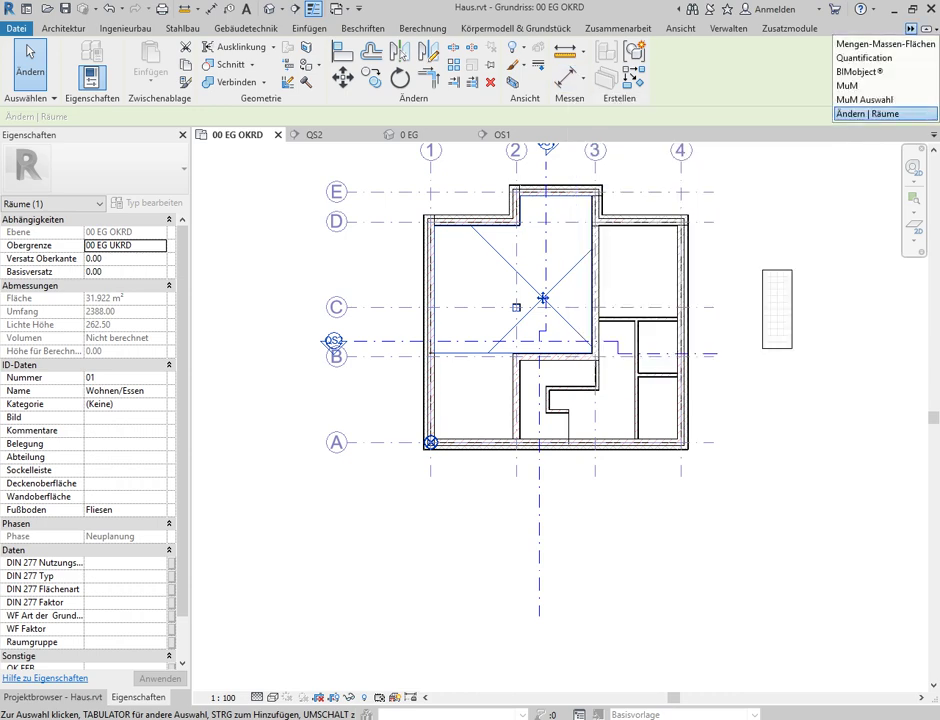
pyautogui.click(846, 85)
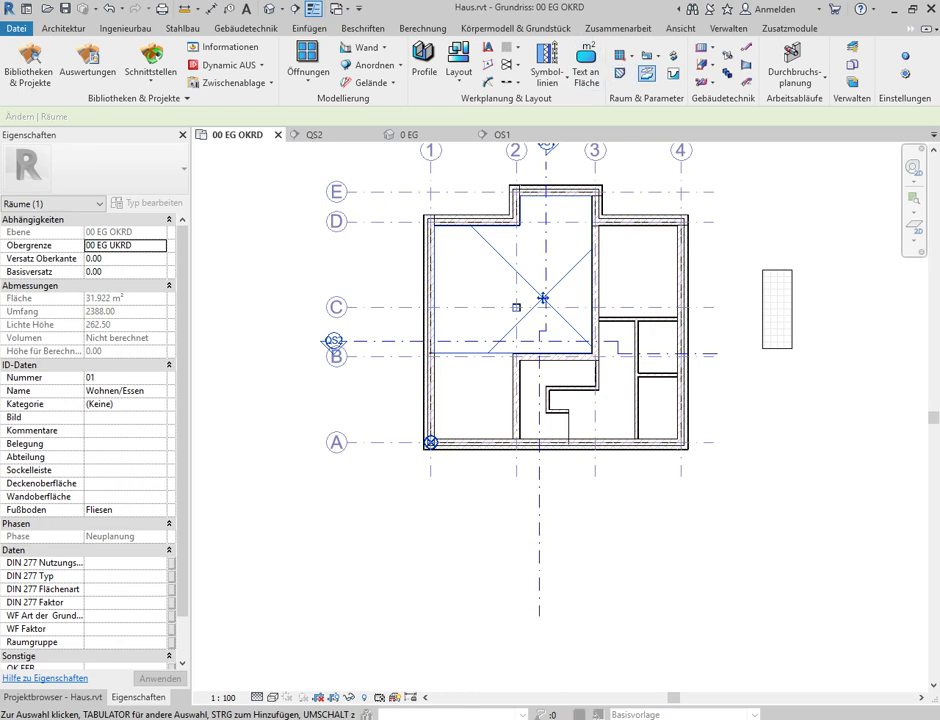
pyautogui.click(470, 52)
pyautogui.click(657, 252)
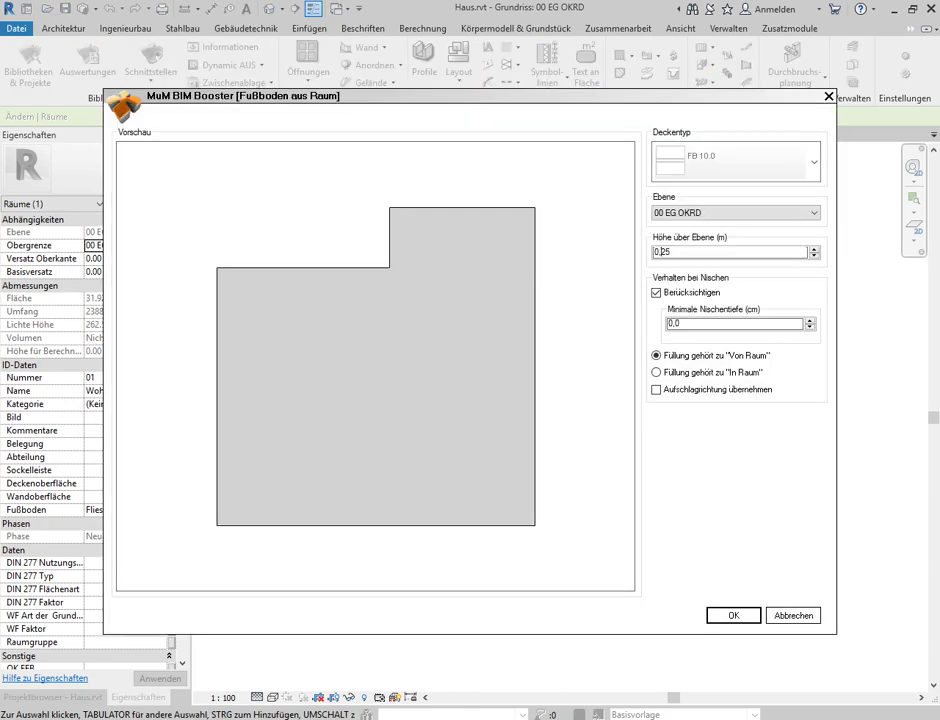
pyautogui.write('4')
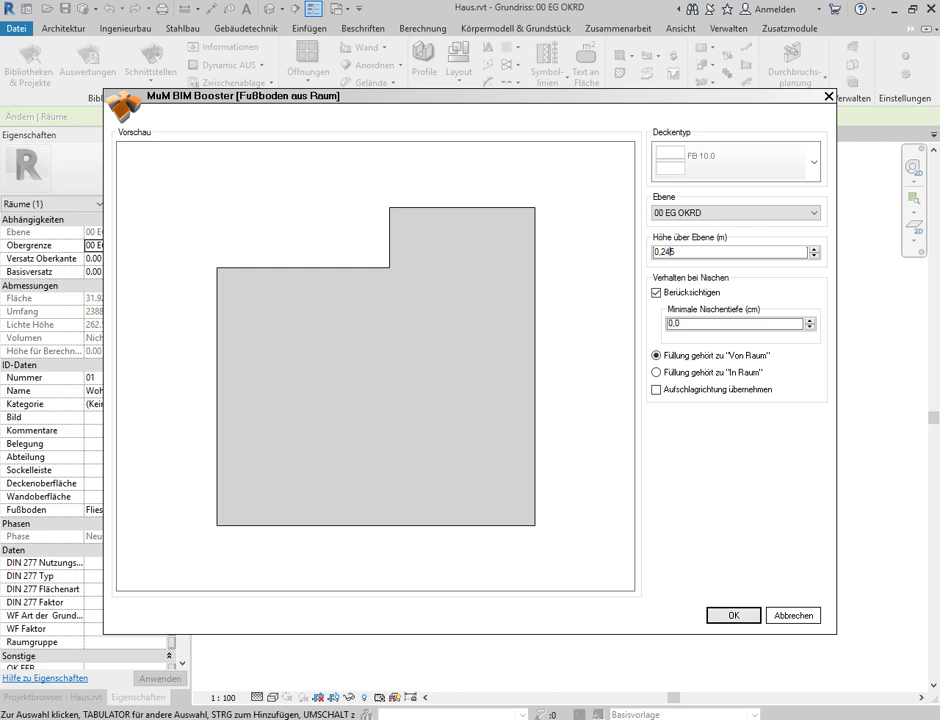
pyautogui.click(733, 615)
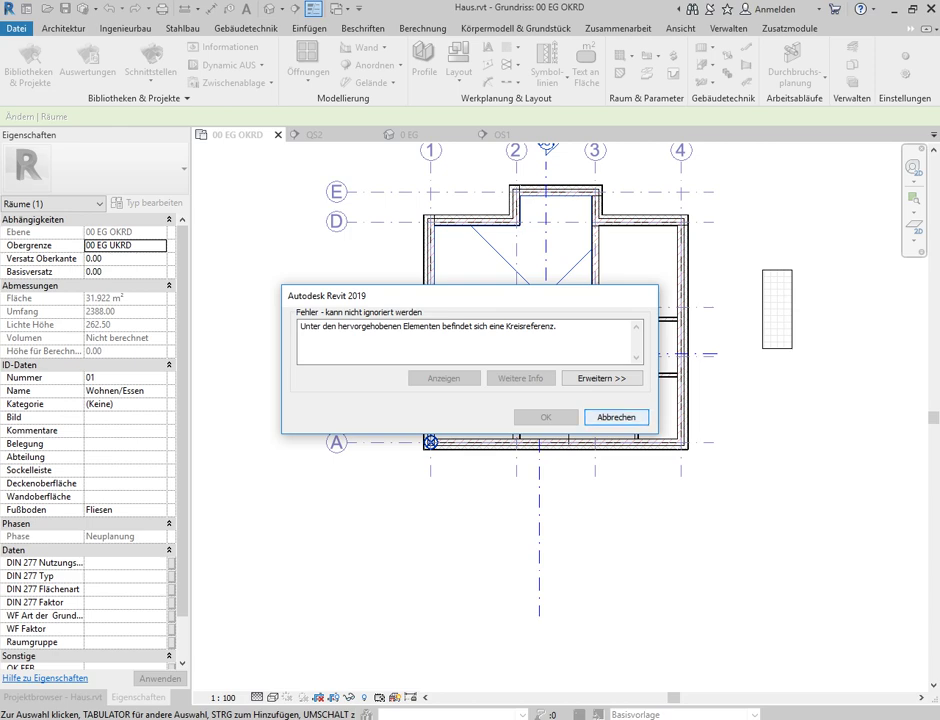
pyautogui.click(594, 378)
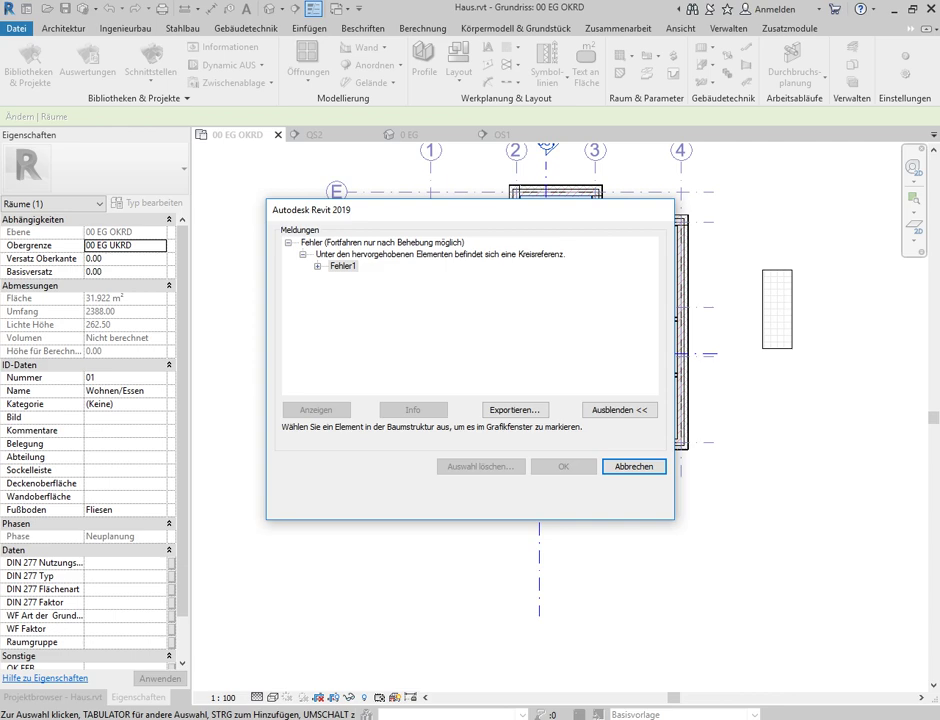
# - Review the deleted elements listed under Fehler1, then dismiss the error
pyautogui.doubleClick(343, 266)
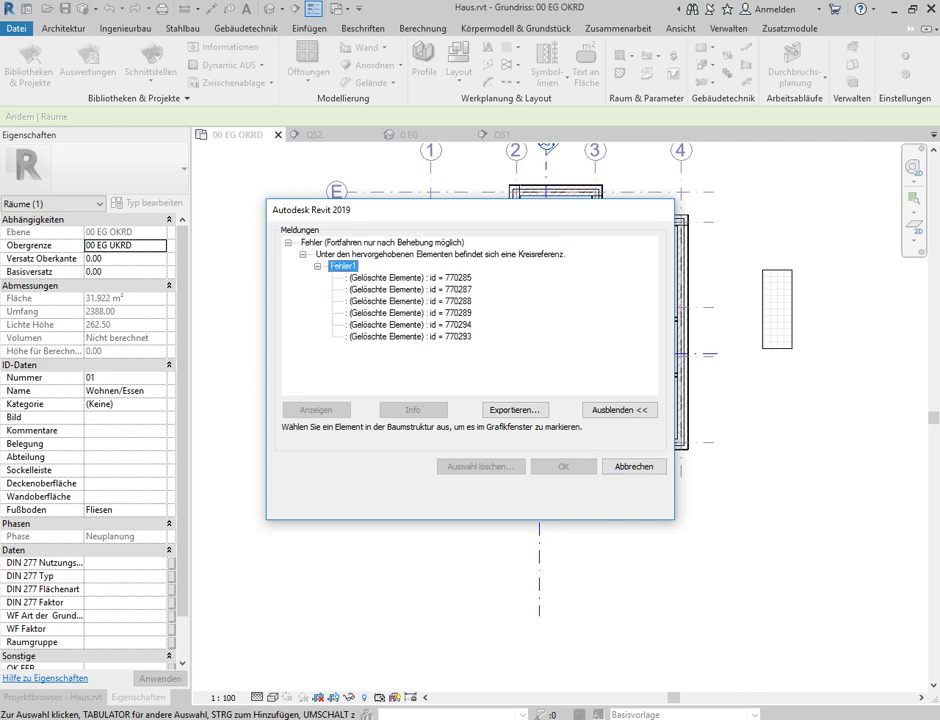
pyautogui.moveTo(400, 210); pyautogui.dragTo(66, 208)
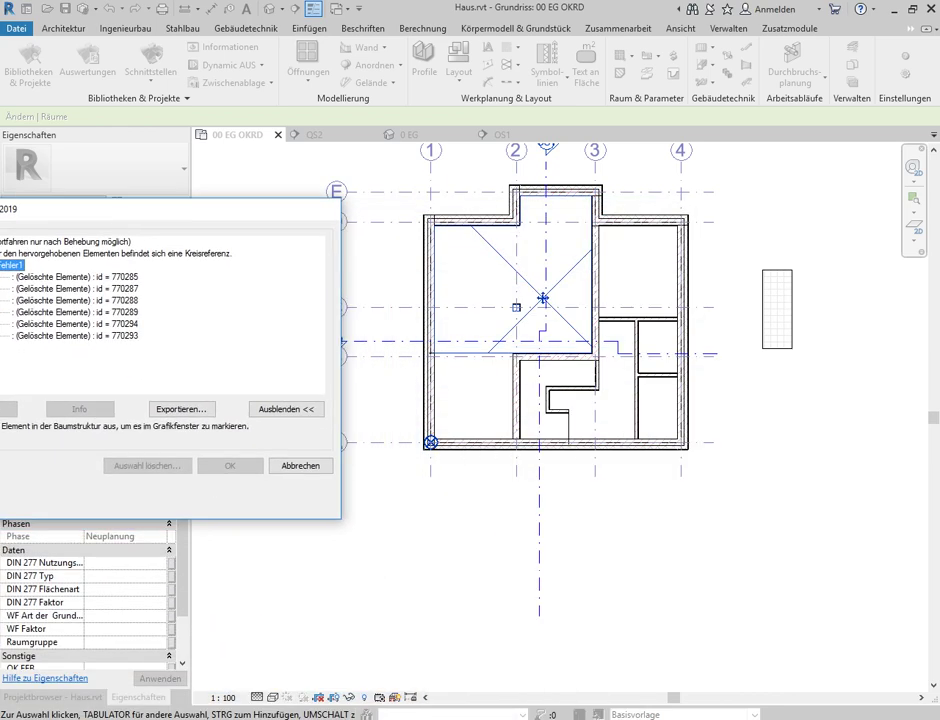
pyautogui.click(77, 276)
pyautogui.press('Down')
pyautogui.press('Down')
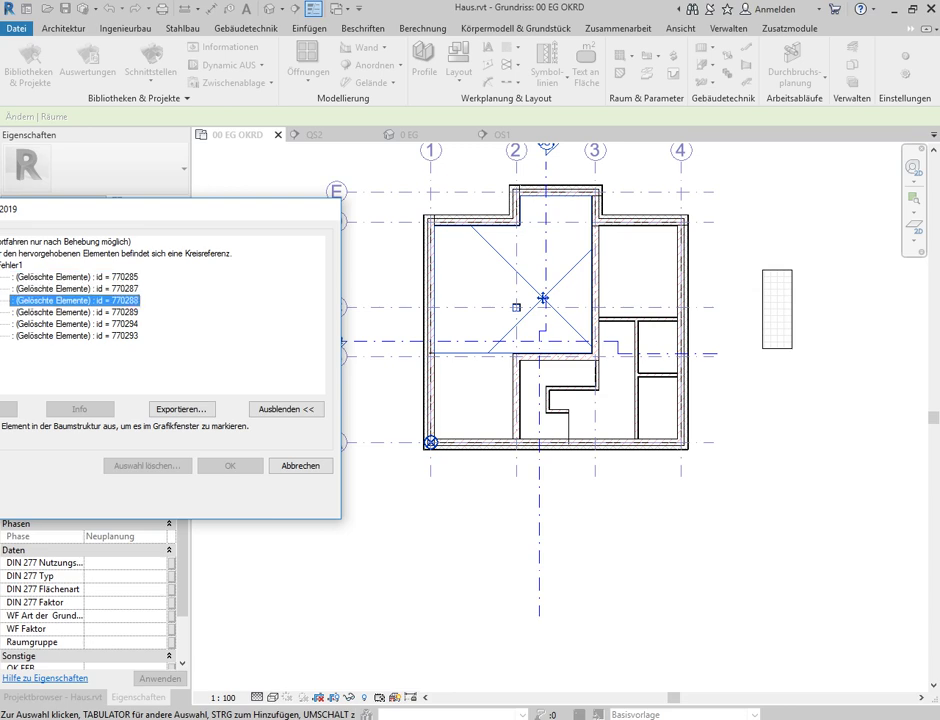
pyautogui.press('Down')
pyautogui.press('Down')
pyautogui.press('Down')
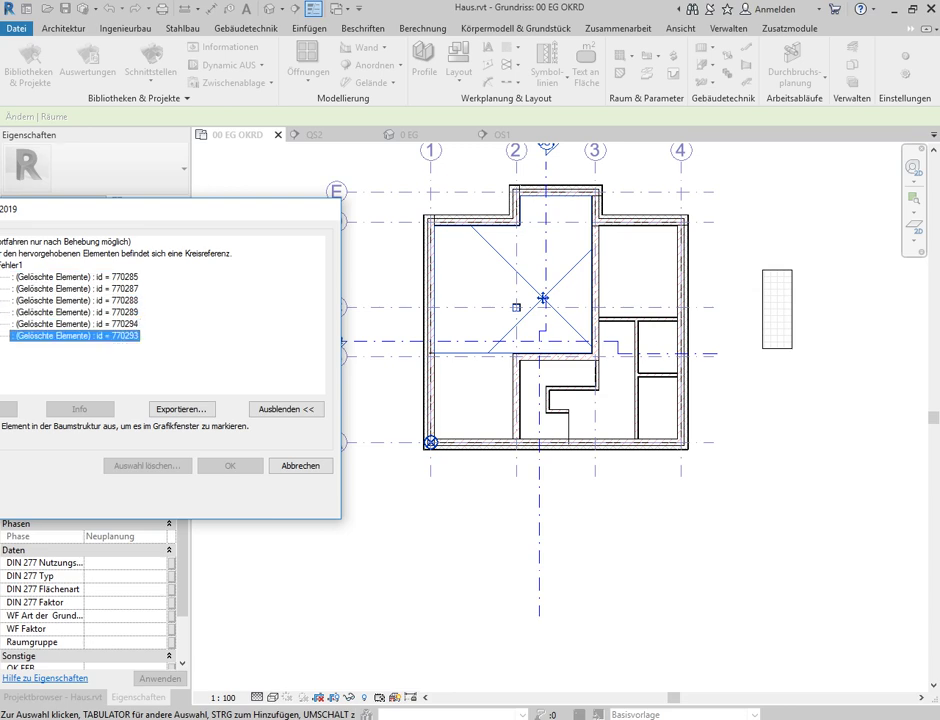
pyautogui.press('Escape')
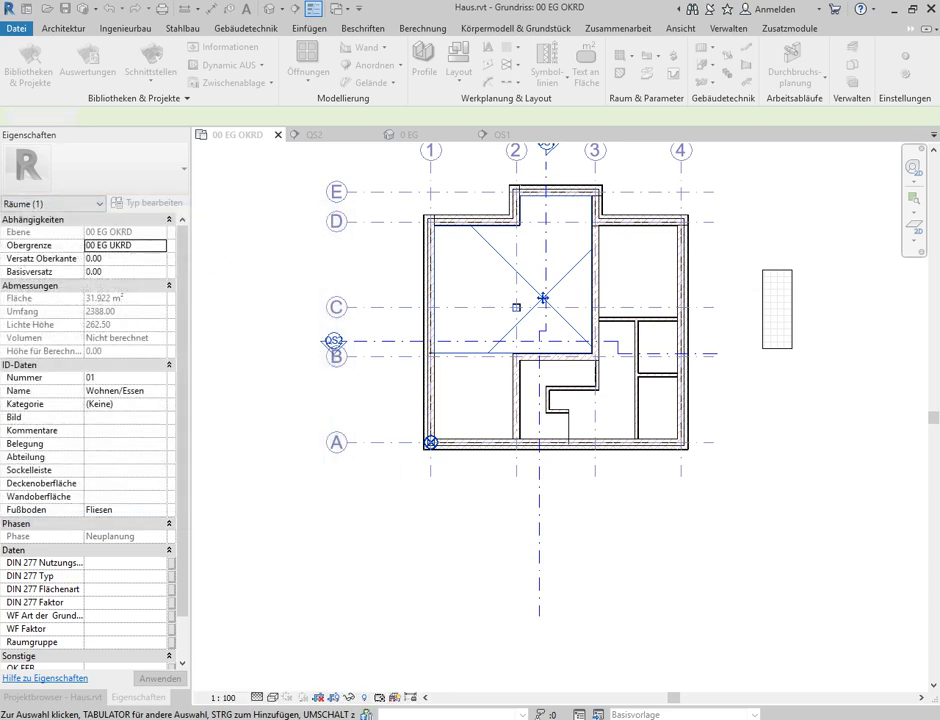
# - Clear the selection and select the Kueche room
pyautogui.press('Escape')
pyautogui.scroll(2, 477, 407)
pyautogui.click(477, 407)
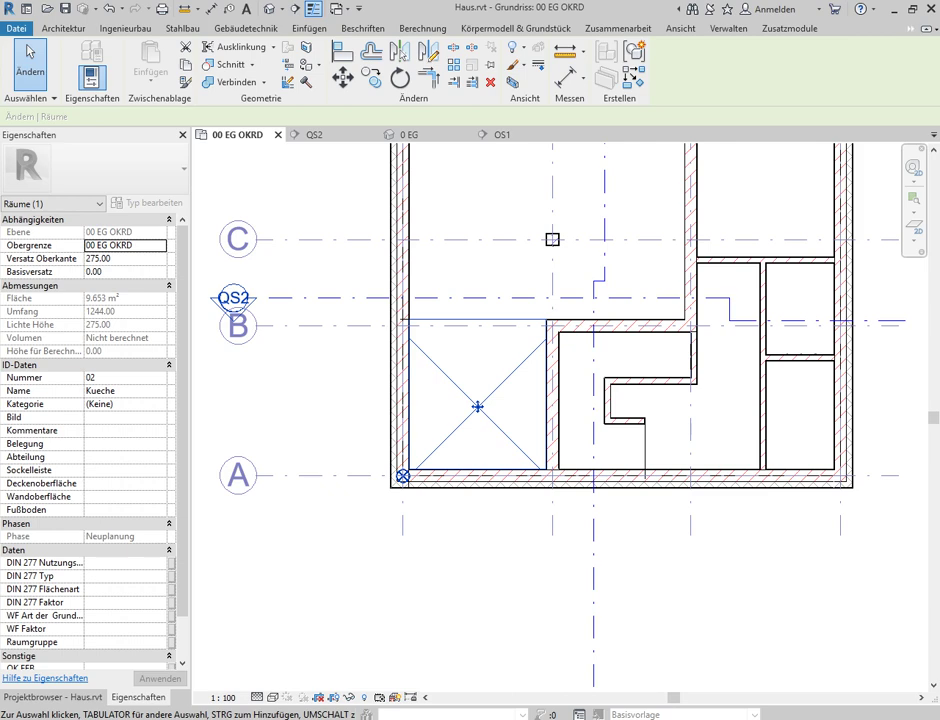
# - Generate the Kueche floor with MuM Fußboden aus Raum at 0,245 m above level
pyautogui.click(911, 28)
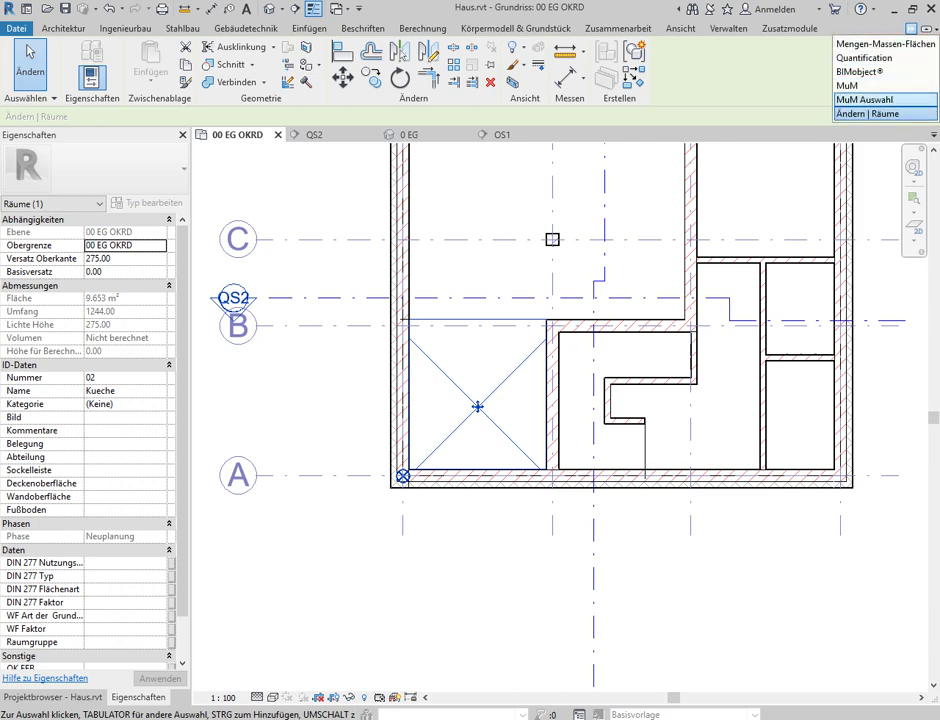
pyautogui.click(847, 85)
pyautogui.click(480, 52)
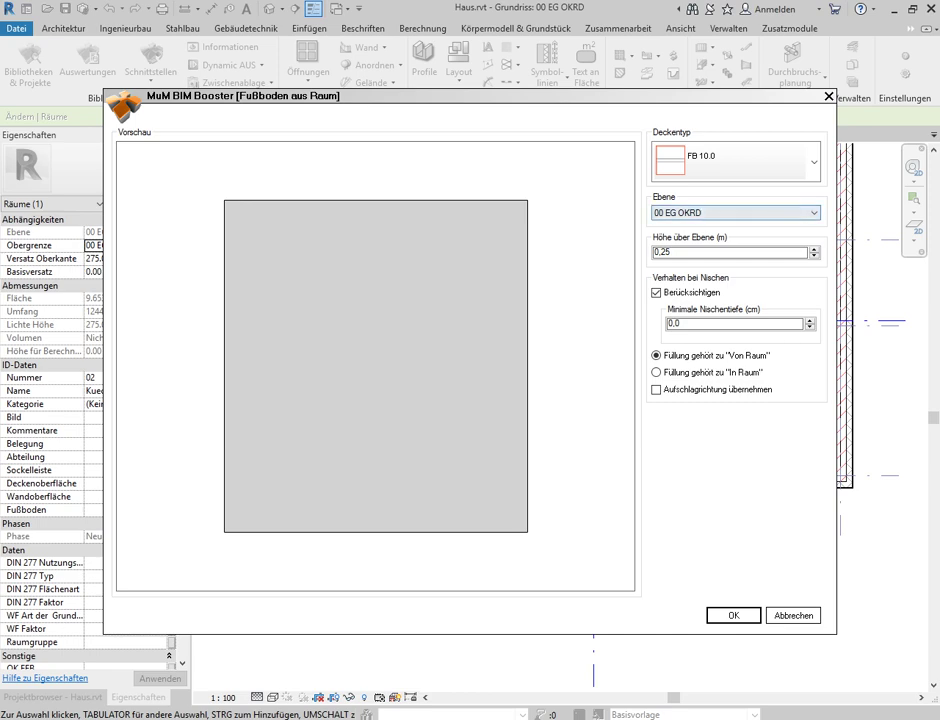
pyautogui.write('4')
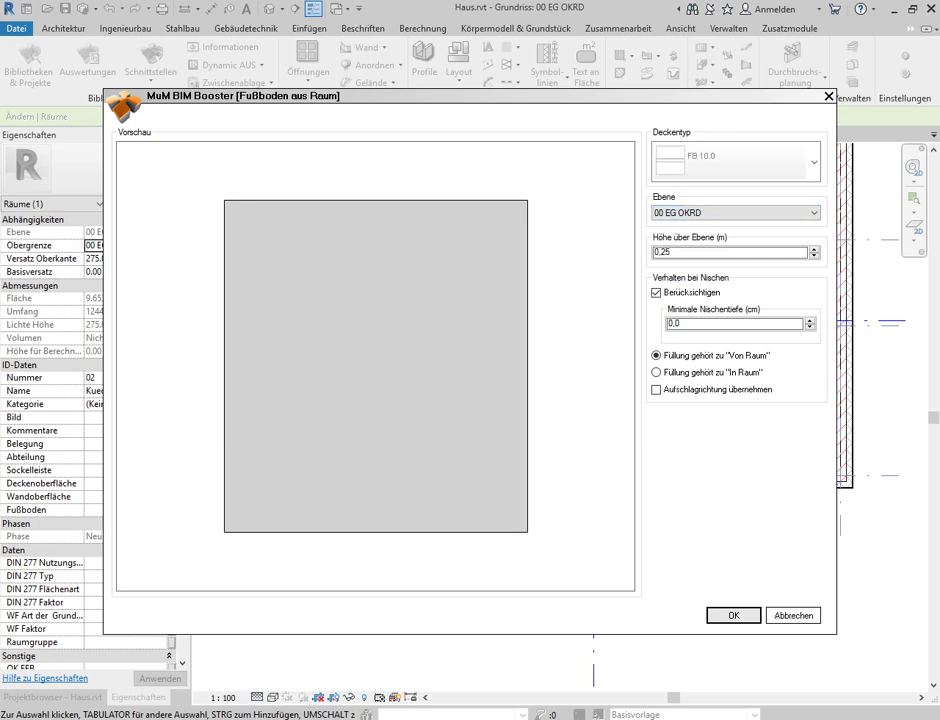
pyautogui.press('Return')
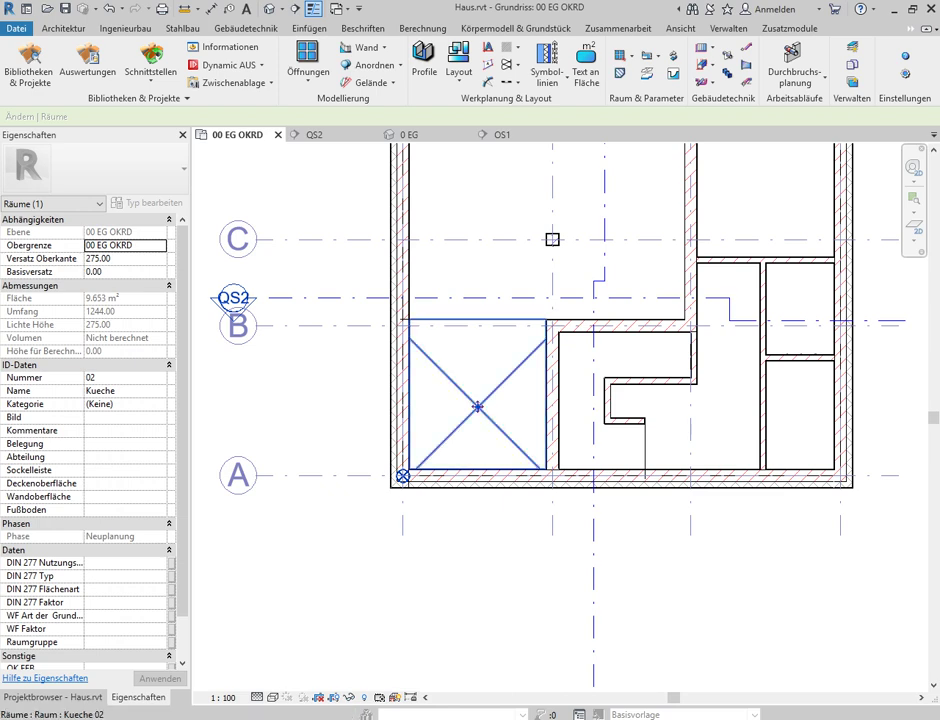
# - Delete the stray FB 12 tiled floor sample beside the ground-floor plan
pyautogui.moveTo(401, 284); pyautogui.dragTo(335, 470, button='middle')
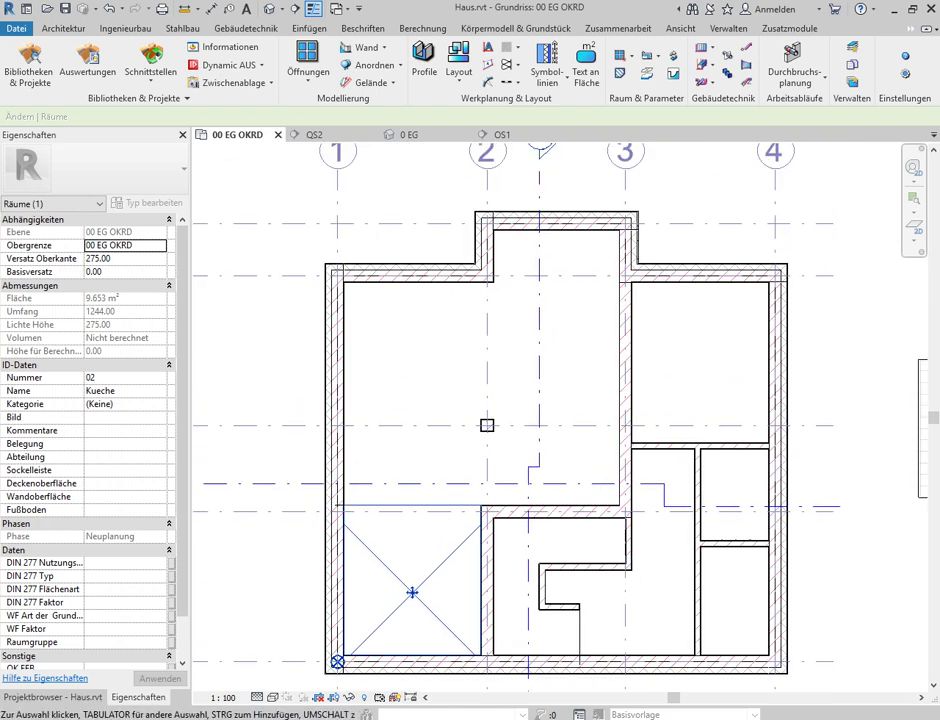
pyautogui.scroll(5, 487, 425)
pyautogui.scroll(-1, 457, 556)
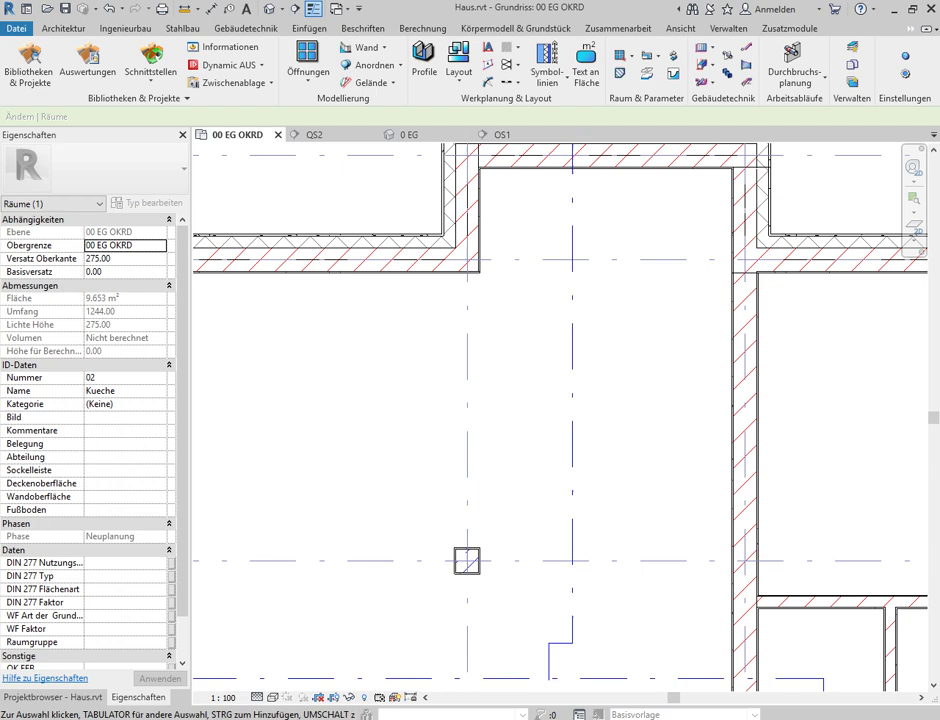
pyautogui.scroll(-1, 457, 530)
pyautogui.scroll(-1, 455, 495)
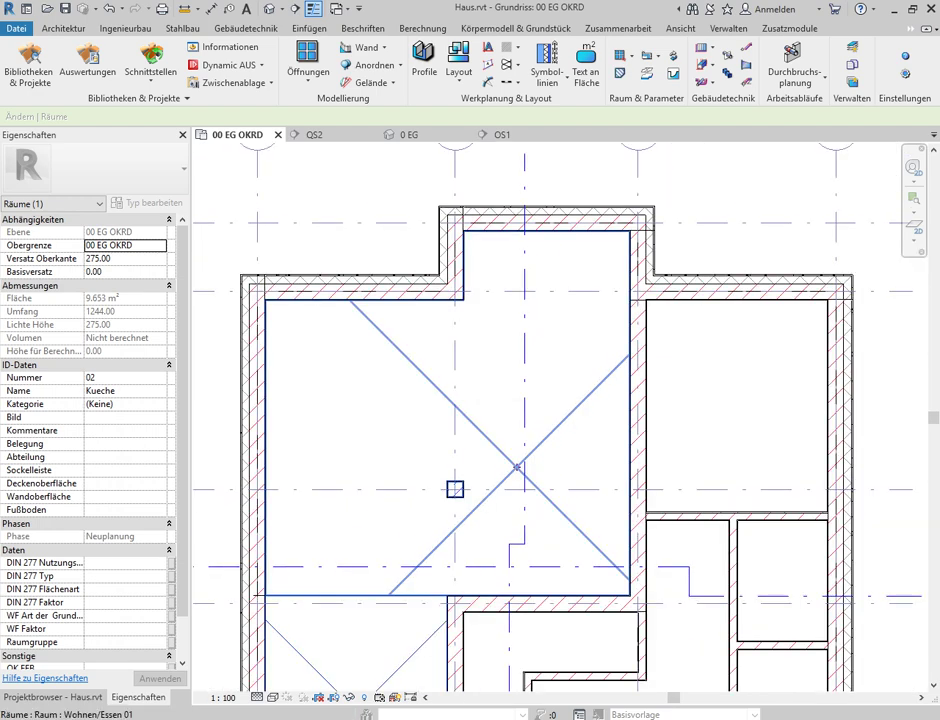
pyautogui.click(455, 489)
pyautogui.press('Escape')
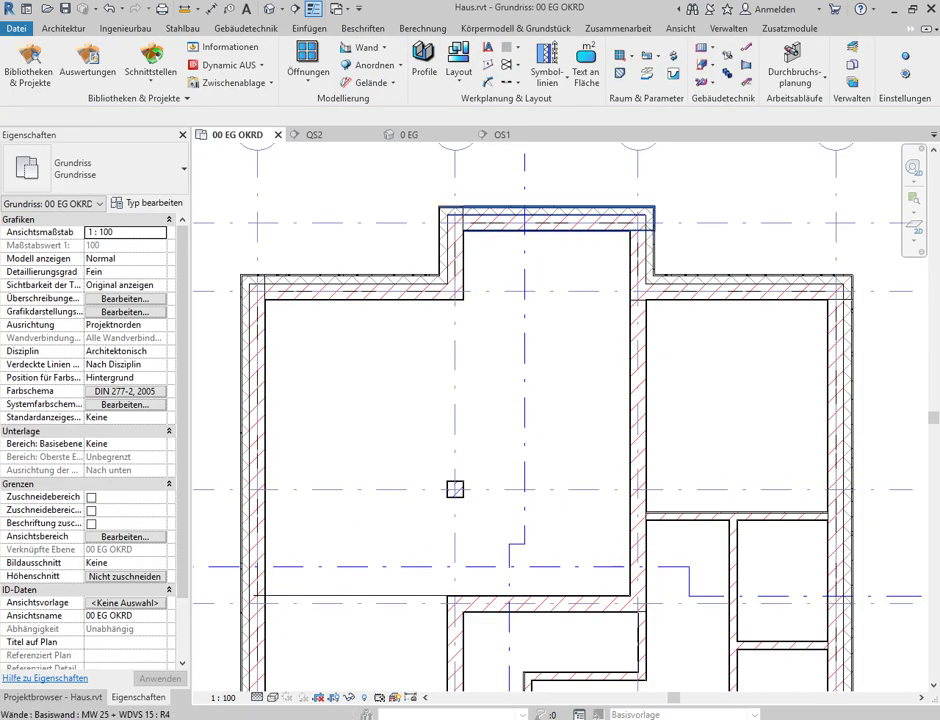
pyautogui.scroll(-3, 455, 489)
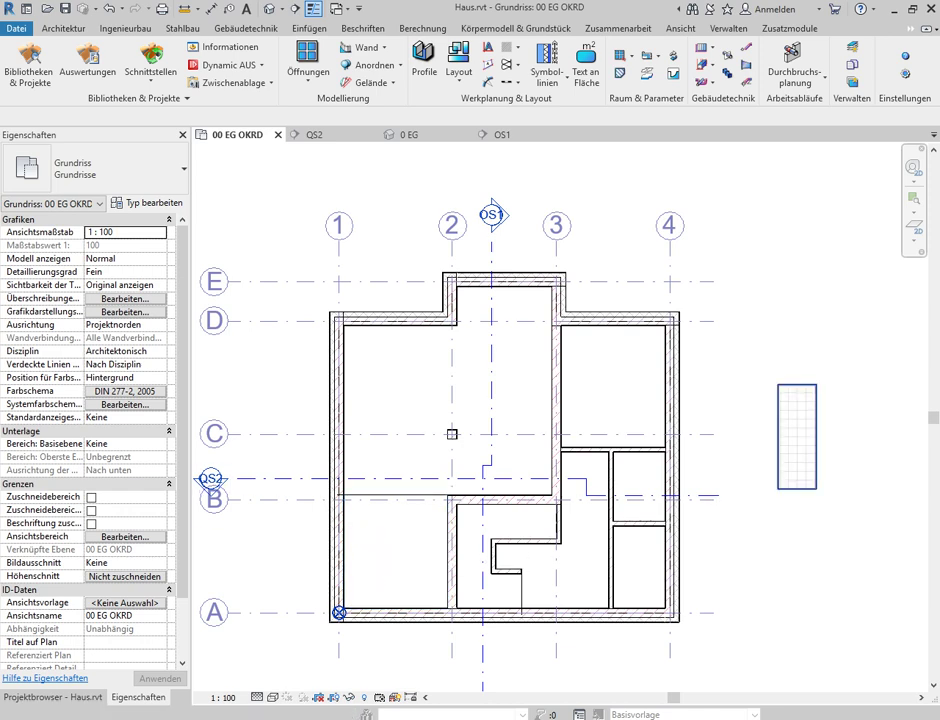
pyautogui.click(797, 437)
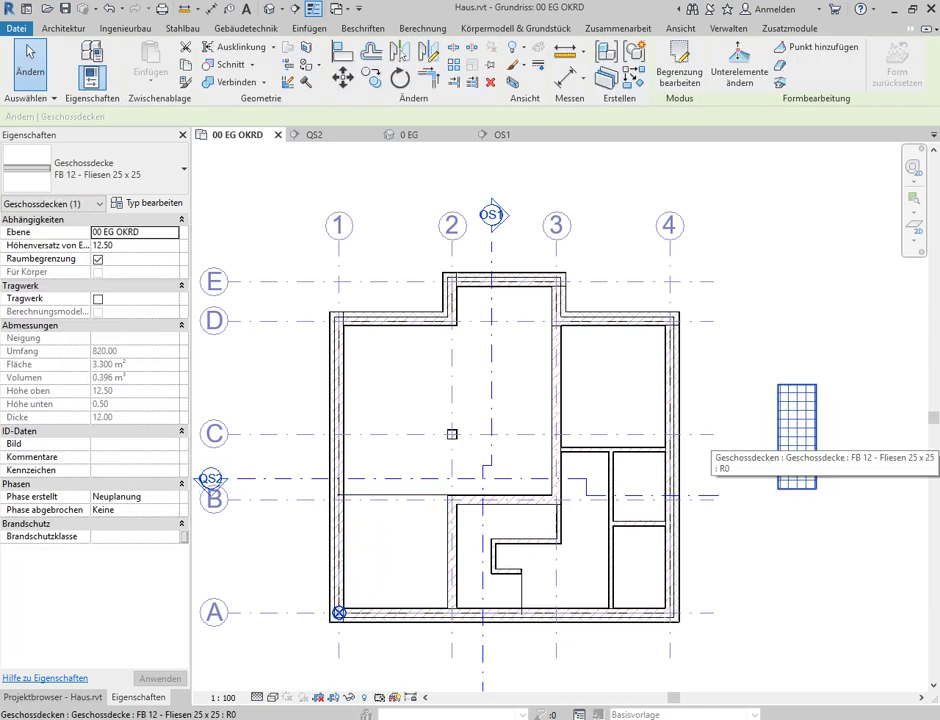
pyautogui.press('Delete')
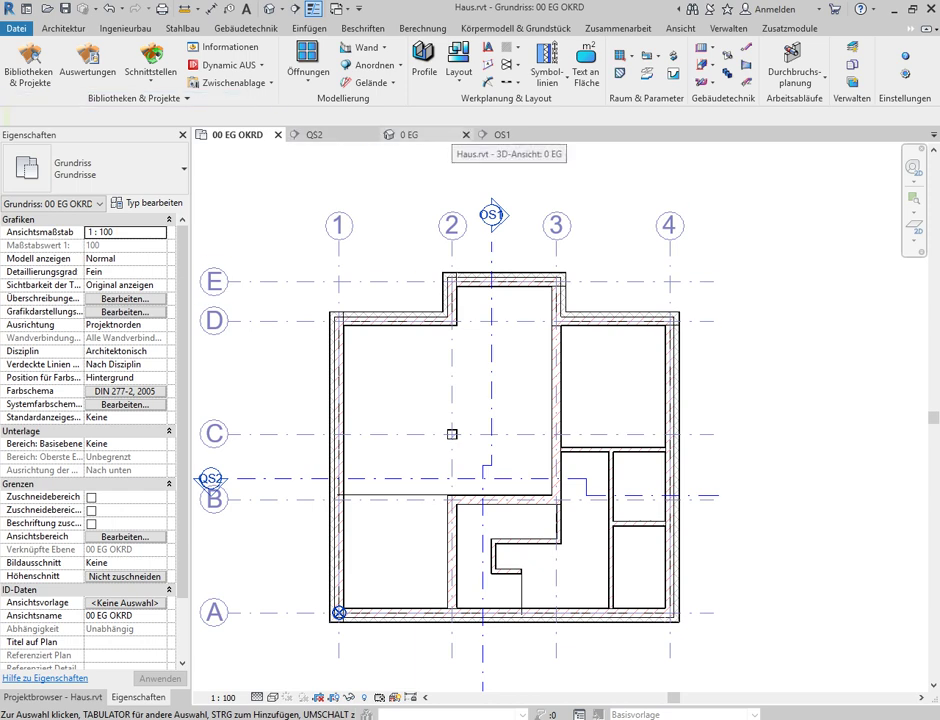
pyautogui.click(410, 134)
pyautogui.scroll(-5, 540, 360)
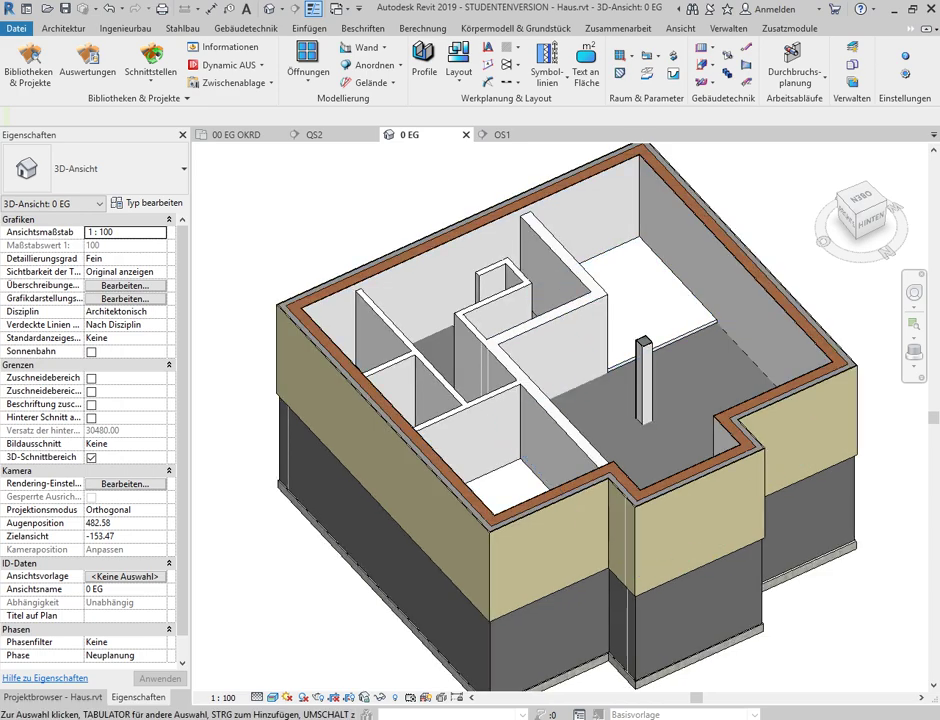
pyautogui.moveTo(560, 400)
pyautogui.keyDown('shift'); pyautogui.mouseDown(button='middle')
pyautogui.moveTo(600, 380)
pyautogui.moveTo(560, 390)
pyautogui.mouseUp(button='middle'); pyautogui.keyUp('shift')
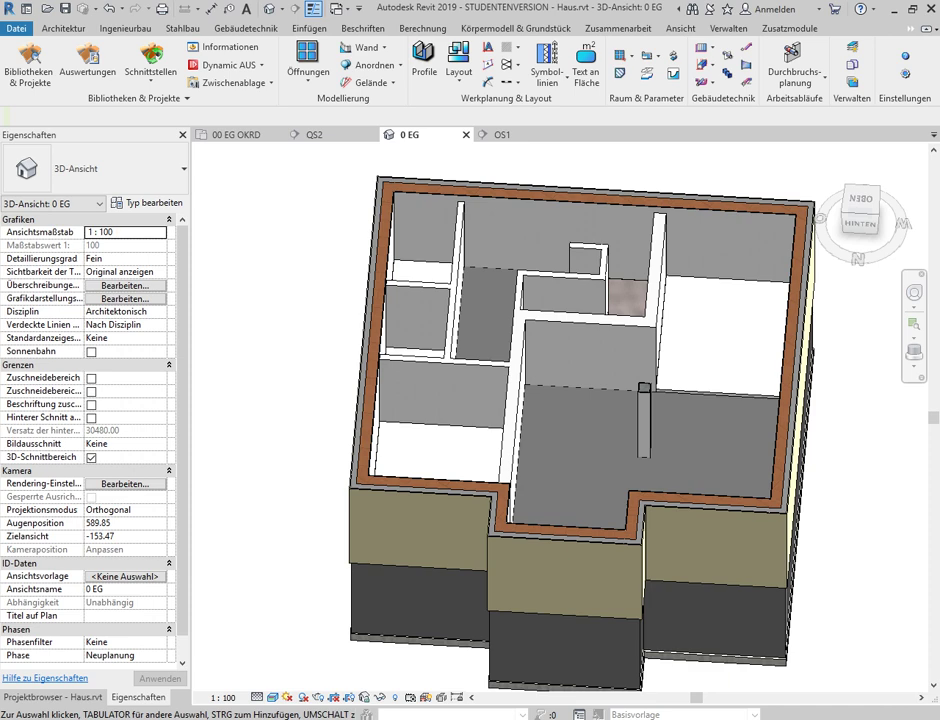
pyautogui.click(722, 335)
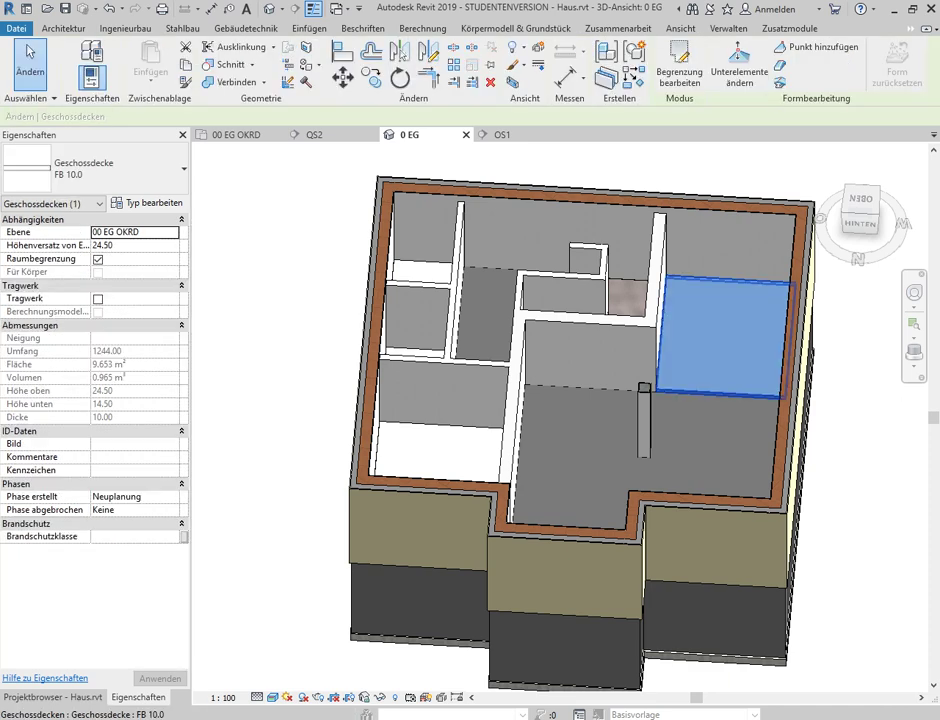
pyautogui.click(147, 203)
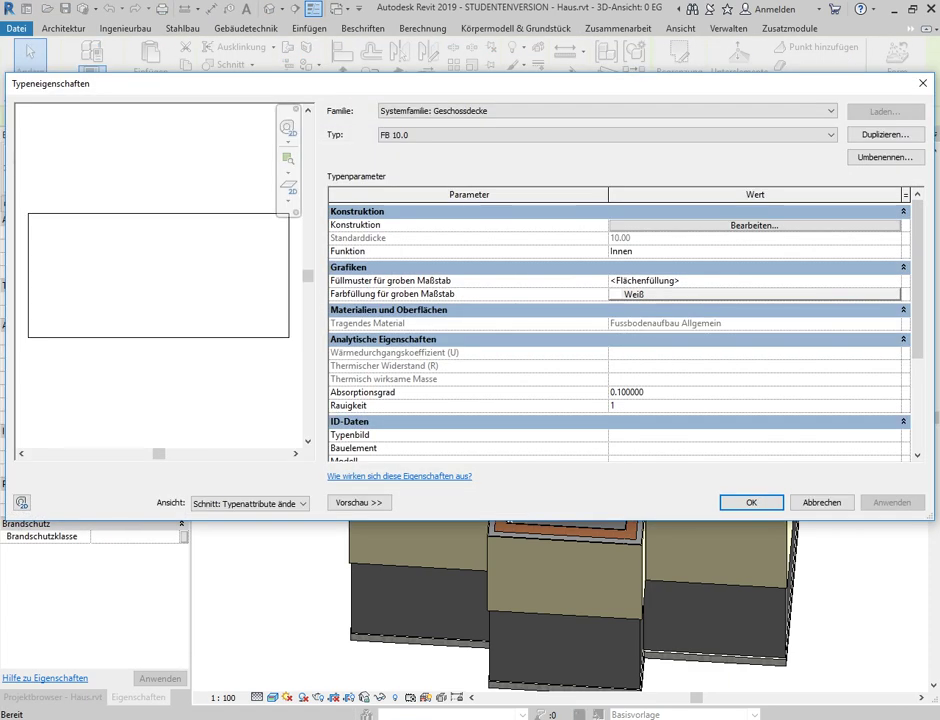
pyautogui.click(754, 225)
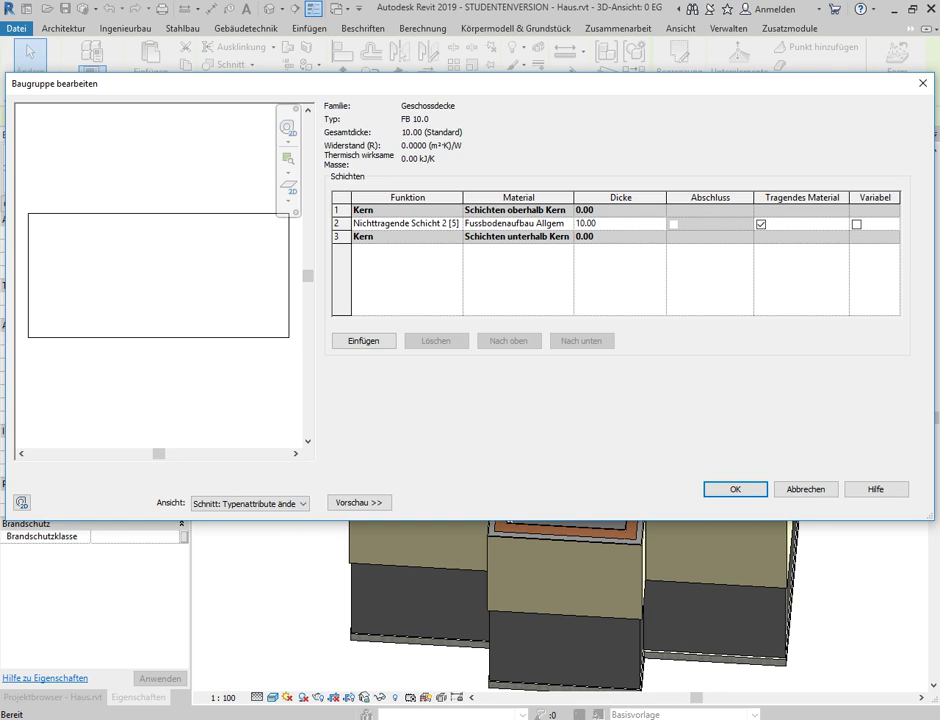
pyautogui.press('Return')
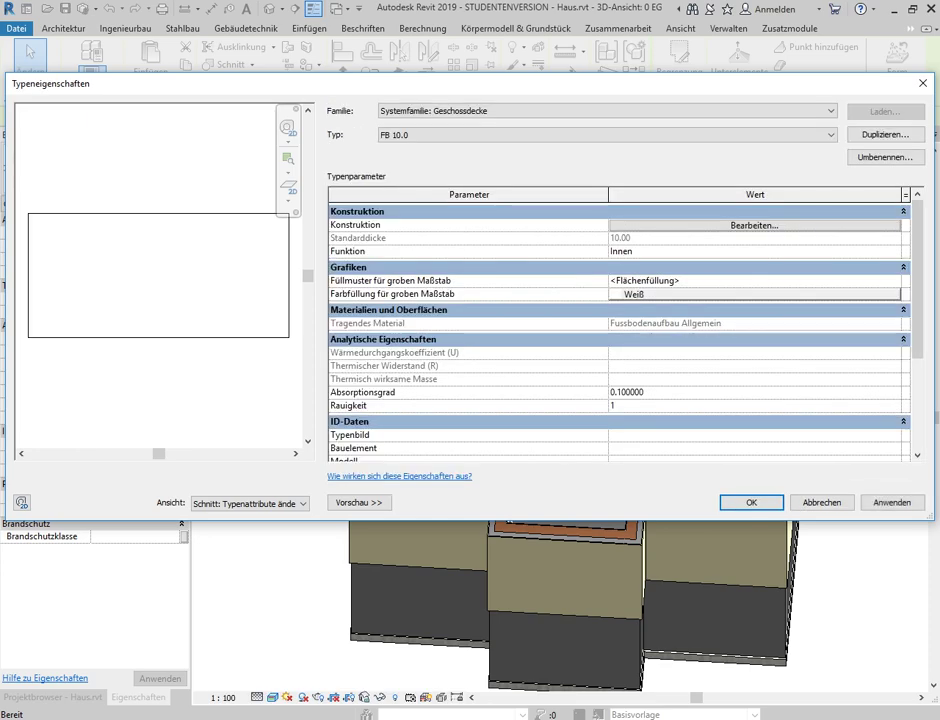
pyautogui.press('Return')
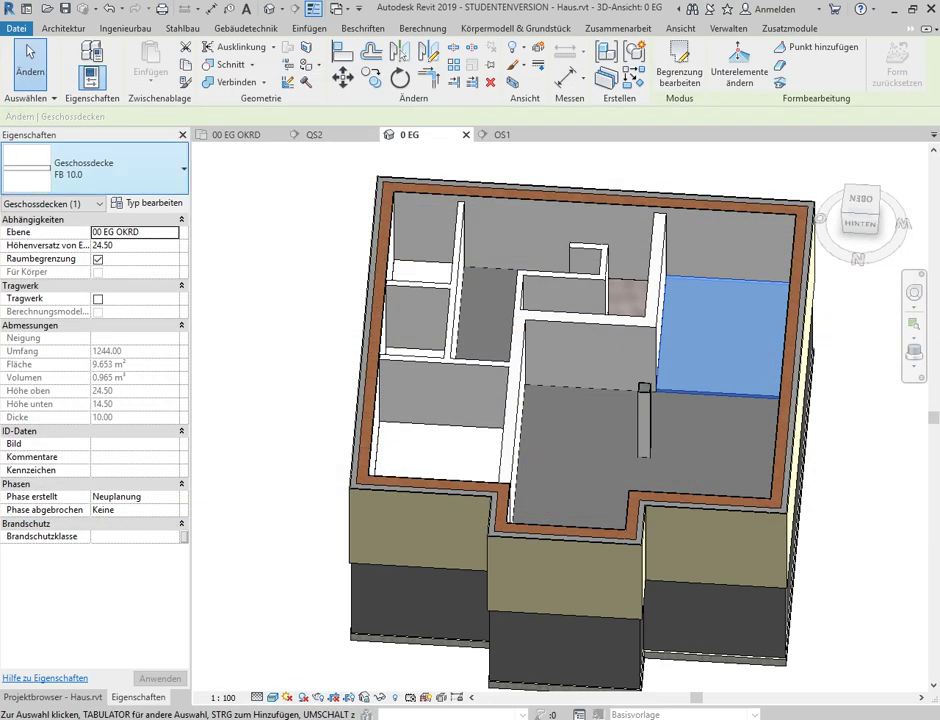
# - Change the selected slab and the small bottom-left slab to FB 12 - Fliesen 25 x 25
pyautogui.click(95, 168)
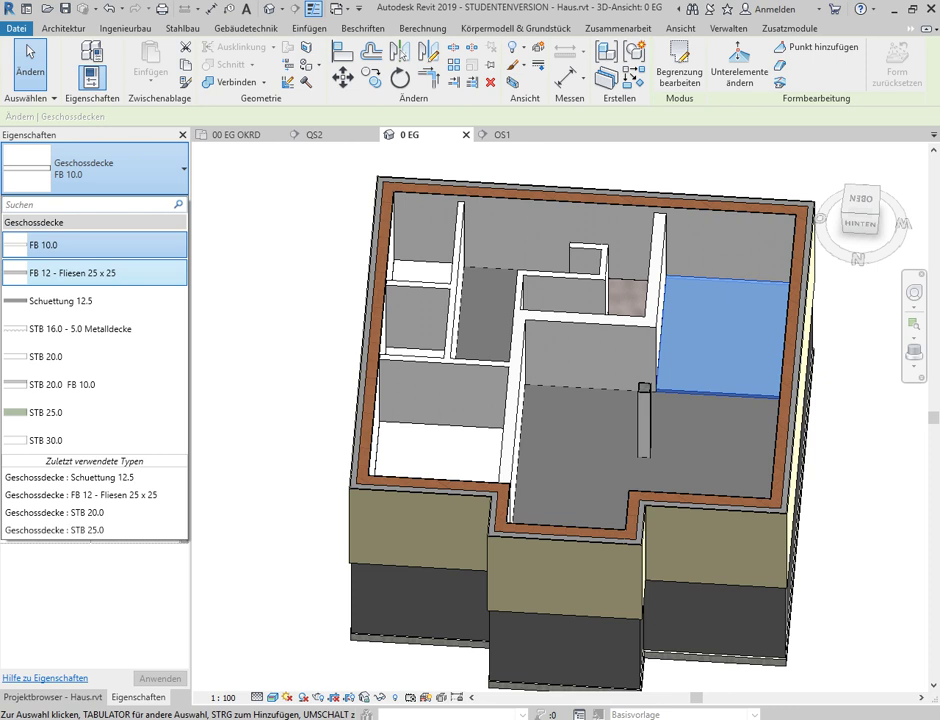
pyautogui.click(70, 272)
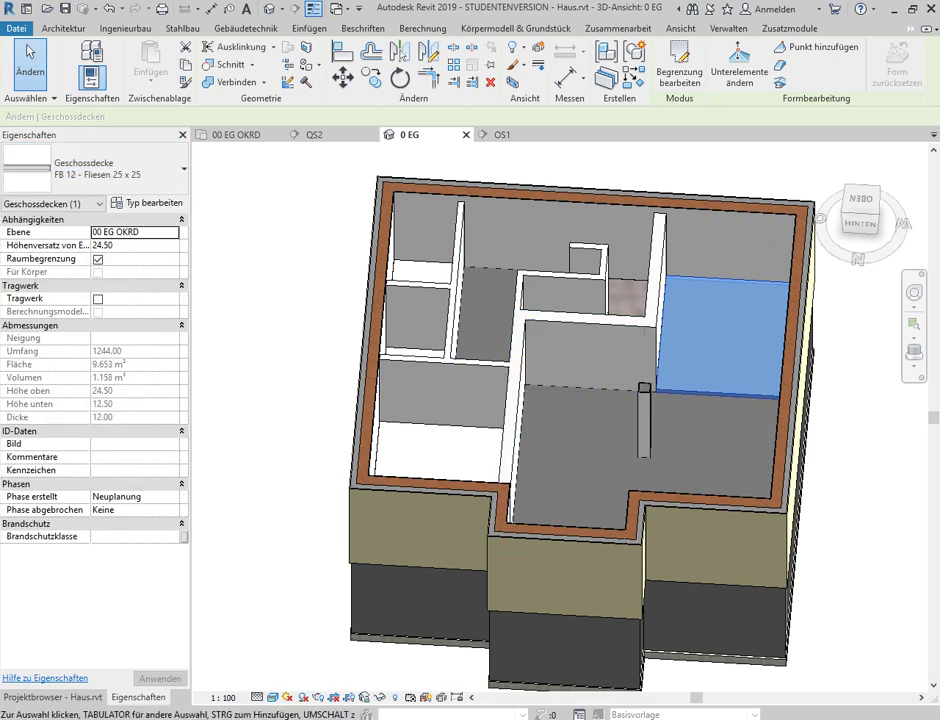
pyautogui.keyDown('shift'); pyautogui.moveTo(560, 400); pyautogui.dragTo(620, 430, button='middle'); pyautogui.keyUp('shift')
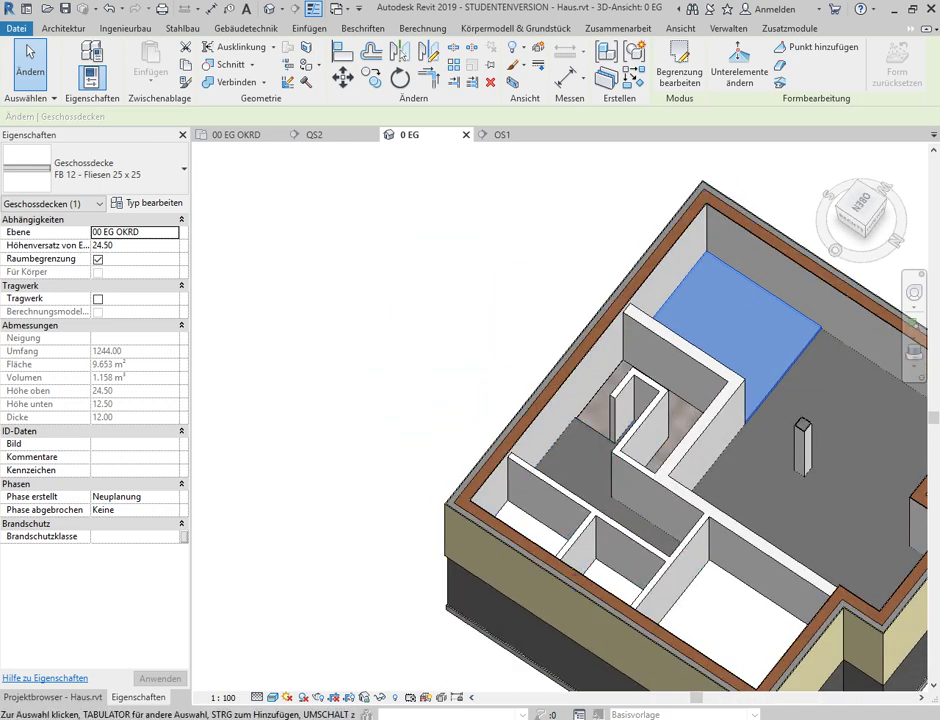
pyautogui.click(530, 527)
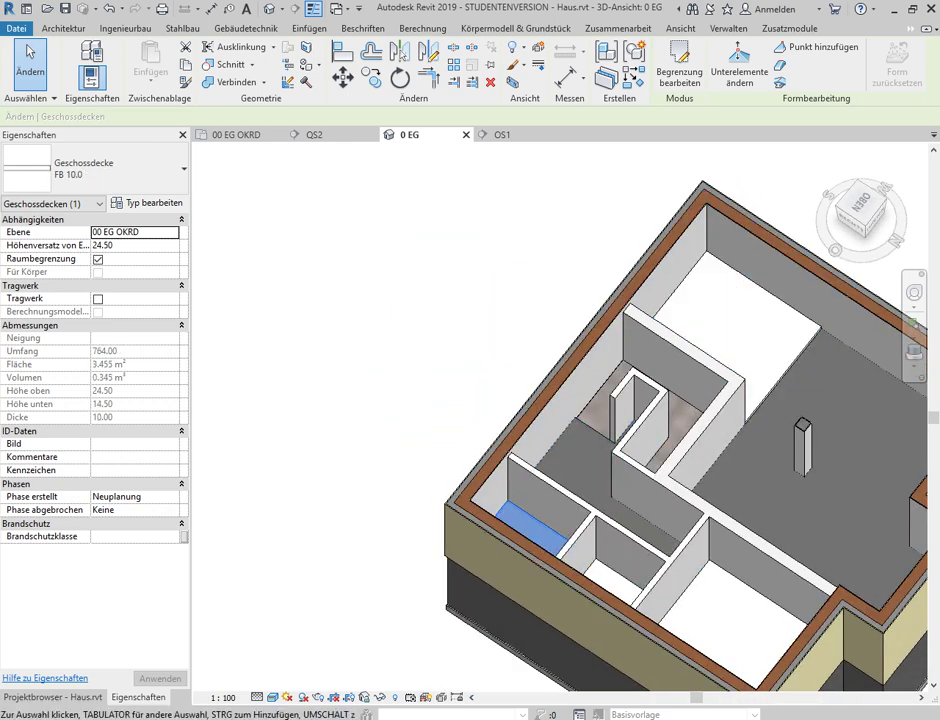
pyautogui.click(95, 167)
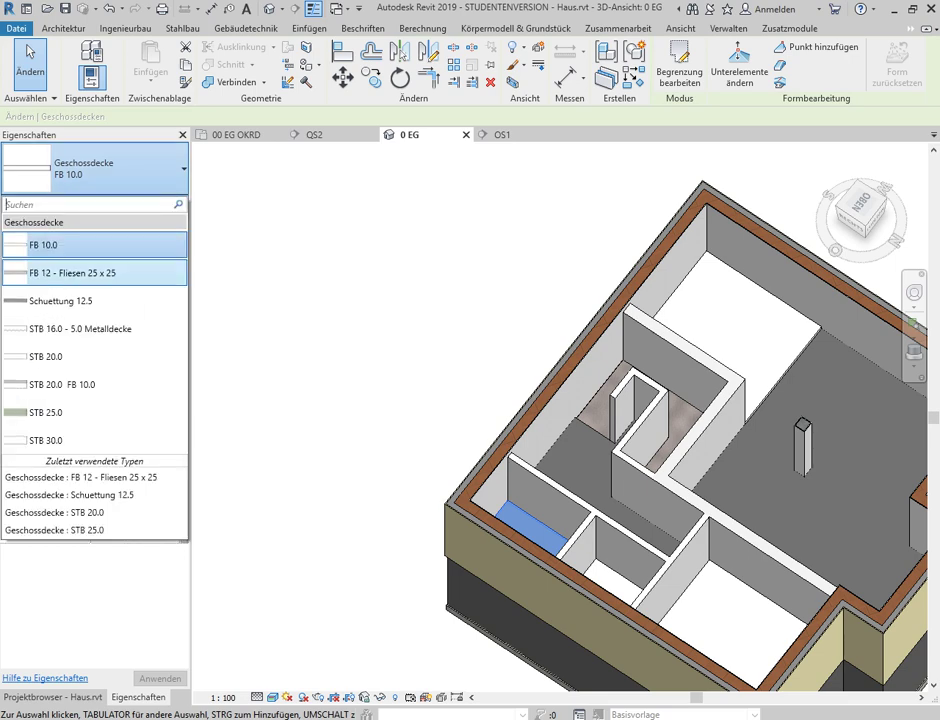
pyautogui.click(70, 272)
# - Change the lower-middle and lower-right room slabs to FB 12 - Fliesen 25 x 25
pyautogui.click(605, 590)
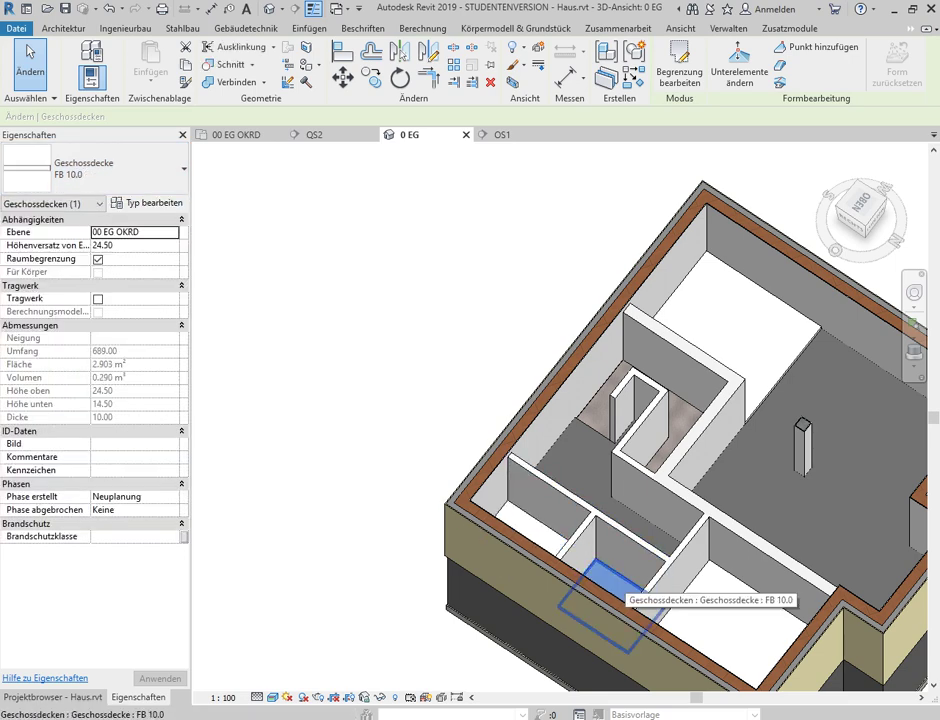
pyautogui.click(95, 167)
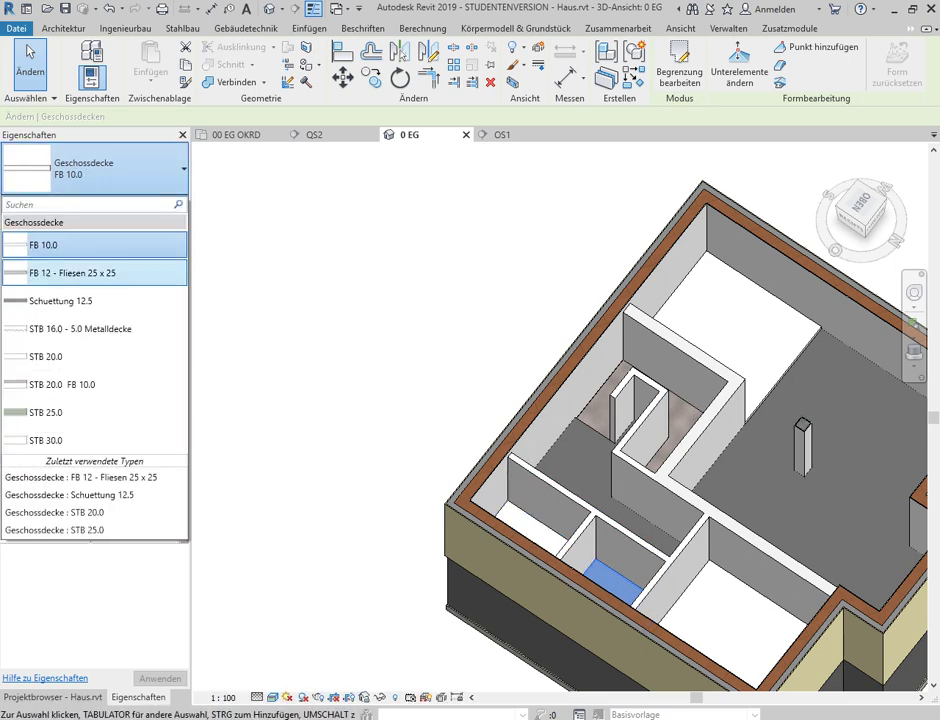
pyautogui.click(70, 272)
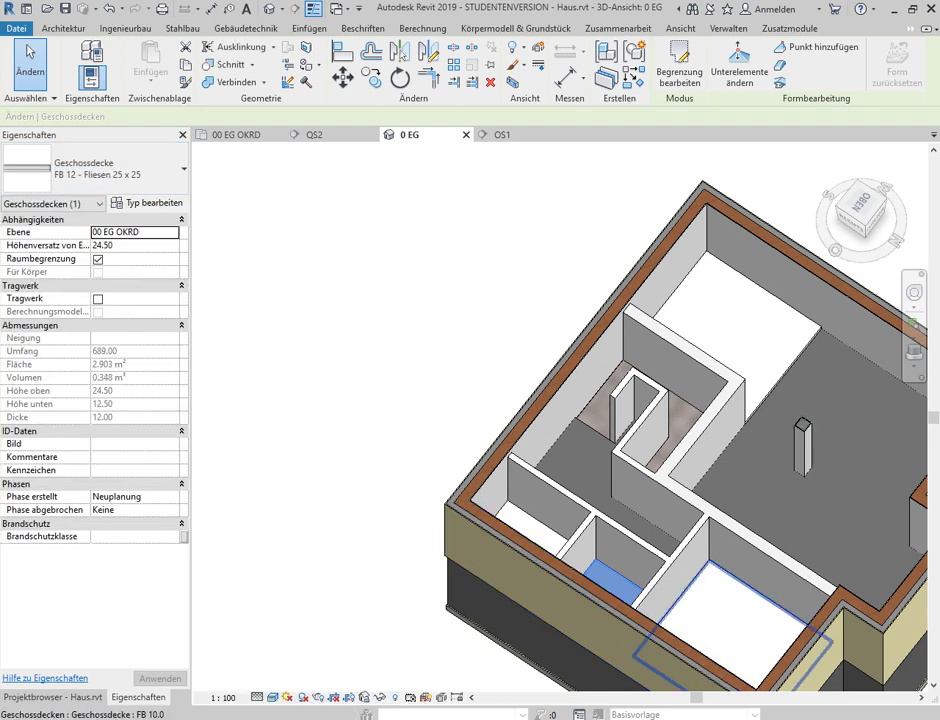
pyautogui.click(705, 605)
pyautogui.click(95, 167)
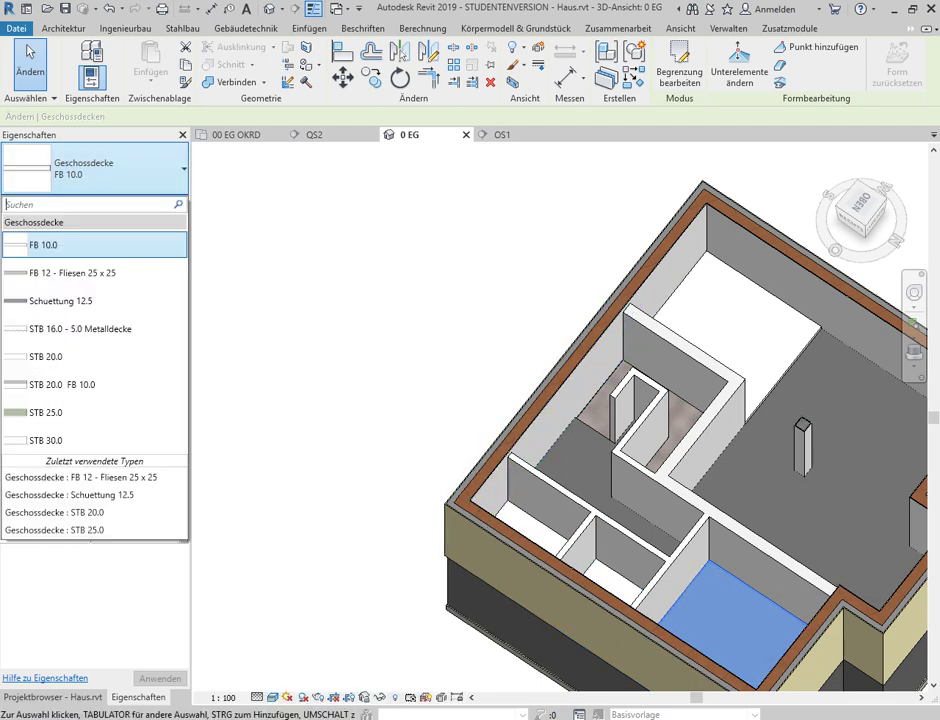
pyautogui.click(70, 272)
pyautogui.press('Escape')
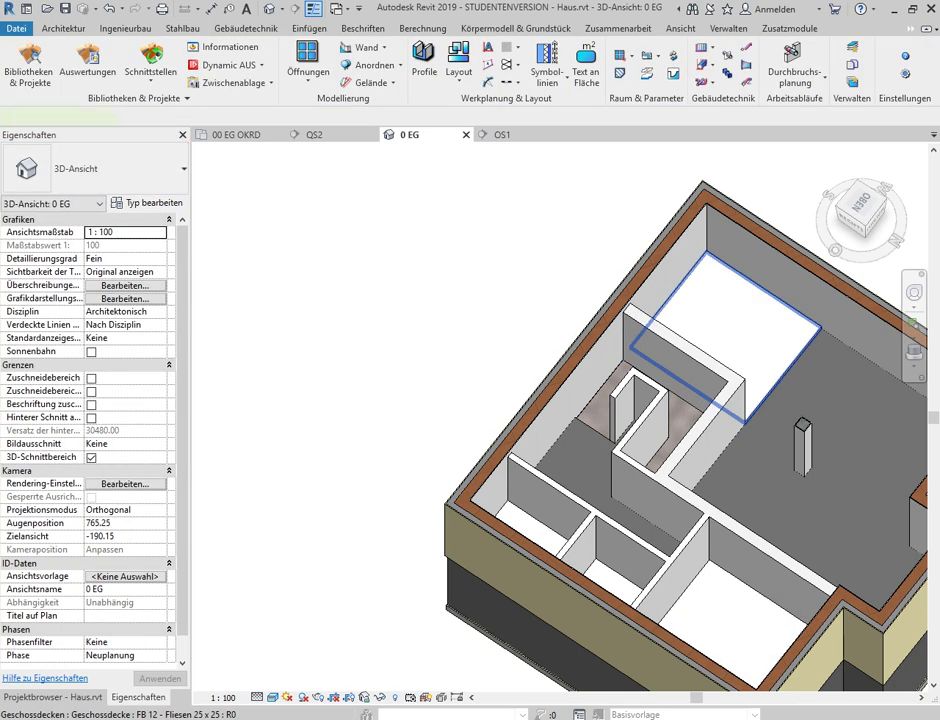
pyautogui.click(725, 338)
pyautogui.click(147, 203)
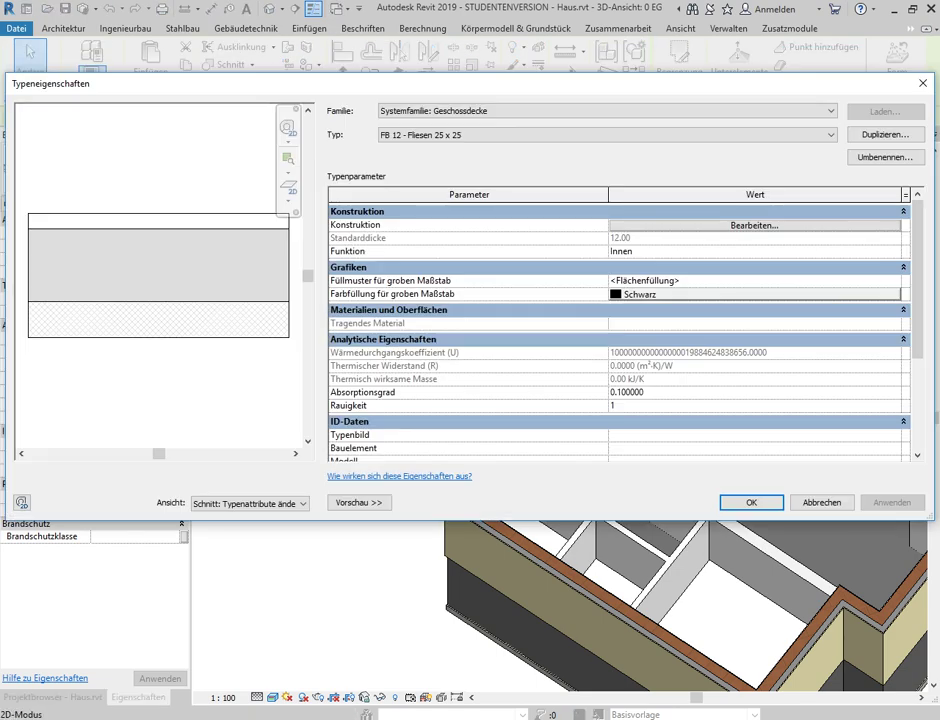
pyautogui.click(754, 225)
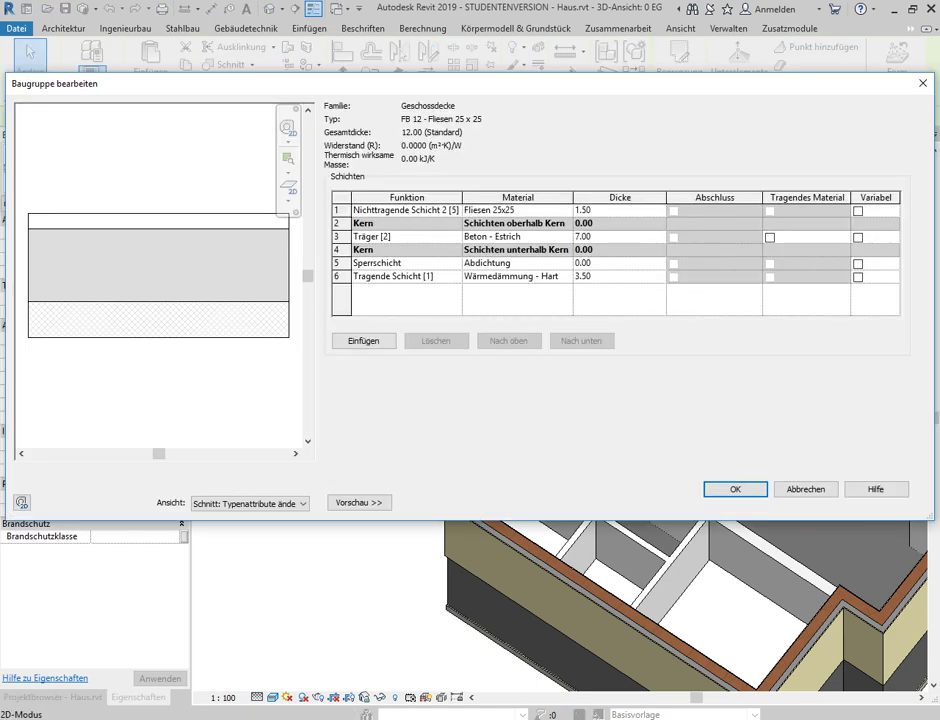
pyautogui.click(500, 210)
pyautogui.click(566, 210)
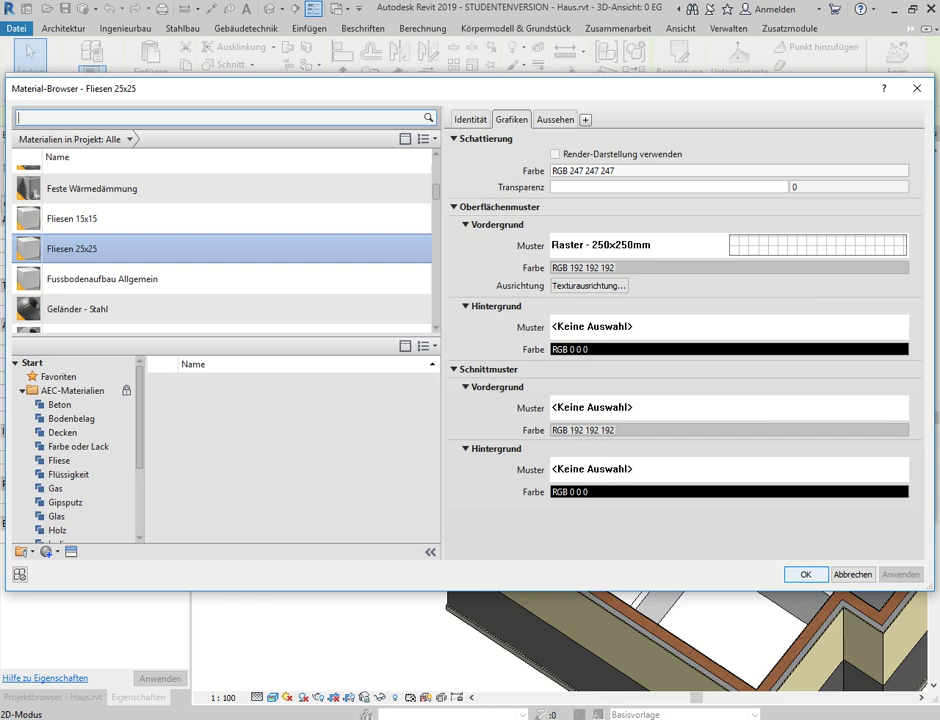
pyautogui.press('Return')
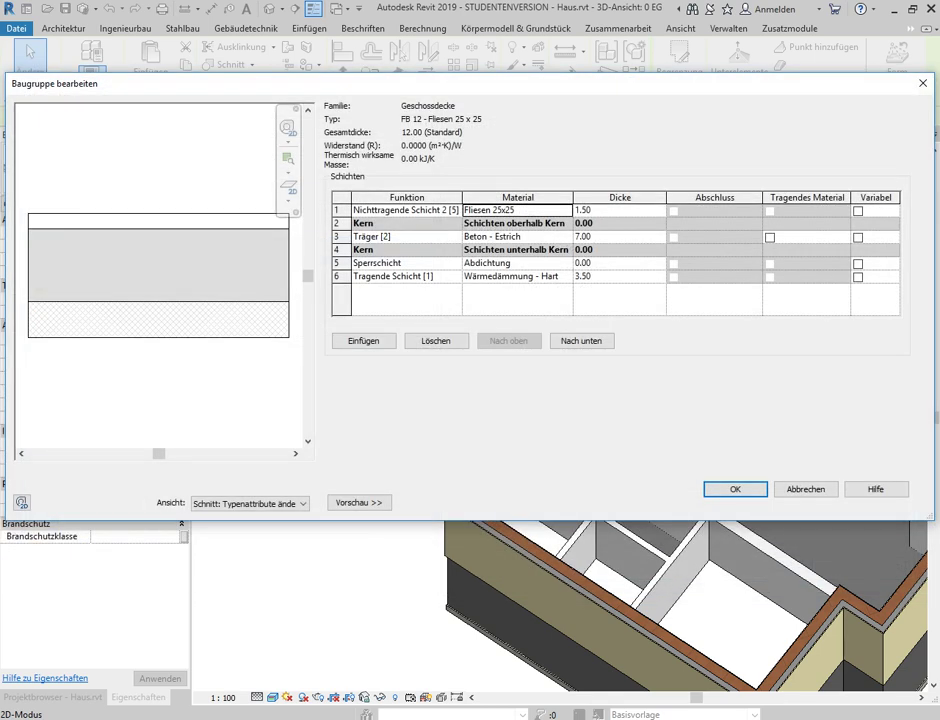
pyautogui.press('Return')
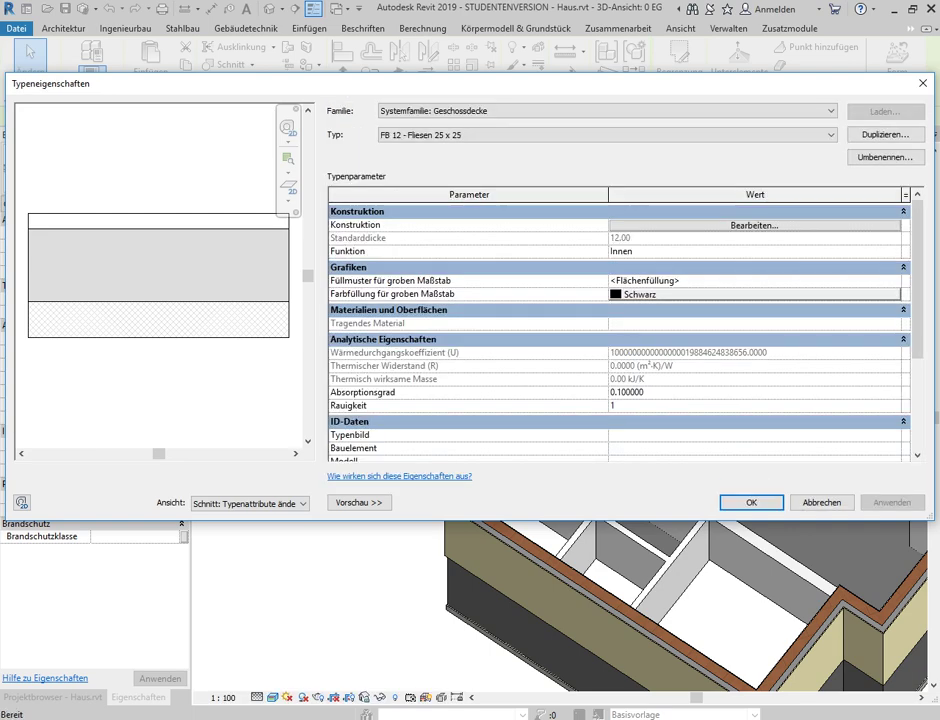
pyautogui.press('Return')
pyautogui.press('Escape')
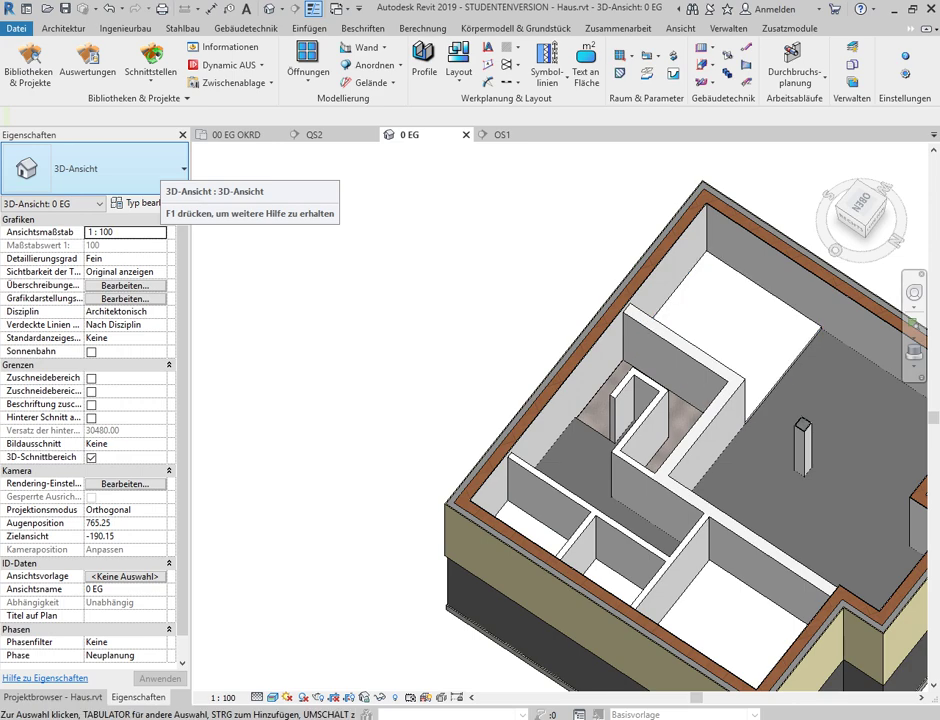
pyautogui.moveTo(600, 420)
pyautogui.keyDown('shift'); pyautogui.mouseDown(button='middle')
pyautogui.moveTo(660, 420)
pyautogui.moveTo(660, 320)
pyautogui.moveTo(535, 362)
pyautogui.mouseUp(button='middle'); pyautogui.keyUp('shift')
pyautogui.scroll(2, 548, 480)
pyautogui.scroll(5, 548, 480)
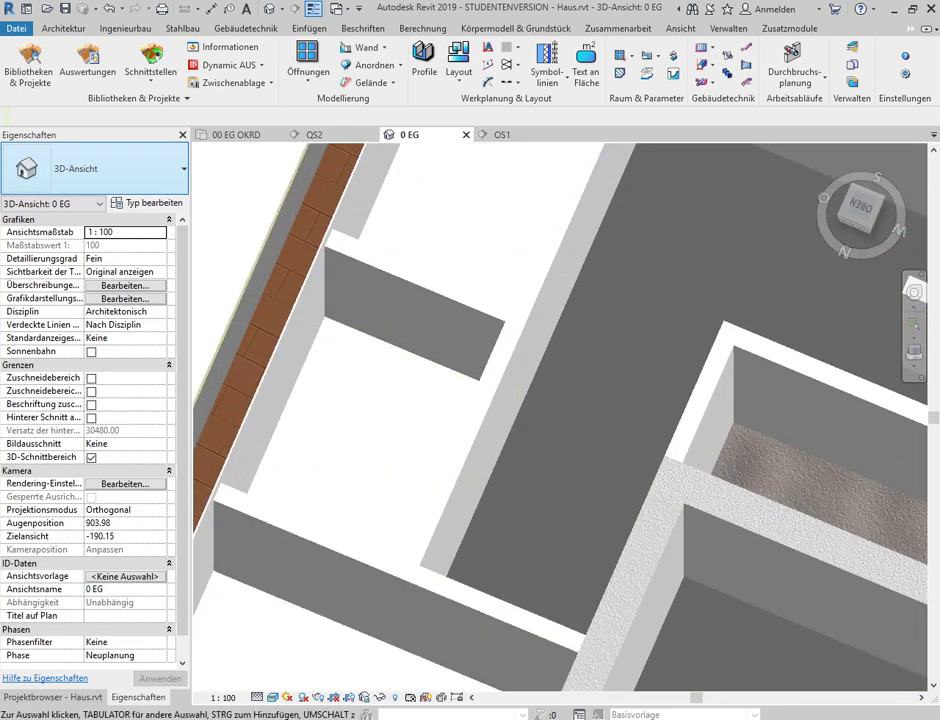
pyautogui.keyDown('shift'); pyautogui.moveTo(548, 480); pyautogui.dragTo(500, 470, button='middle'); pyautogui.keyUp('shift')
pyautogui.scroll(-3, 543, 297)
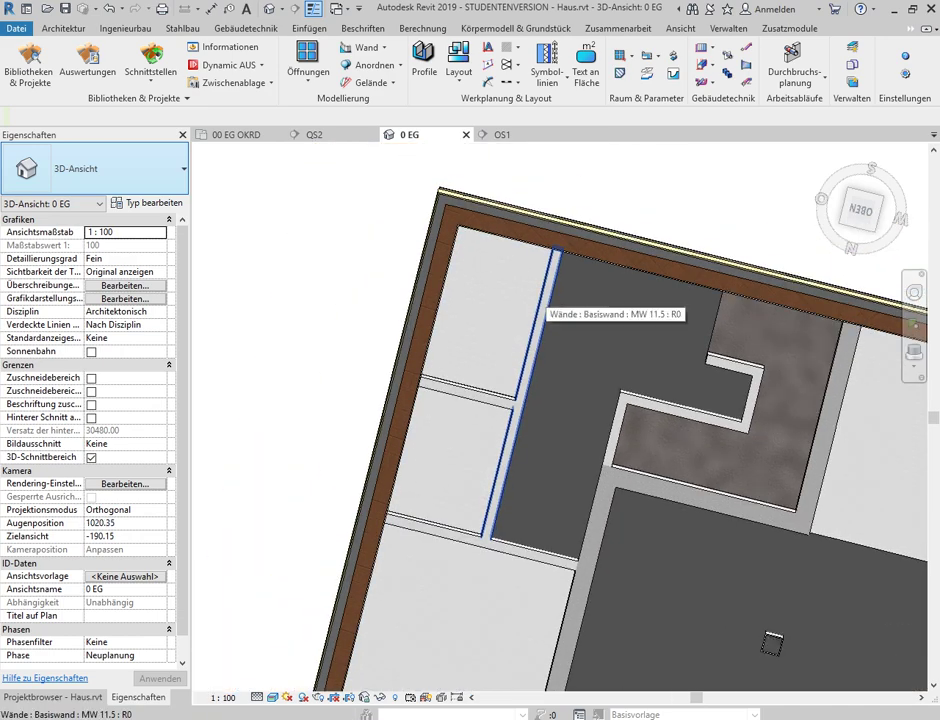
pyautogui.scroll(2, 543, 300)
pyautogui.scroll(3, 543, 300)
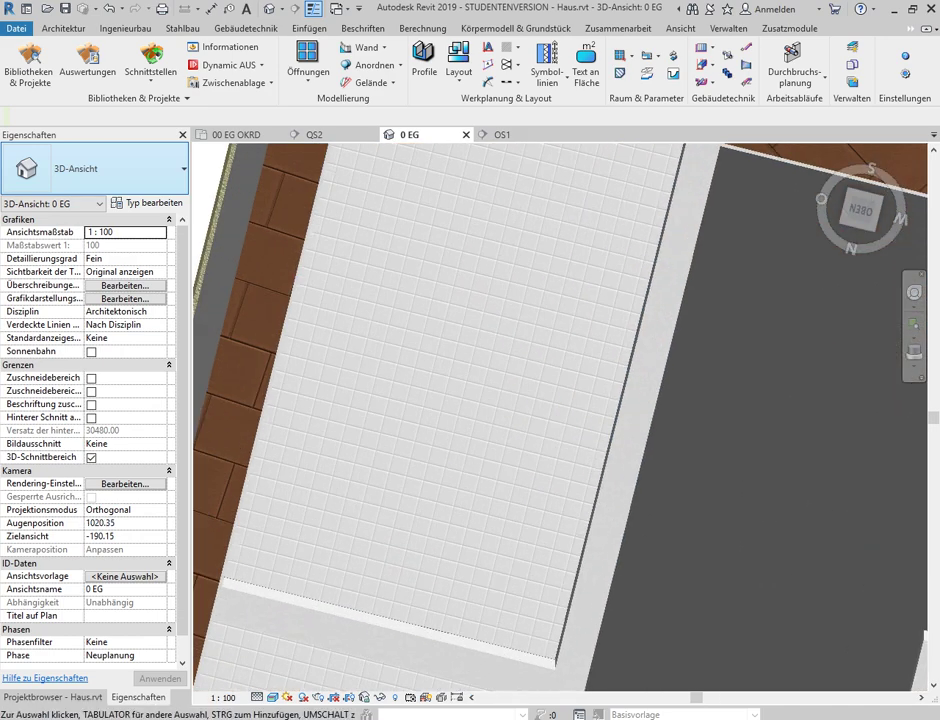
pyautogui.scroll(2, 543, 300)
pyautogui.scroll(-3, 543, 300)
pyautogui.scroll(-2, 543, 300)
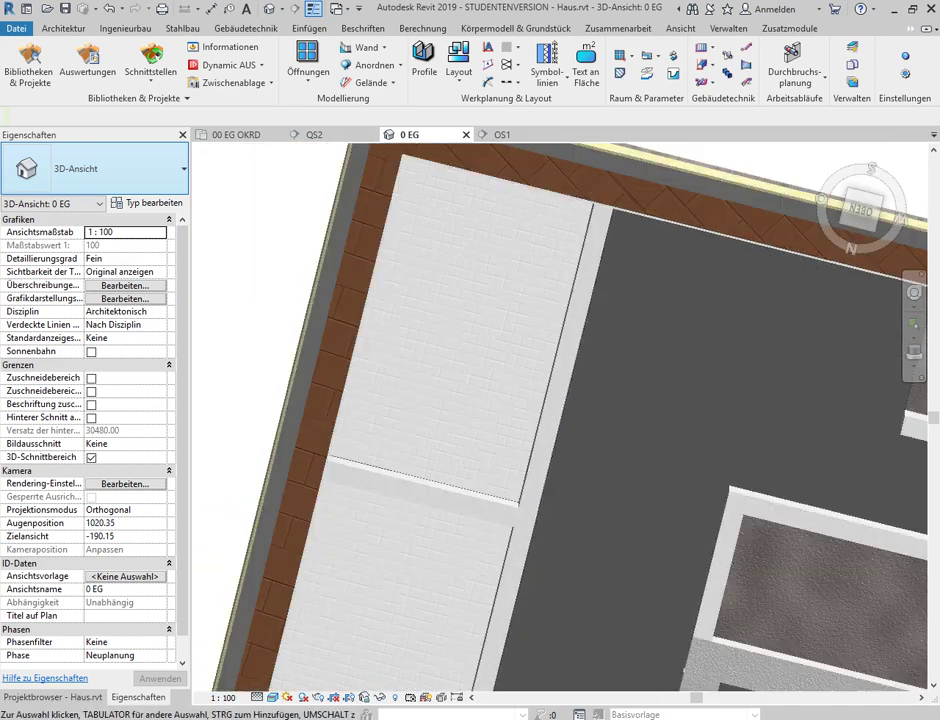
pyautogui.scroll(-1, 543, 300)
pyautogui.scroll(-2, 543, 300)
pyautogui.keyDown('shift'); pyautogui.moveTo(682, 556); pyautogui.dragTo(682, 420, button='middle'); pyautogui.keyUp('shift')
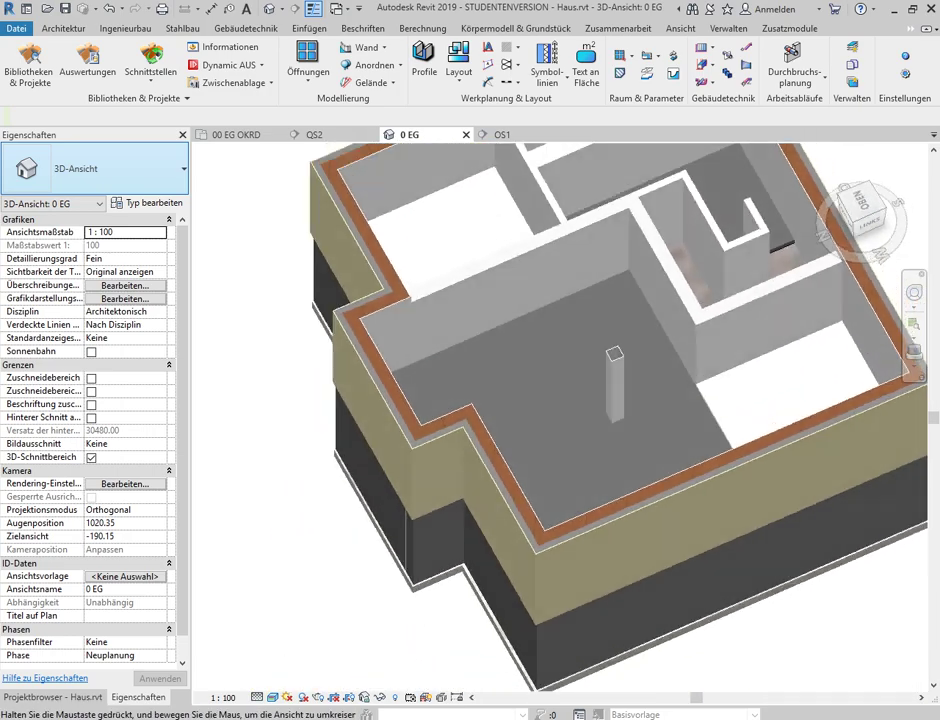
pyautogui.scroll(-2, 690, 402)
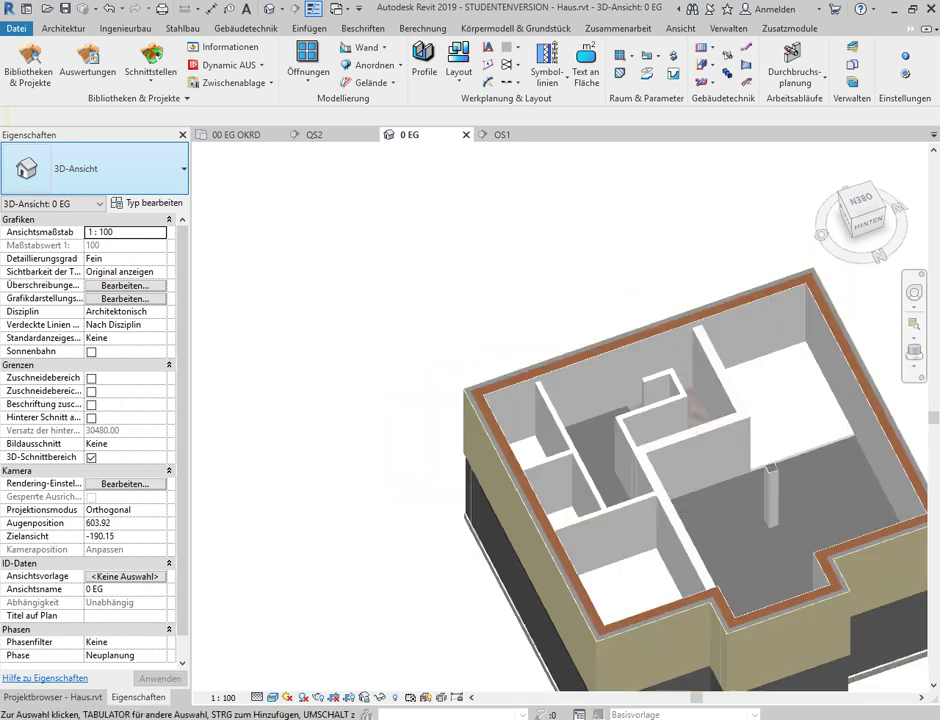
pyautogui.scroll(-2, 690, 402)
pyautogui.scroll(2, 693, 460)
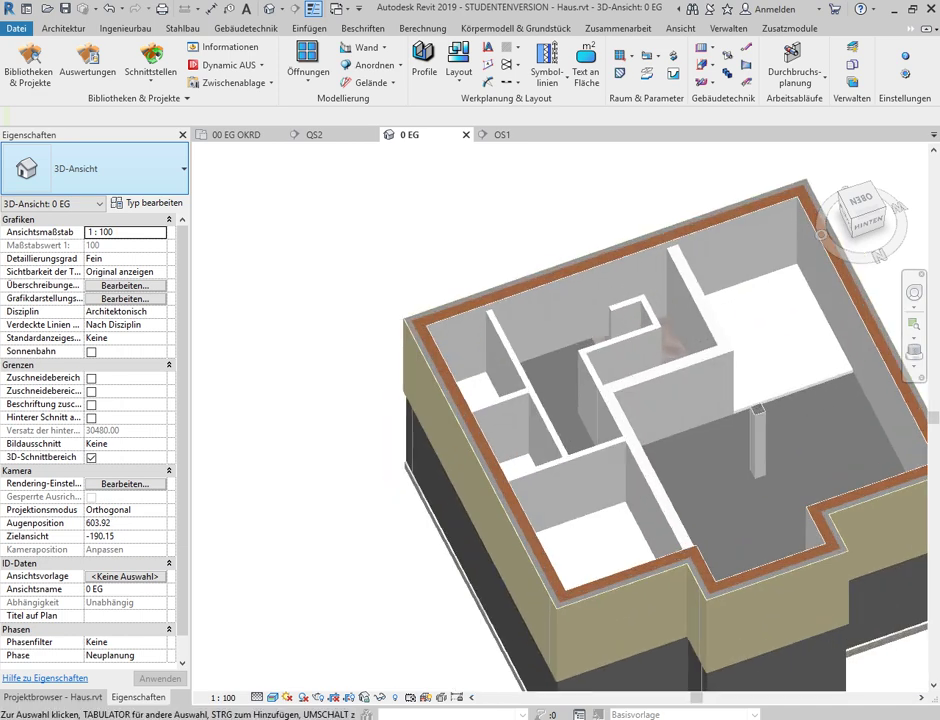
pyautogui.scroll(1, 693, 460)
pyautogui.scroll(1, 693, 460)
pyautogui.scroll(1, 693, 460)
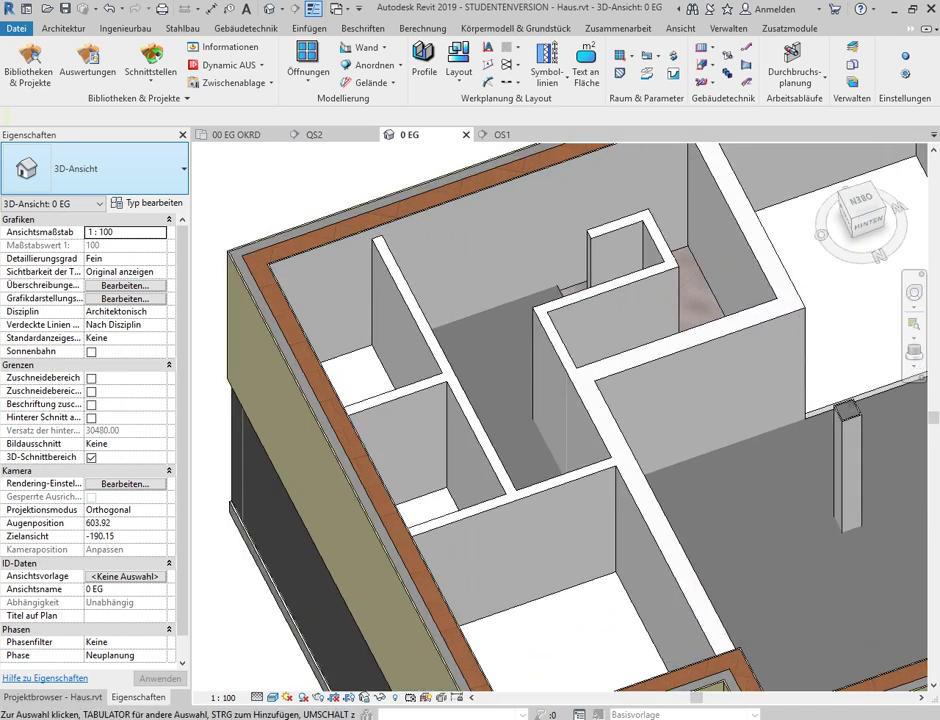
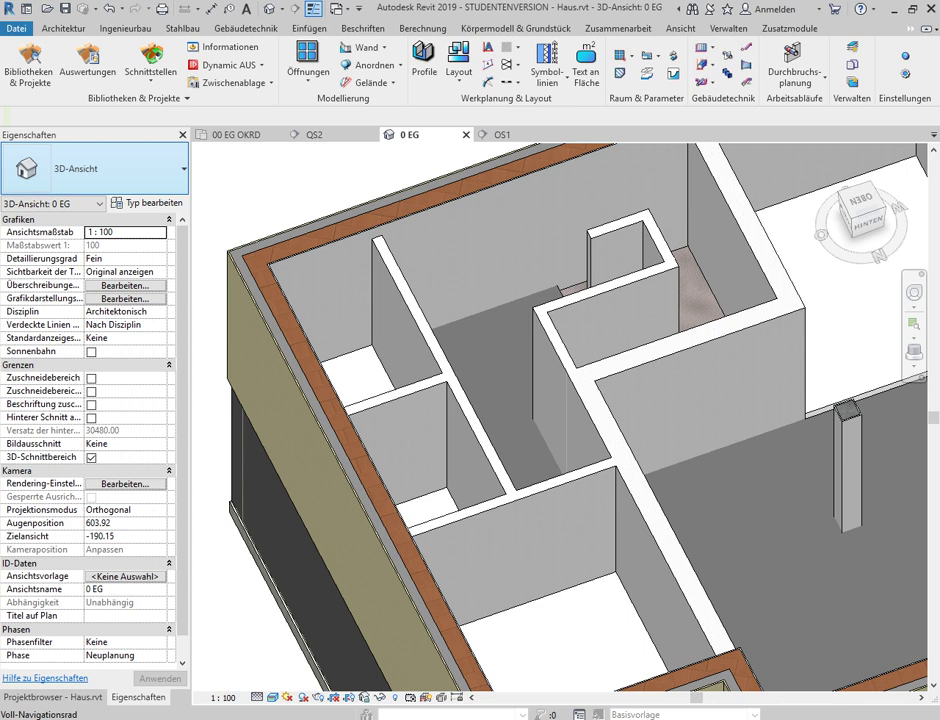
# - Select every FB 12 - Fliesen 25 x 25 slab in the whole project and delete them
pyautogui.scroll(-3, 736, 372)
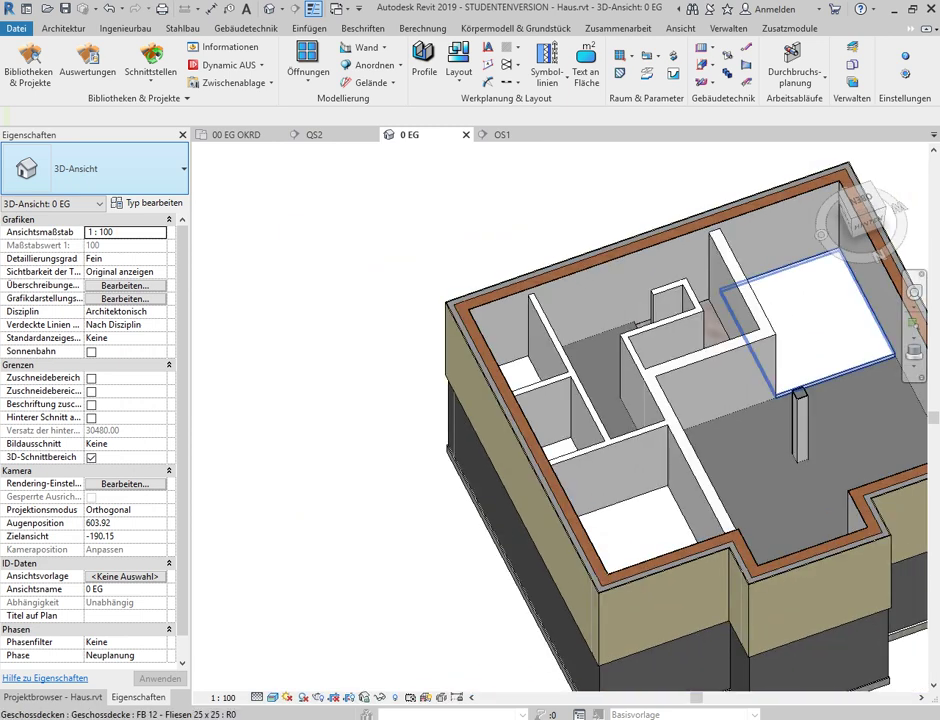
pyautogui.click(800, 320)
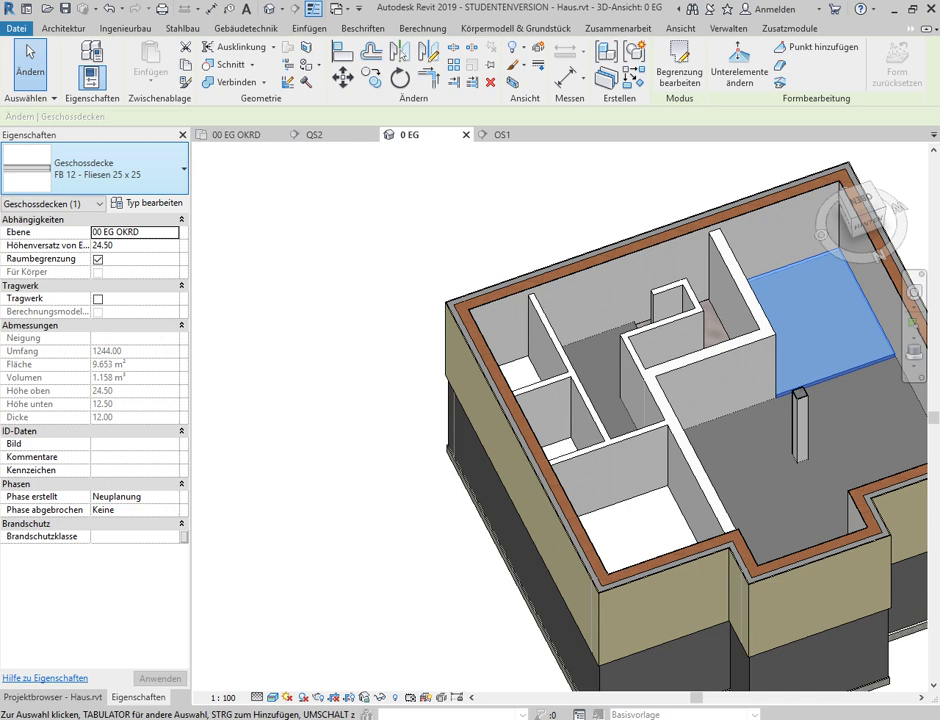
pyautogui.rightClick(693, 358)
pyautogui.moveTo(760, 424)
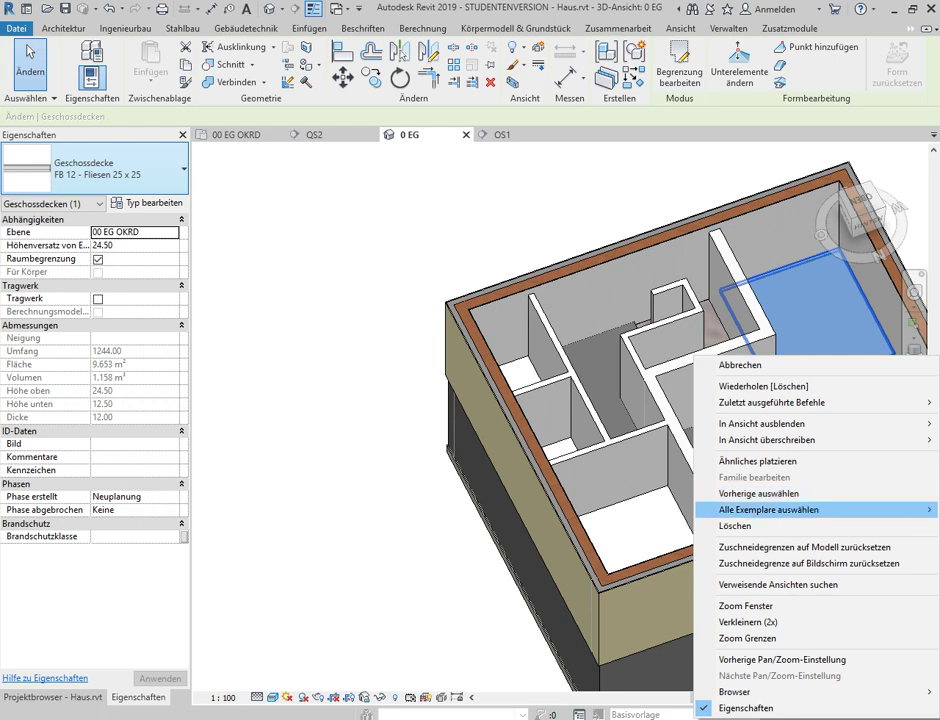
pyautogui.moveTo(769, 509)
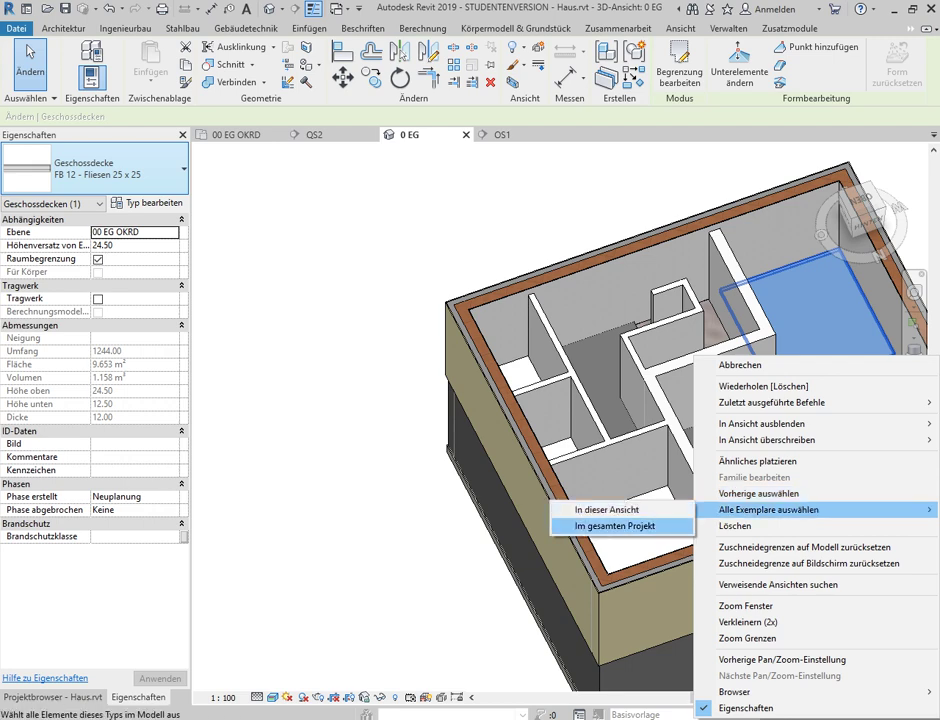
pyautogui.click(615, 525)
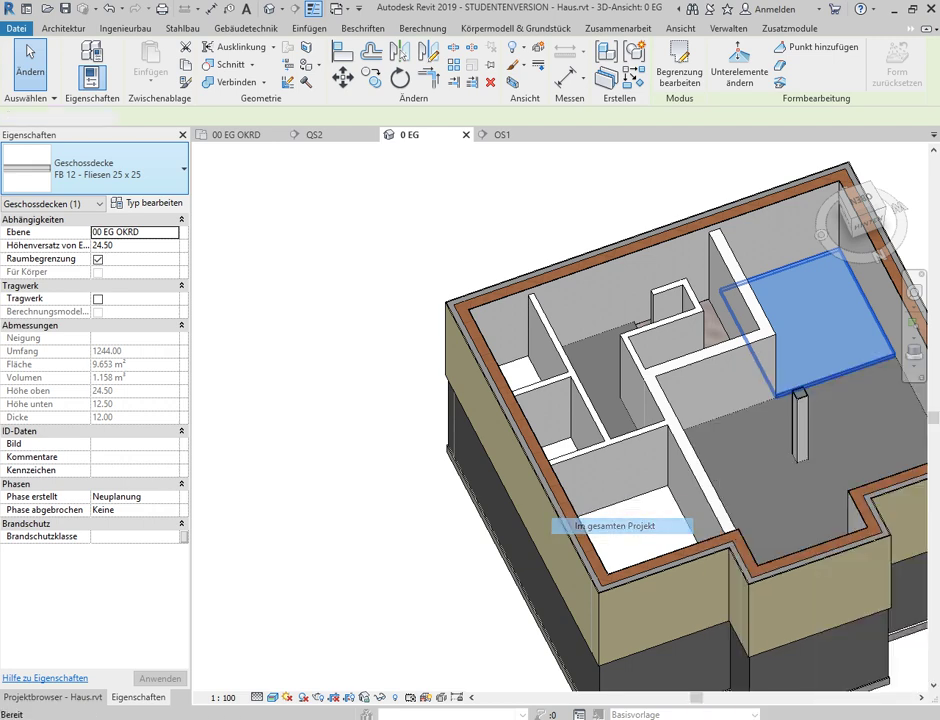
pyautogui.press('Escape')
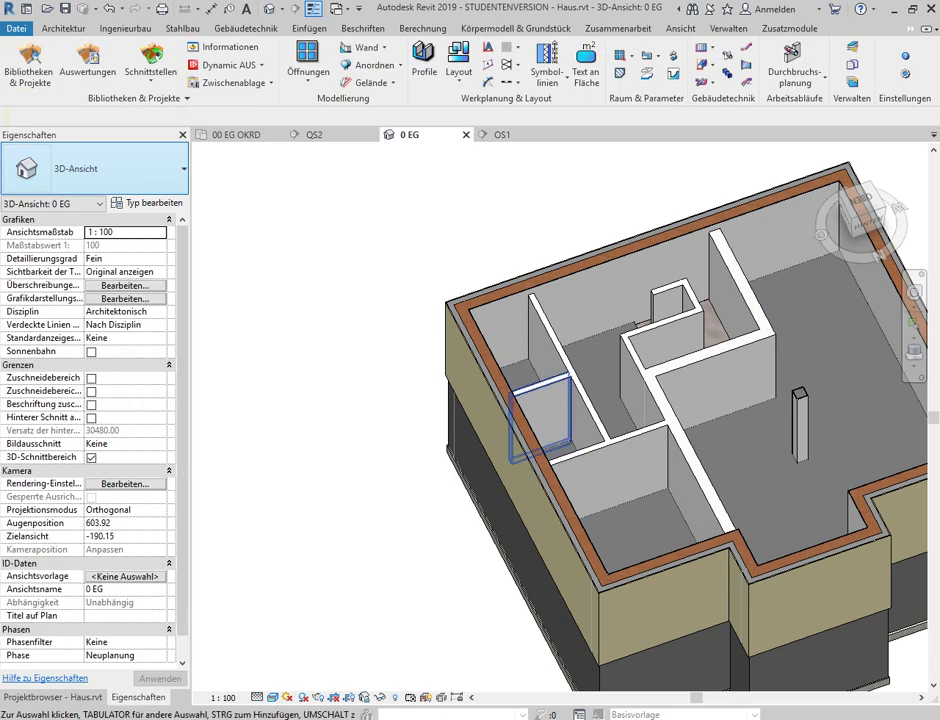
pyautogui.click(236, 134)
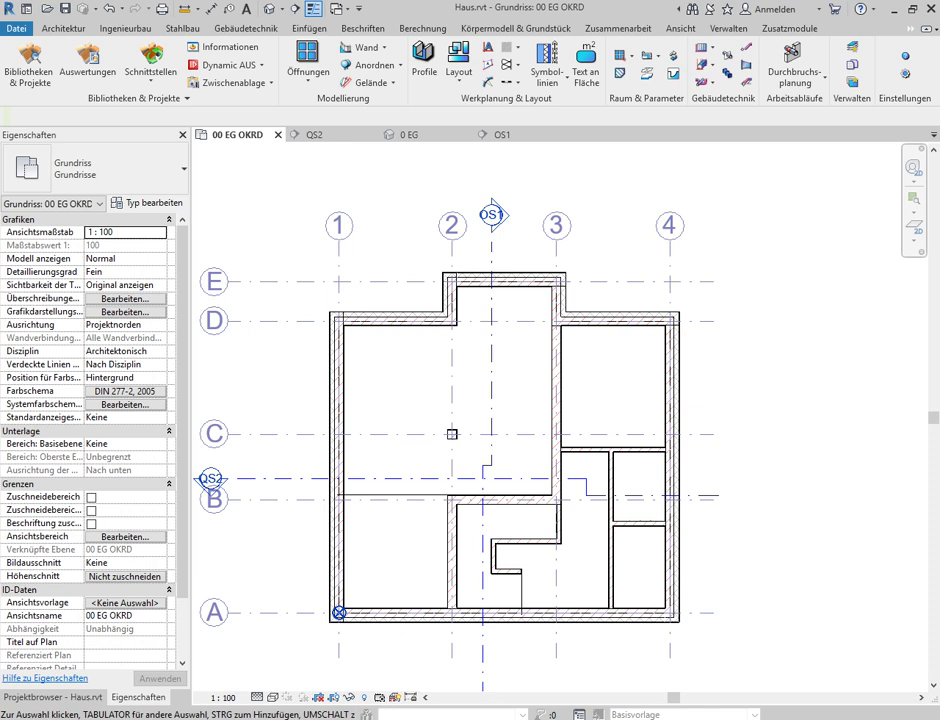
# - Zoom and pan the 00 EG OKRD plan until the full ground-floor outline is visible
pyautogui.scroll(2, 452, 433)
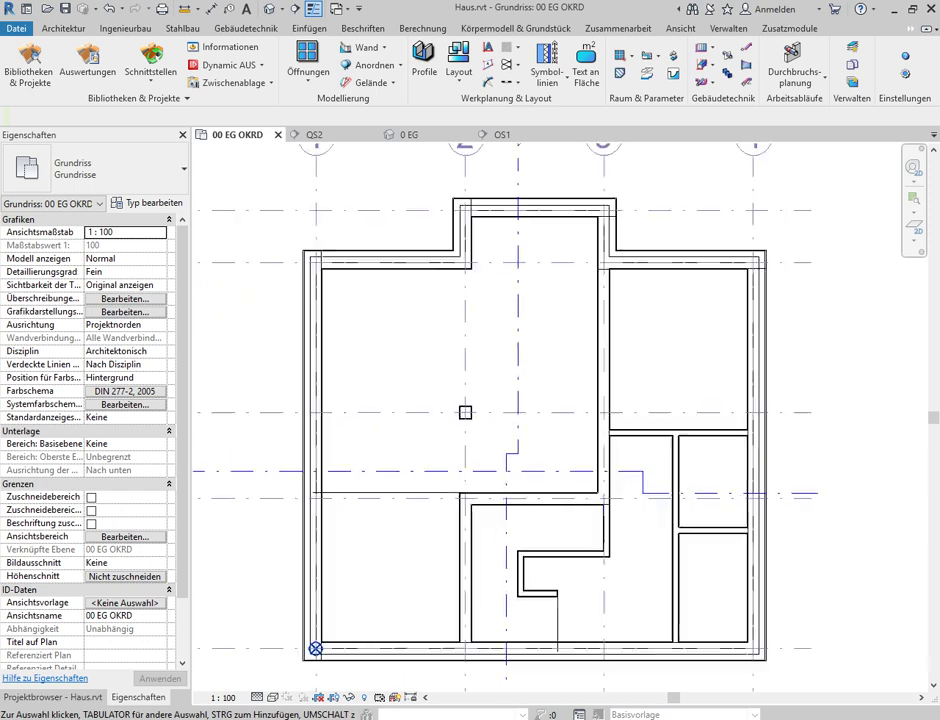
pyautogui.scroll(2, 483, 383)
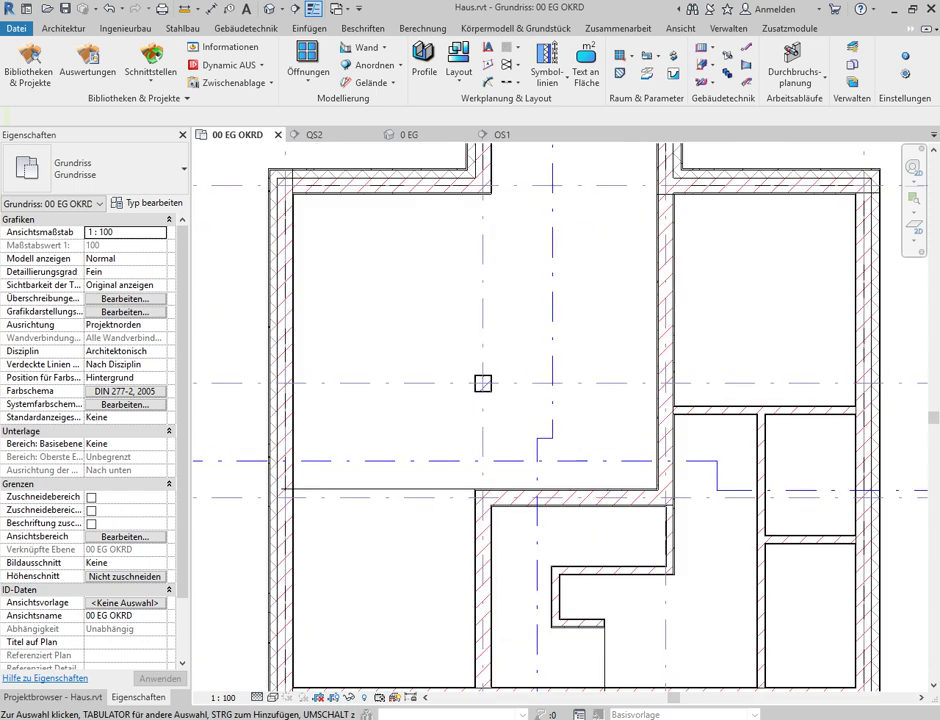
pyautogui.scroll(-1, 483, 383)
pyautogui.scroll(-1, 470, 386)
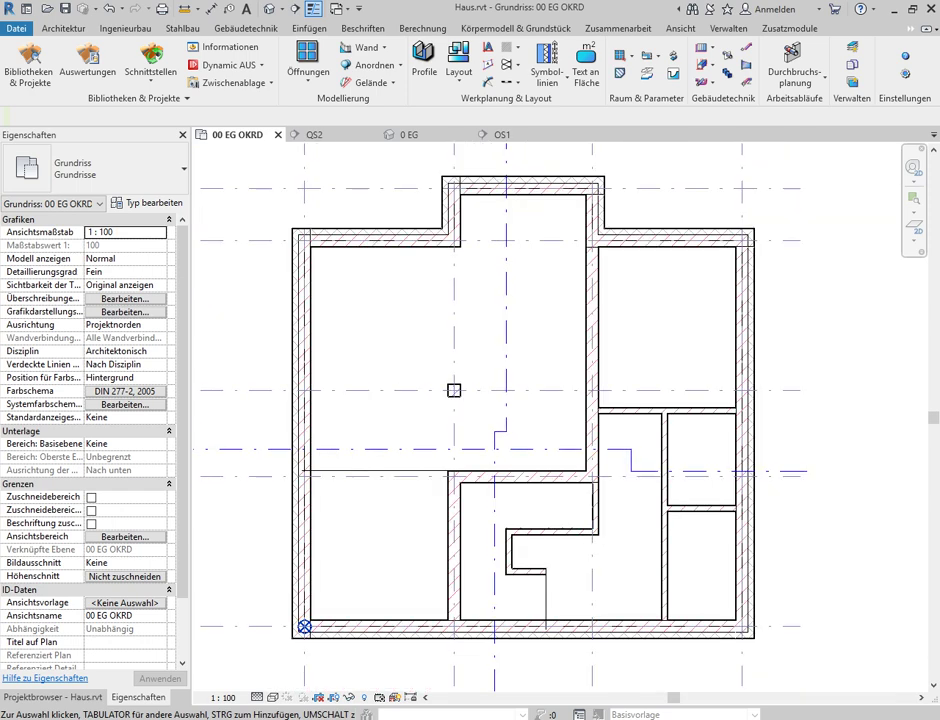
pyautogui.scroll(2, 454, 390)
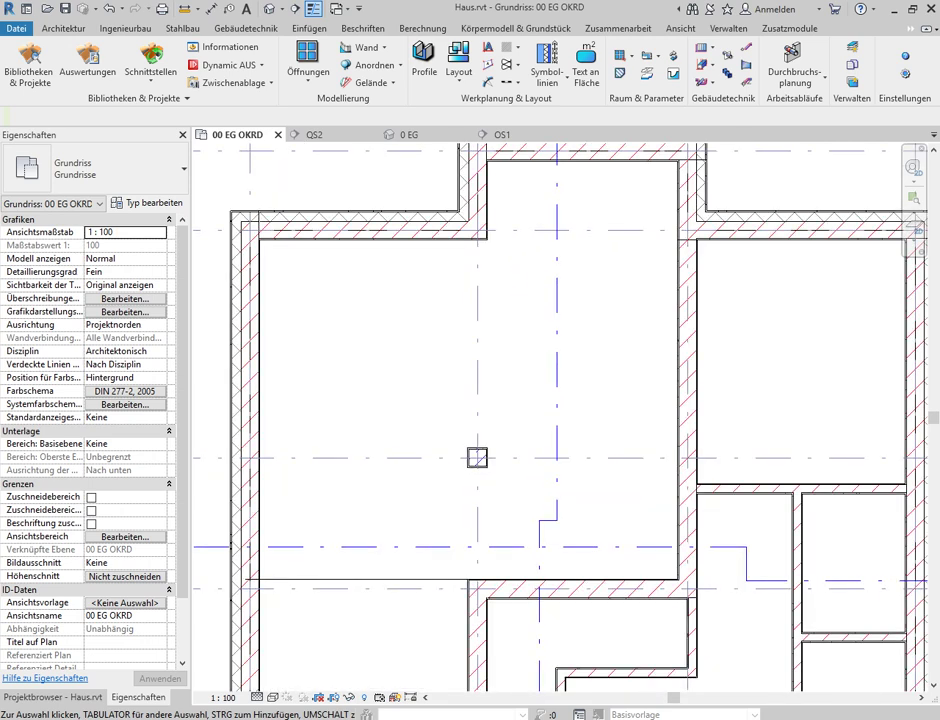
pyautogui.scroll(1, 477, 458)
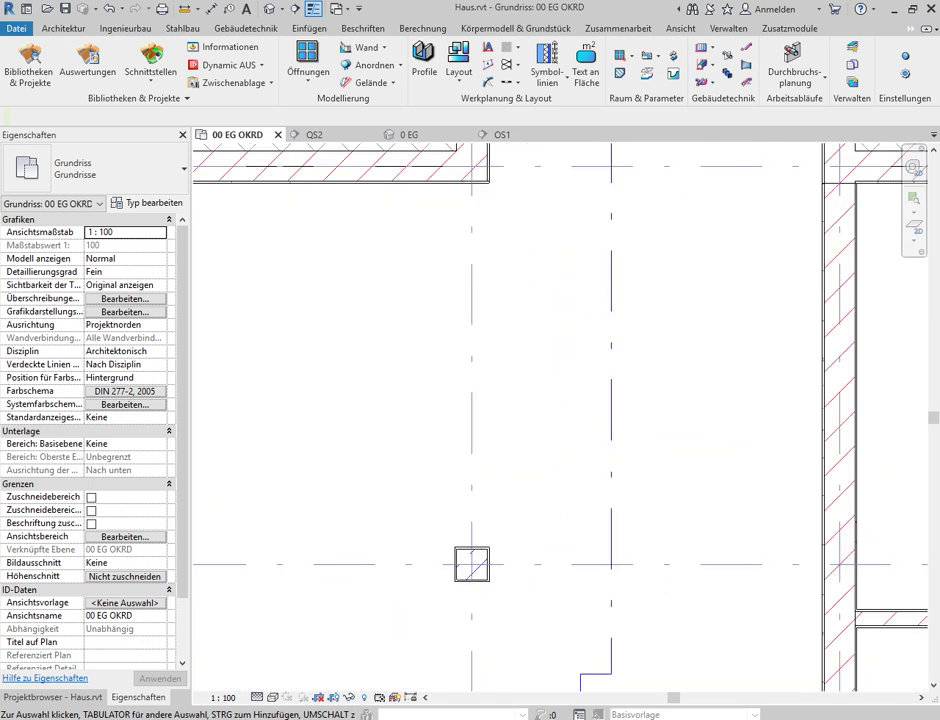
pyautogui.scroll(1, 480, 436)
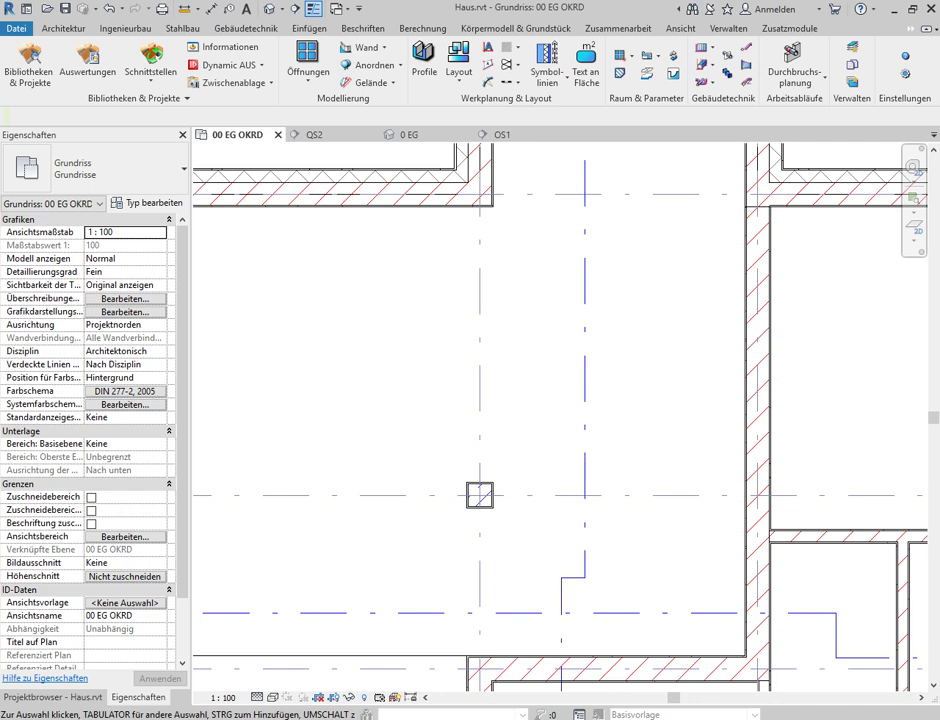
pyautogui.scroll(-1, 466, 491)
pyautogui.scroll(-1, 444, 478)
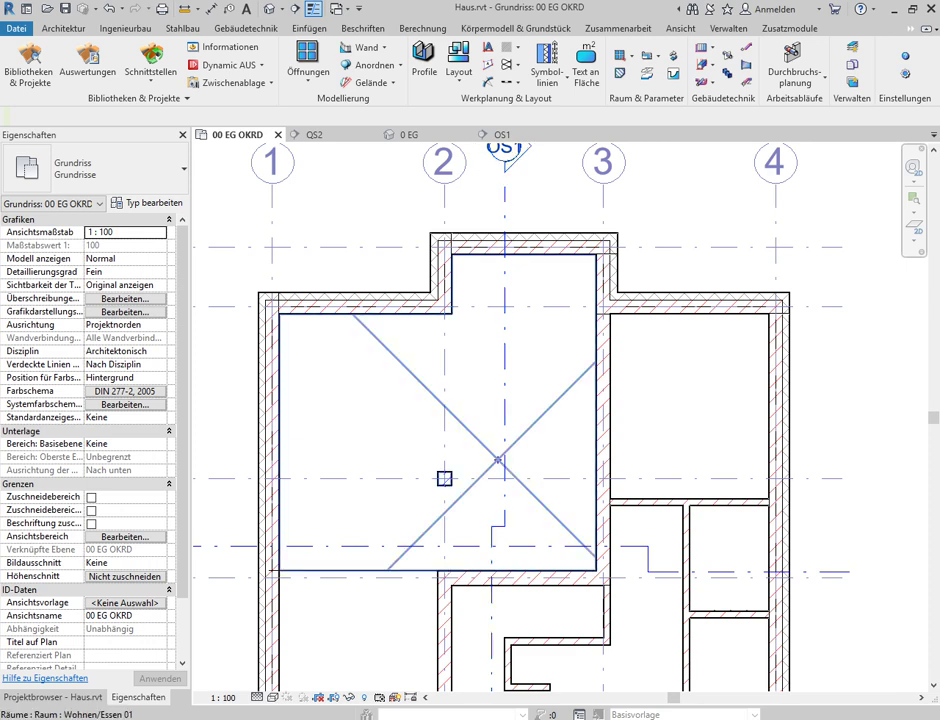
pyautogui.moveTo(444, 478); pyautogui.dragTo(445, 382, button='middle')
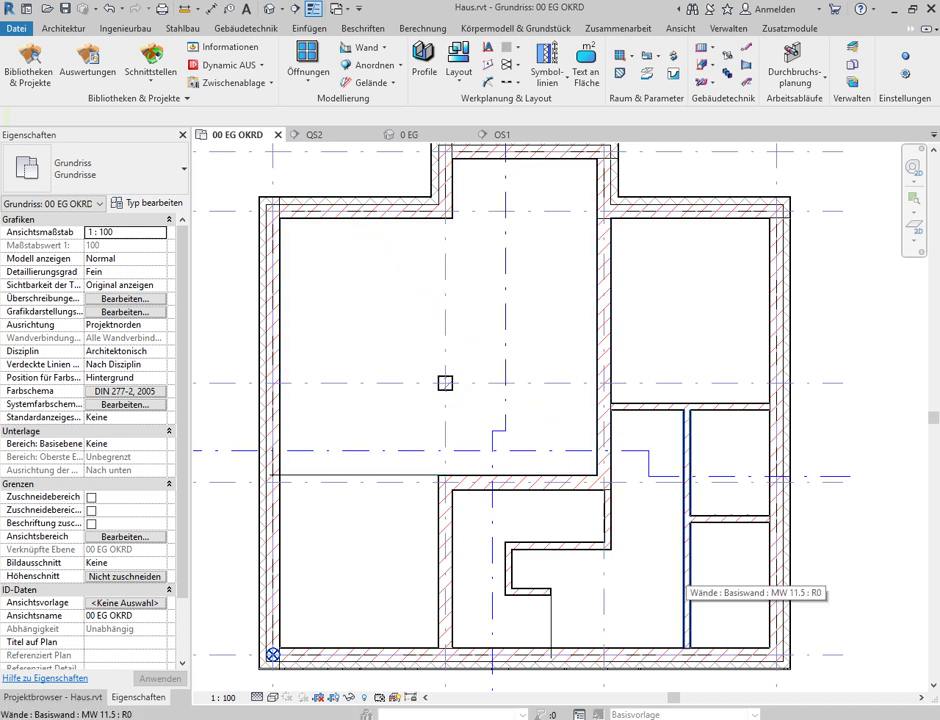
pyautogui.scroll(-2, 350, 300)
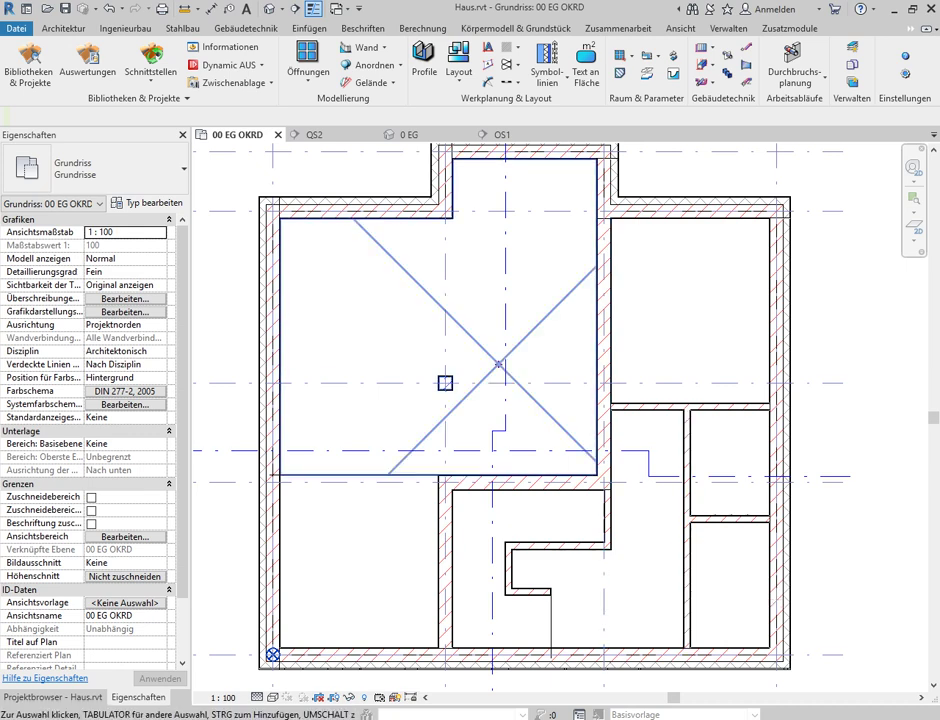
pyautogui.scroll(-1, 350, 300)
pyautogui.scroll(-1, 357, 288)
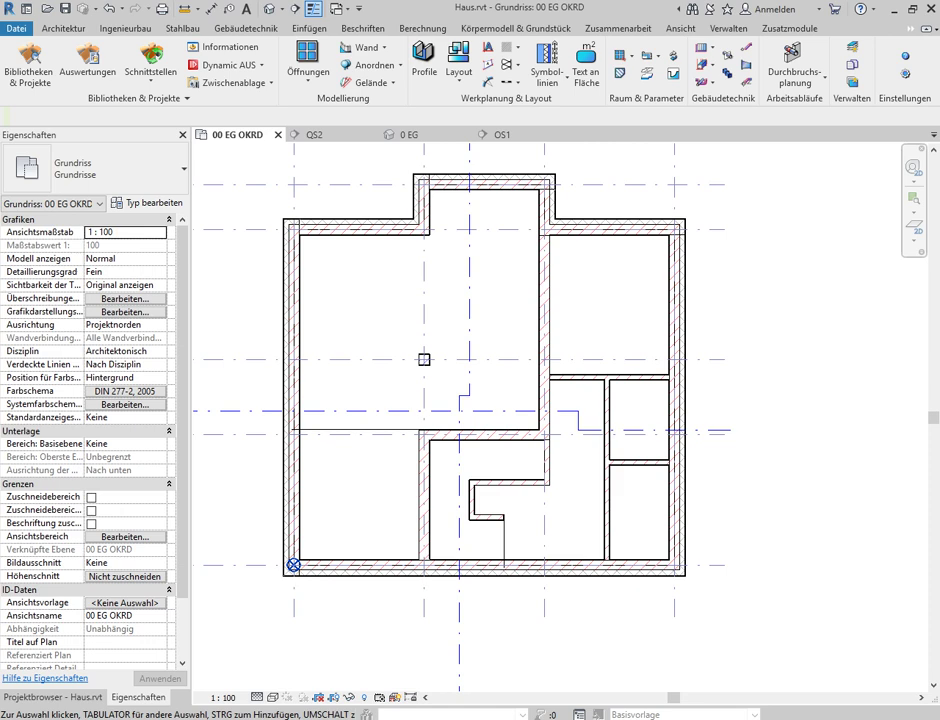
# - Crossing-select the plan and filter the selection down to only the Räume (rooms)
pyautogui.moveTo(734, 652); pyautogui.dragTo(598, 313)
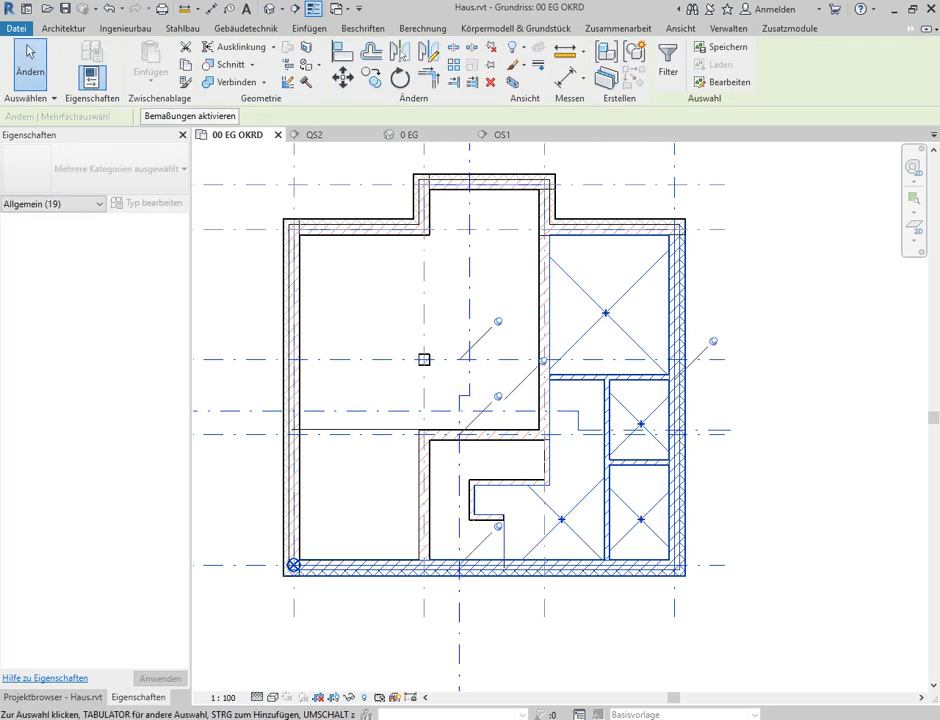
pyautogui.keyDown('ctrl'); pyautogui.moveTo(400, 630); pyautogui.dragTo(286, 440); pyautogui.keyUp('ctrl')
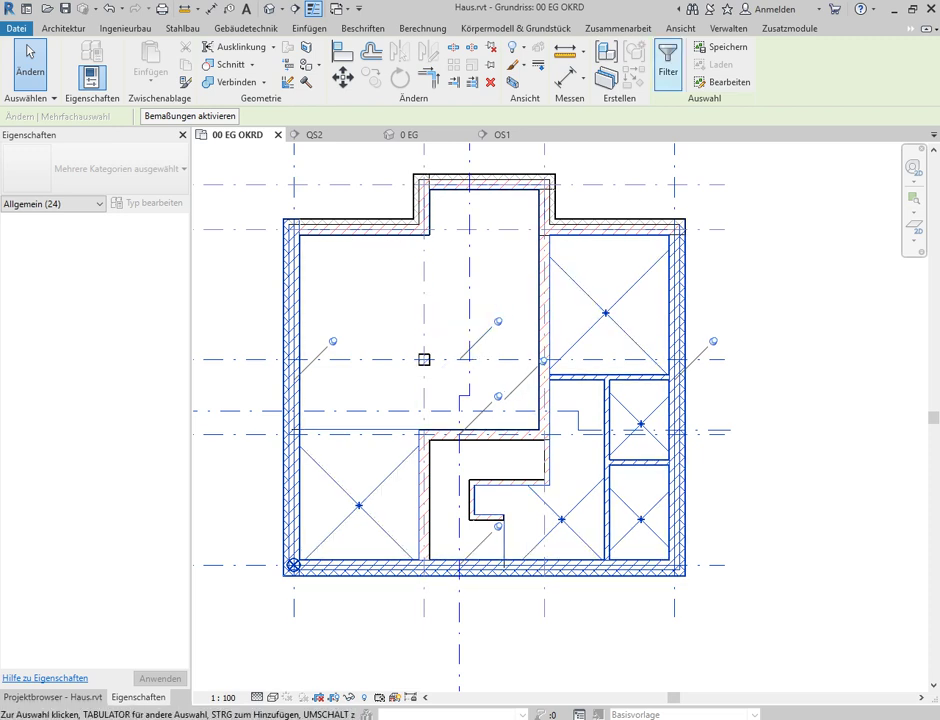
pyautogui.click(667, 60)
pyautogui.click(564, 296)
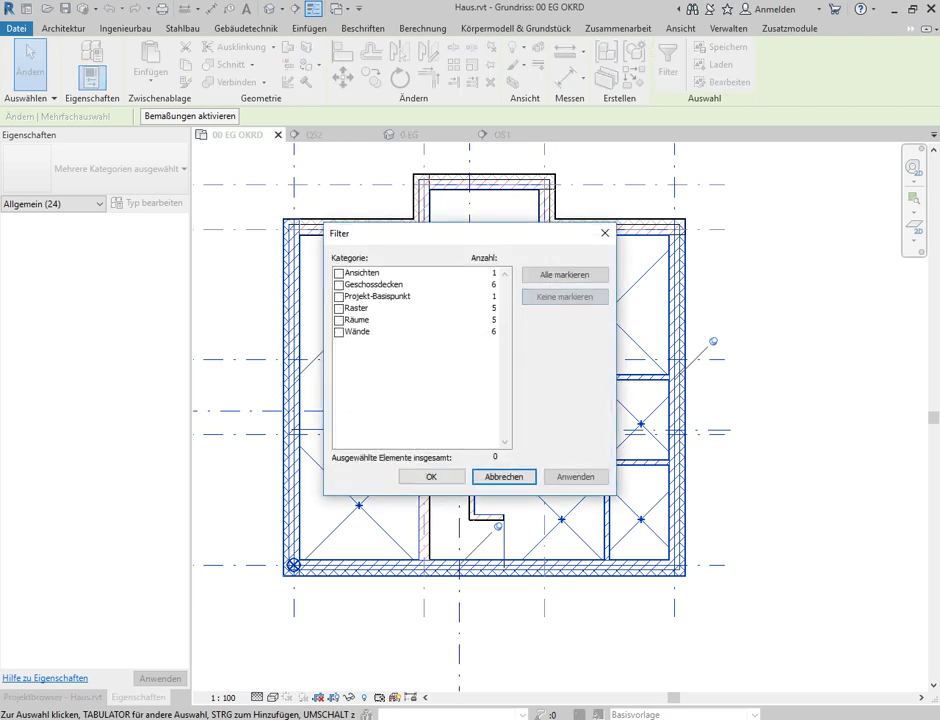
pyautogui.click(339, 320)
pyautogui.press('Return')
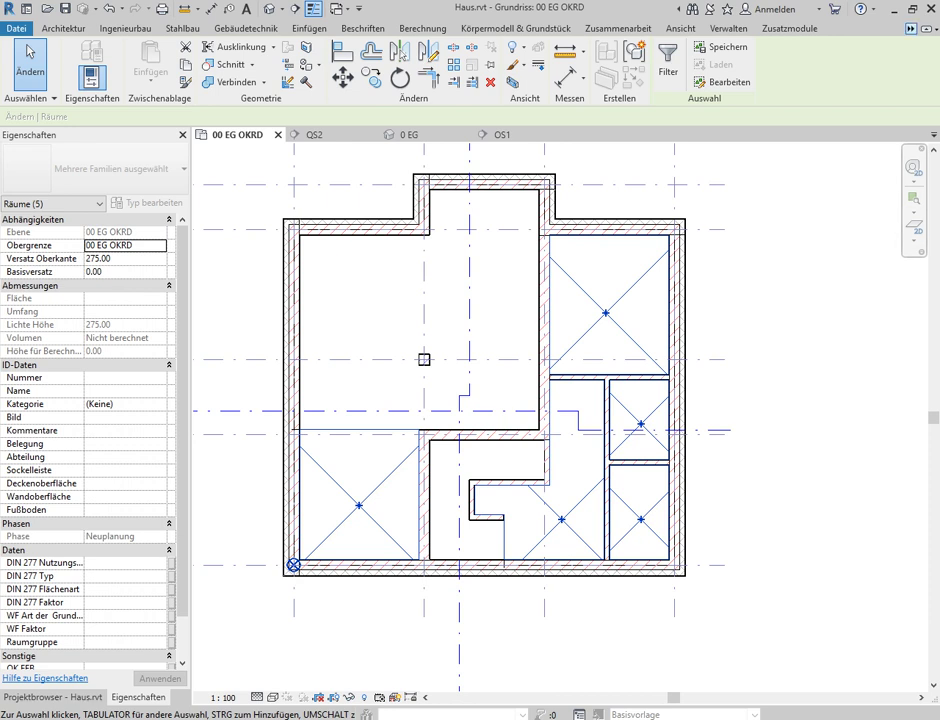
# - Launch the MuM Fußboden aus Raum generator for the selected rooms
pyautogui.click(911, 28)
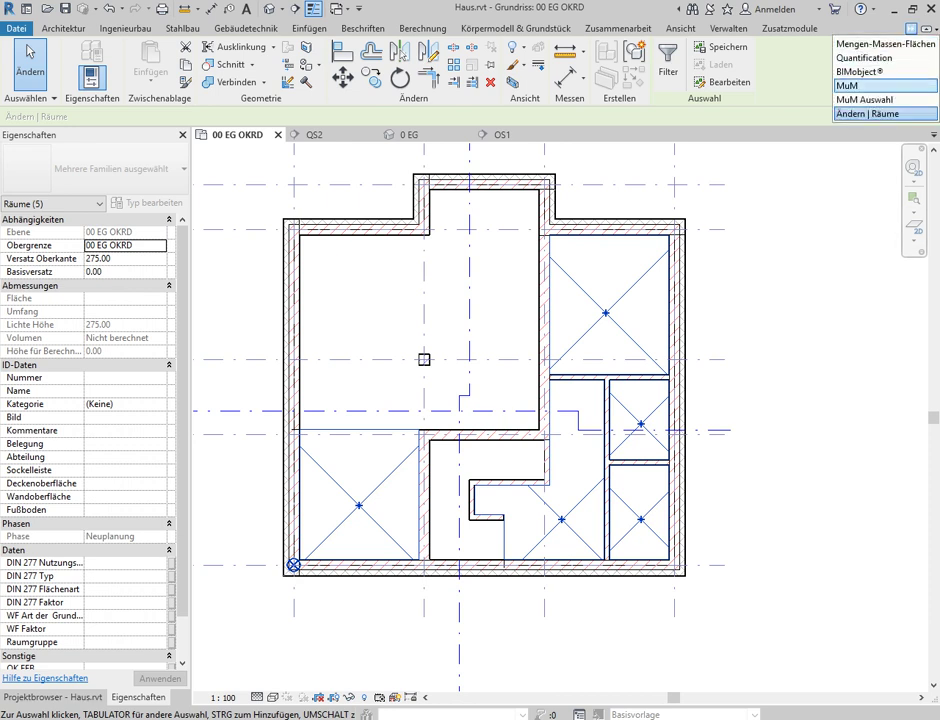
pyautogui.click(870, 85)
pyautogui.click(475, 54)
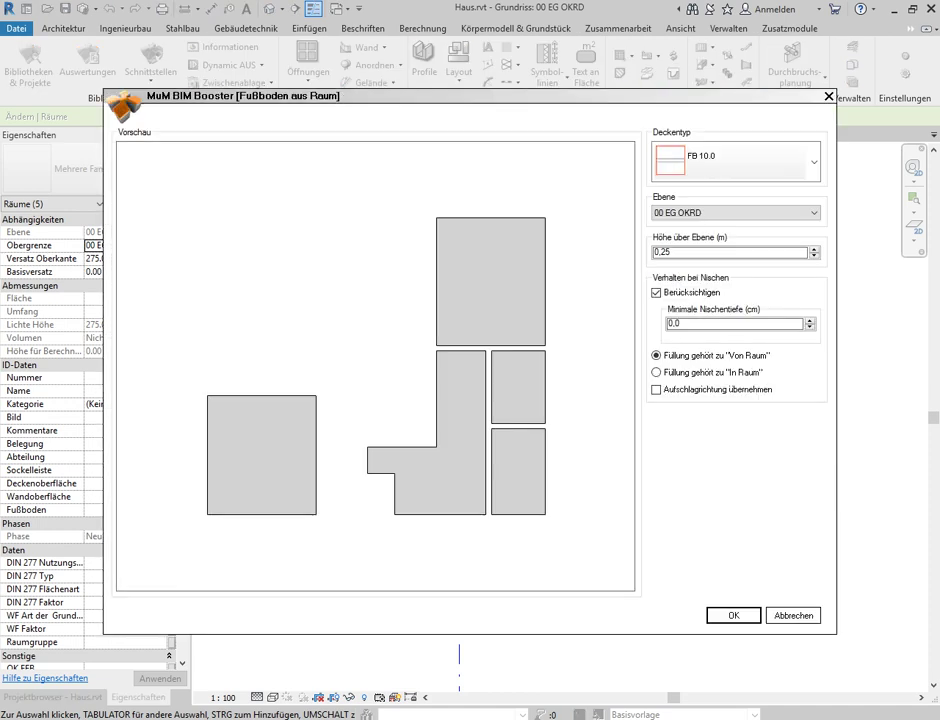
# - Generate FB 12 - Fliesen 25 x 25 floors in the five rooms at 0.245 m above level
pyautogui.click(815, 162)
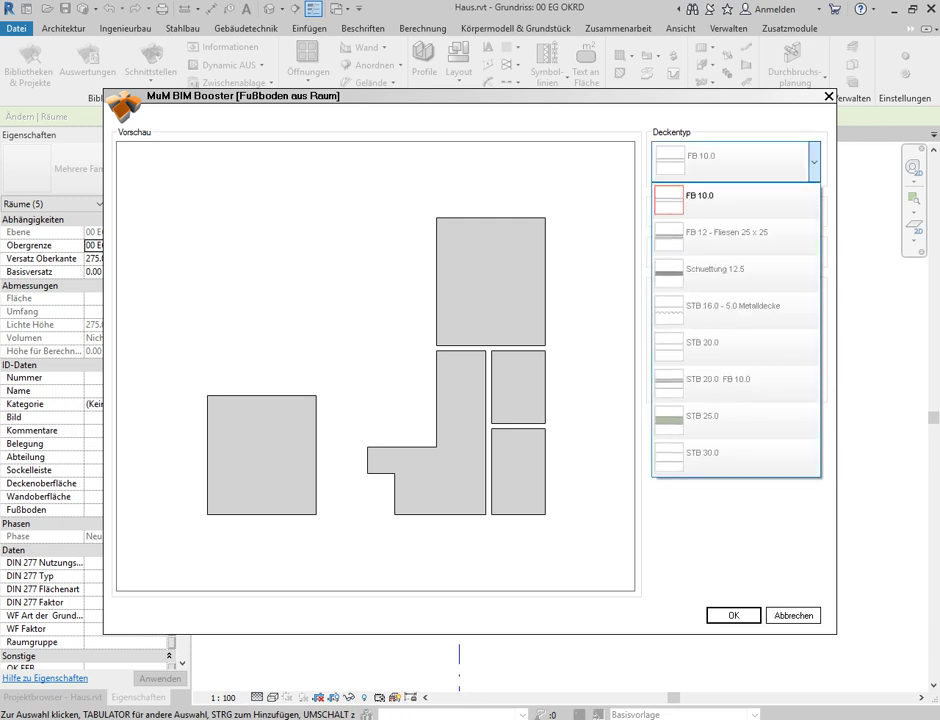
pyautogui.click(730, 232)
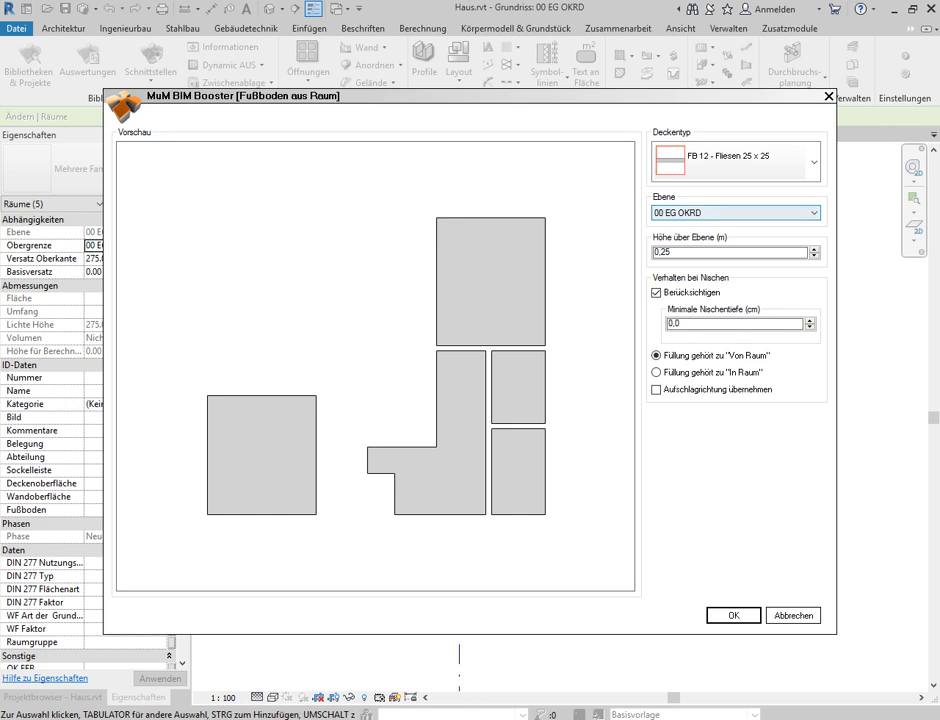
pyautogui.click(664, 252)
pyautogui.write('4')
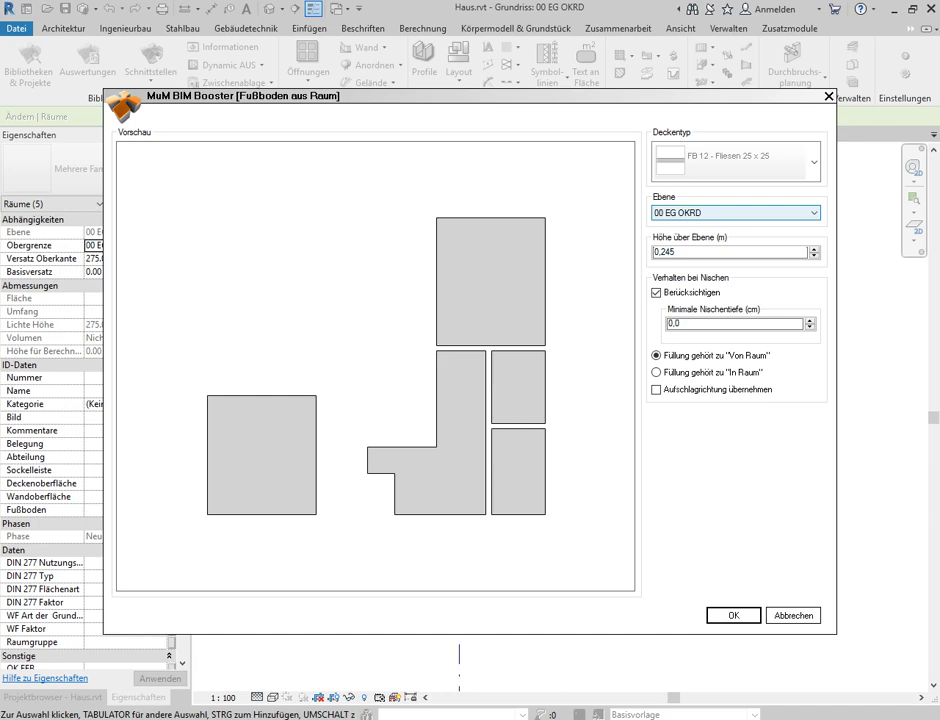
pyautogui.press('Tab')
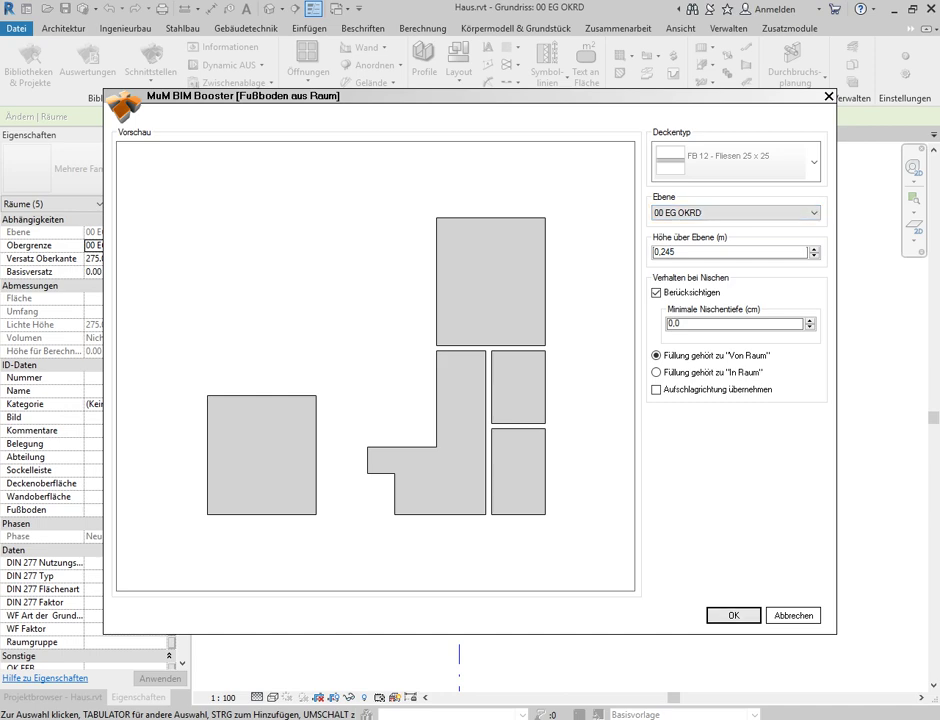
pyautogui.write('0.25')
pyautogui.press('Return')
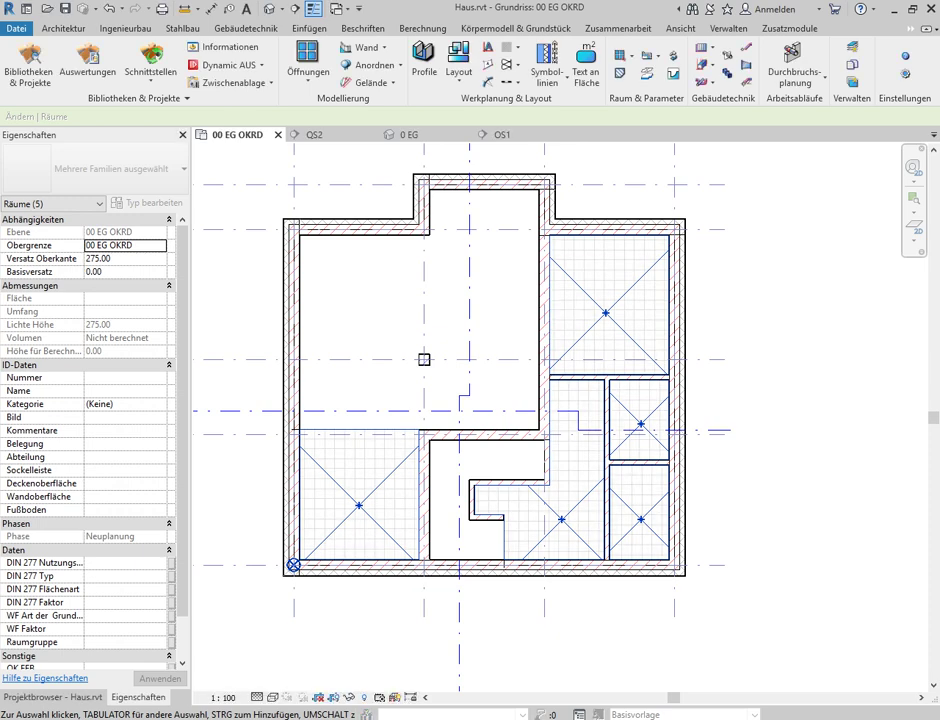
pyautogui.press('Escape')
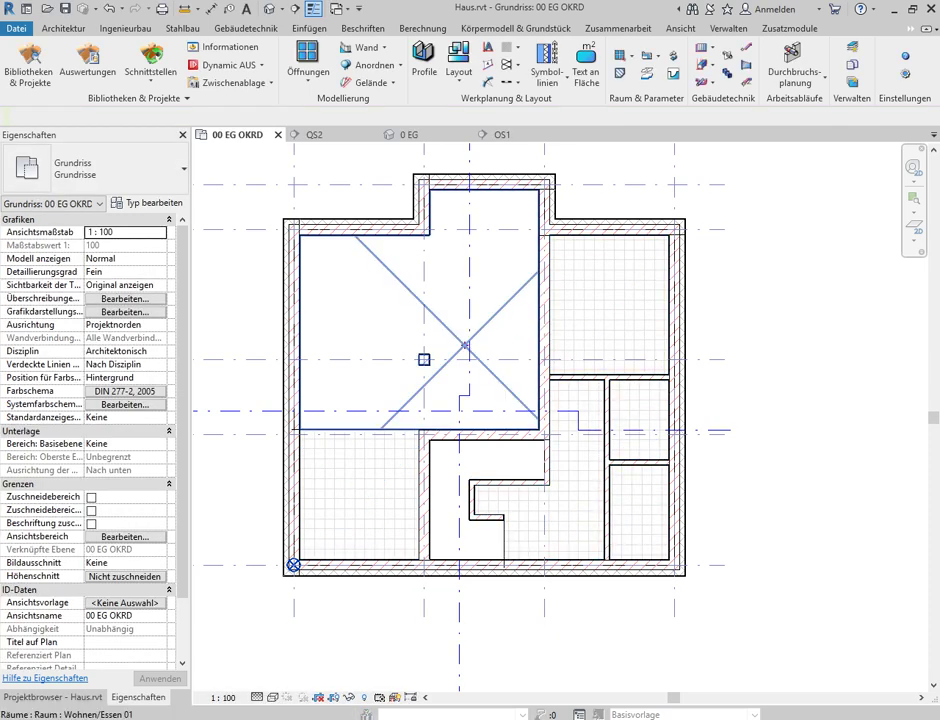
# - Start a new Geschossdecke floor sketch from the Architektur tab, dismissing the save reminder
pyautogui.scroll(5, 424, 359)
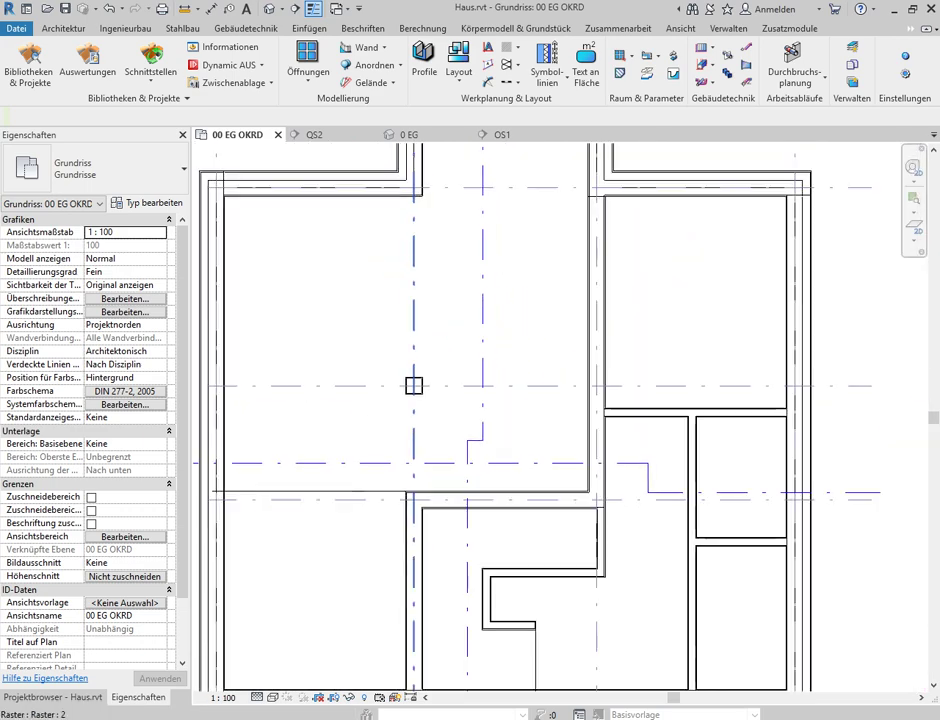
pyautogui.moveTo(414, 385); pyautogui.dragTo(573, 456, button='middle')
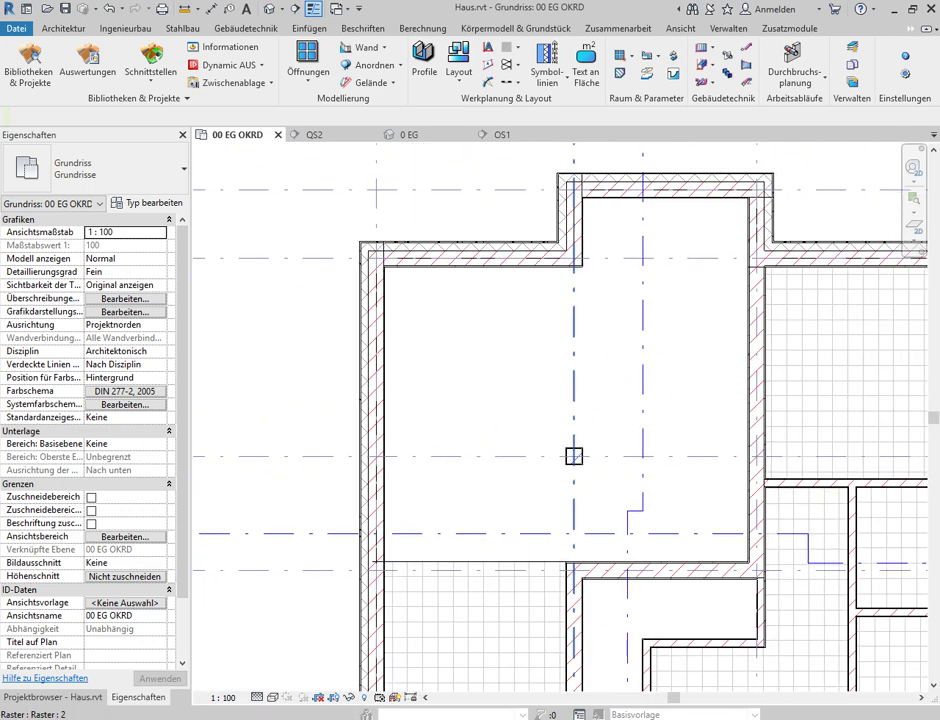
pyautogui.scroll(2, 573, 456)
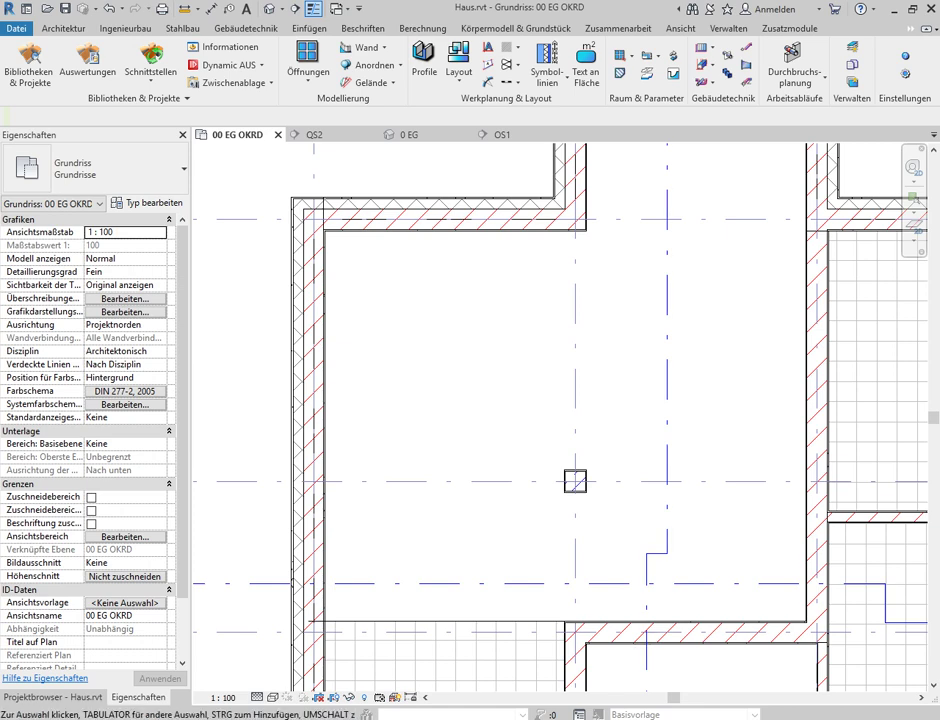
pyautogui.press('b')
pyautogui.press('m')
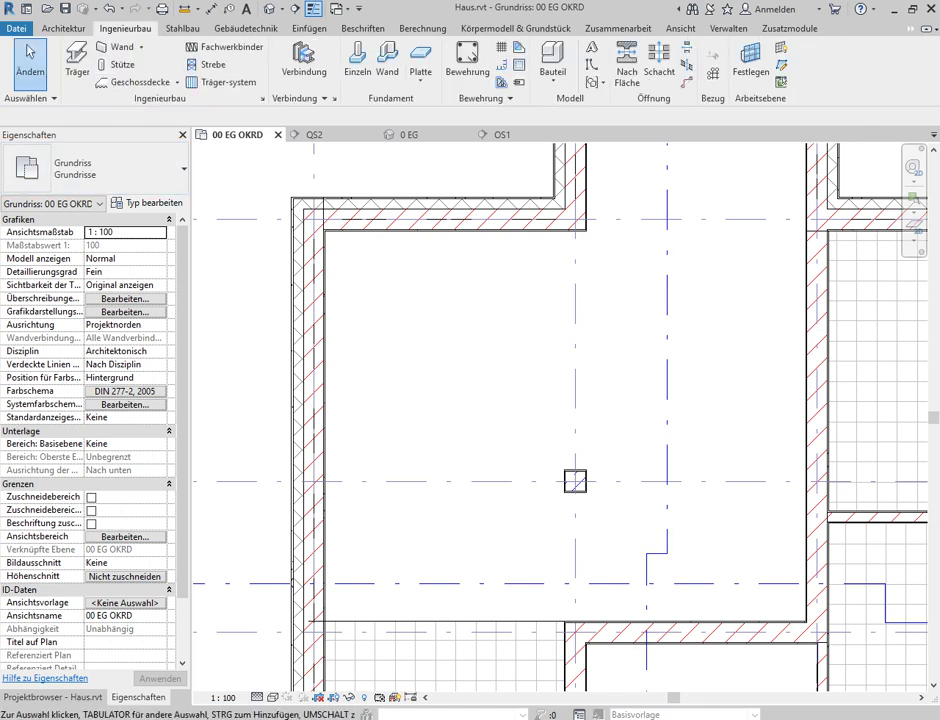
pyautogui.click(63, 28)
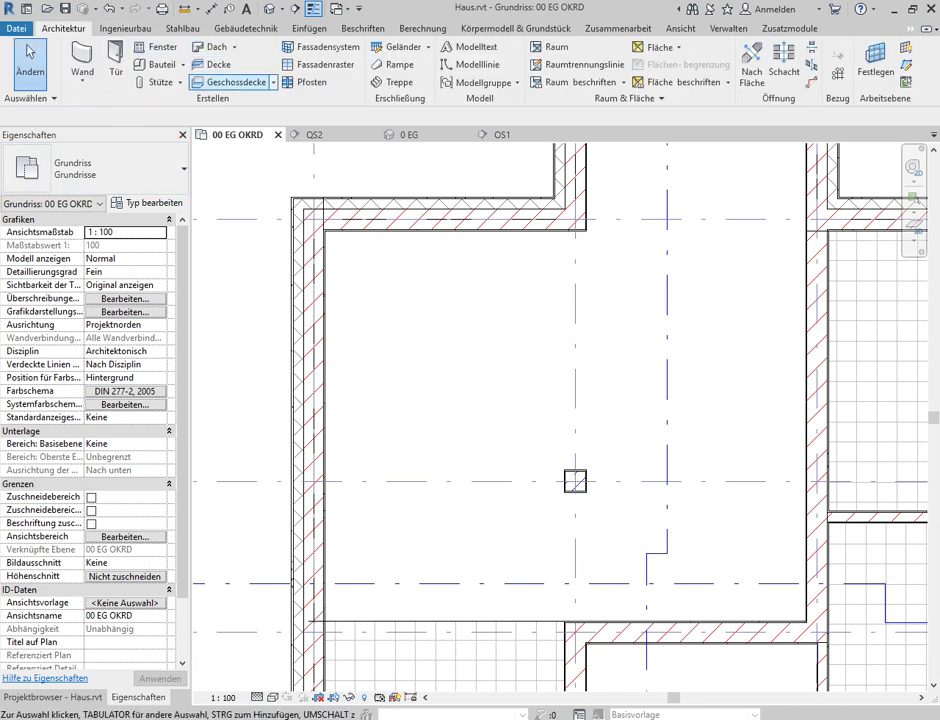
pyautogui.click(273, 82)
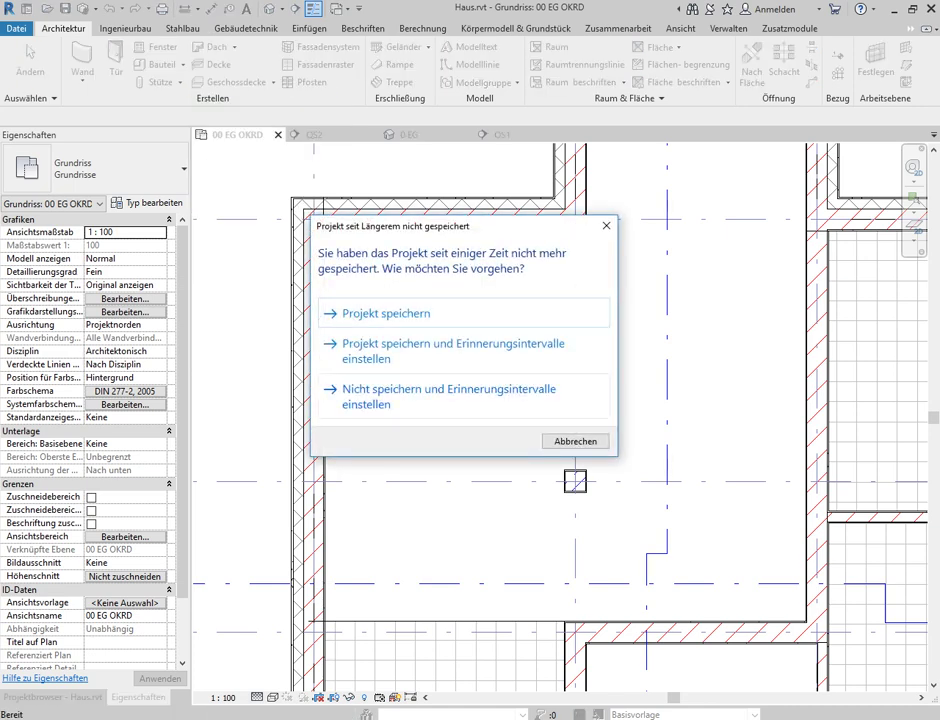
pyautogui.click(400, 313)
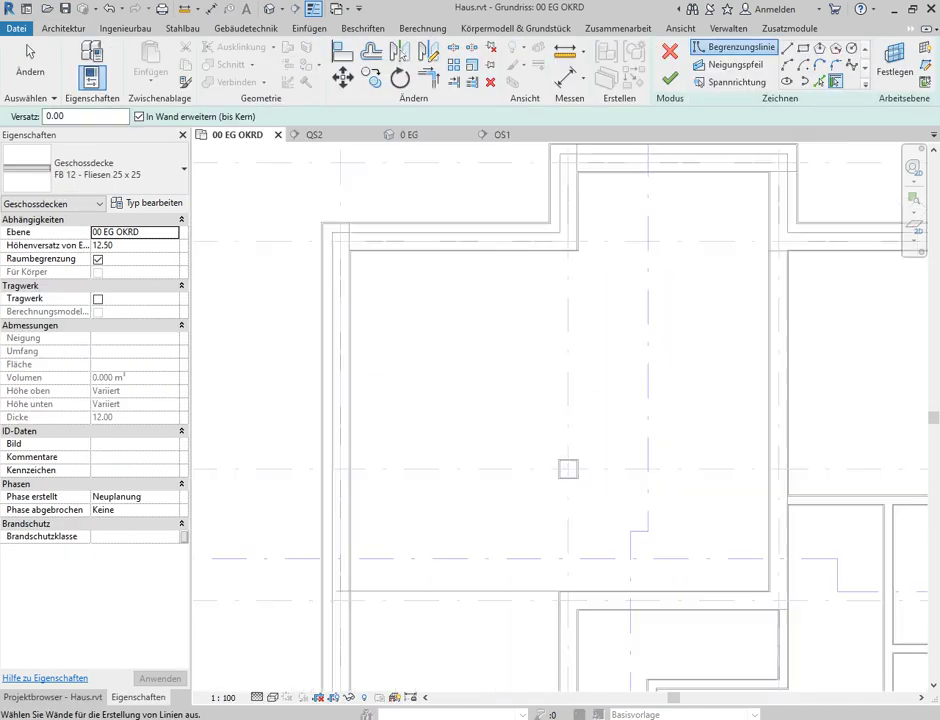
# - Turn off 'In Wand erweitern' and set the floor's Höhenversatz to 24.50
pyautogui.moveTo(600, 400); pyautogui.dragTo(487, 436, button='middle')
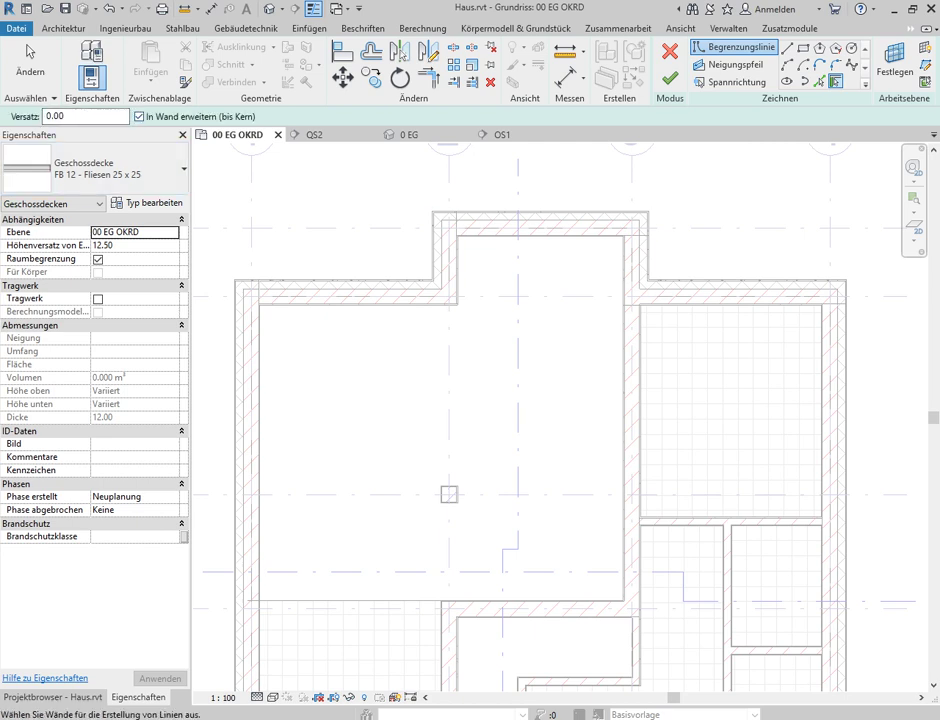
pyautogui.click(28, 50)
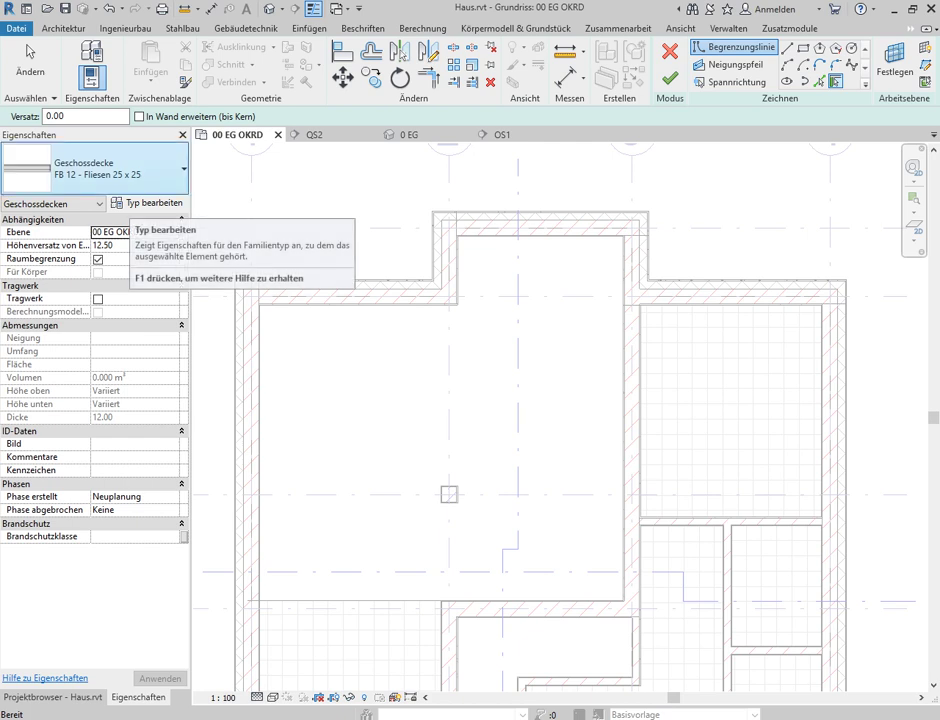
pyautogui.click(110, 245)
pyautogui.doubleClick(110, 245)
pyautogui.write('24.5')
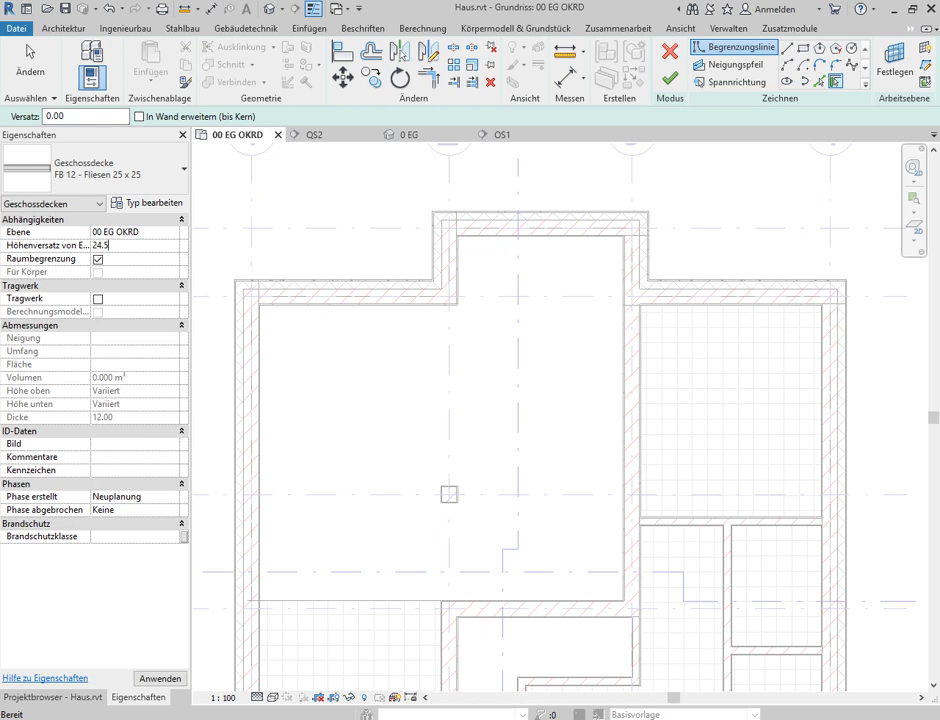
pyautogui.press('Return')
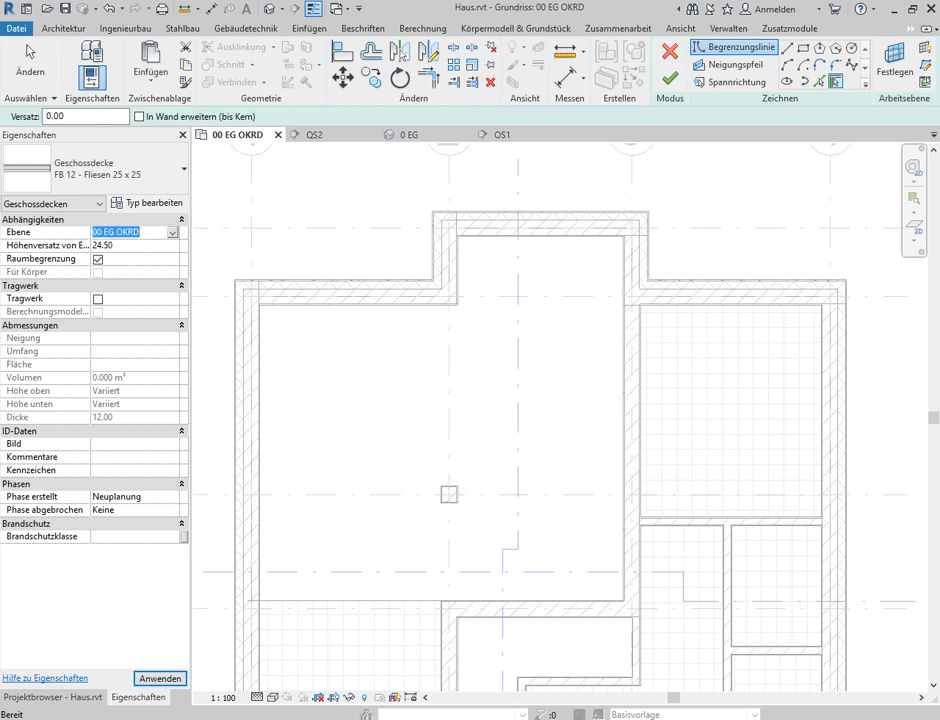
pyautogui.press('Return')
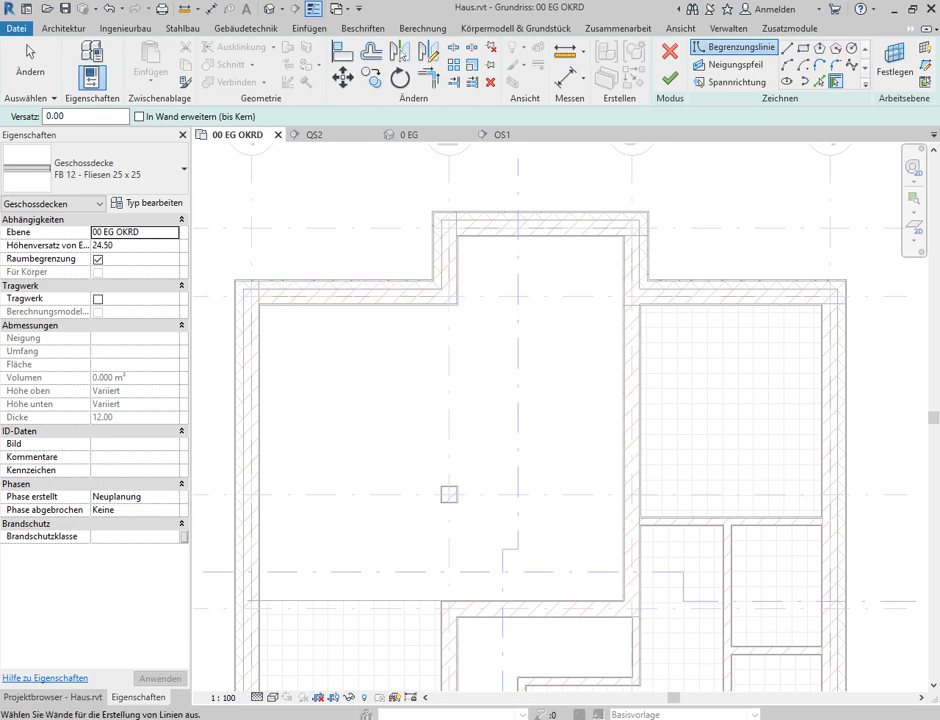
# - Pick the room's left, right, top, horizontal and lower walls as floor boundary lines
pyautogui.scroll(3, 556, 629)
pyautogui.scroll(3, 556, 629)
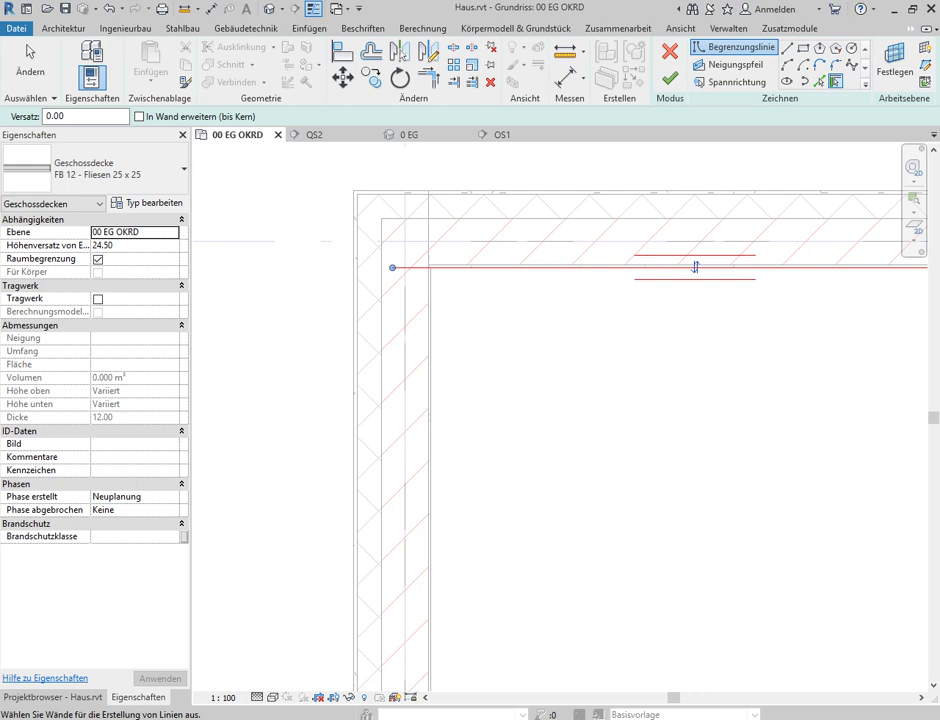
pyautogui.click(430, 400)
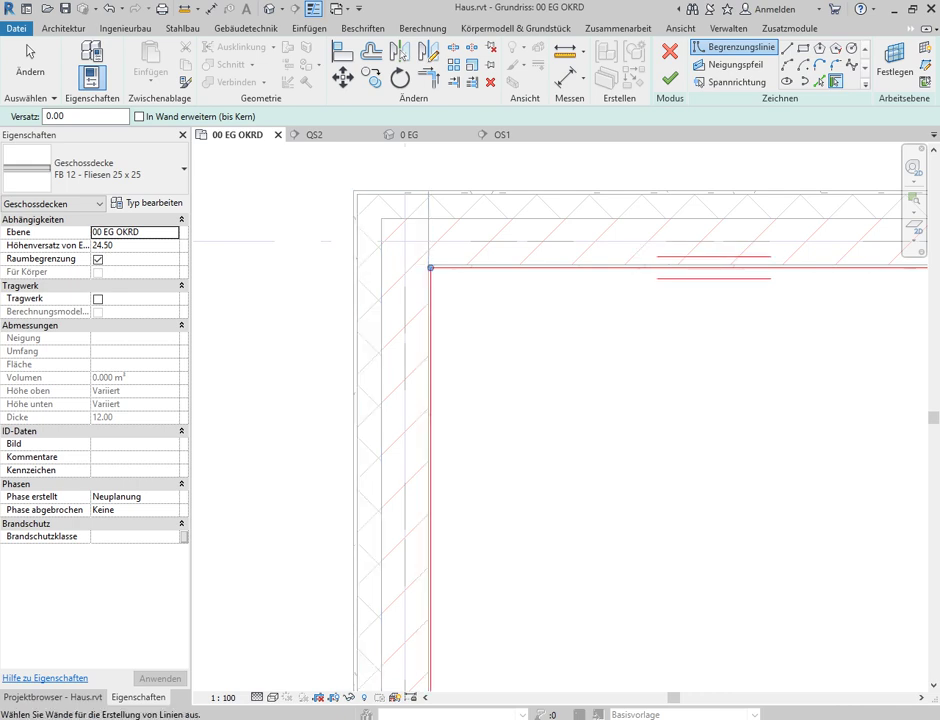
pyautogui.scroll(-2, 500, 372)
pyautogui.scroll(-2, 500, 372)
pyautogui.scroll(2, 655, 306)
pyautogui.scroll(2, 655, 306)
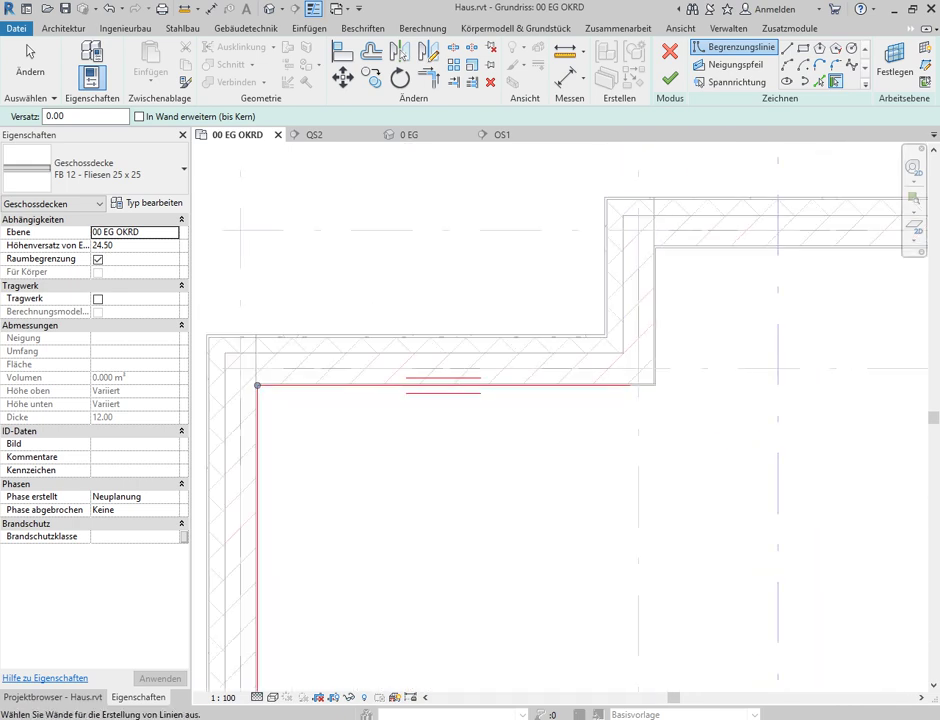
pyautogui.click(655, 303)
pyautogui.click(775, 247)
pyautogui.moveTo(835, 248)
pyautogui.mouseDown(button='middle')
pyautogui.moveTo(790, 260)
pyautogui.moveTo(284, 252)
pyautogui.mouseUp(button='middle')
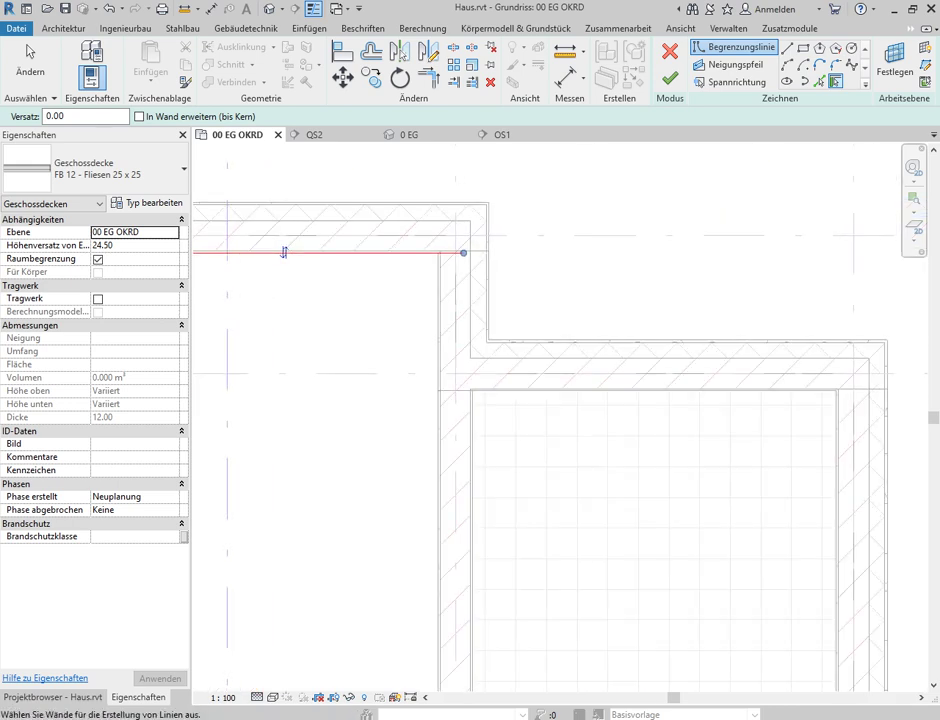
pyautogui.click(439, 680)
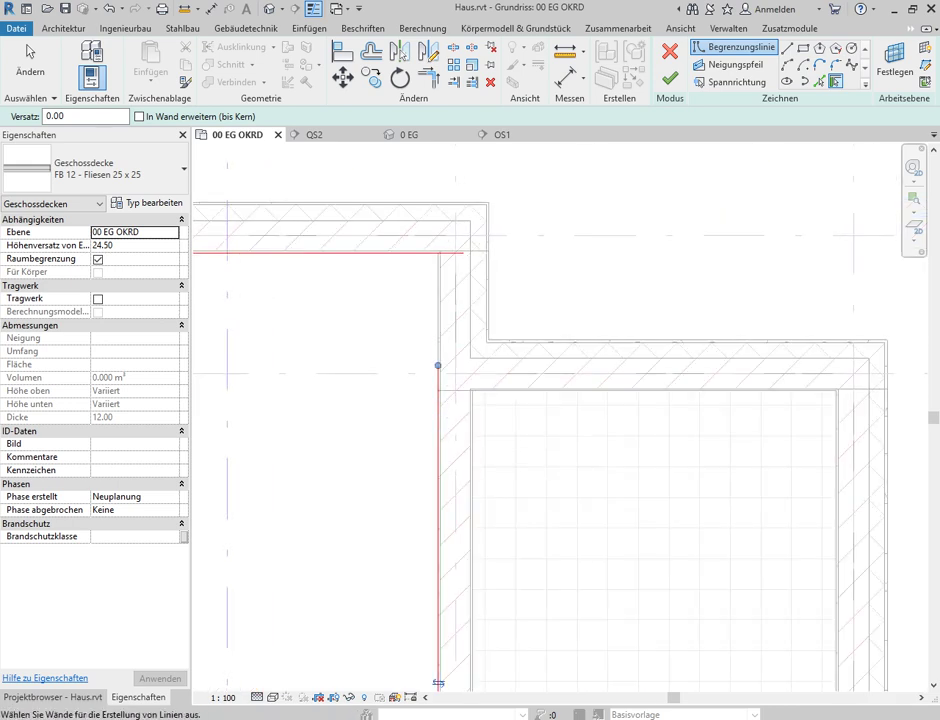
pyautogui.moveTo(438, 683); pyautogui.dragTo(500, 155, button='middle')
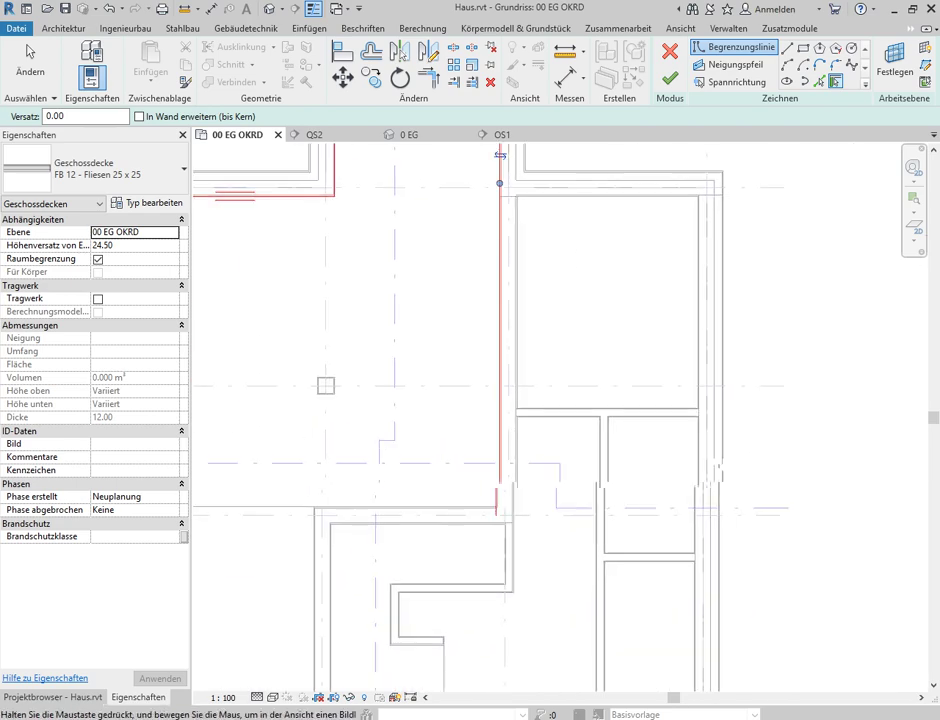
pyautogui.scroll(2, 450, 410)
pyautogui.scroll(2, 450, 410)
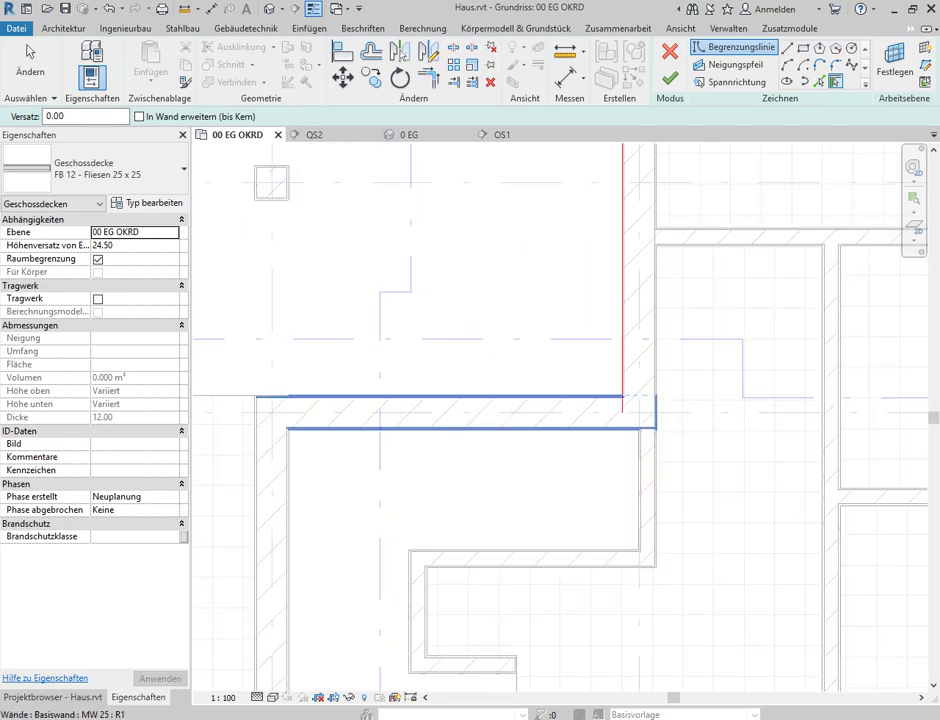
pyautogui.click(447, 405)
pyautogui.click(270, 560)
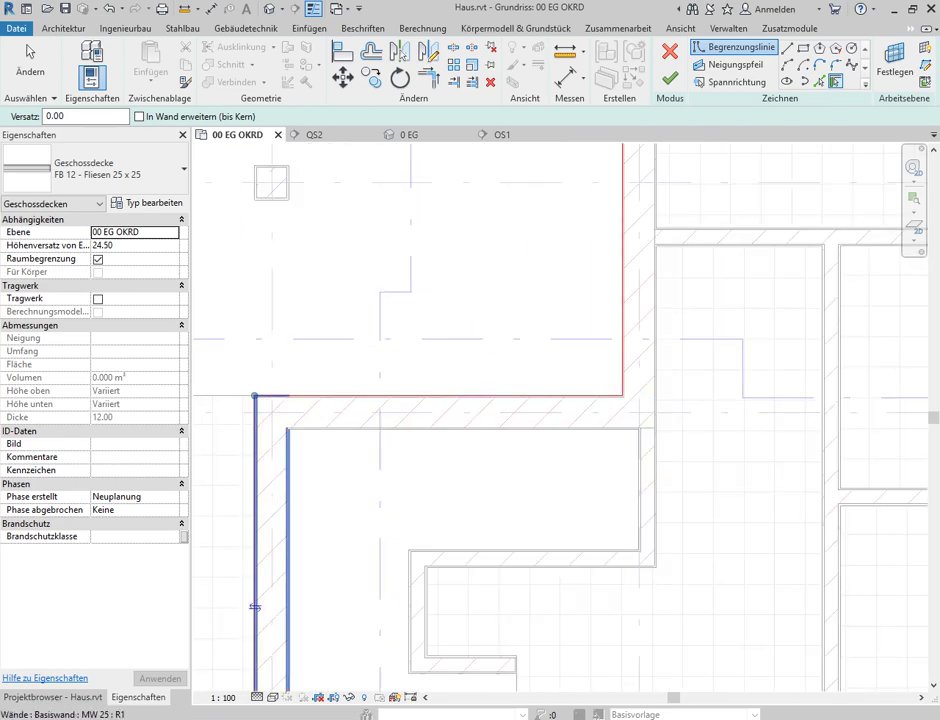
pyautogui.scroll(-1, 400, 385)
pyautogui.scroll(-1, 400, 385)
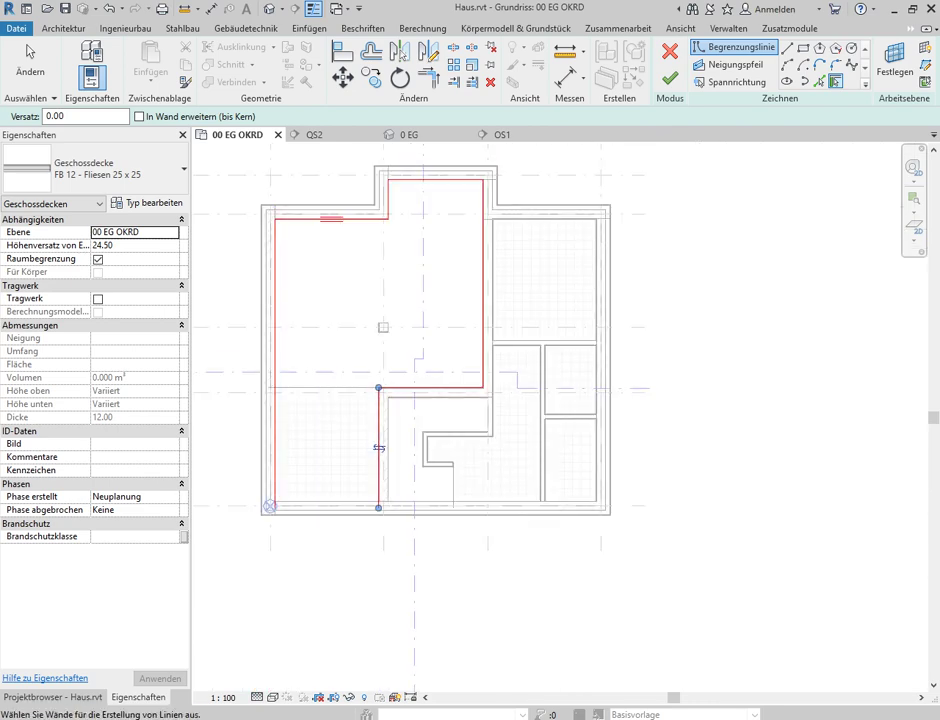
pyautogui.scroll(2, 266, 319)
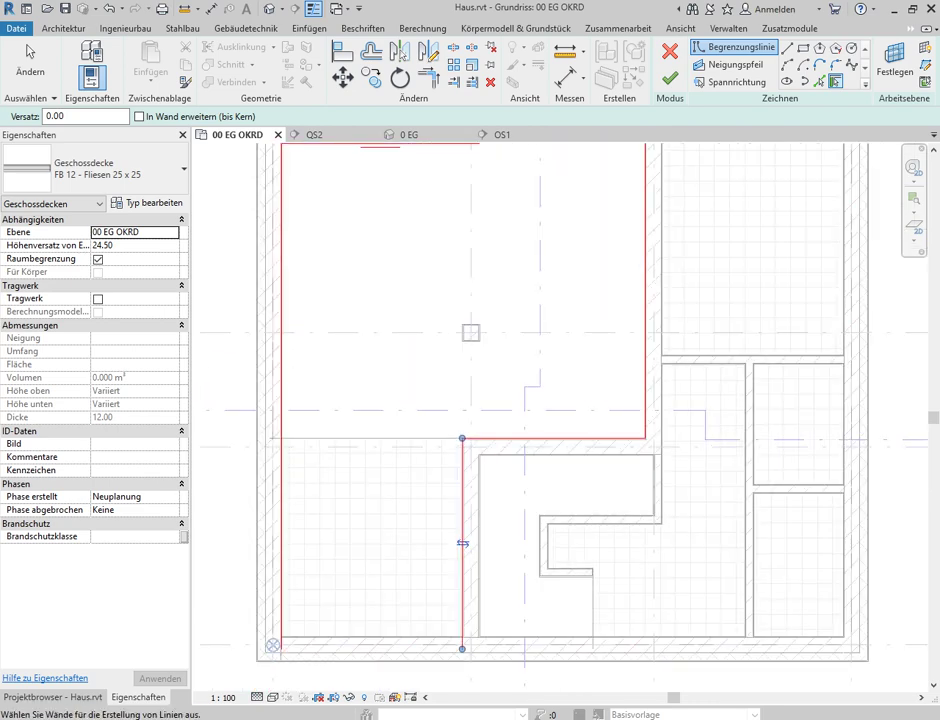
pyautogui.scroll(-2, 385, 444)
pyautogui.scroll(1, 380, 315)
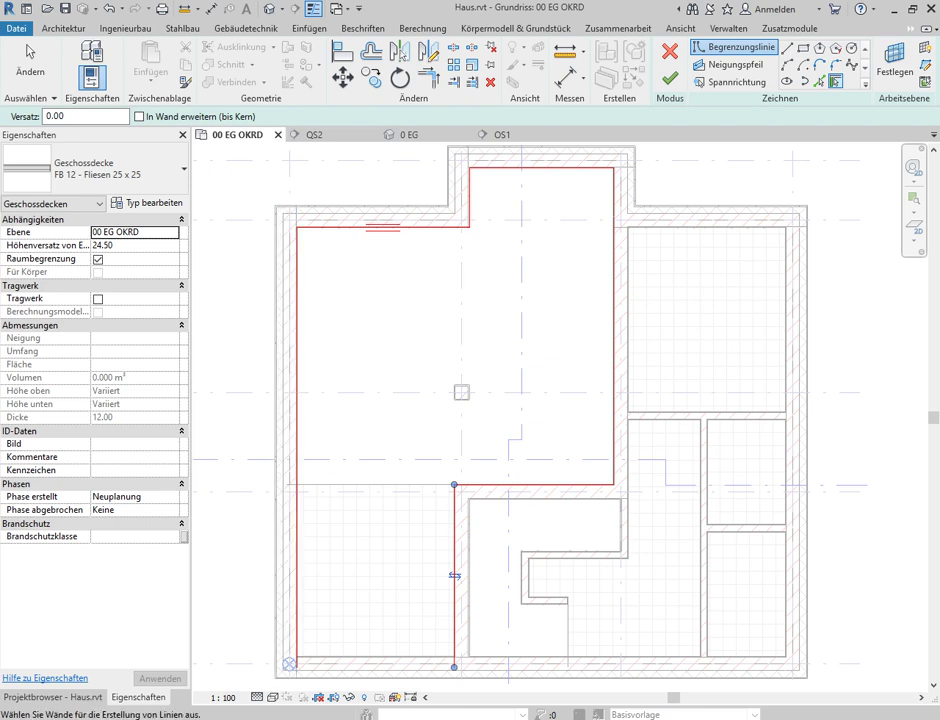
# - Trim the bottom and left boundary lines into a corner and delete the stray vertical line
pyautogui.click(399, 52)
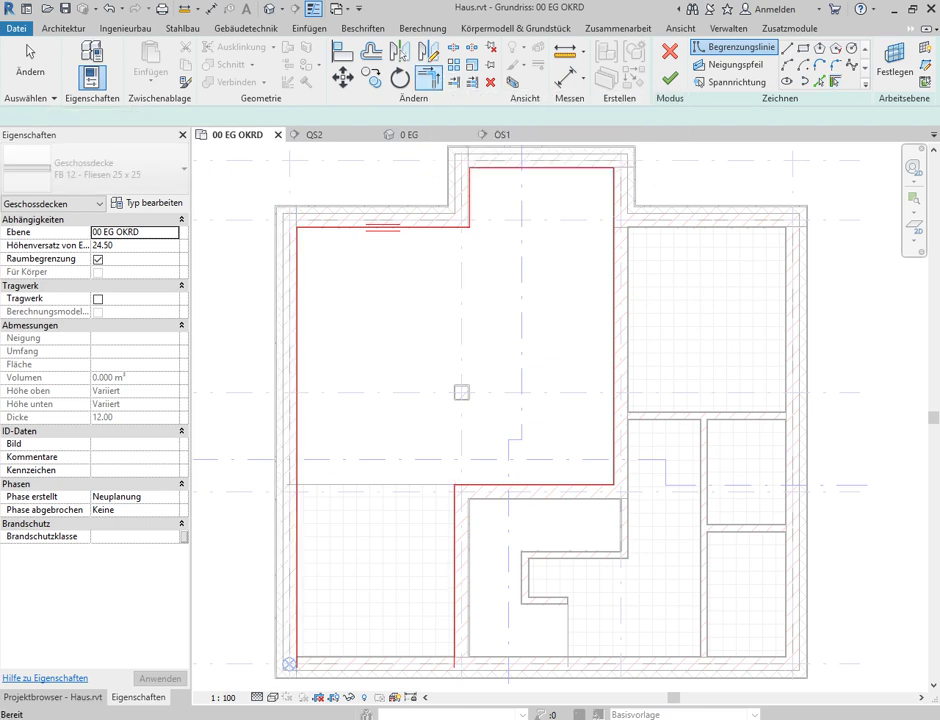
pyautogui.click(297, 360)
pyautogui.click(540, 484)
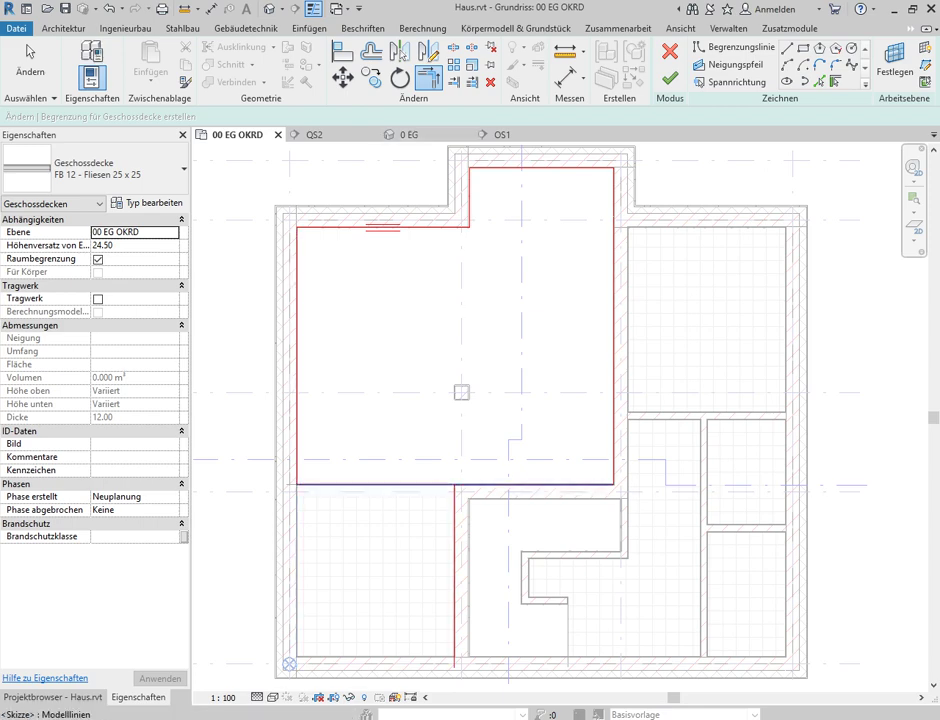
pyautogui.scroll(3, 472, 485)
pyautogui.scroll(-2, 616, 468)
pyautogui.scroll(-1, 616, 468)
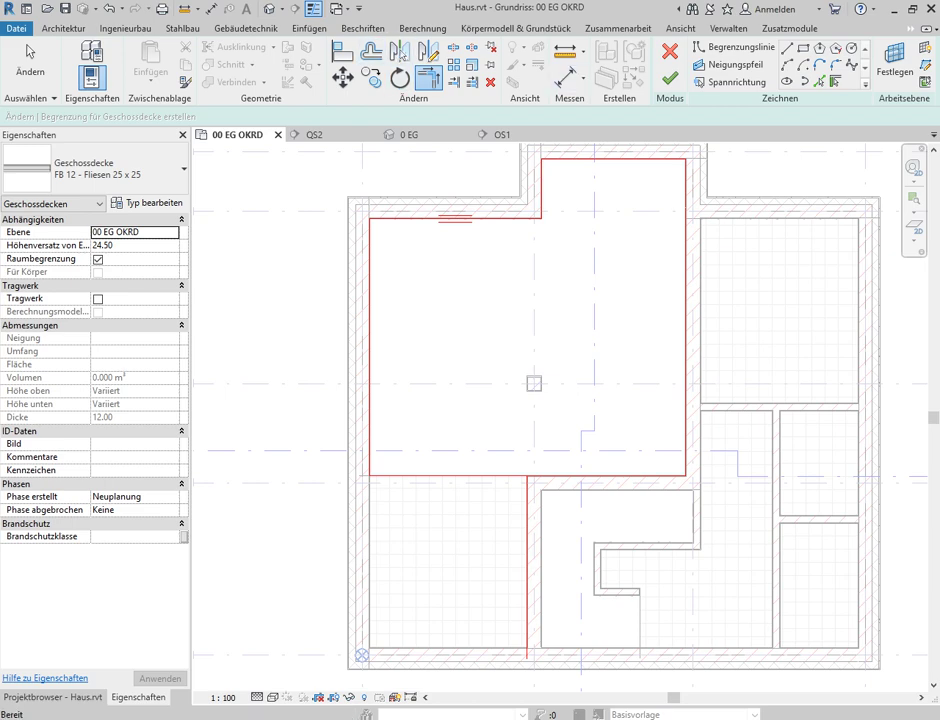
pyautogui.click(30, 60)
pyautogui.click(527, 520)
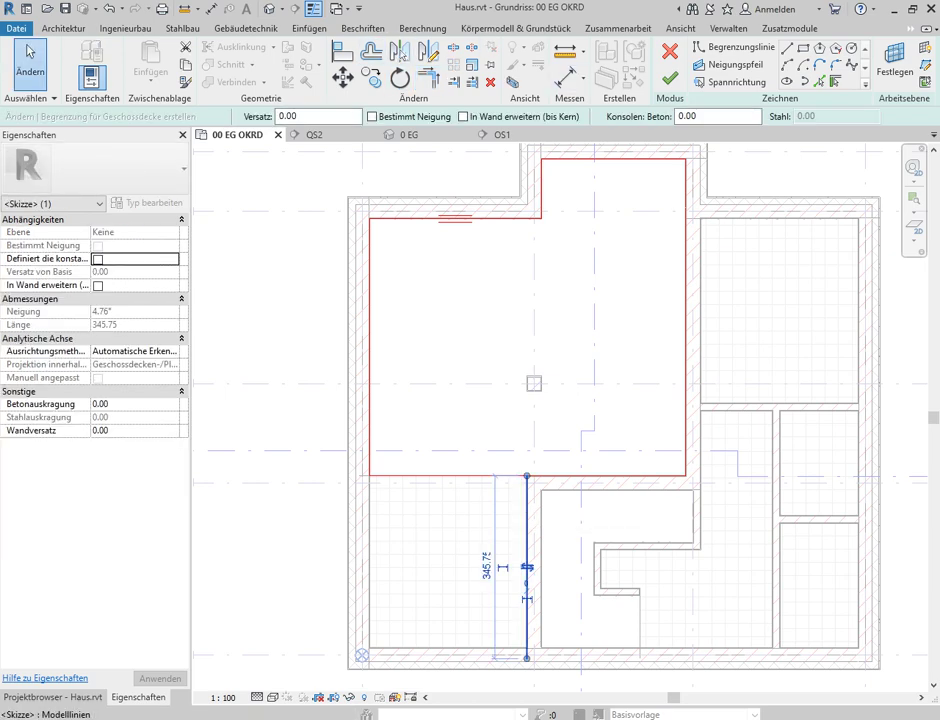
pyautogui.press('Delete')
pyautogui.scroll(5, 525, 361)
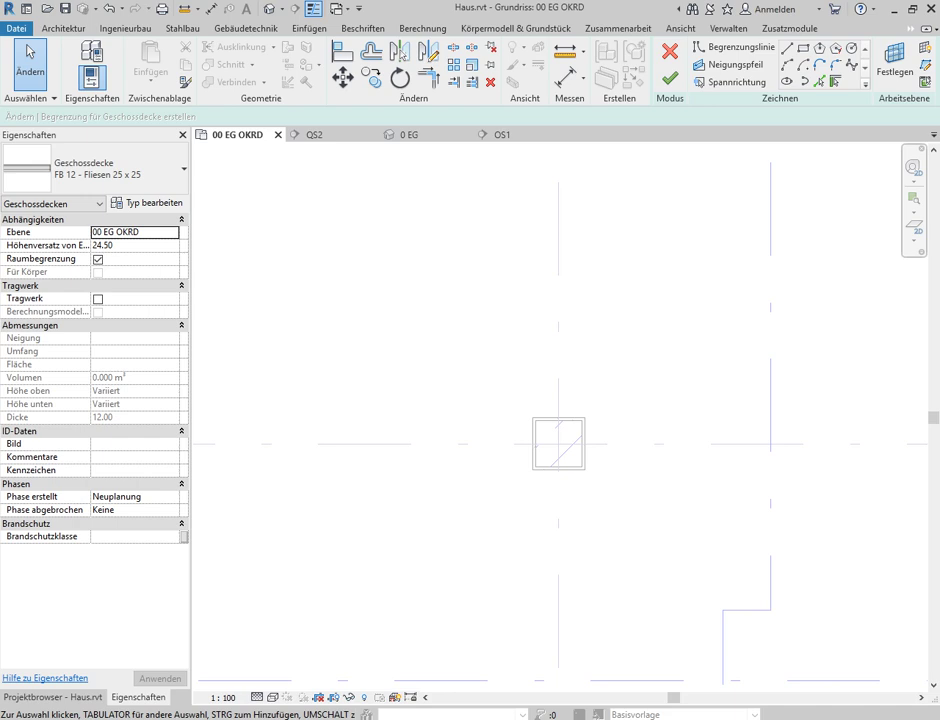
# - Sketch a rectangular boundary over the small square to cut it out of the floor
pyautogui.click(803, 47)
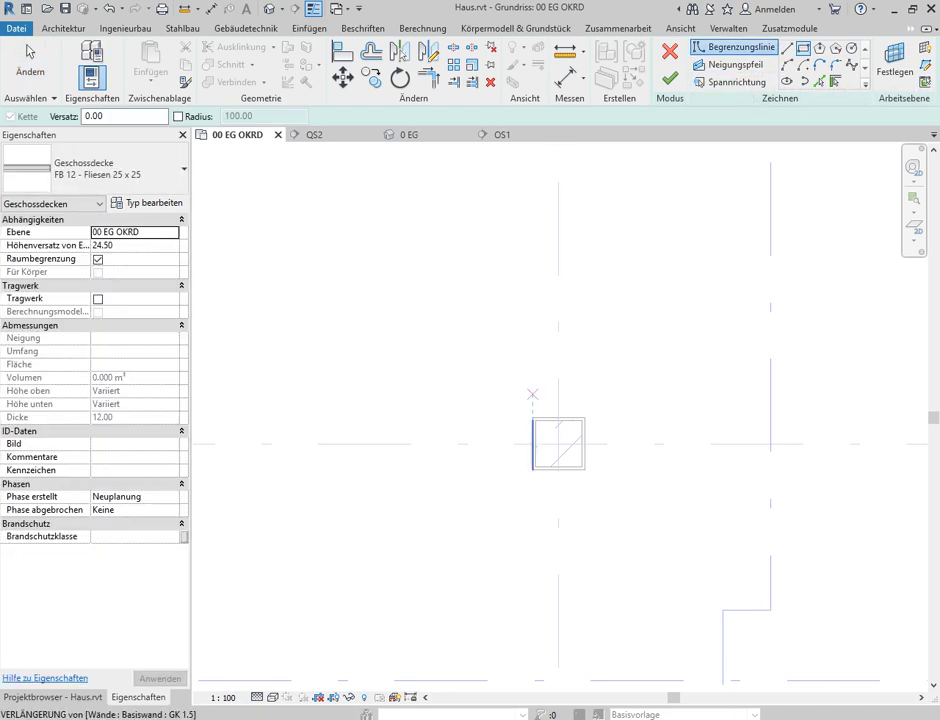
pyautogui.scroll(2, 580, 459)
pyautogui.scroll(2, 624, 458)
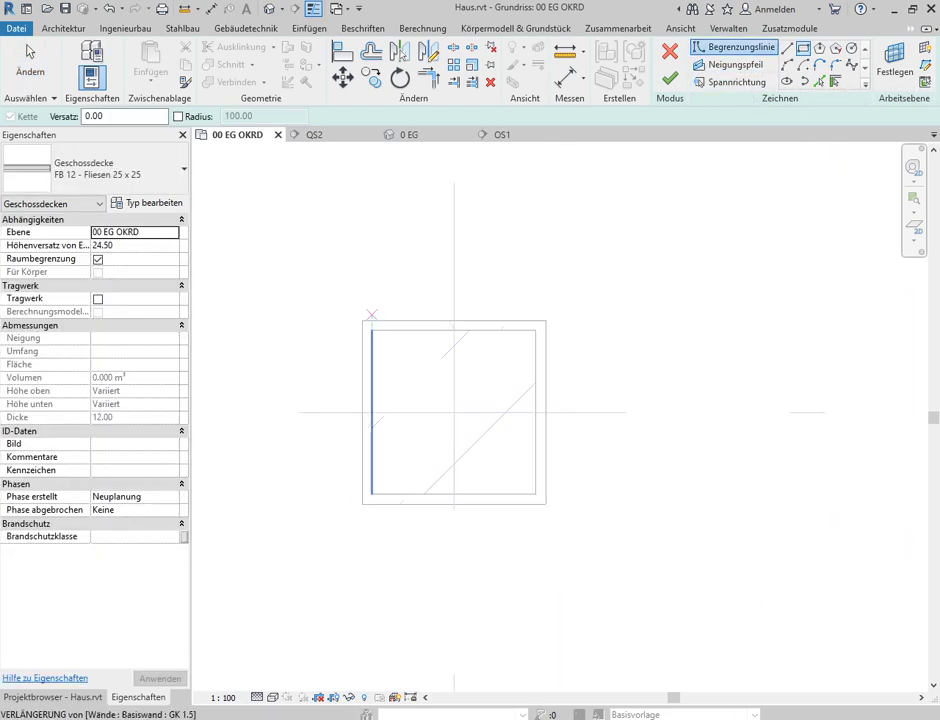
pyautogui.click(362, 322)
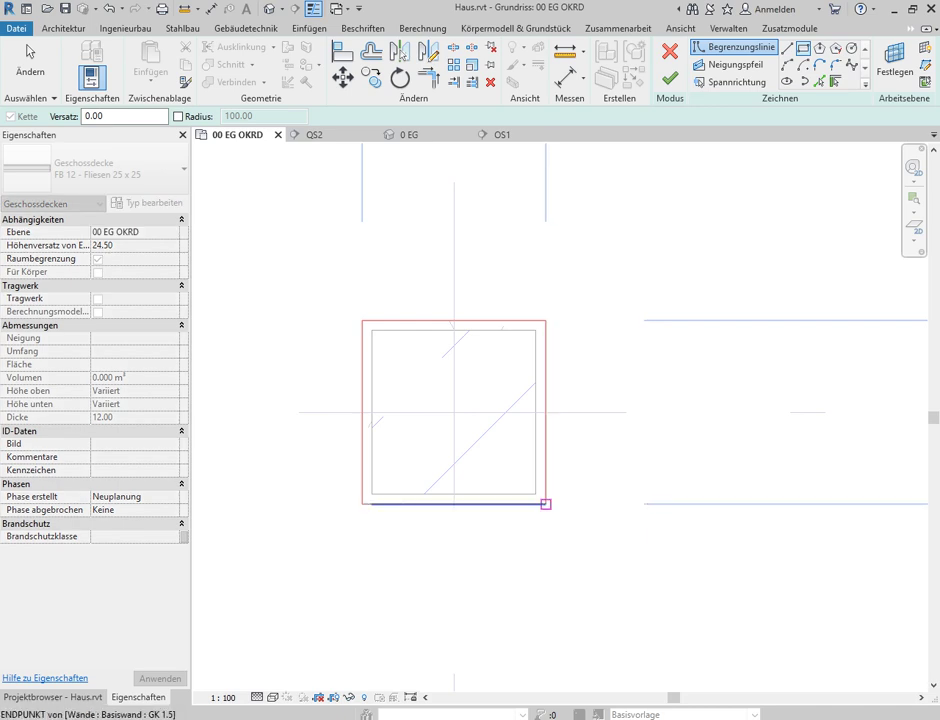
pyautogui.click(545, 503)
# - Lock three boundary lines to their walls and finish the floor sketch
pyautogui.click(427, 345)
pyautogui.click(519, 386)
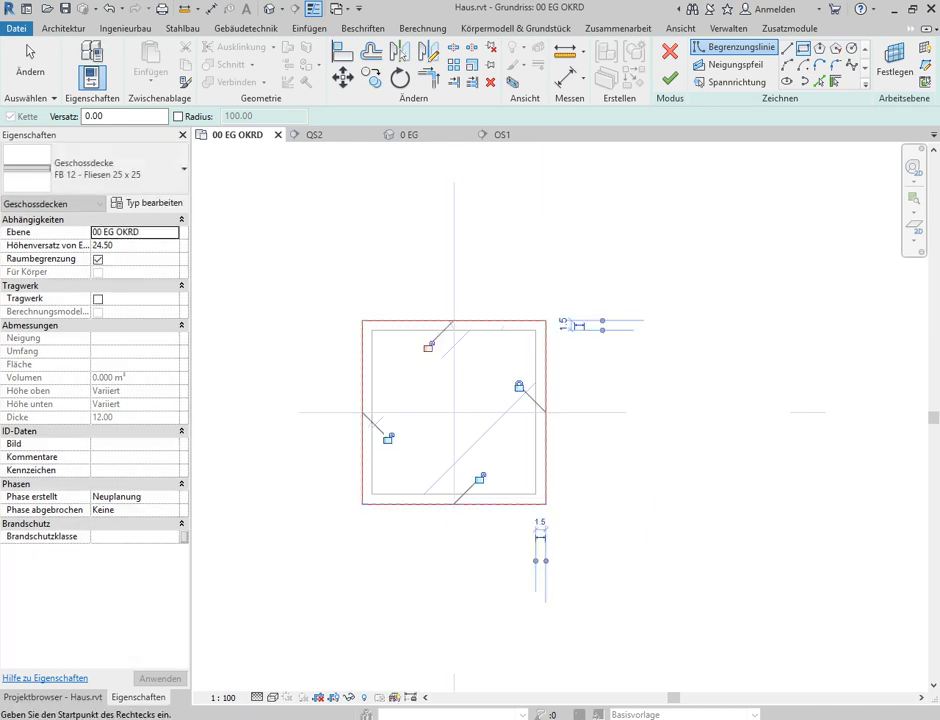
pyautogui.click(387, 437)
pyautogui.scroll(-1, 454, 396)
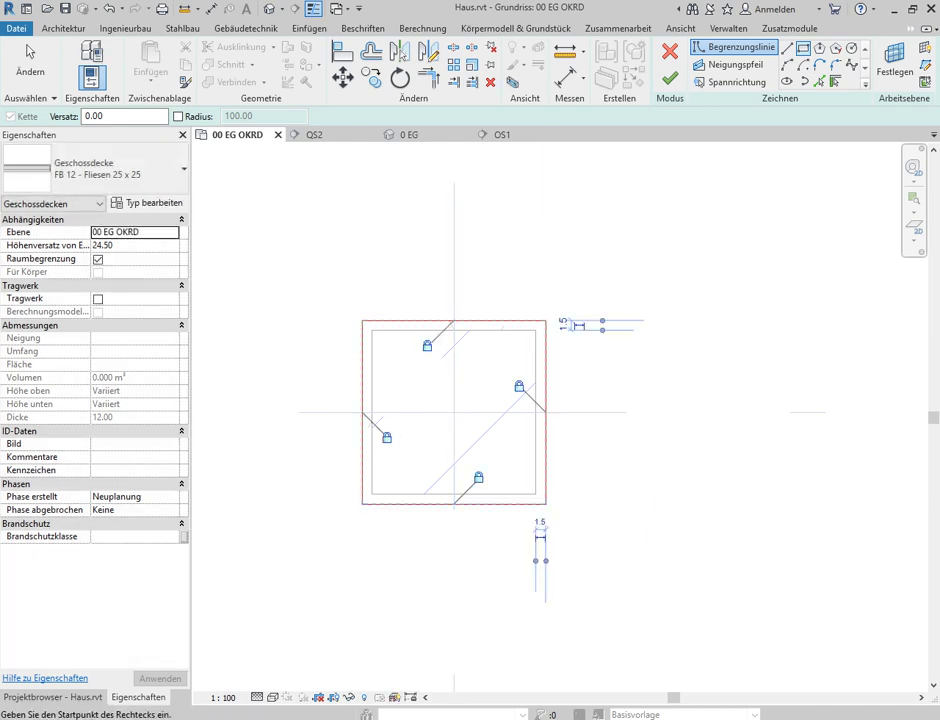
pyautogui.scroll(-2, 454, 396)
pyautogui.scroll(-2, 454, 396)
pyautogui.scroll(-3, 398, 401)
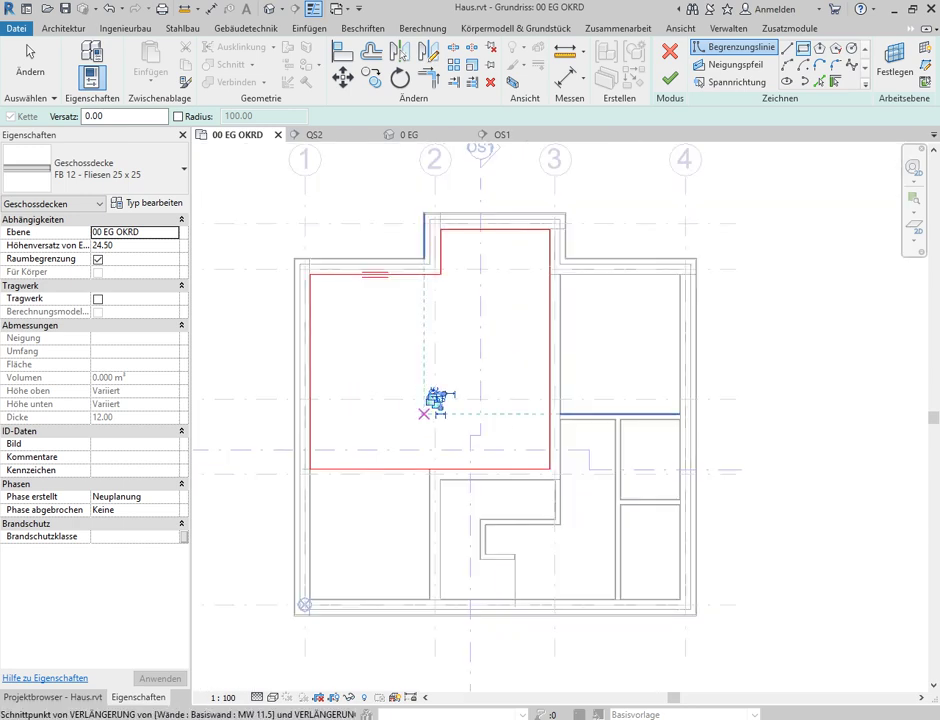
pyautogui.scroll(-1, 398, 401)
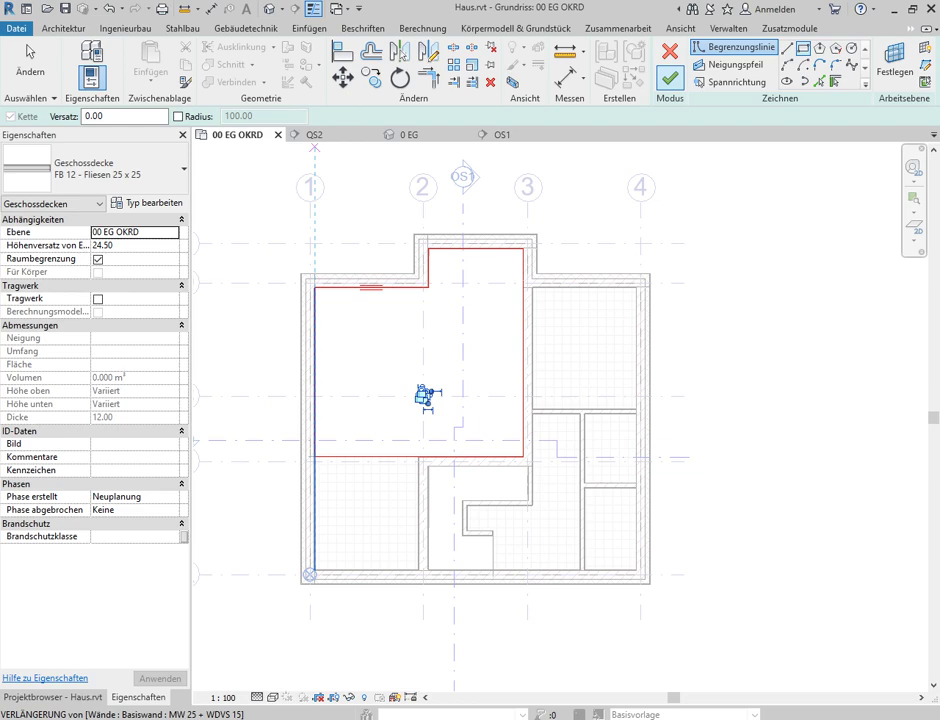
pyautogui.click(669, 77)
pyautogui.press('Escape')
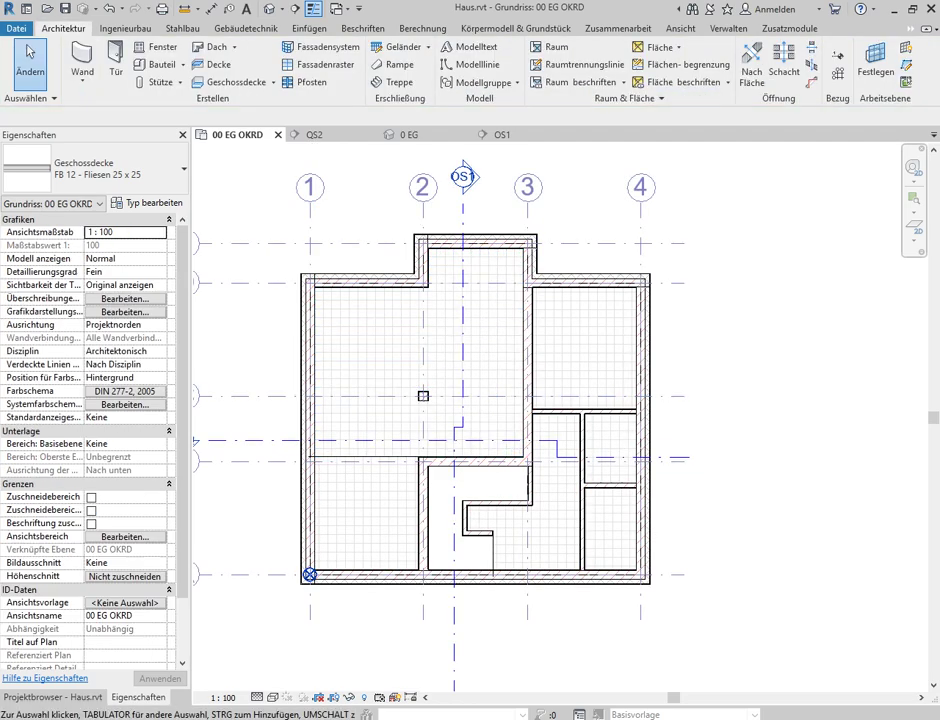
# - Switch to section OS1 and zoom in on the wall/slab junction at the slab's left end
pyautogui.scroll(3, 423, 396)
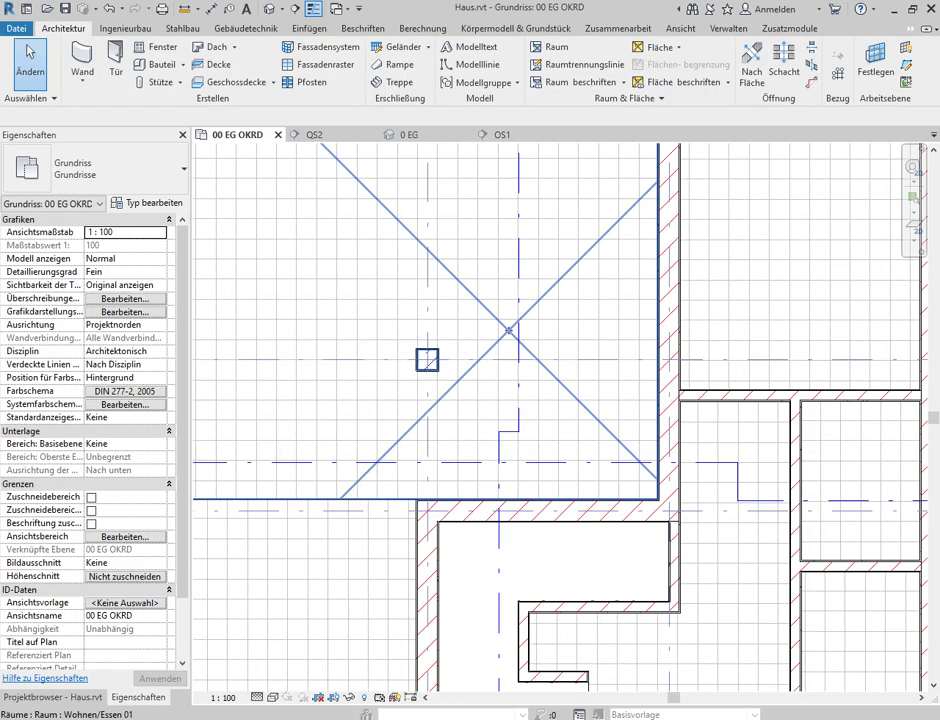
pyautogui.scroll(-5, 427, 360)
pyautogui.hotkey('ctrl', 'Tab')
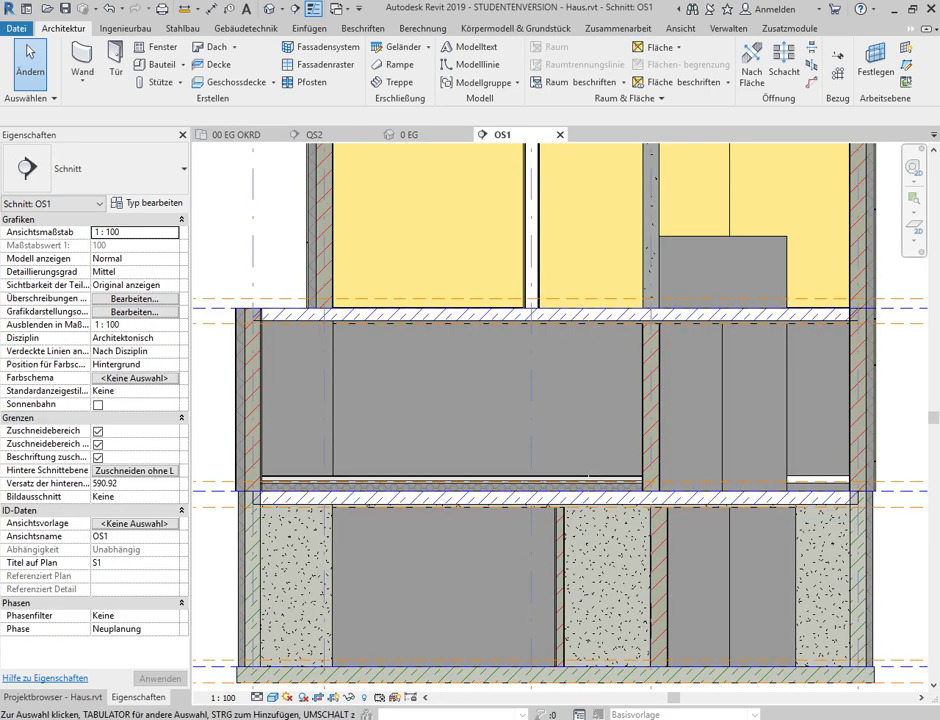
pyautogui.scroll(-3, 310, 476)
pyautogui.scroll(5, 310, 476)
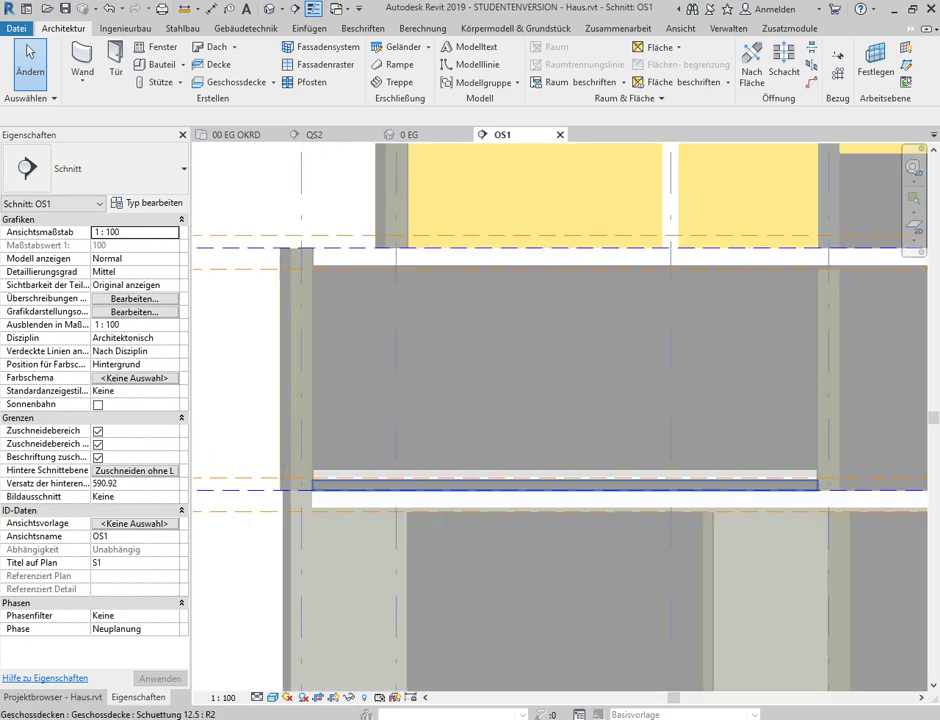
pyautogui.scroll(2, 310, 476)
pyautogui.scroll(2, 310, 476)
pyautogui.scroll(2, 310, 476)
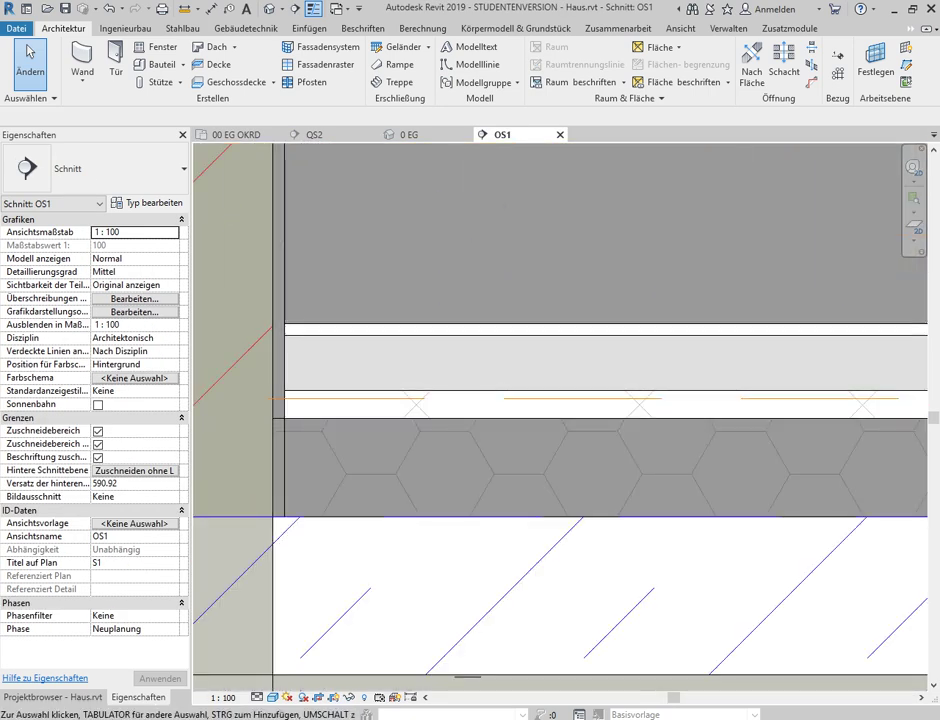
pyautogui.moveTo(310, 476); pyautogui.dragTo(464, 437, button='middle')
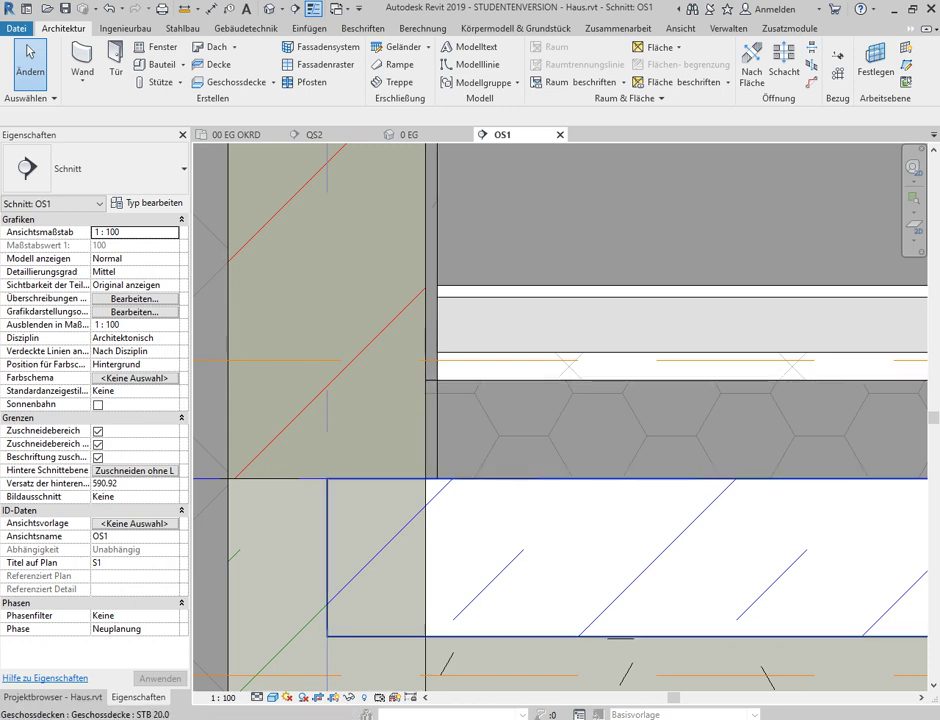
pyautogui.click(450, 505)
pyautogui.press('Escape')
pyautogui.click(300, 490)
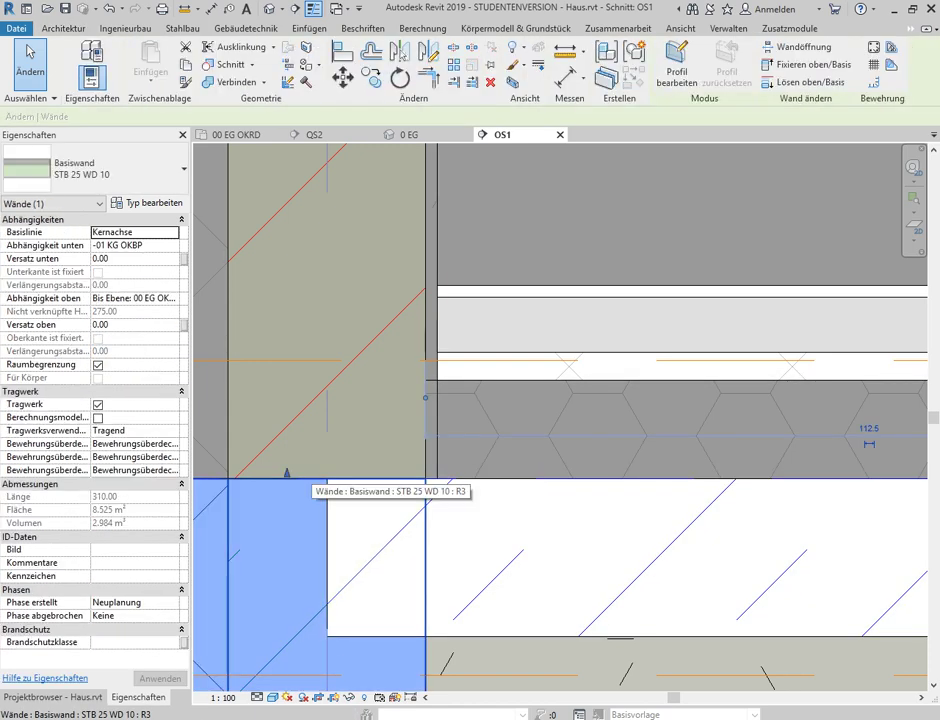
pyautogui.press('Escape')
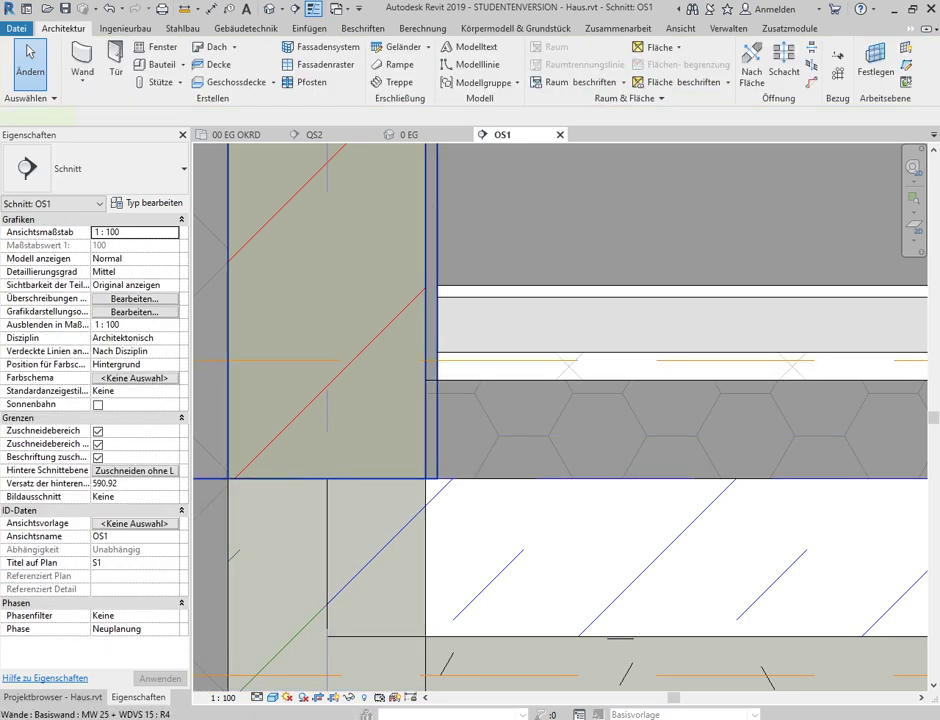
# - Drag the MW 25 + WDVS 15 wall's bottom up to the slab top for a 12.50 extension
pyautogui.click(400, 420)
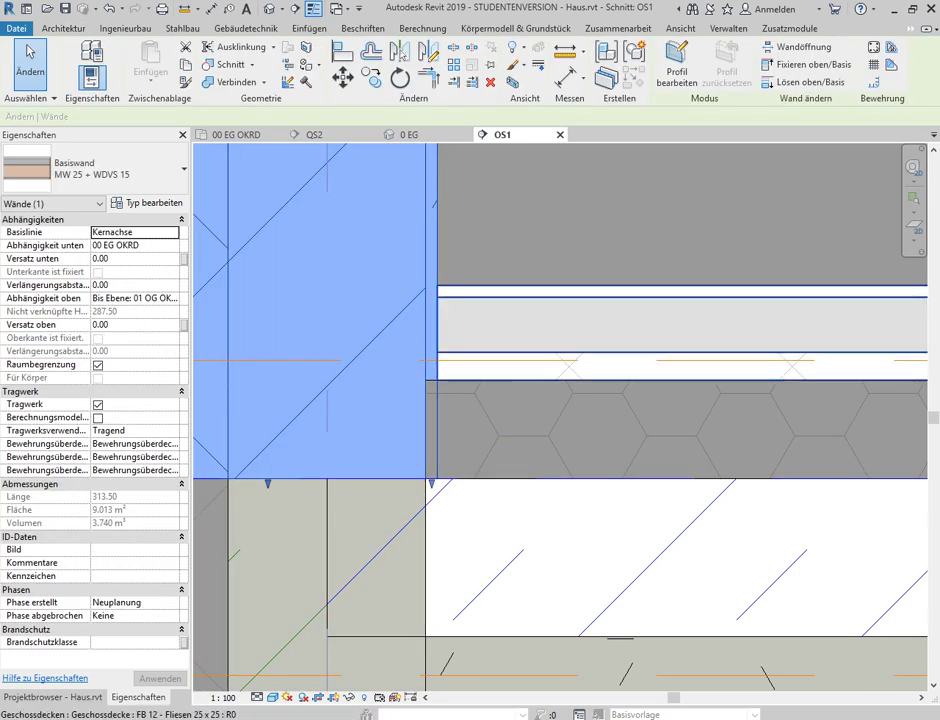
pyautogui.scroll(3, 442, 471)
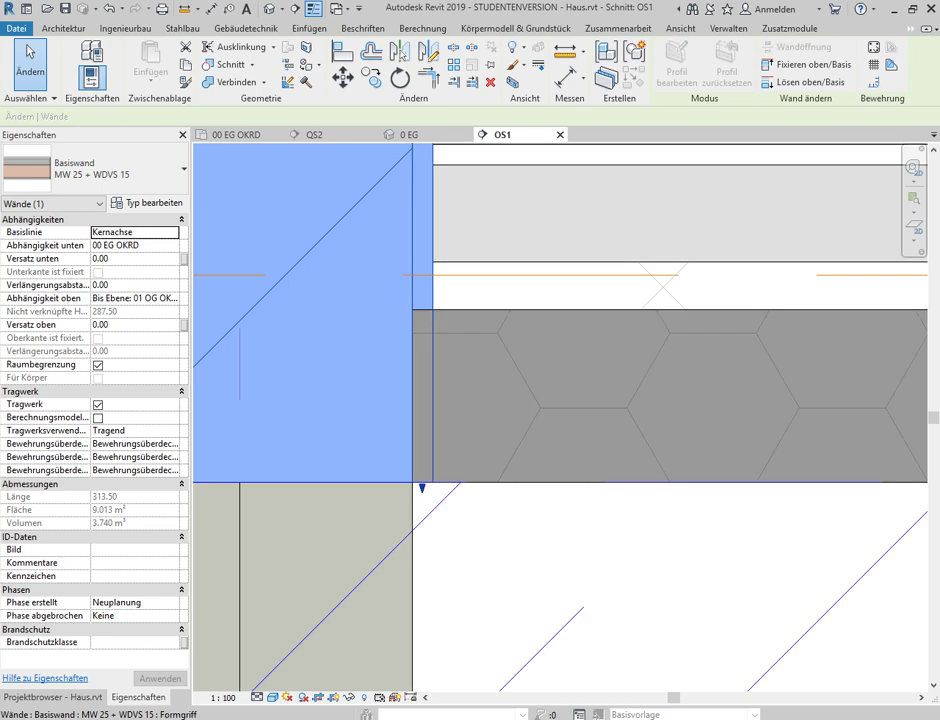
pyautogui.moveTo(422, 487); pyautogui.dragTo(422, 314)
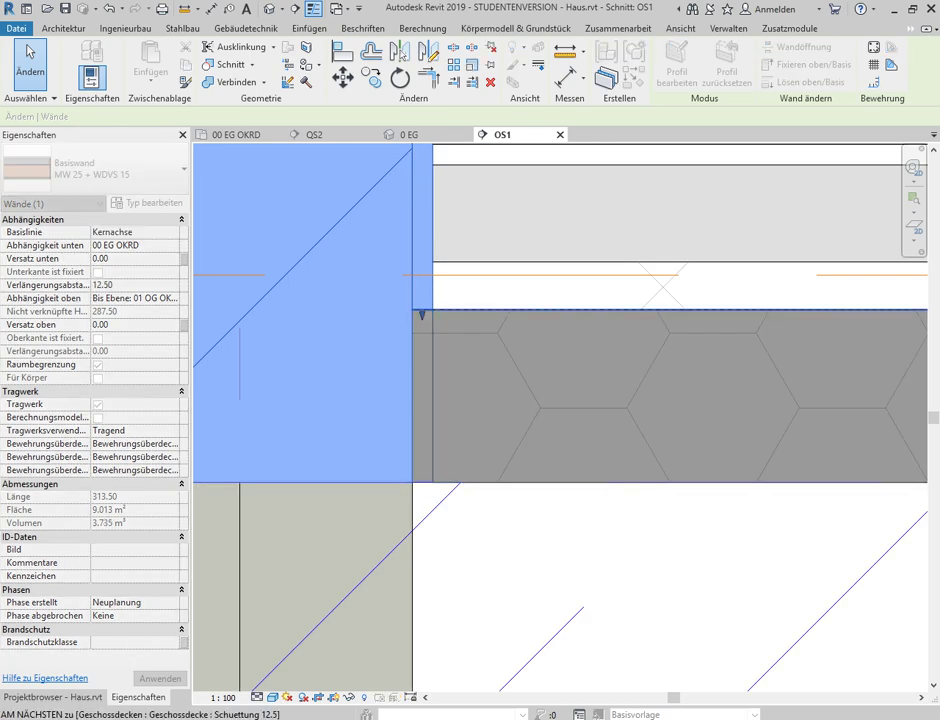
pyautogui.click(695, 276)
pyautogui.scroll(-2, 695, 276)
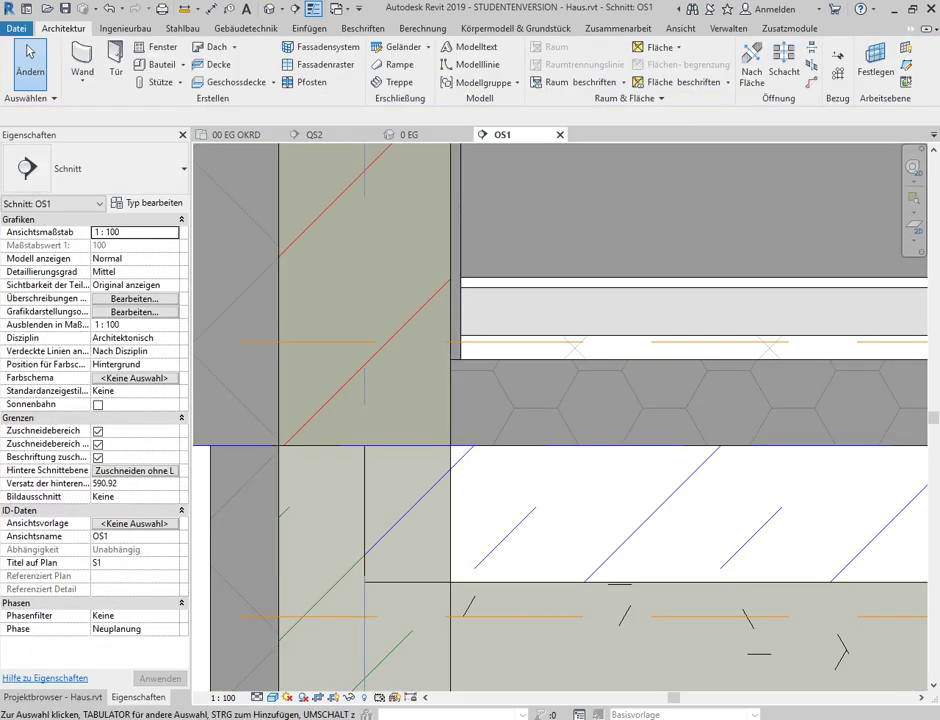
pyautogui.scroll(2, 509, 320)
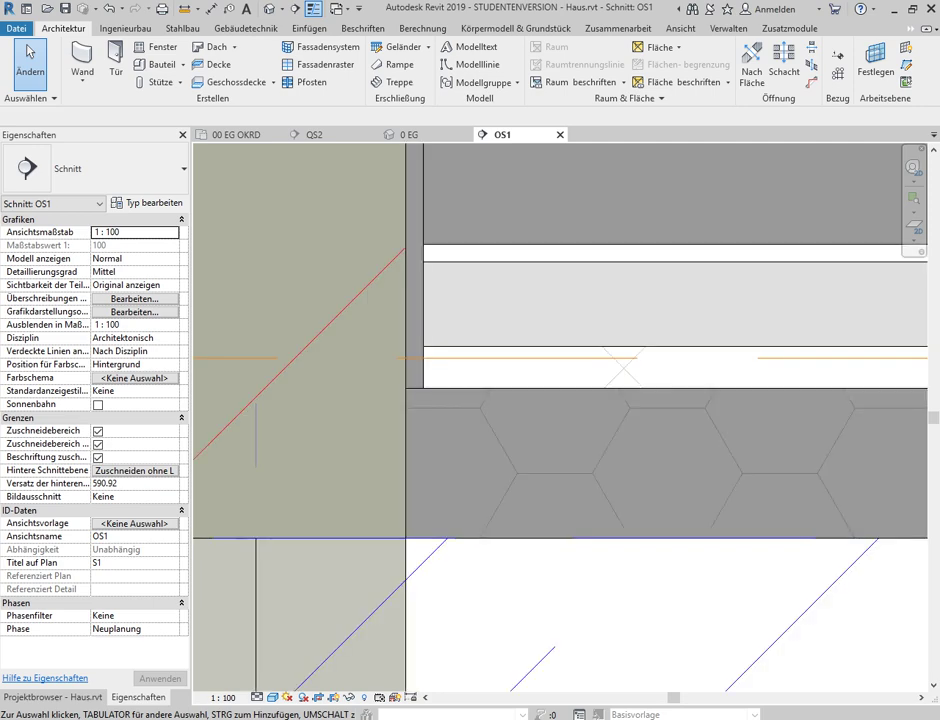
pyautogui.scroll(-2, 477, 348)
pyautogui.moveTo(477, 348); pyautogui.dragTo(279, 379, button='middle')
pyautogui.scroll(3, 252, 375)
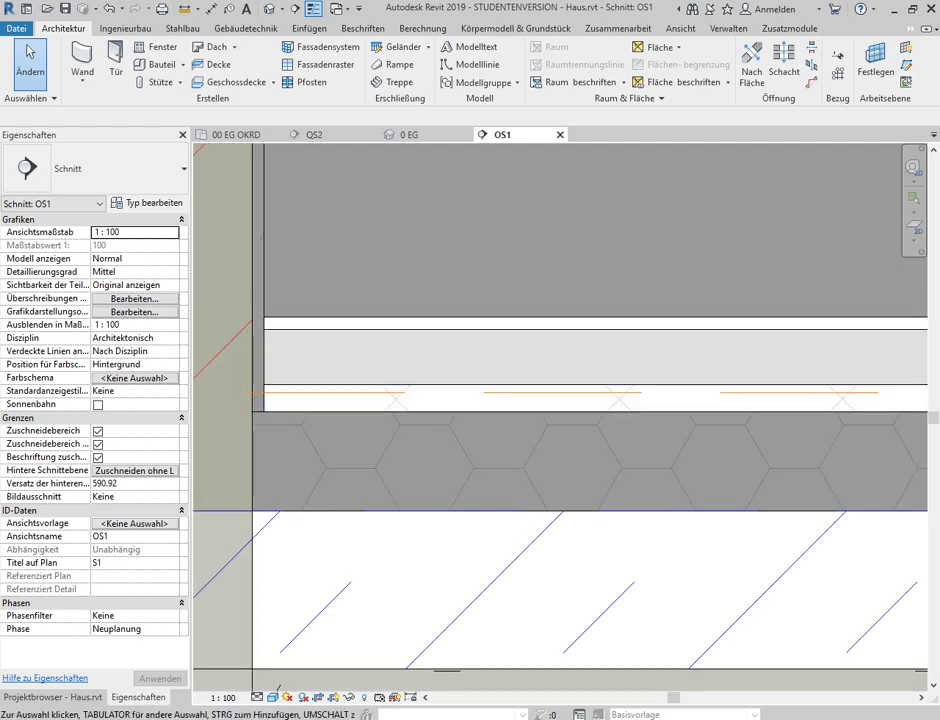
pyautogui.click(268, 378)
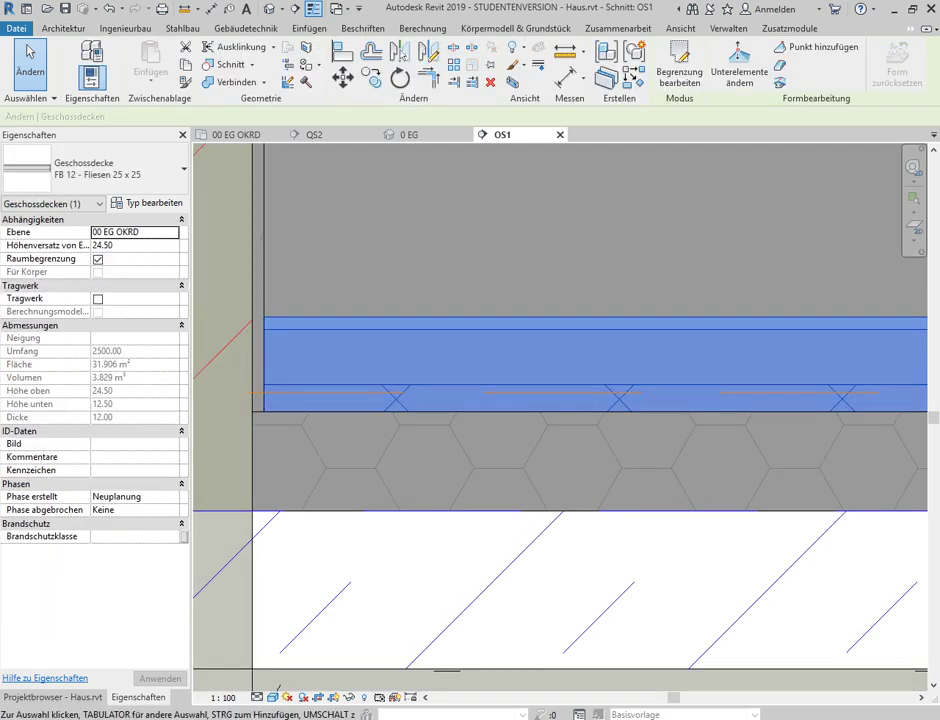
# - Open the FB 12 floor's Type Properties and close them unchanged
pyautogui.click(148, 203)
pyautogui.press('Escape')
pyautogui.scroll(-2, 400, 397)
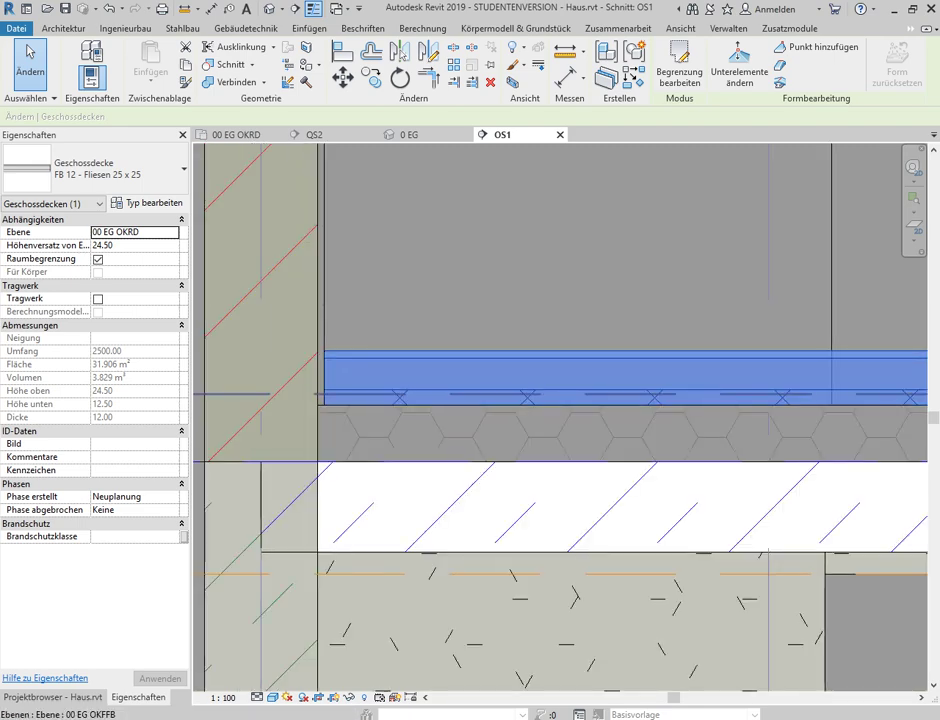
pyautogui.scroll(-2, 400, 397)
pyautogui.press('Escape')
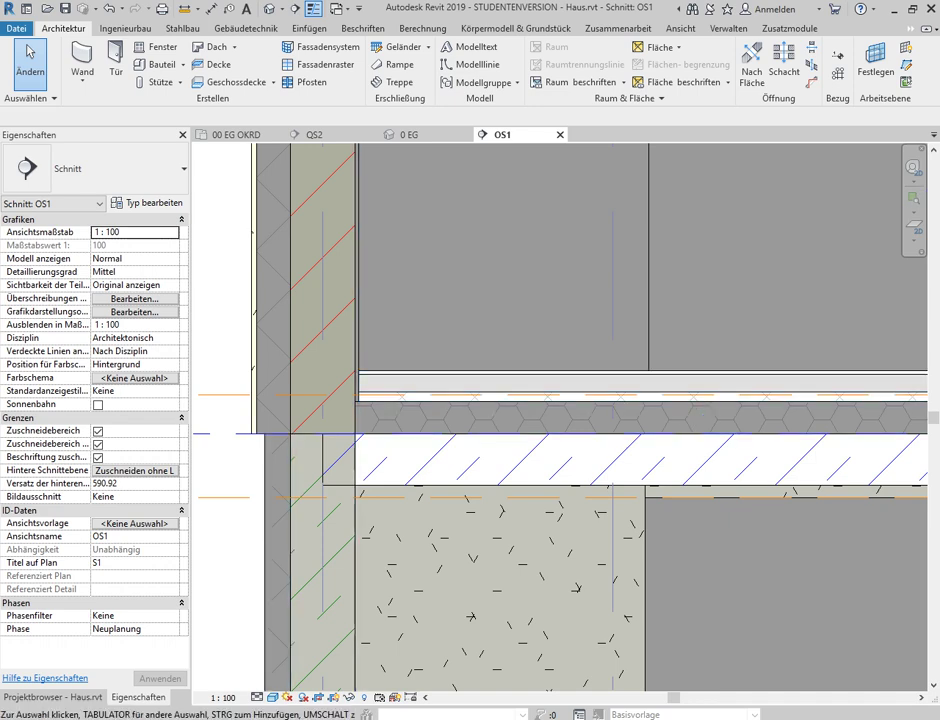
# - Set section OS1 to the Verdeckte Linie (hidden-line) visual style
pyautogui.click(273, 697)
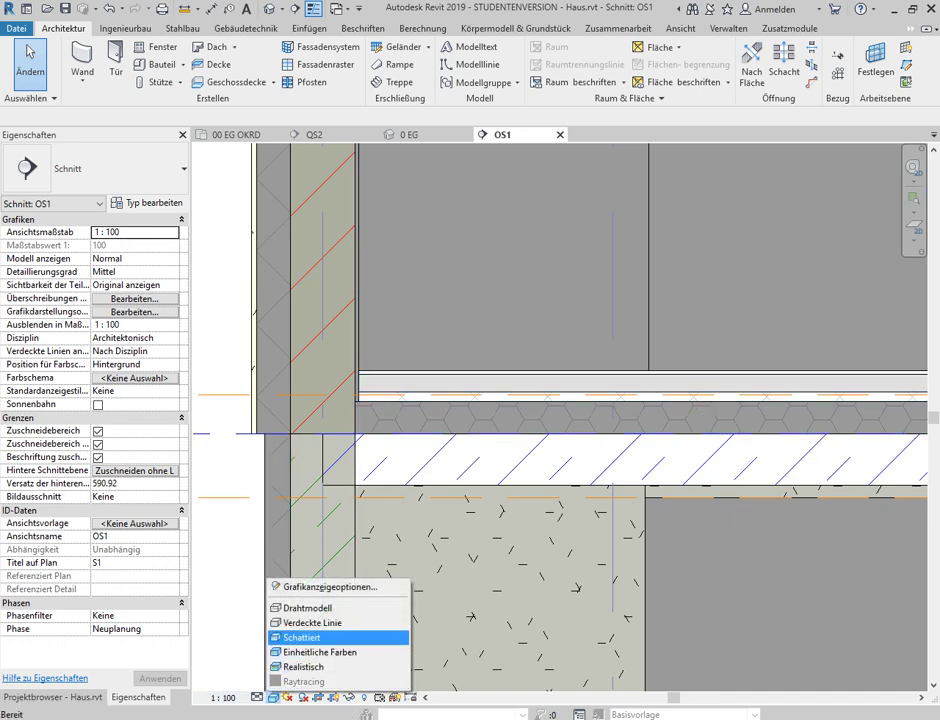
pyautogui.click(315, 622)
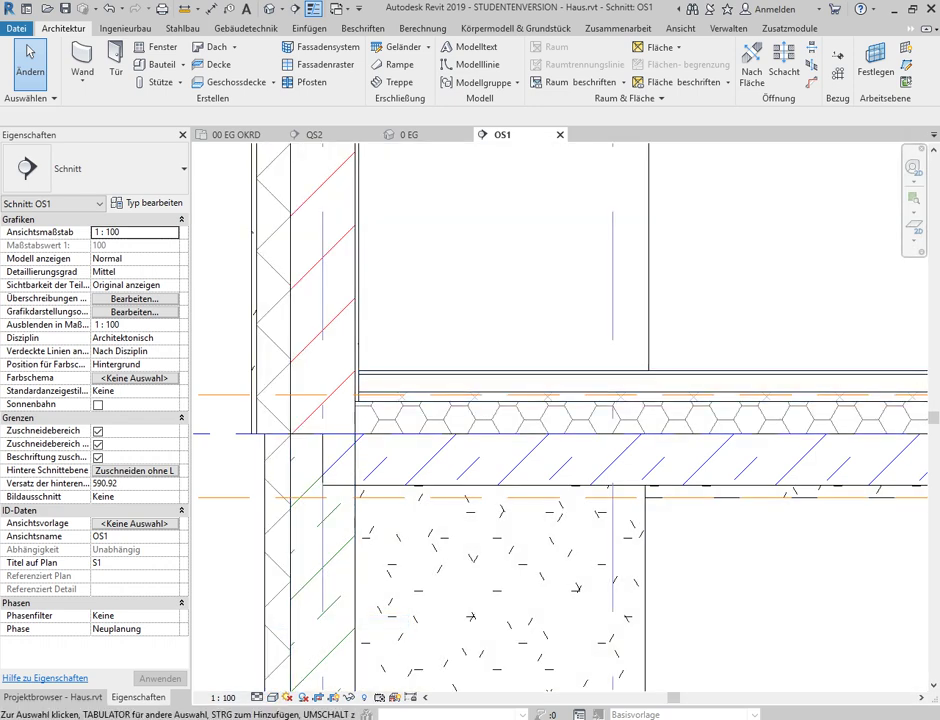
pyautogui.scroll(1, 470, 323)
pyautogui.scroll(1, 470, 323)
pyautogui.scroll(-1, 450, 313)
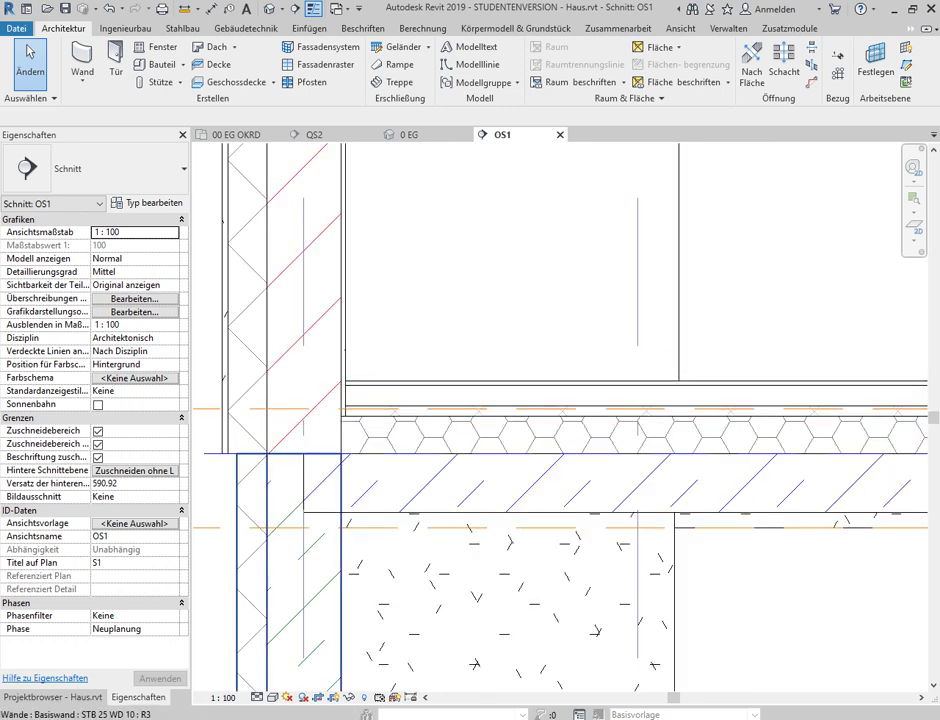
pyautogui.hotkey('alt', 'Tab')
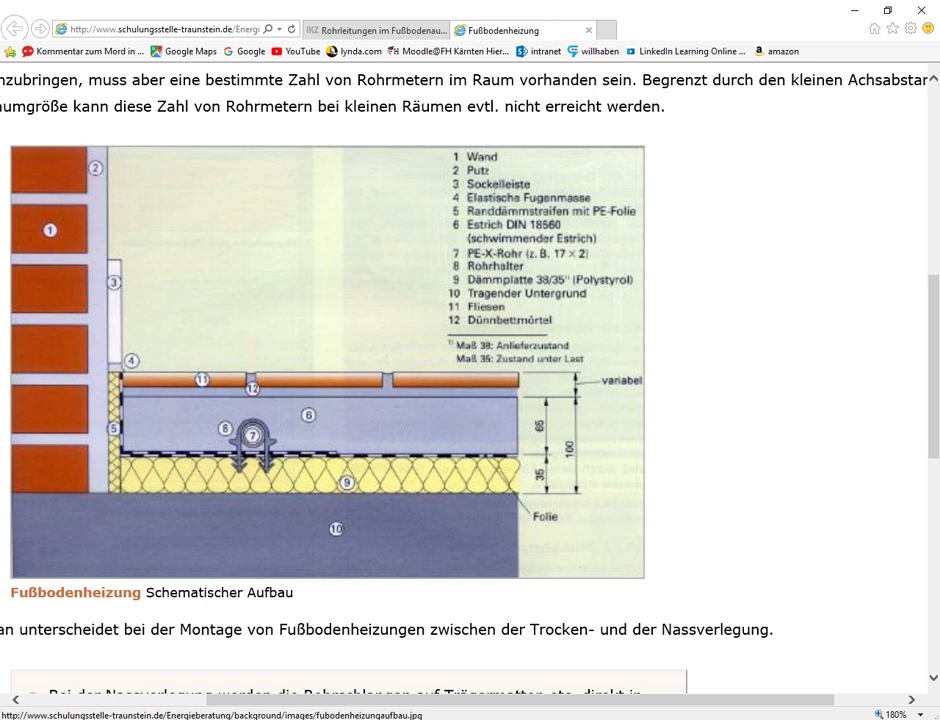
pyautogui.hotkey('alt', 'Tab')
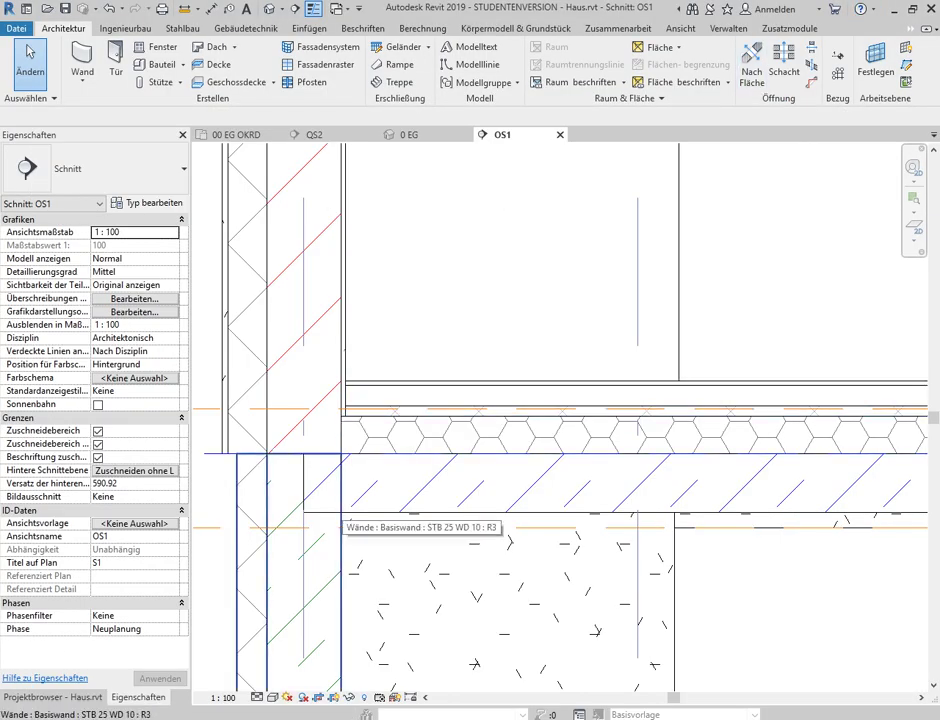
# - Bring up the Fußbodenheizung underfloor heating build-up diagram in the browser
pyautogui.scroll(2, 360, 480)
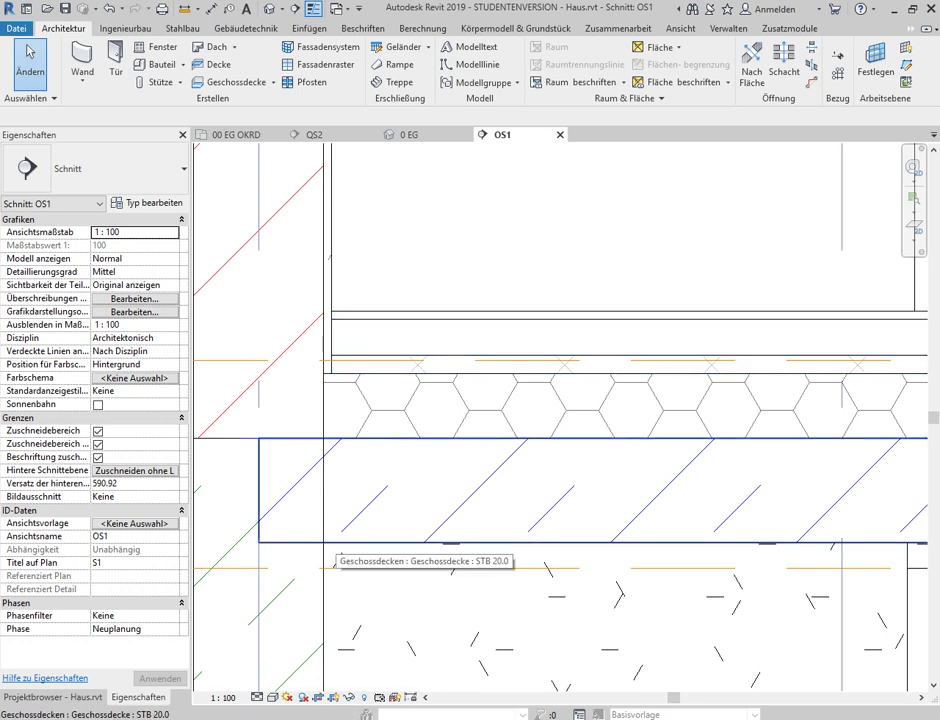
pyautogui.scroll(-2, 385, 440)
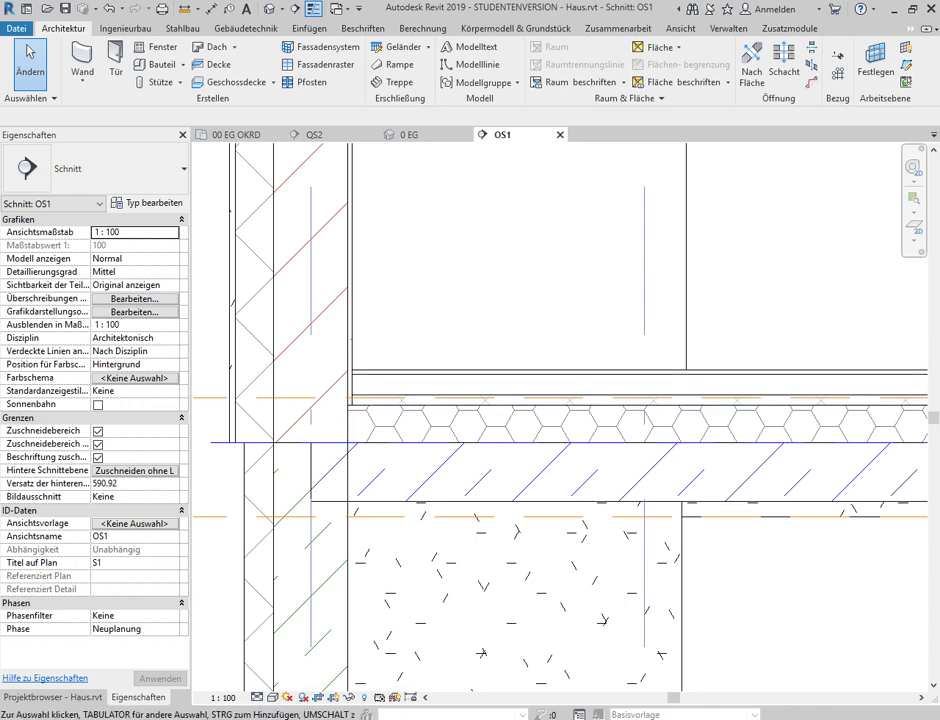
pyautogui.scroll(1, 383, 458)
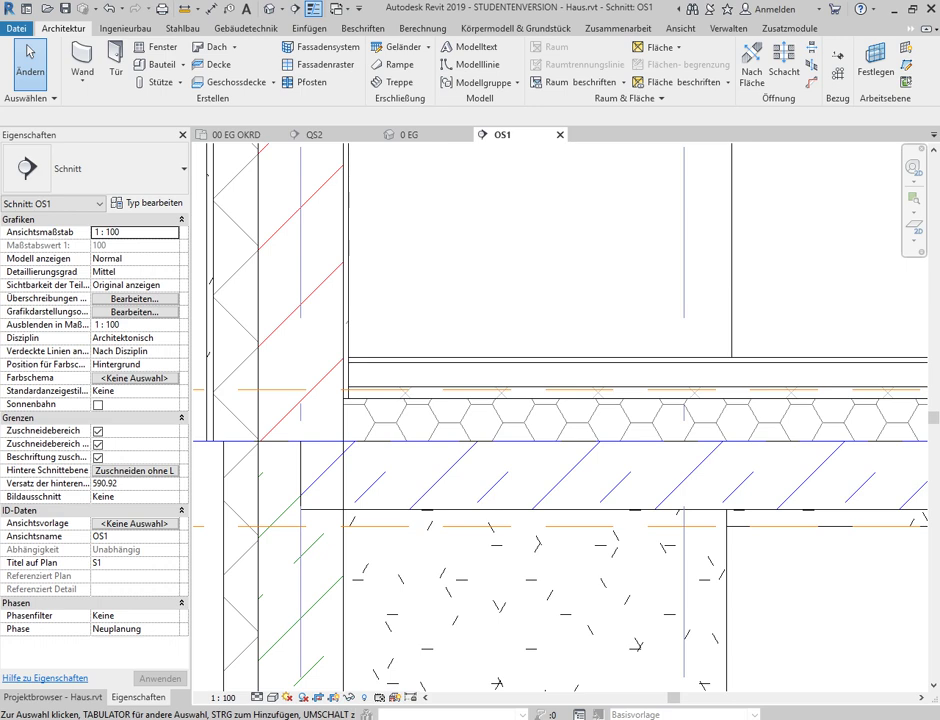
pyautogui.click(880, 685)
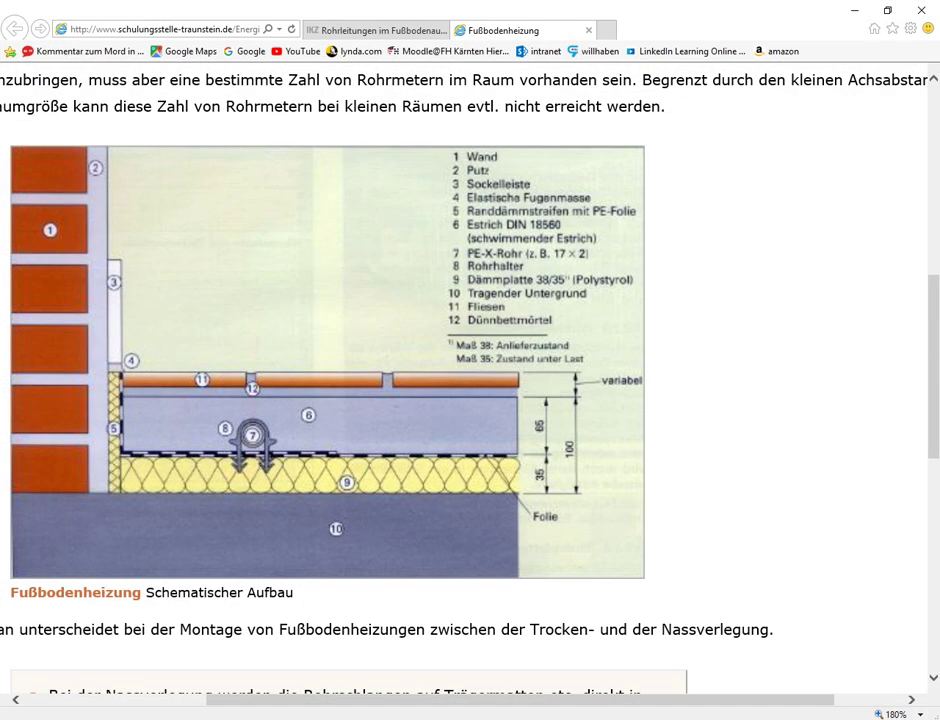